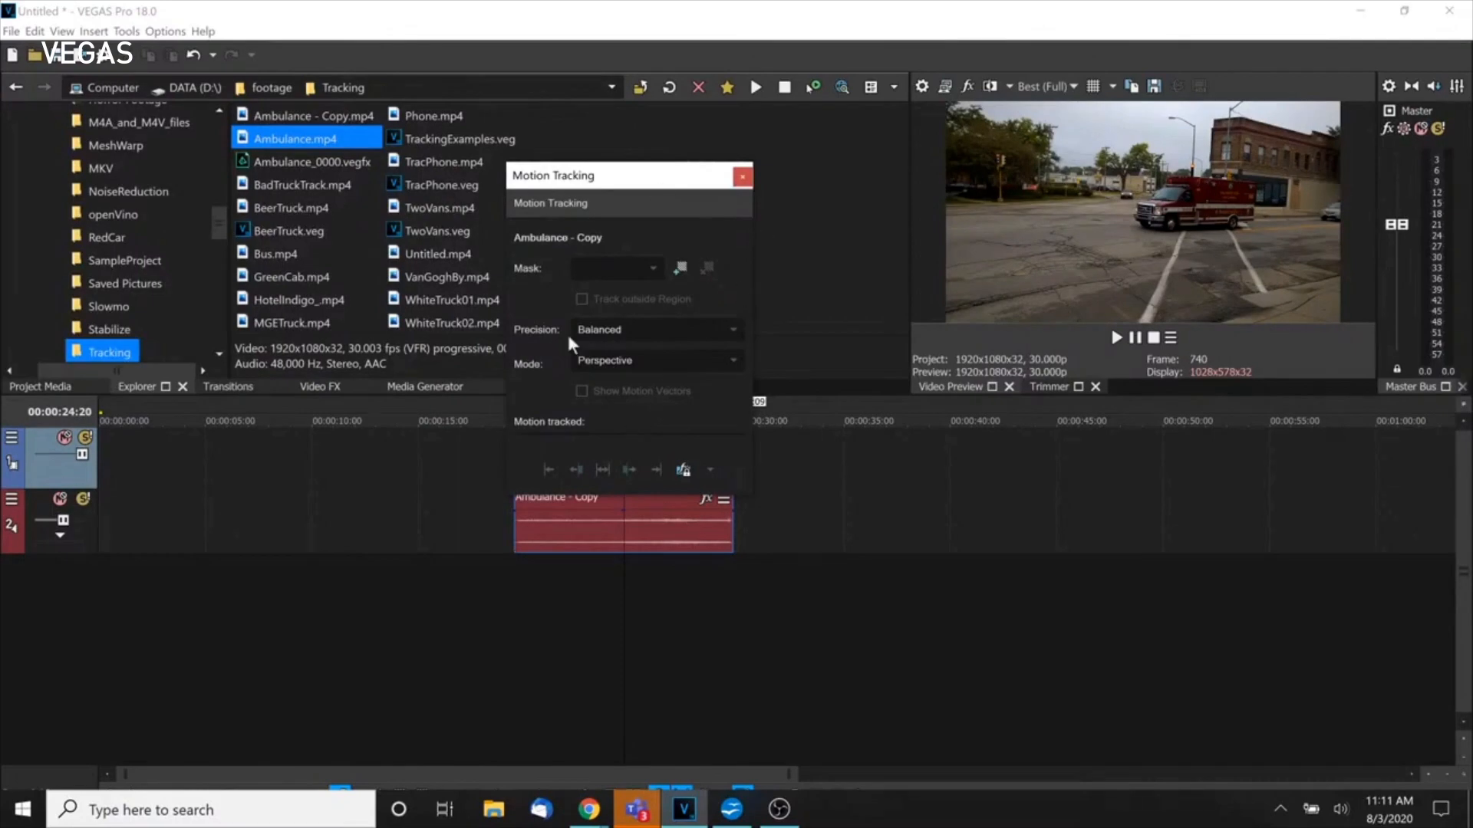
Trim both ends of the Ambulance - Copy event to a short section and add a tracking region.
left_click_drag(648, 184, 387, 184)
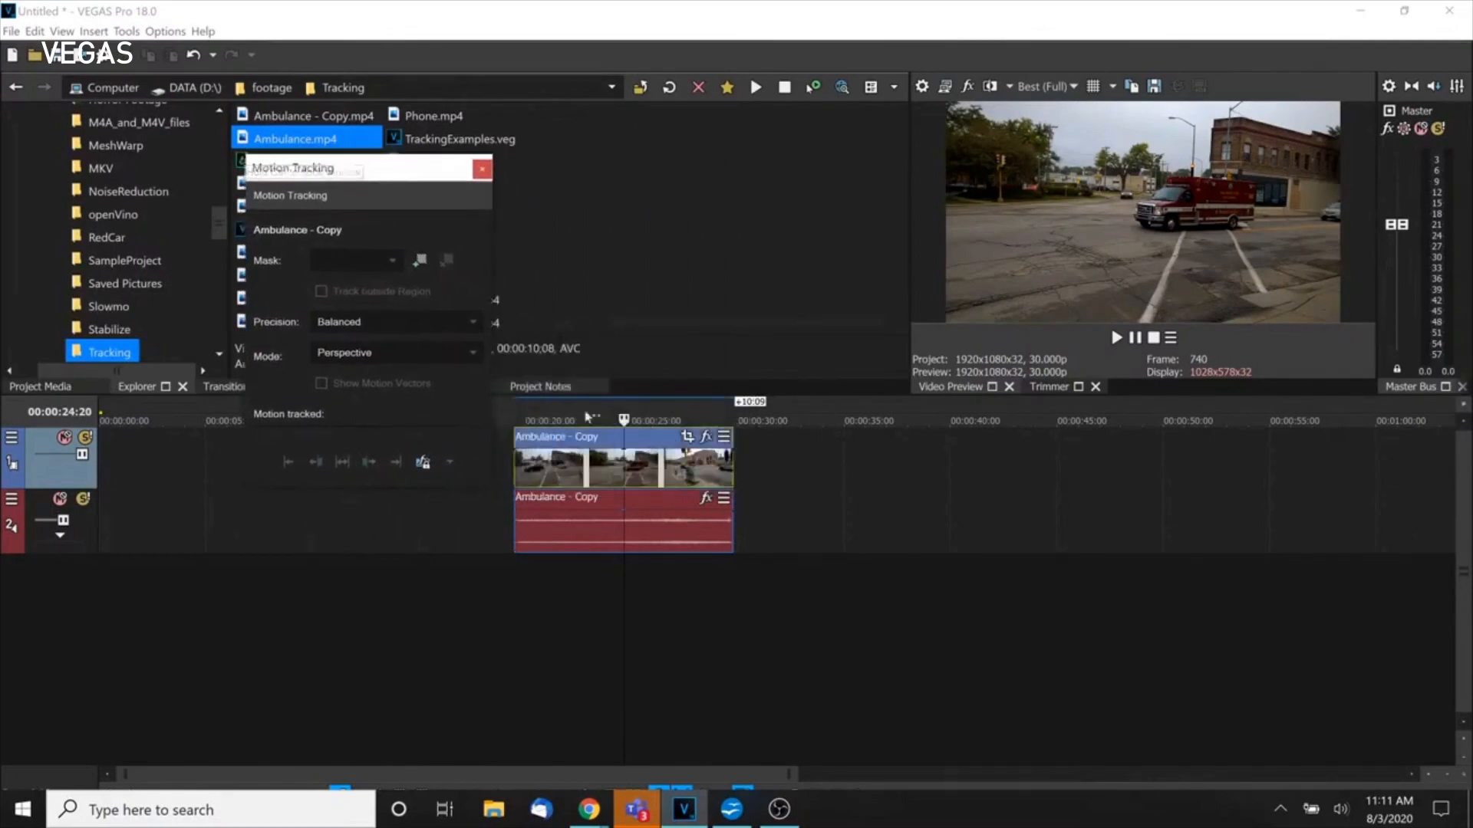
left_click(619, 463)
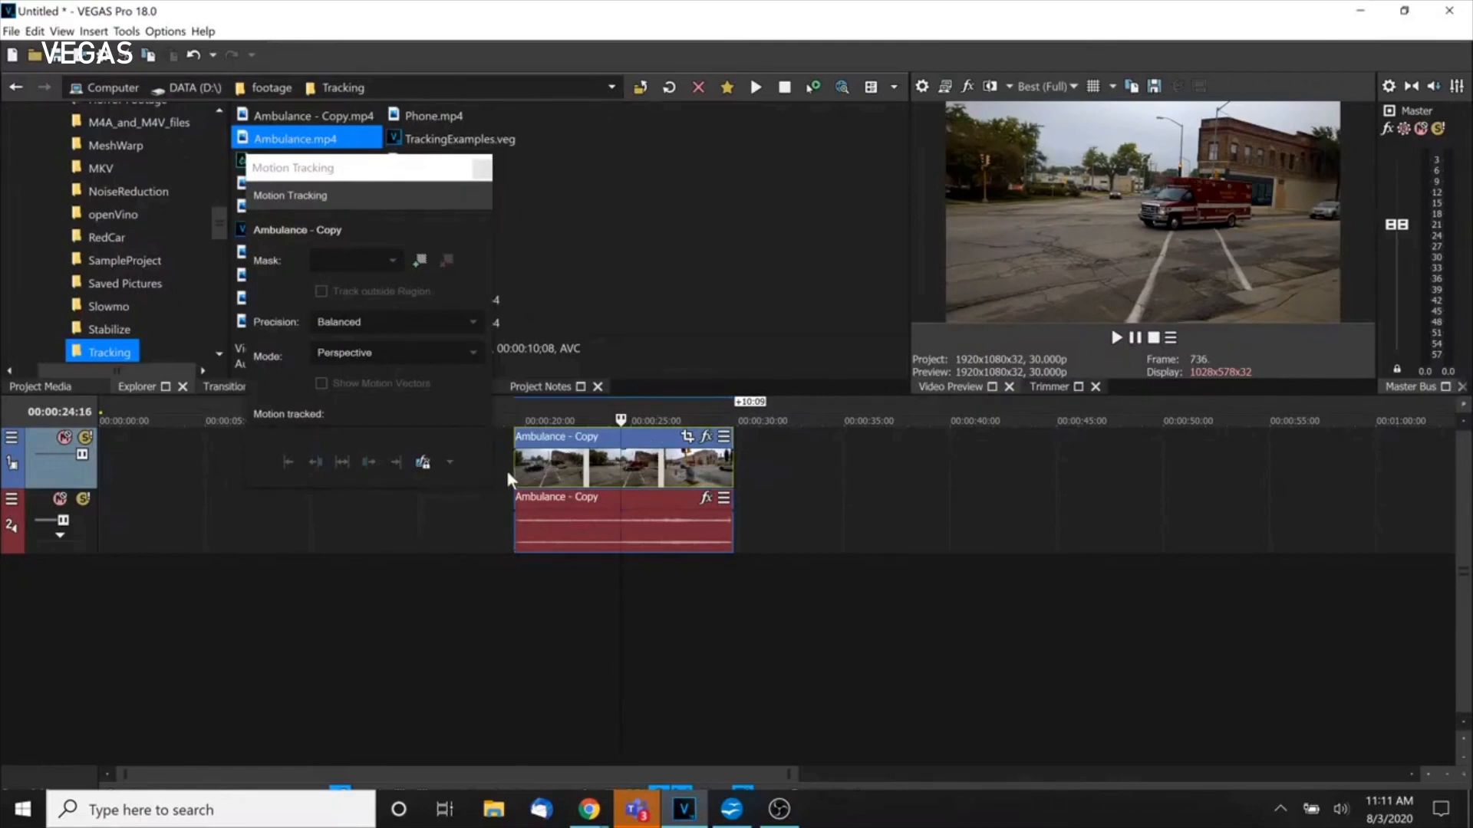
left_click_drag(516, 471, 609, 470)
left_click_drag(733, 465, 662, 465)
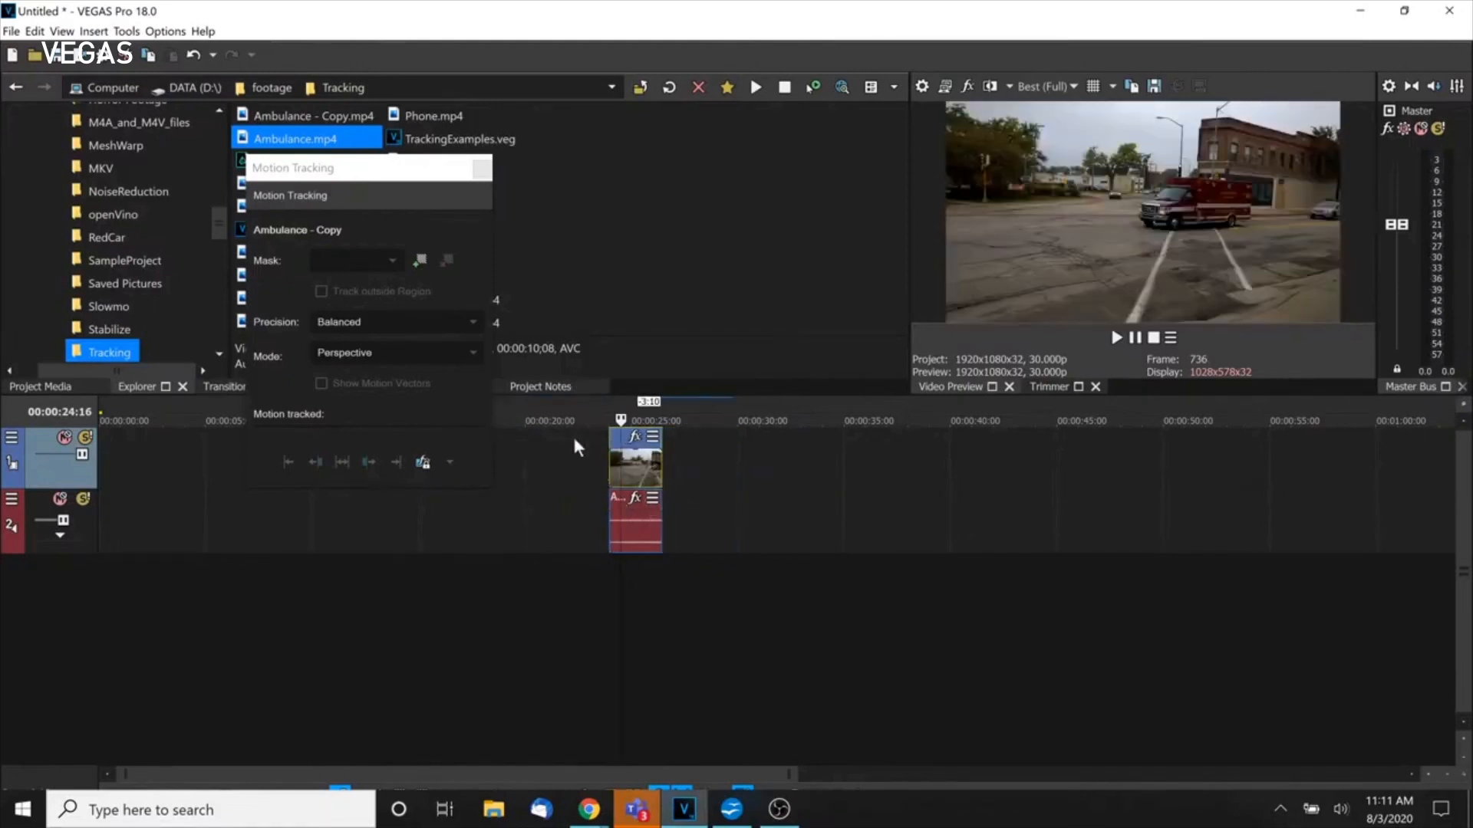
left_click(421, 261)
Fit Region 1 over the ambulance body, keeping Accurate precision and Perspective mode.
left_click_drag(1143, 216, 1202, 203)
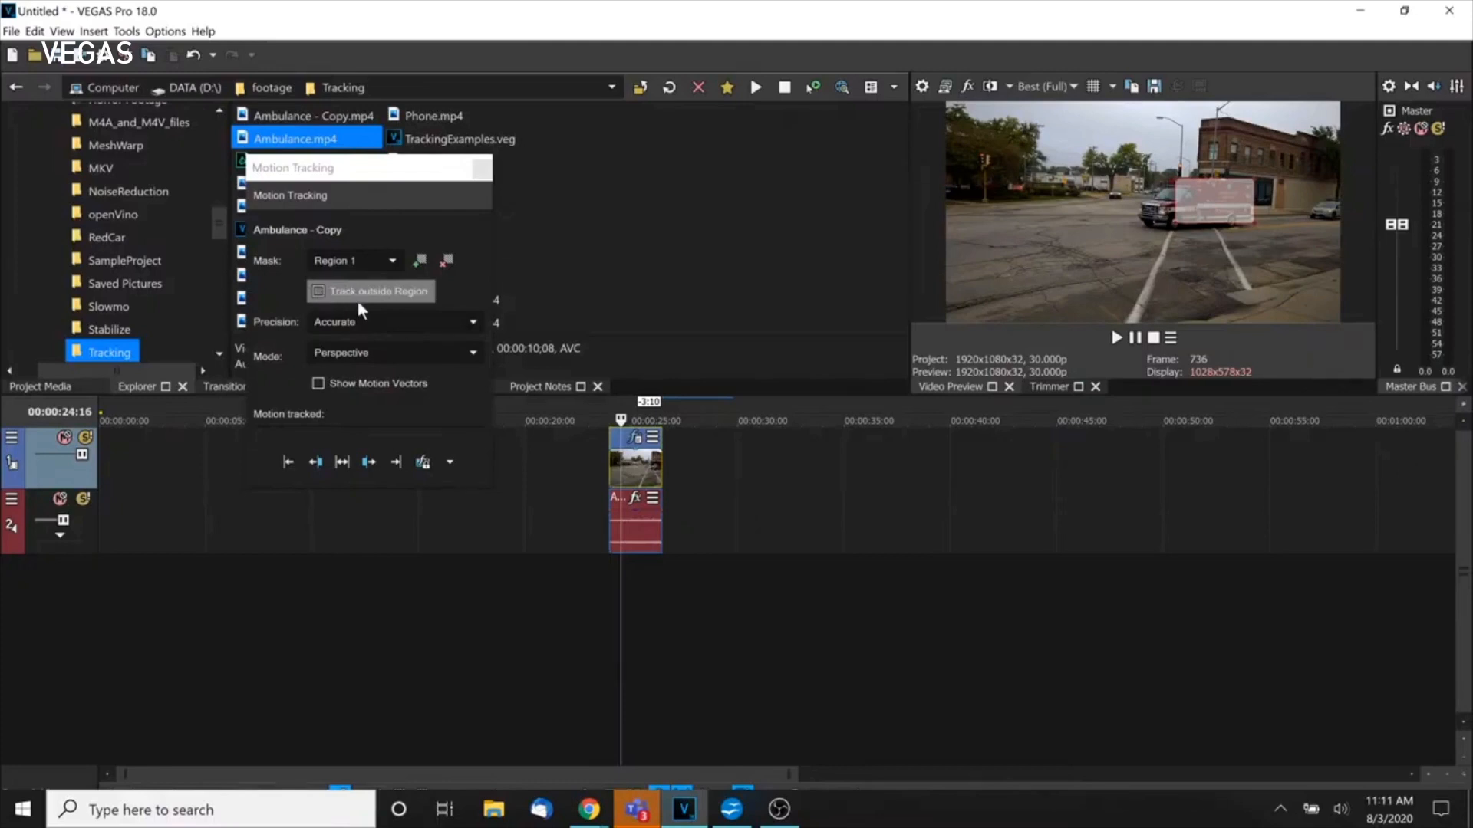
left_click(466, 323)
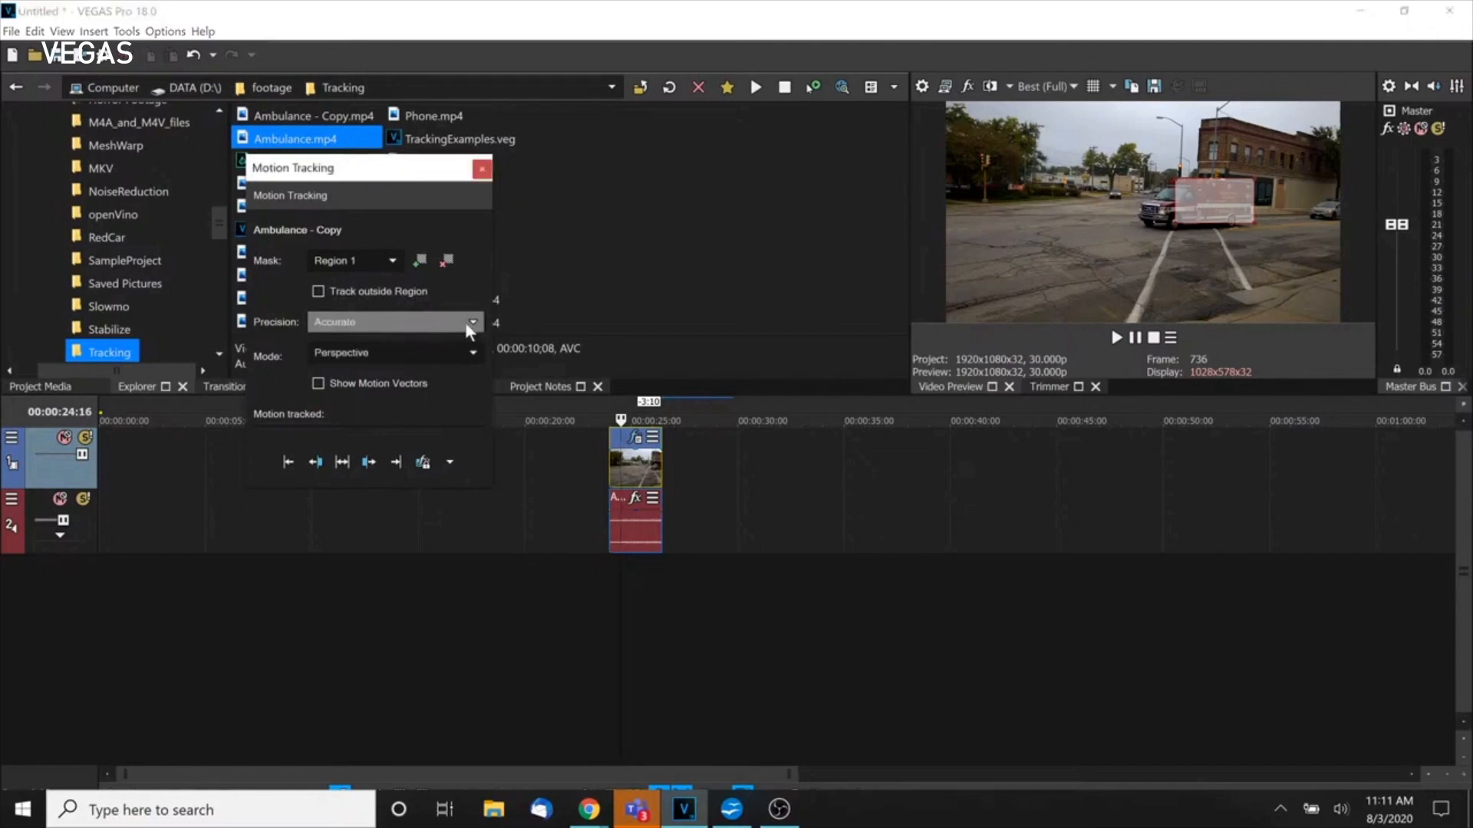
left_click(465, 321)
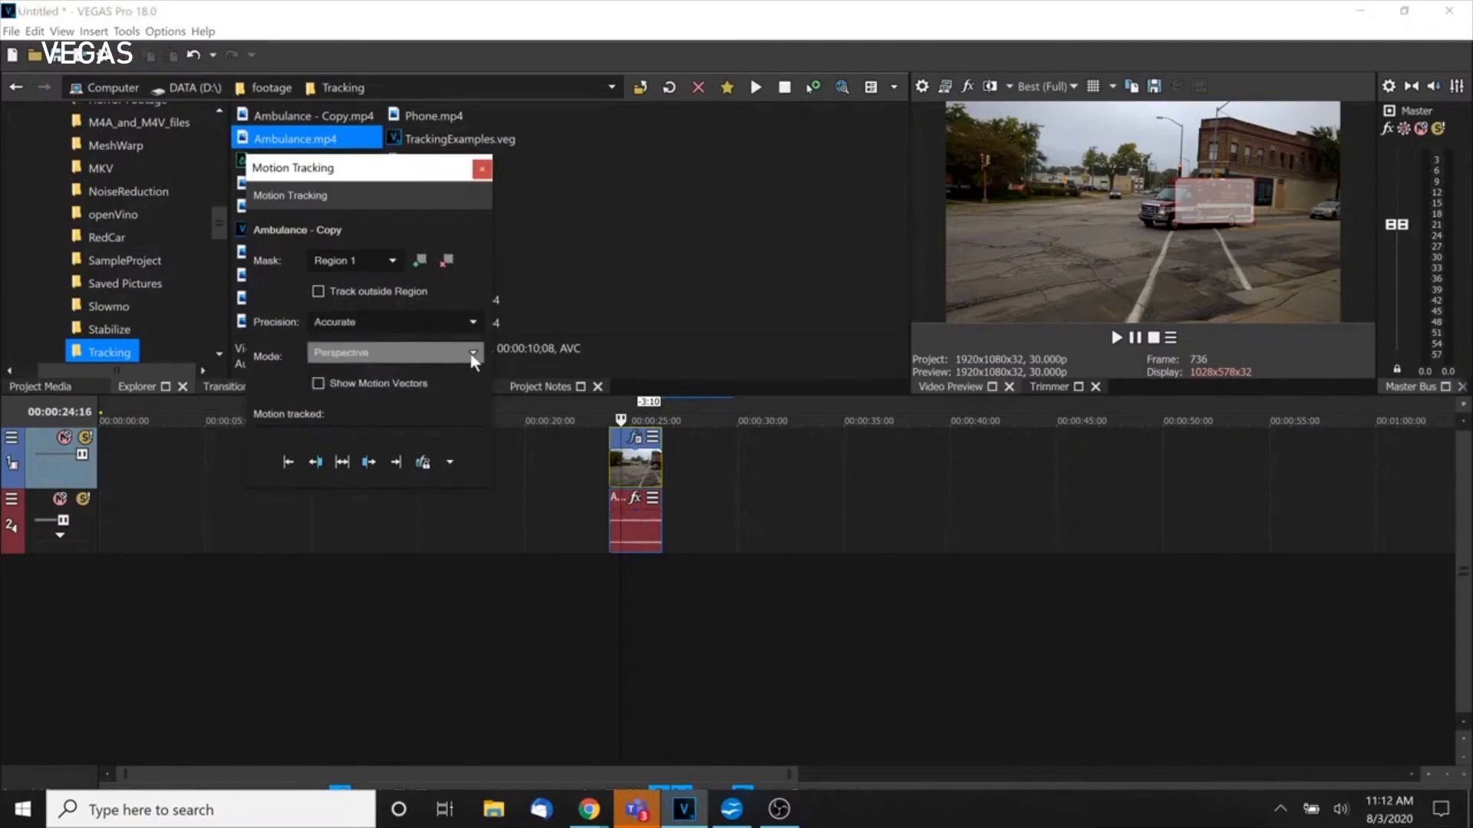
left_click(473, 355)
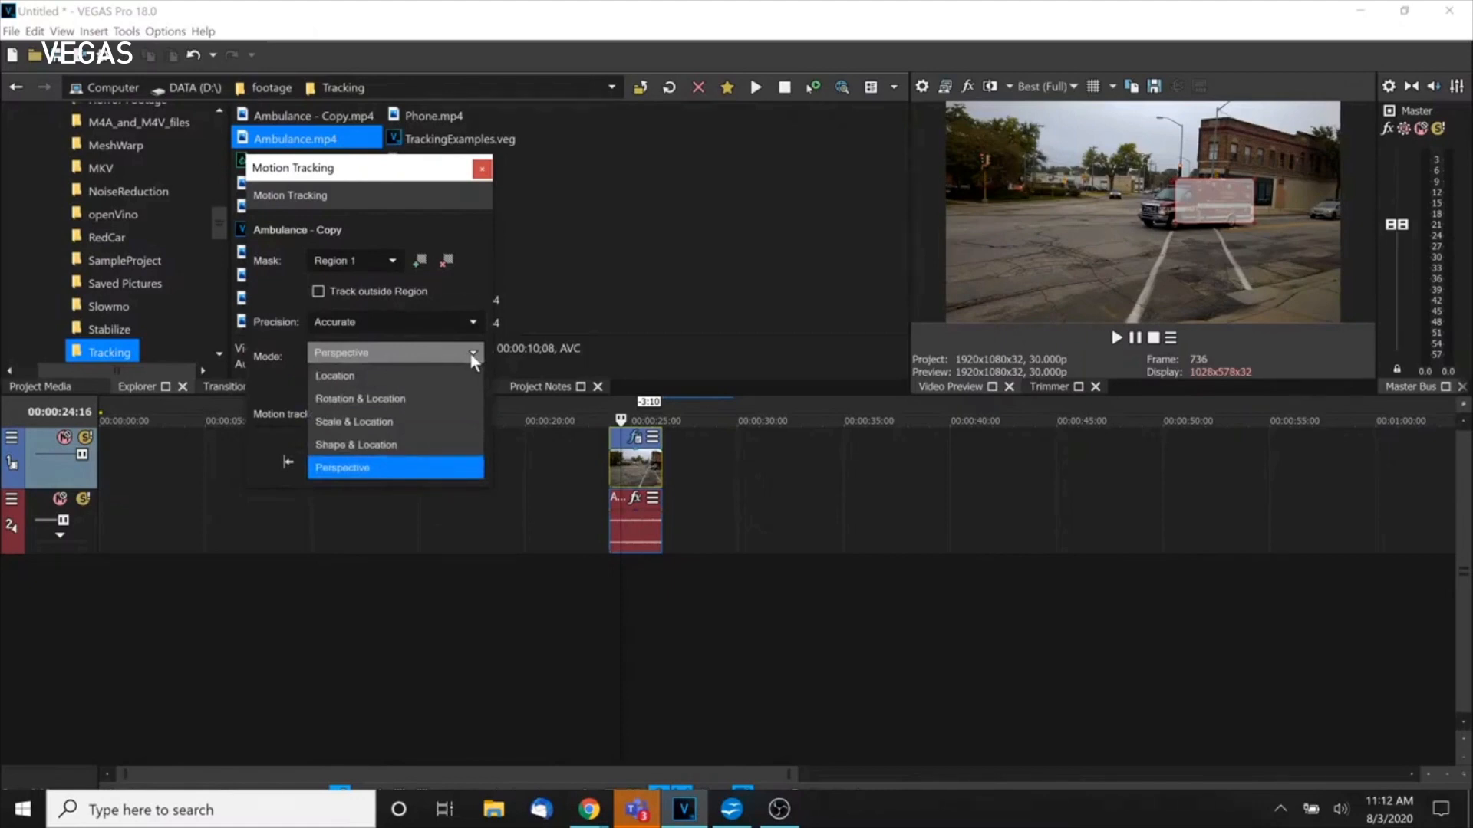
left_click(360, 354)
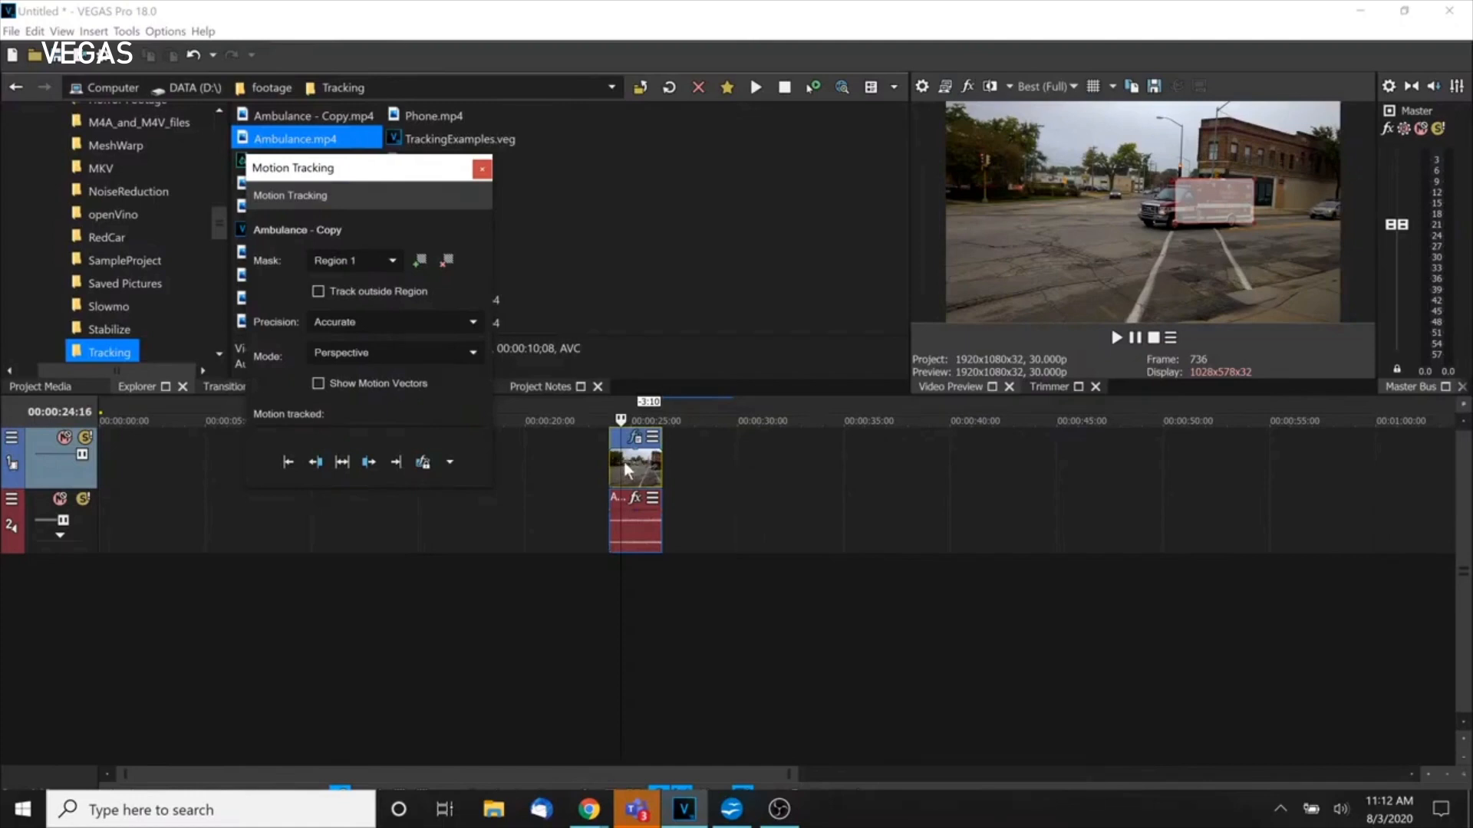
Track Region 1 in both directions, then drag the Ambulance - Copy event earlier on the timeline.
left_click(339, 461)
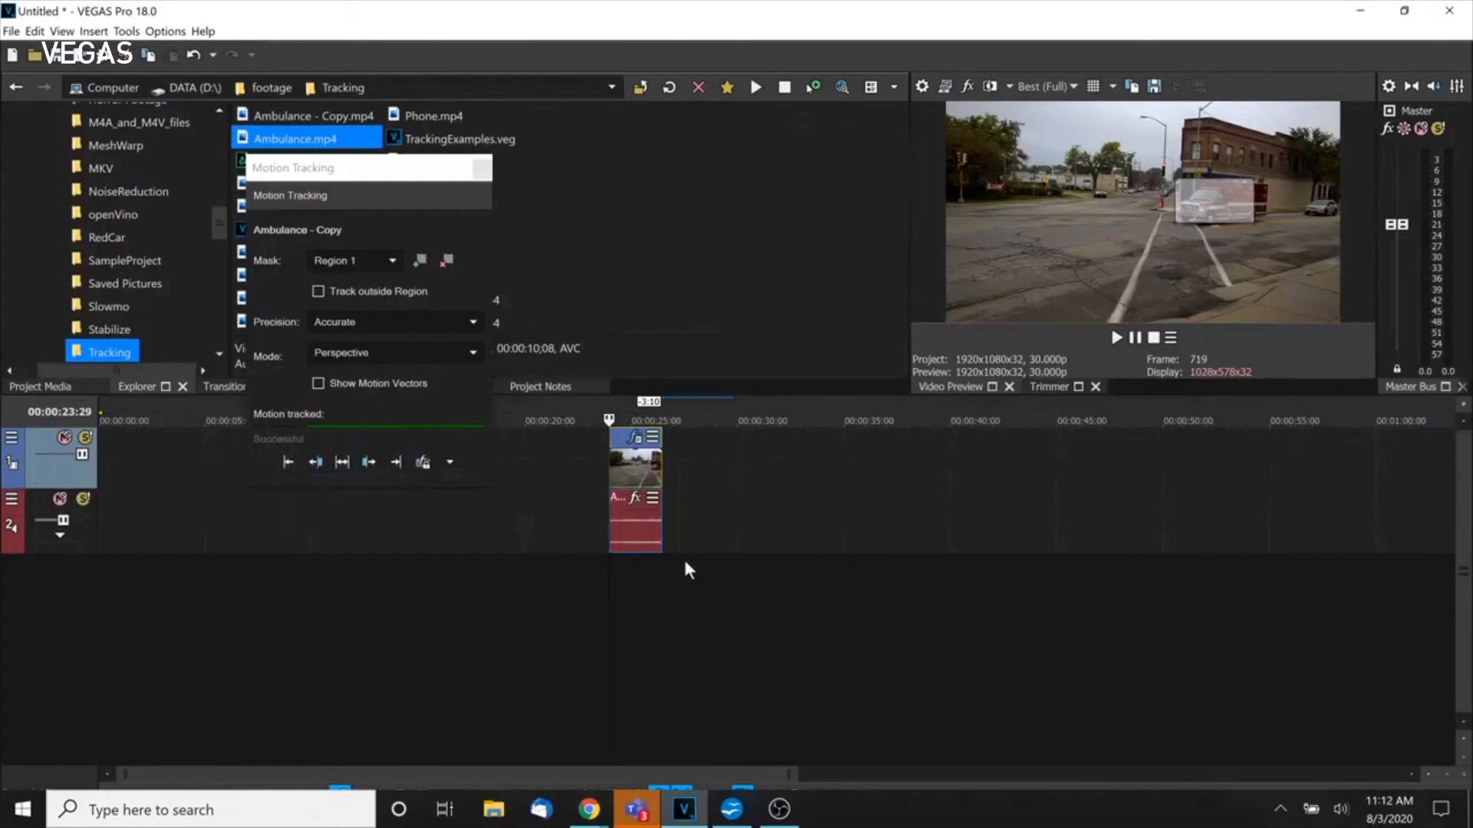
scroll(674, 528, "up", 3)
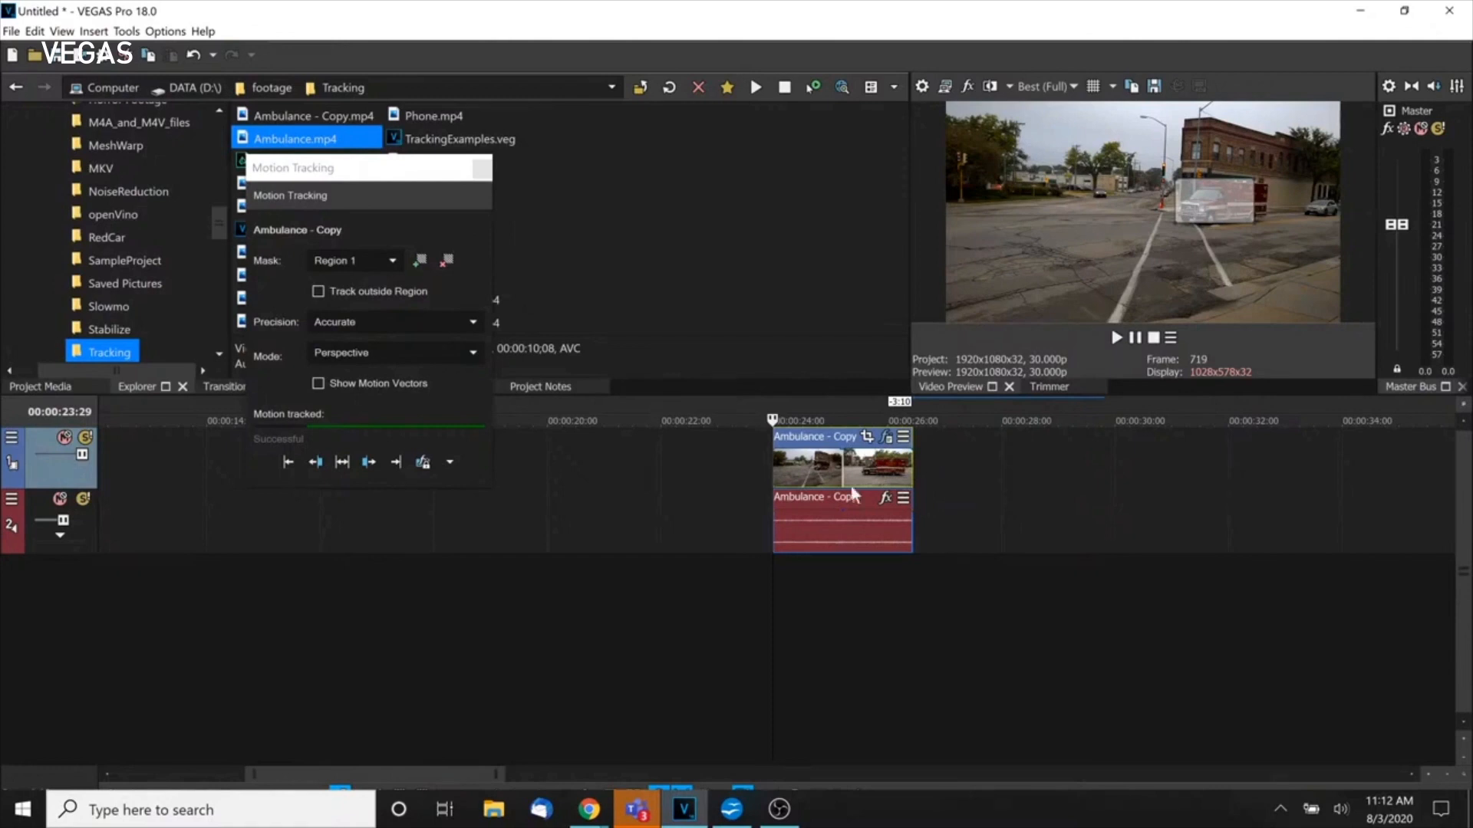
left_click_drag(830, 447, 725, 458)
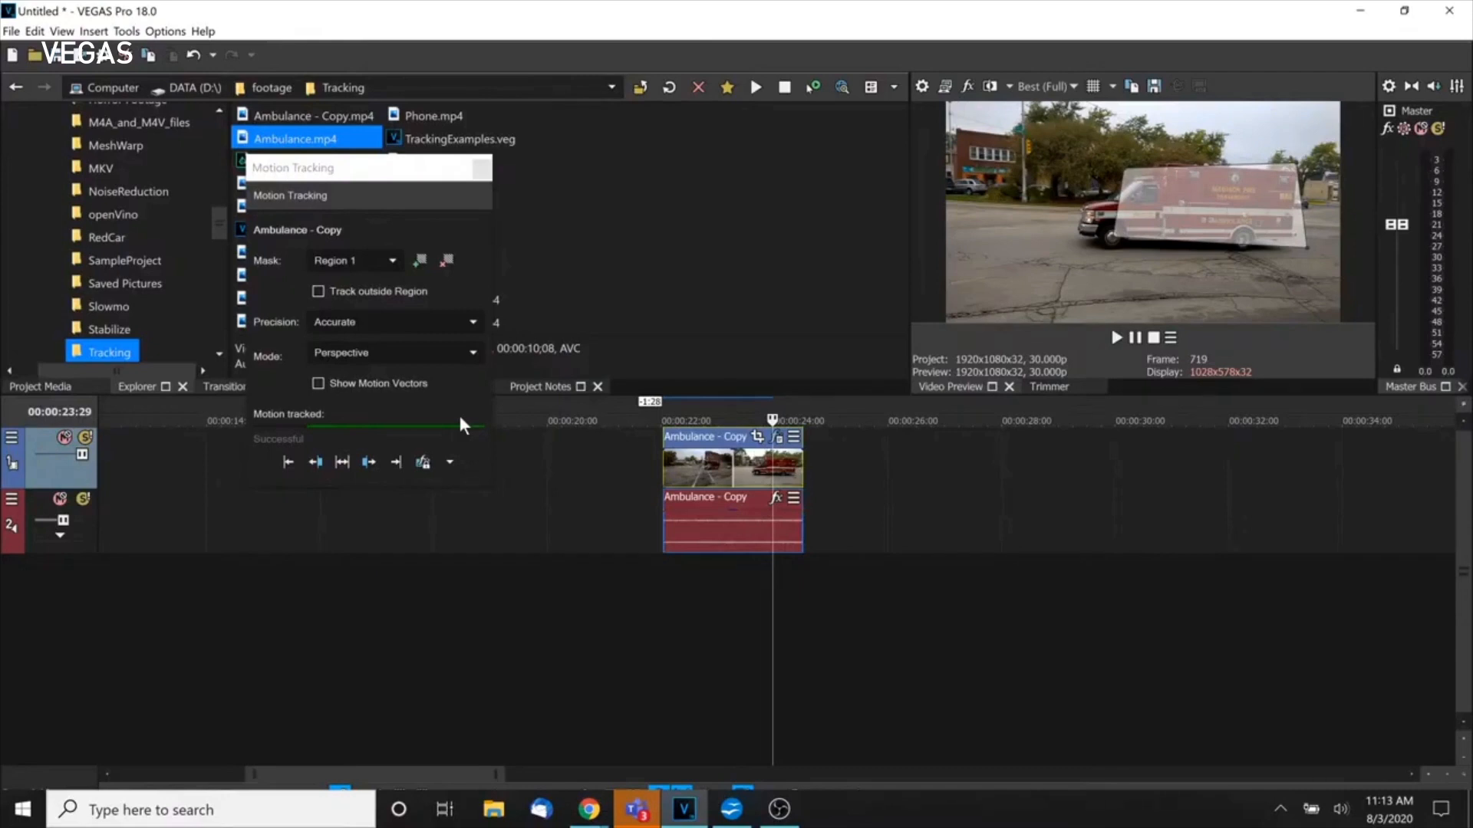
Transfer the tracked Region 1 motion to Ambulance - Copy as Bezier Masking FX.
left_click(426, 463)
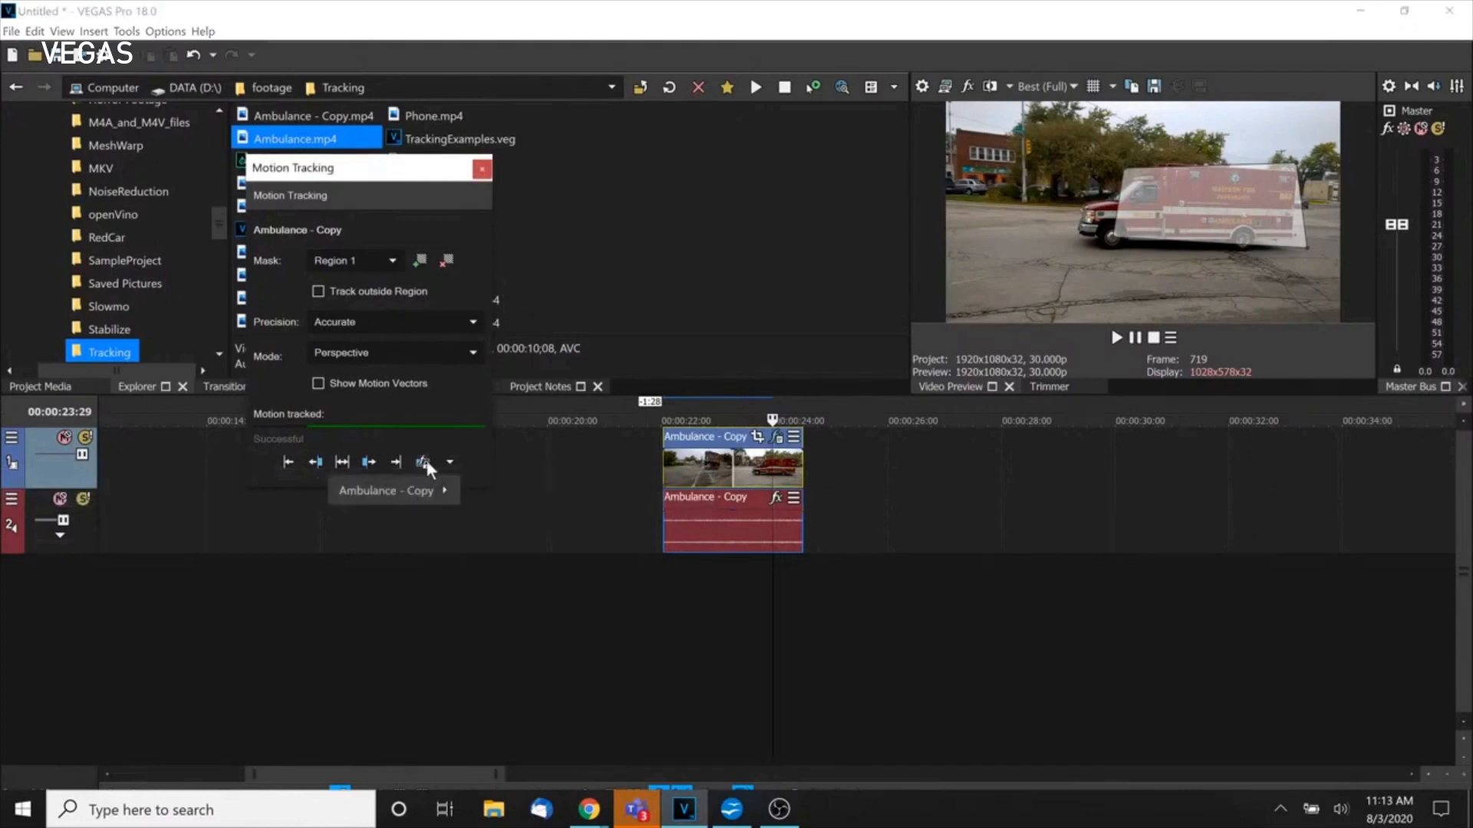
mouse_move(367, 498)
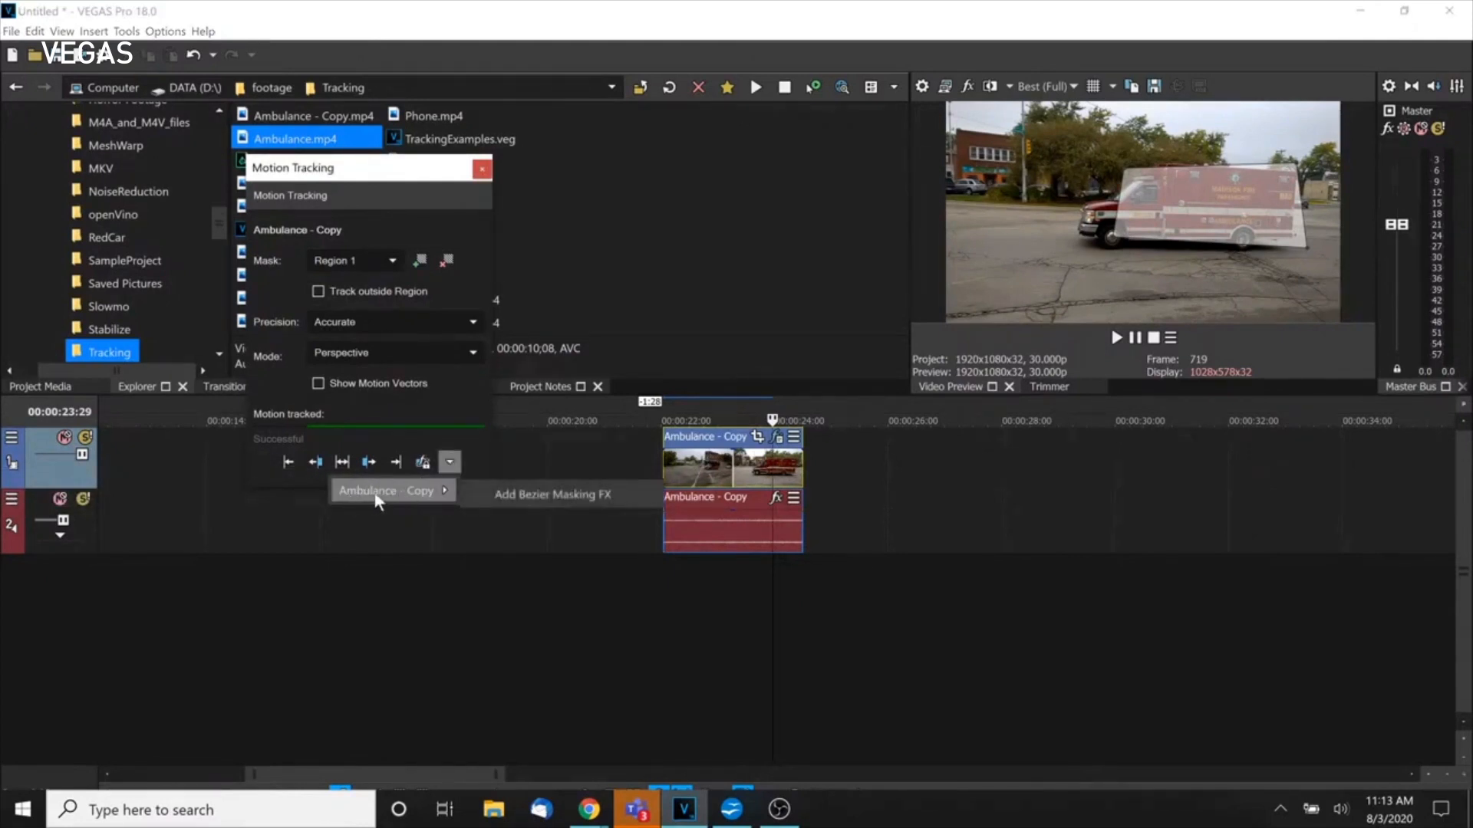
left_click(619, 495)
left_click(568, 495)
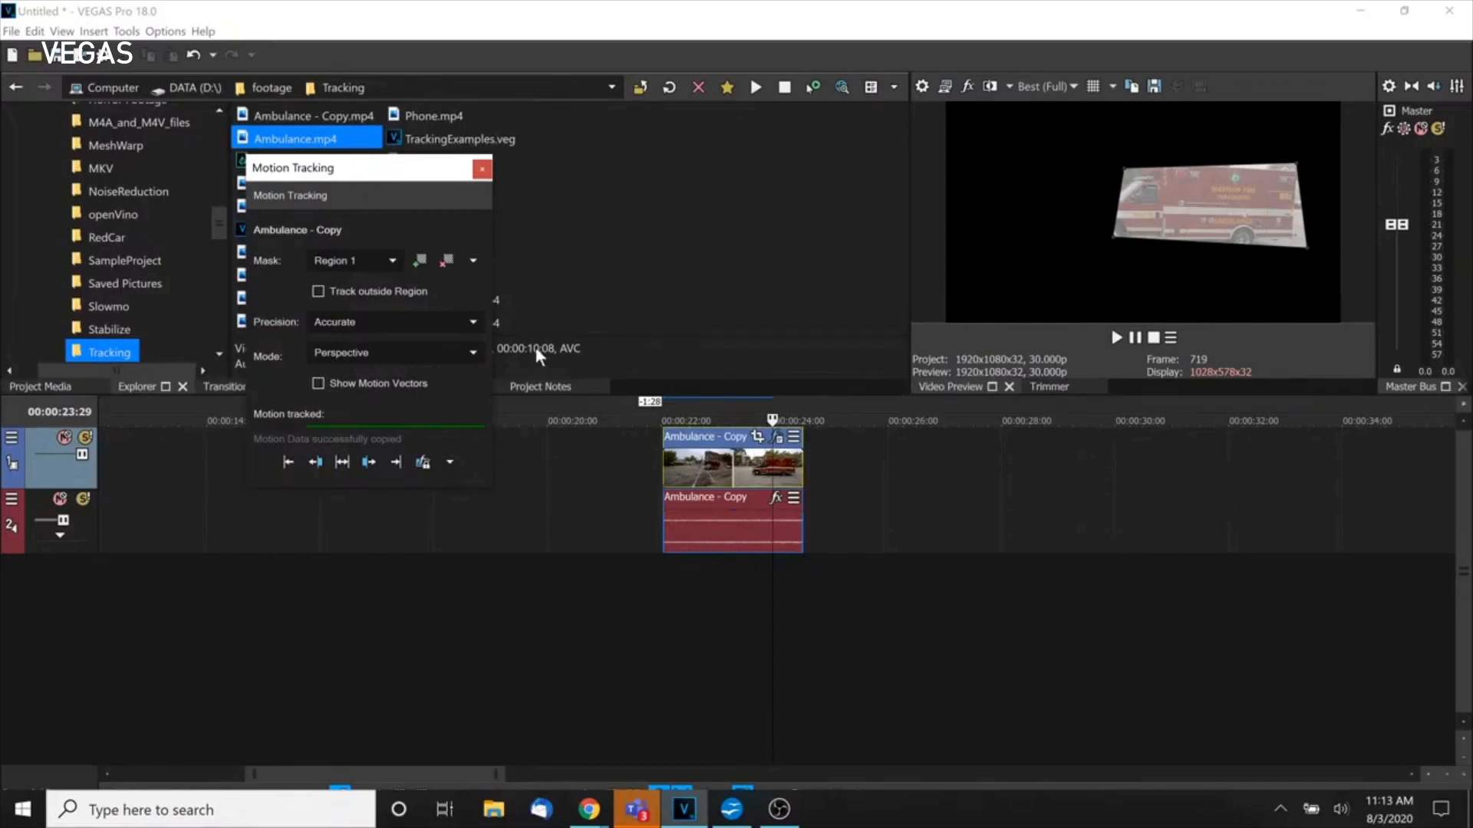
Close Motion Tracking and start a new project without saving changes to Untitled.
left_click(481, 172)
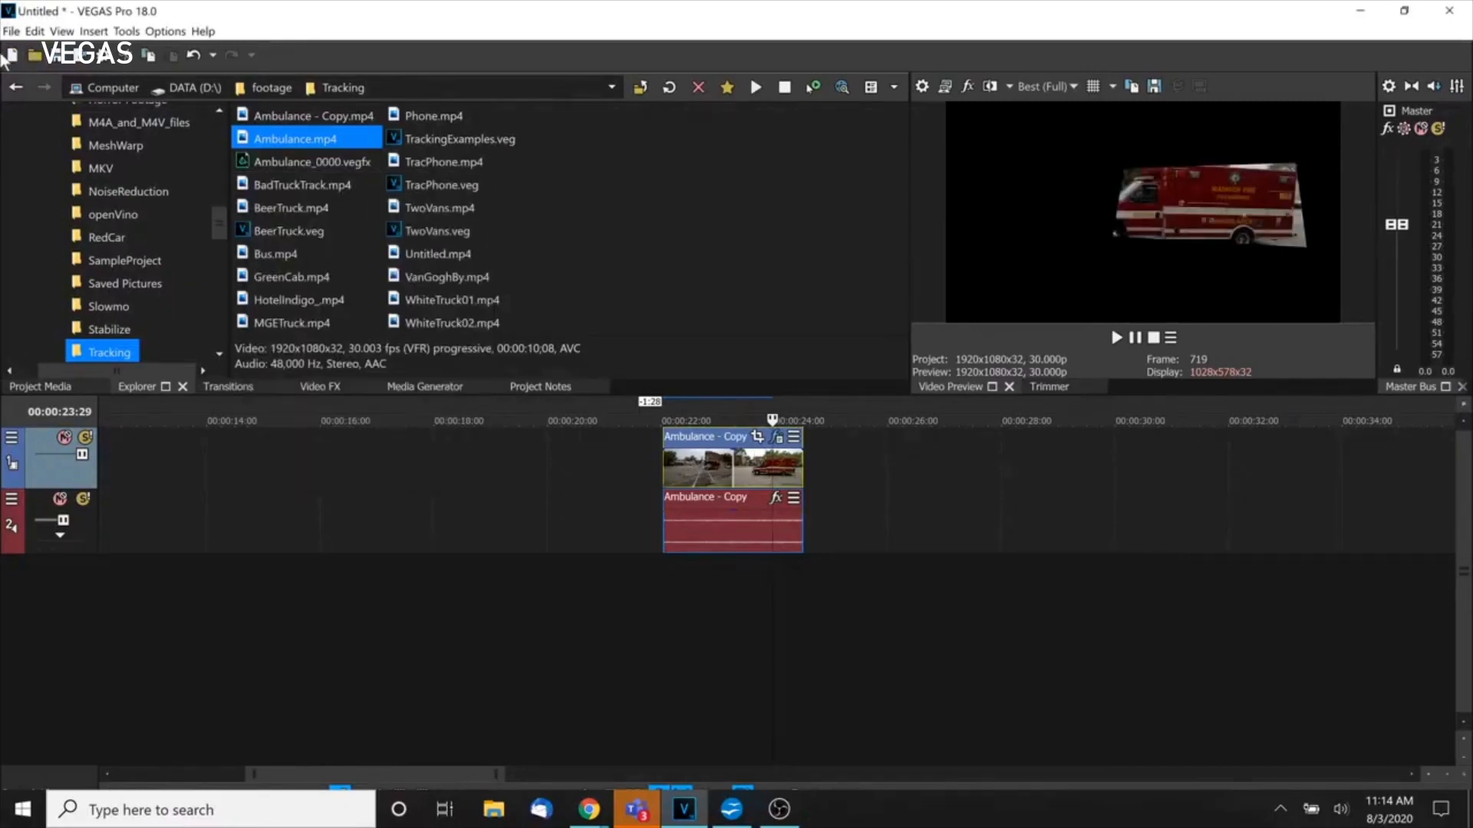
left_click(12, 55)
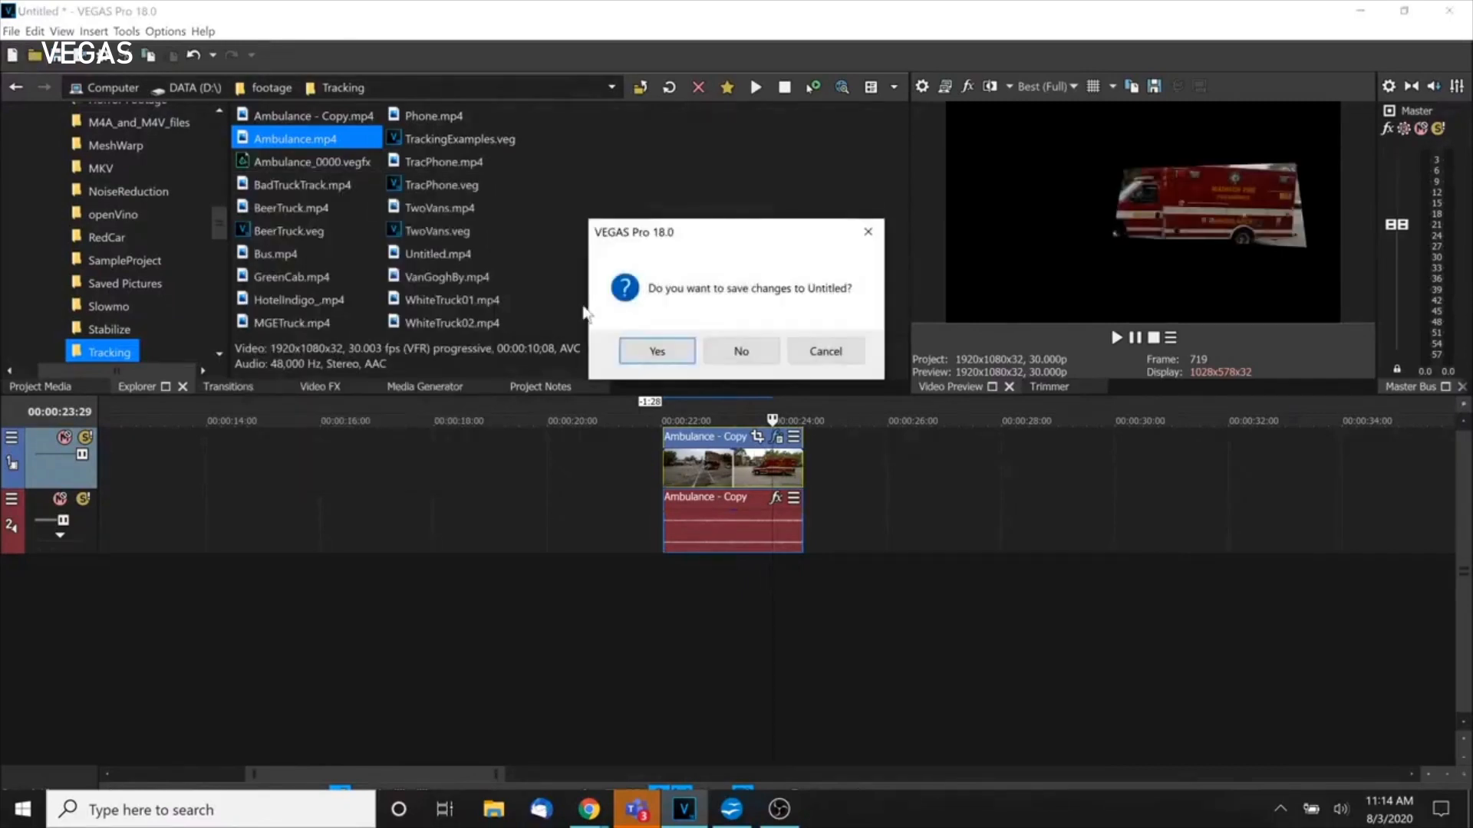
left_click(751, 347)
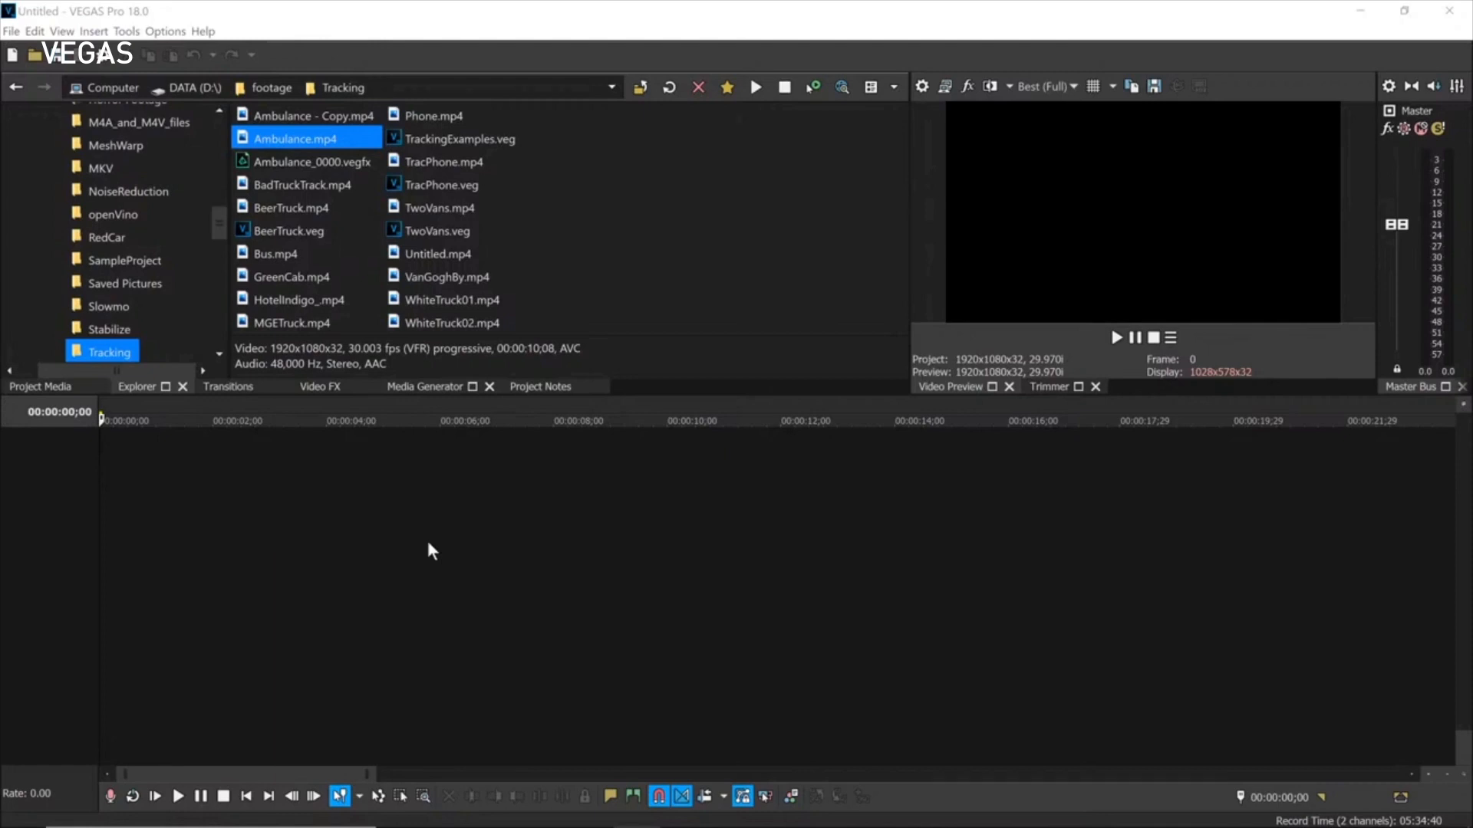
Add Ambulance.mp4 with matched project settings, heighten its video track, and enlarge the preview.
left_click_drag(248, 141, 351, 523)
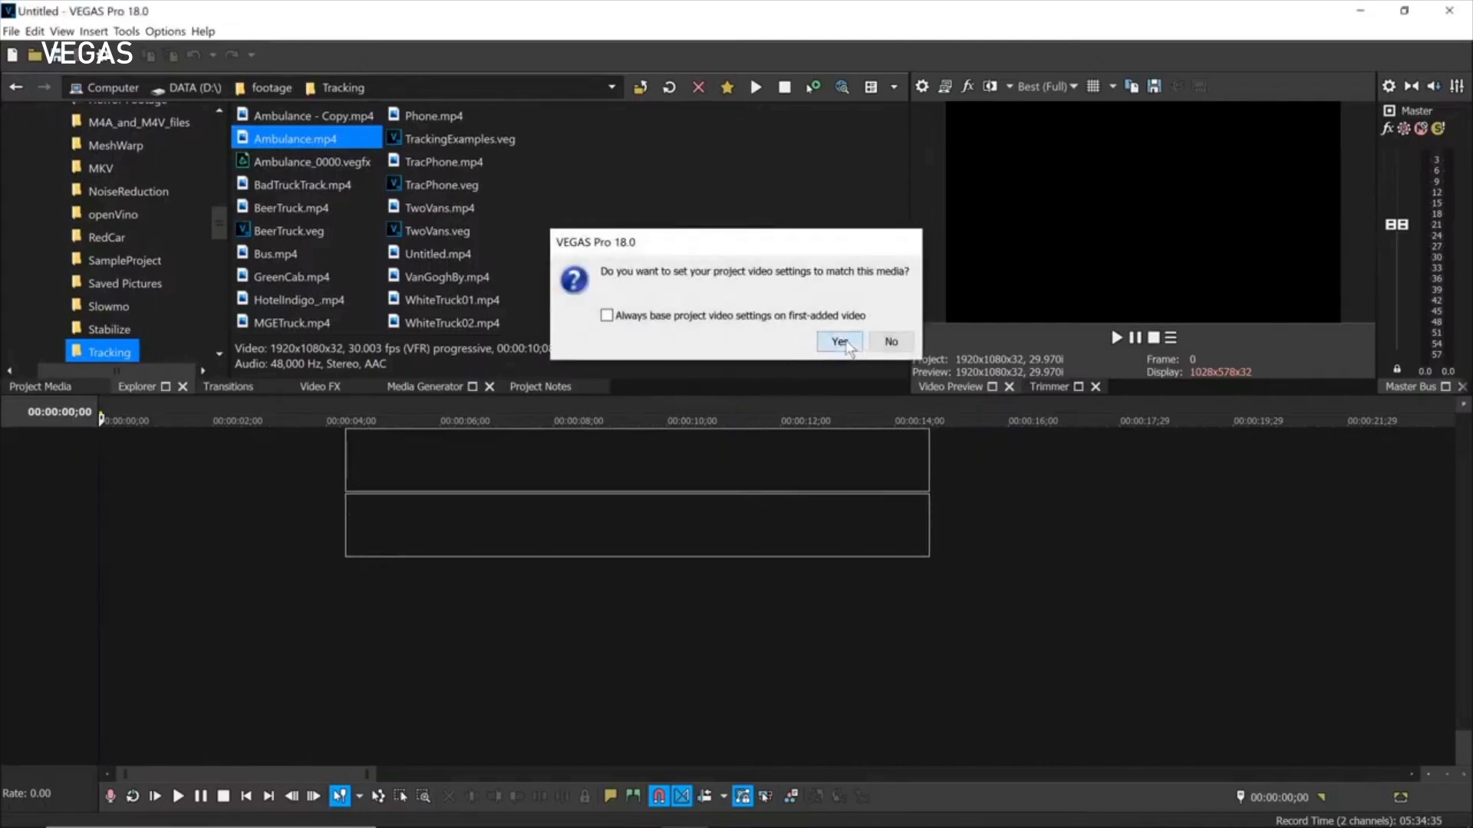
left_click(838, 343)
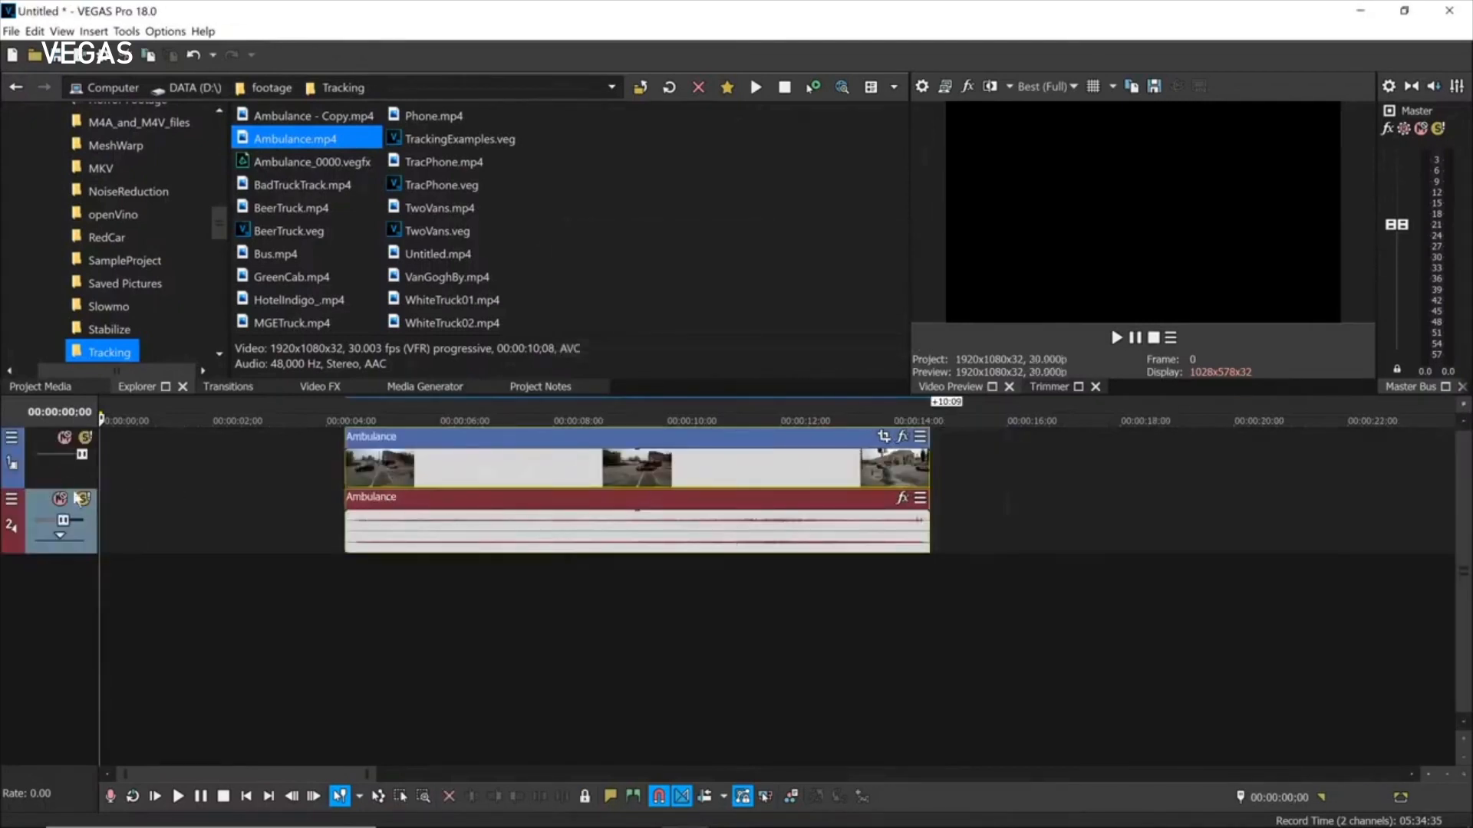
left_click_drag(65, 484, 66, 606)
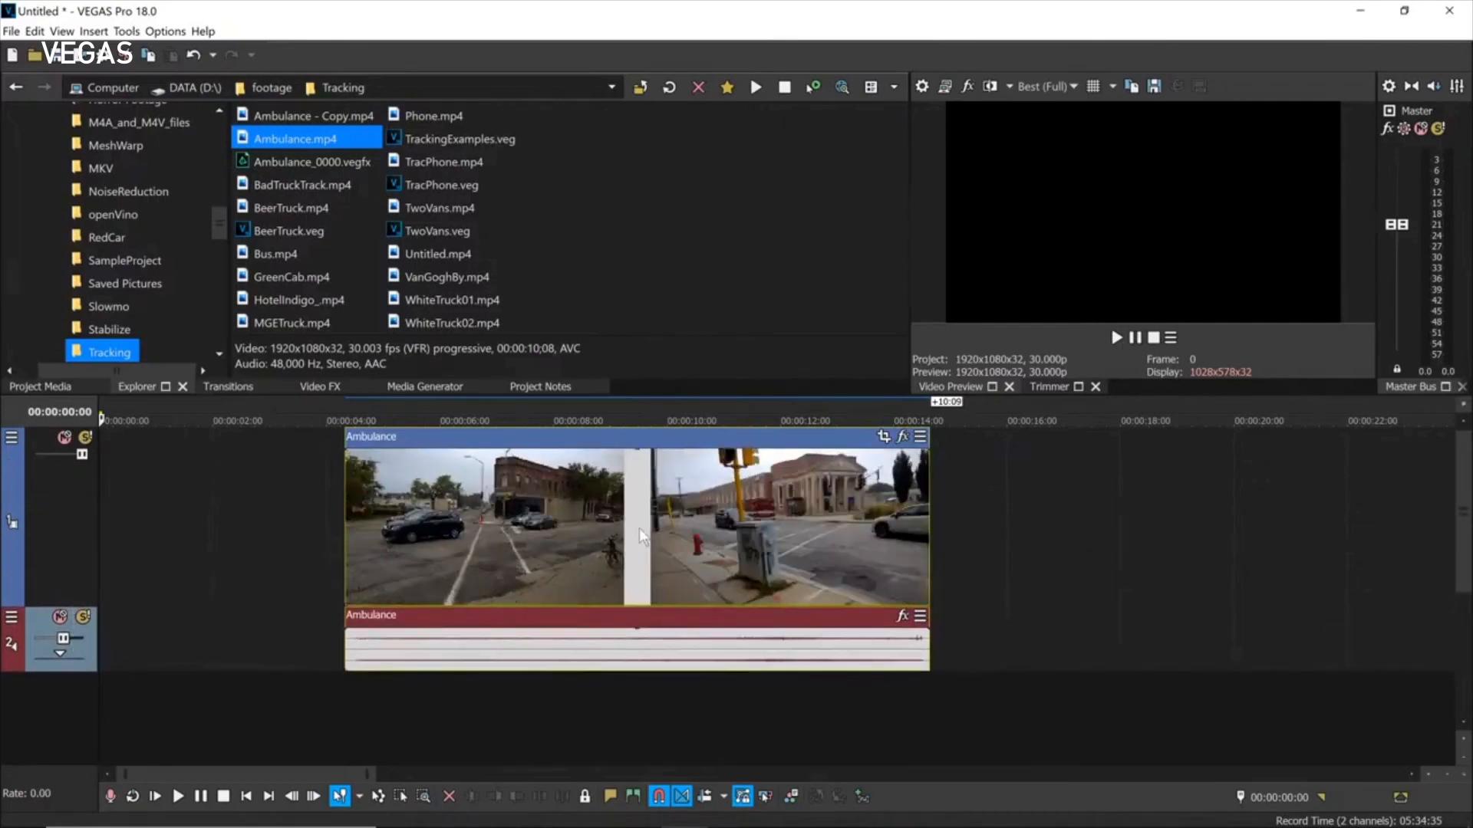
left_click(677, 528)
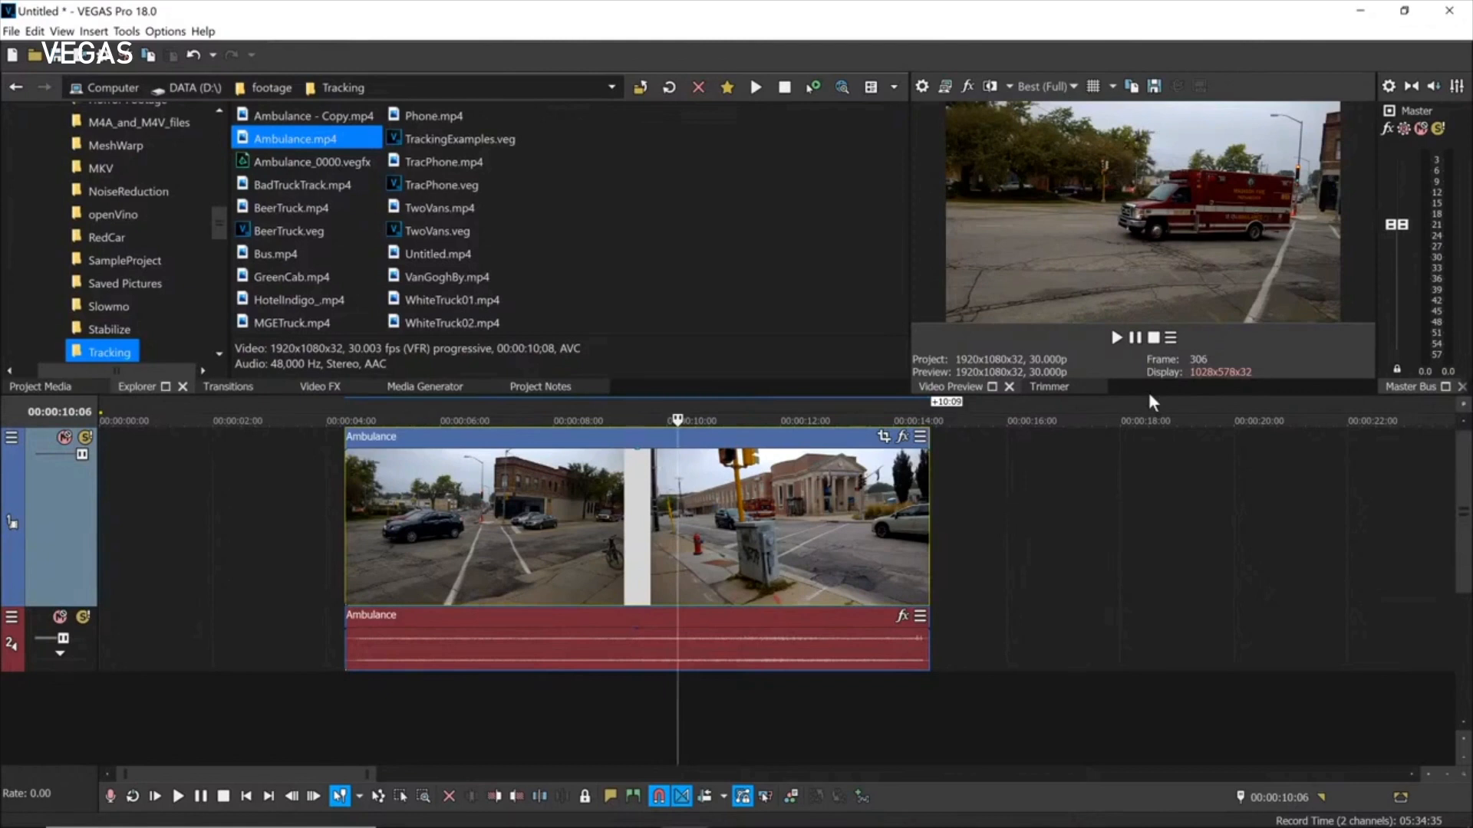
left_click_drag(1148, 389, 1154, 531)
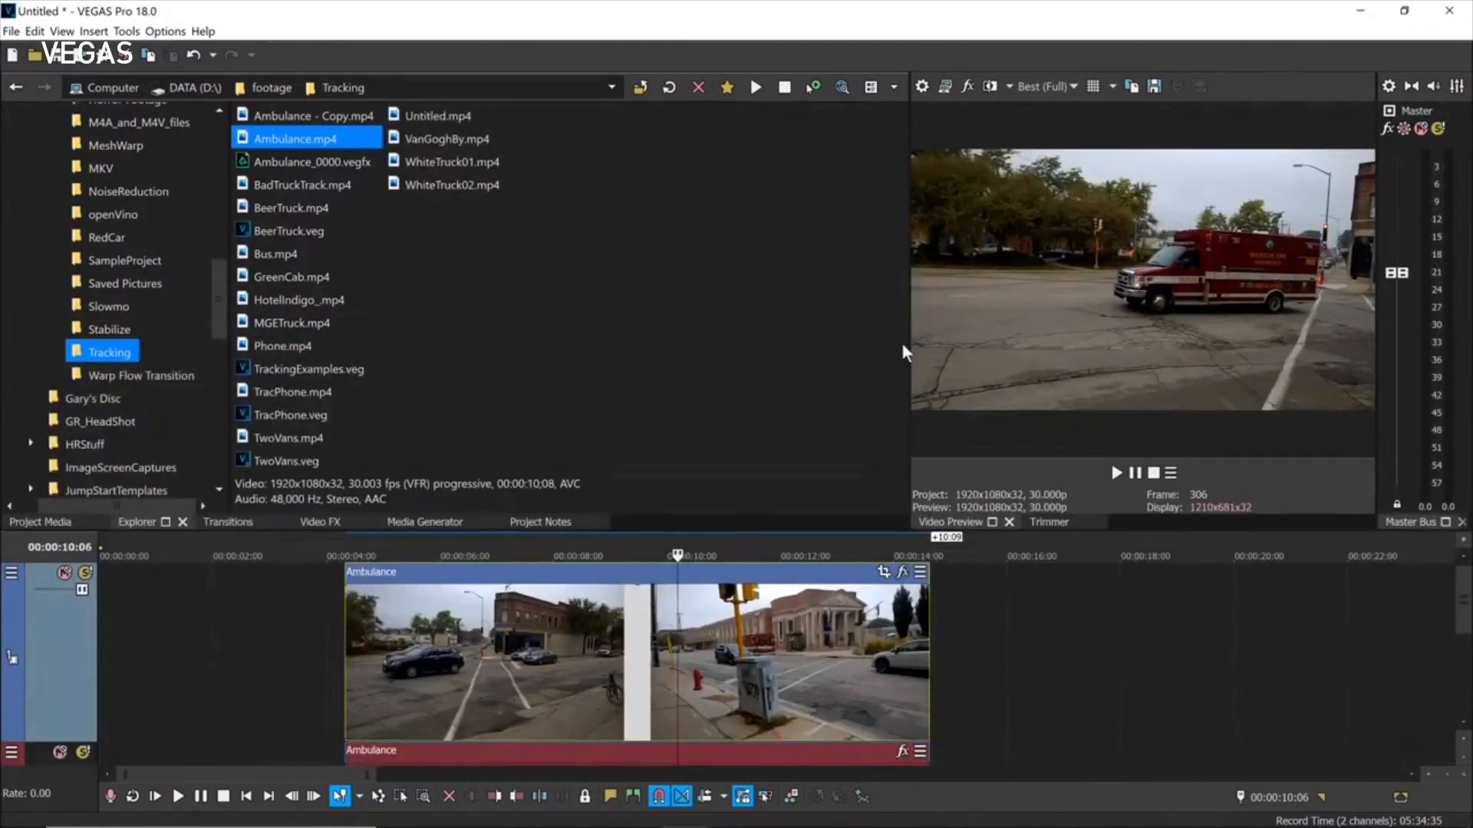
left_click_drag(912, 350, 694, 332)
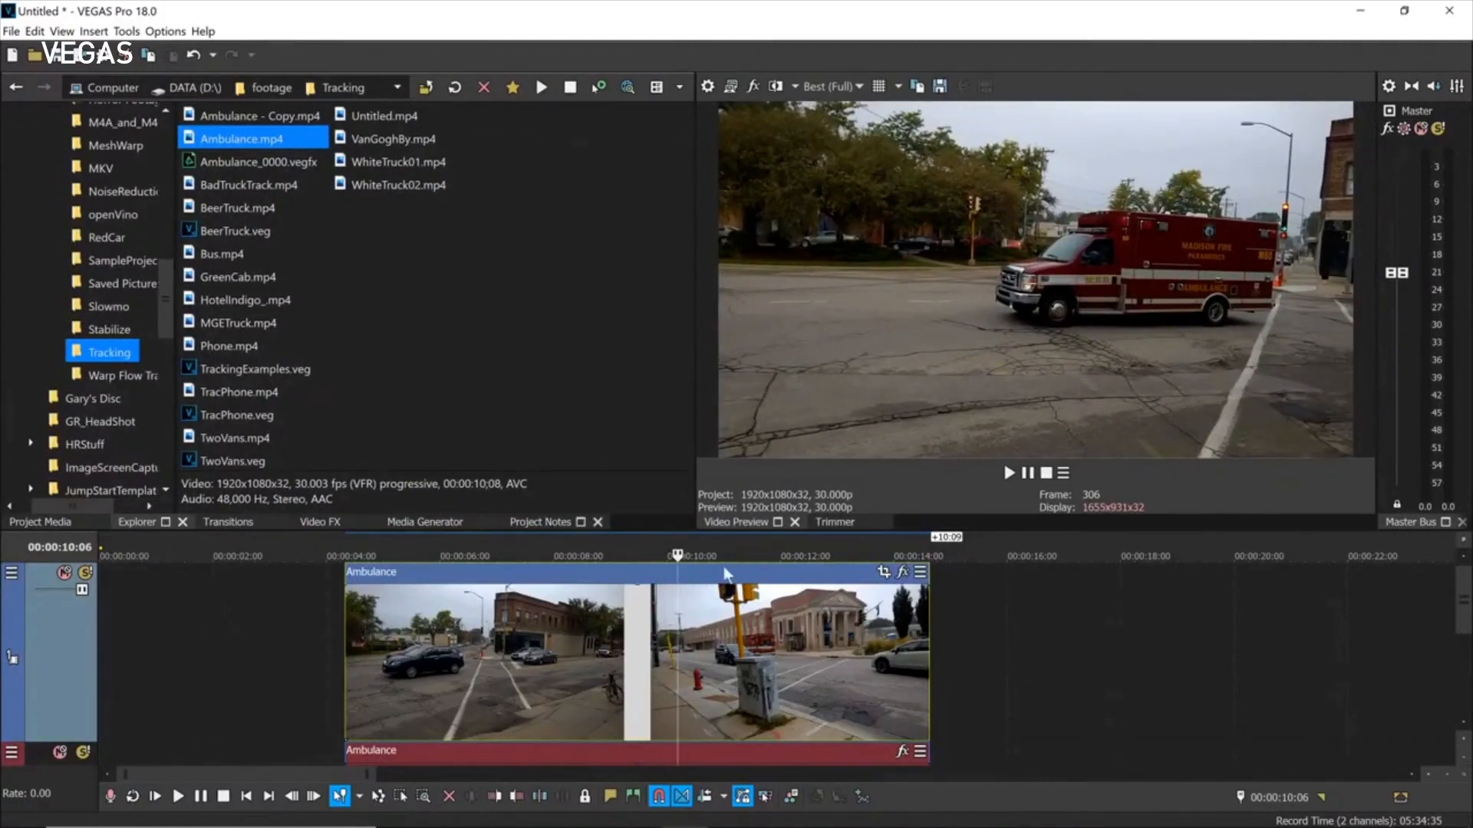
Add Black and White, Style Transfer and VEGAS Colorization to the Ambulance clip's event FX chain.
left_click(902, 571)
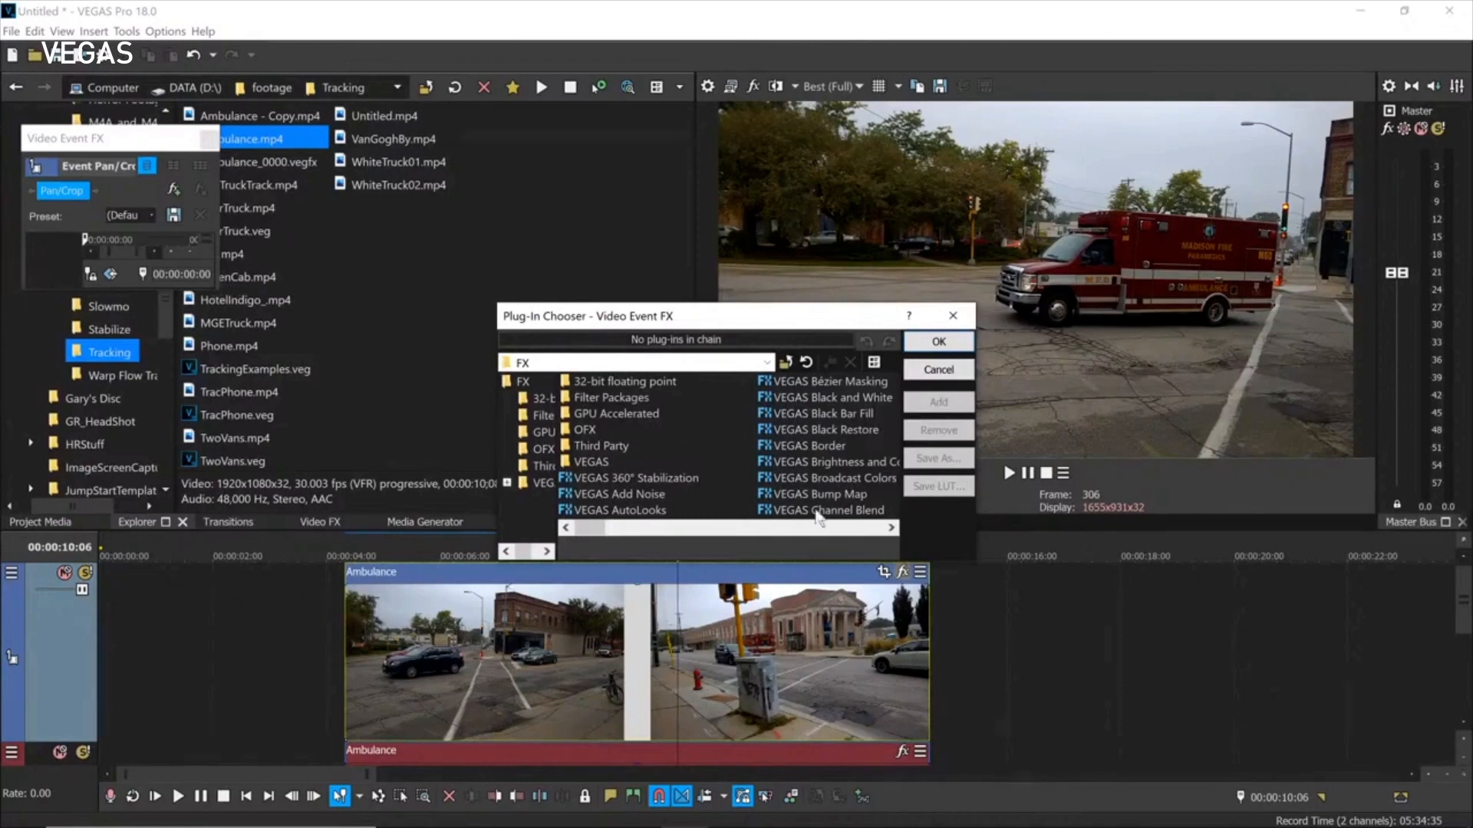
left_click_drag(971, 561, 1291, 714)
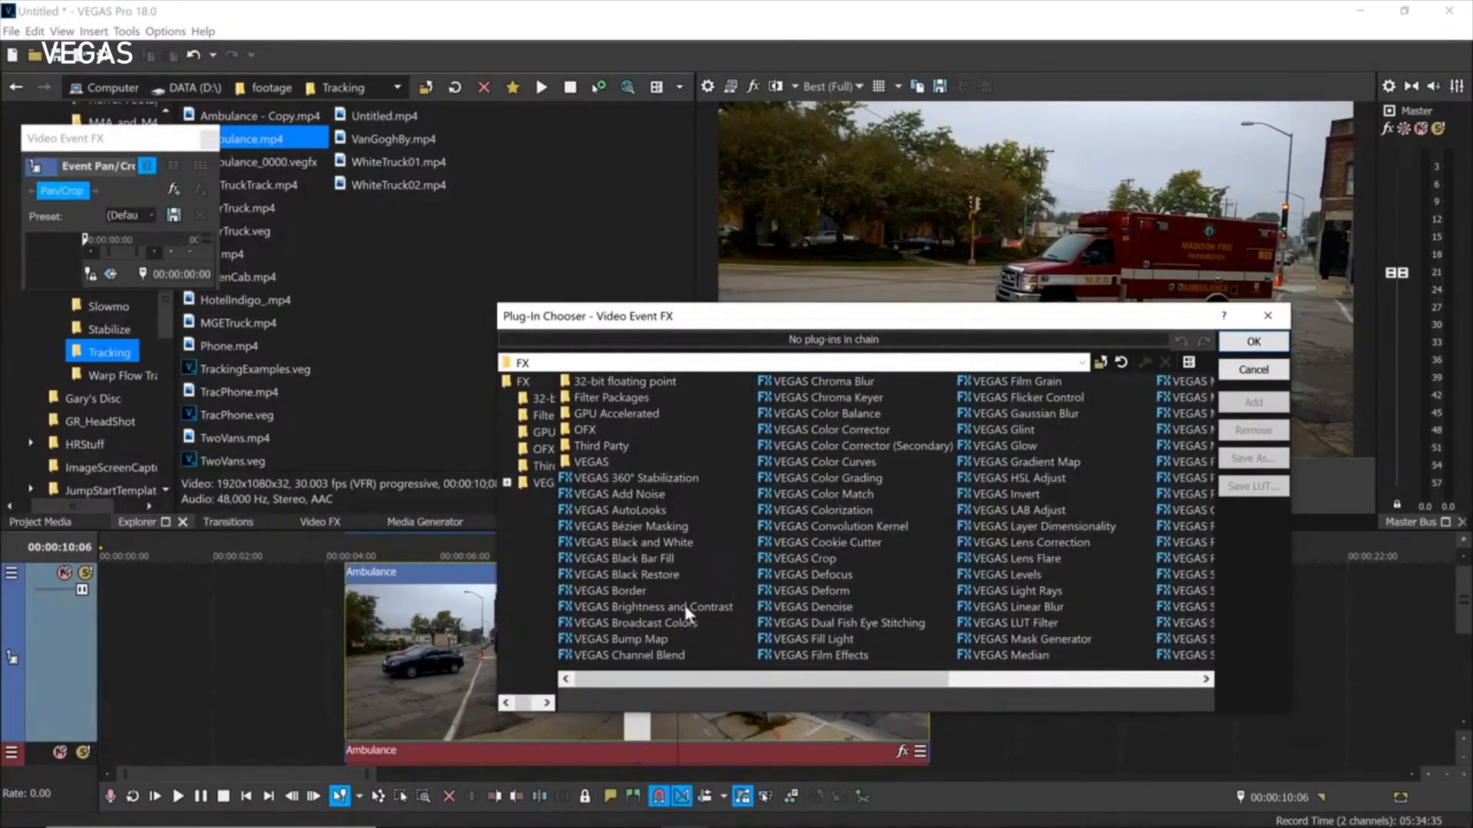
double_click(614, 541)
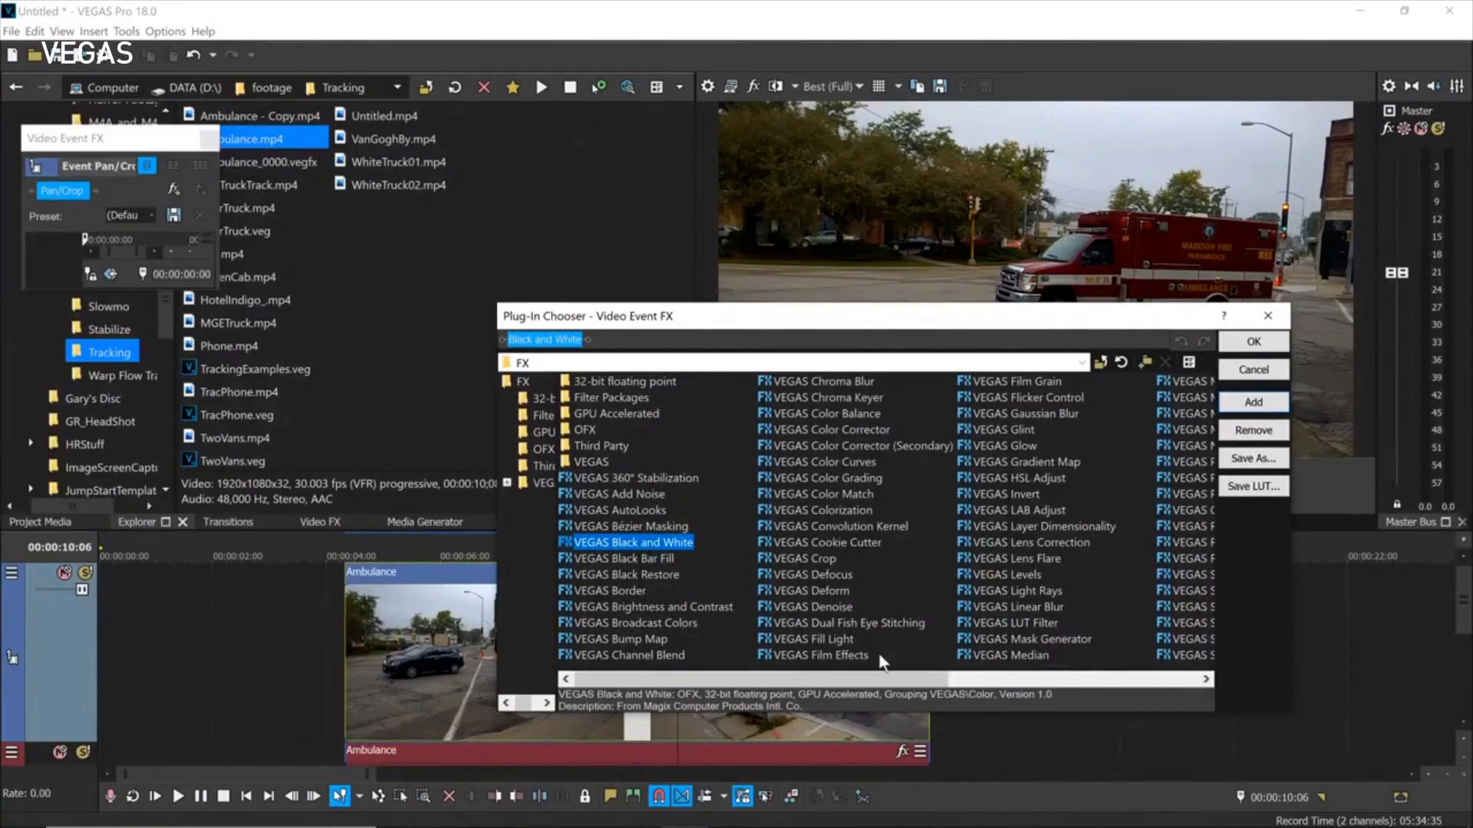
left_click_drag(881, 680, 1140, 662)
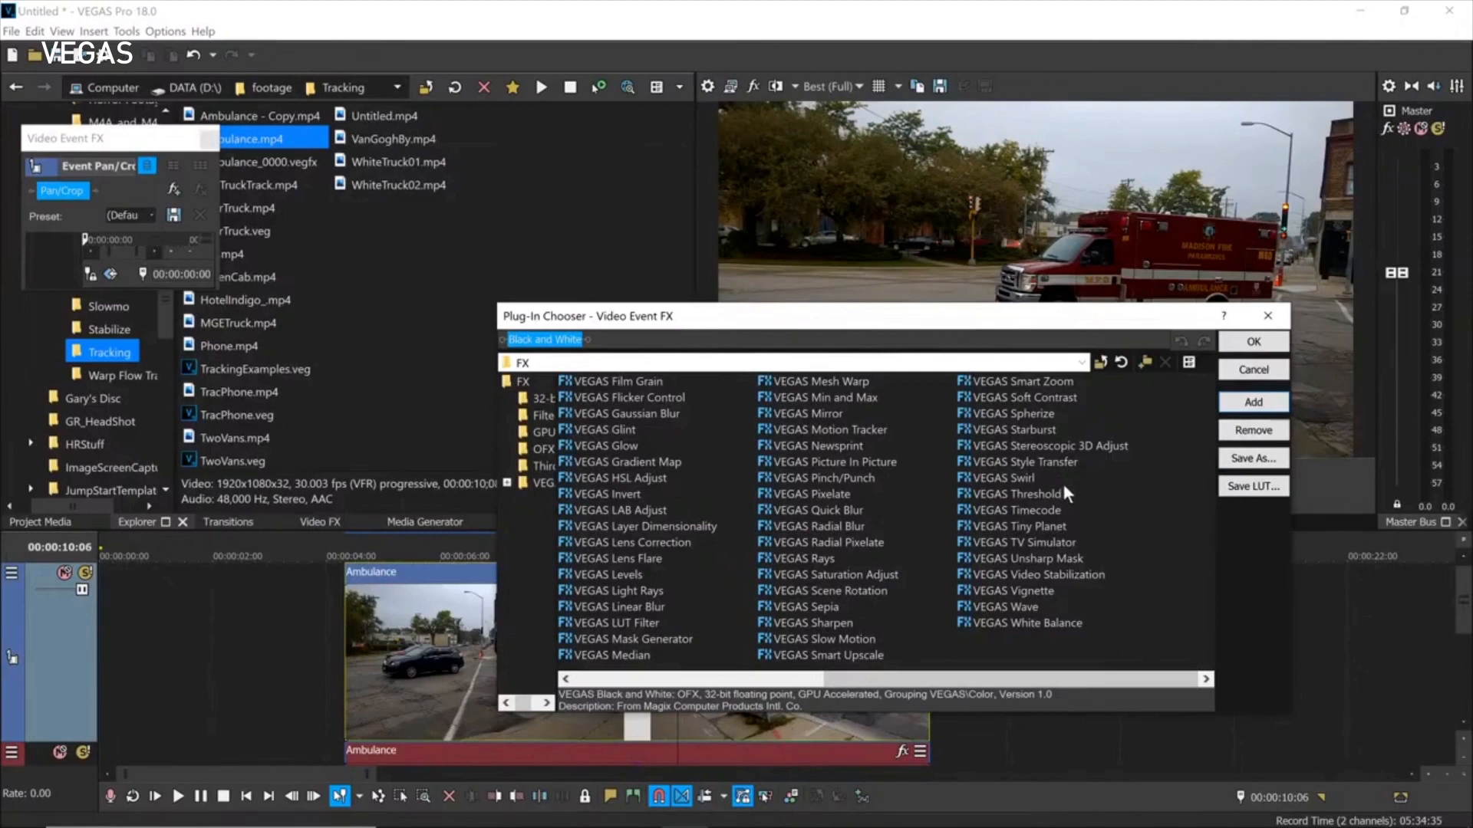
double_click(1010, 459)
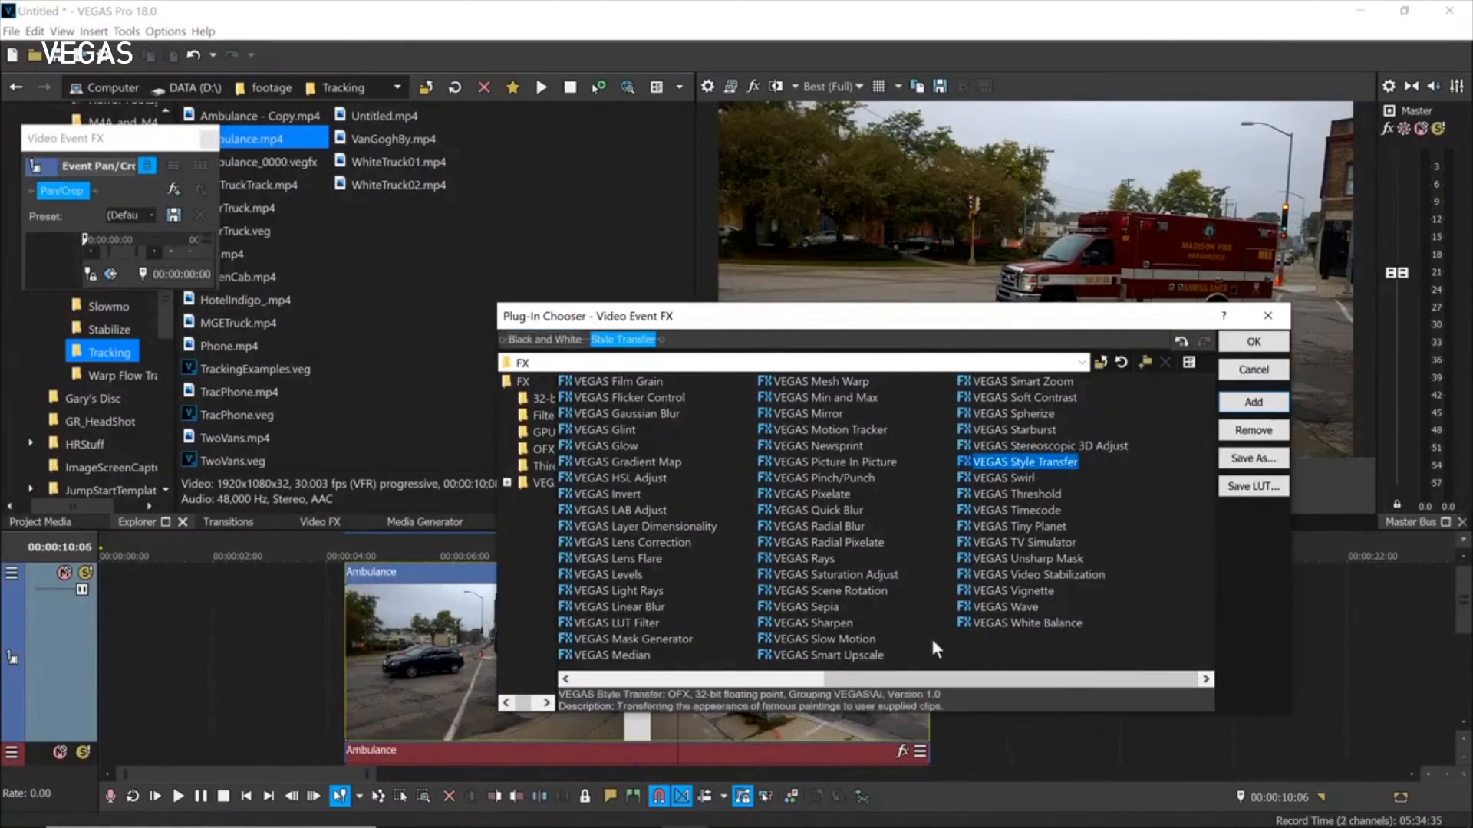
left_click_drag(874, 681, 717, 675)
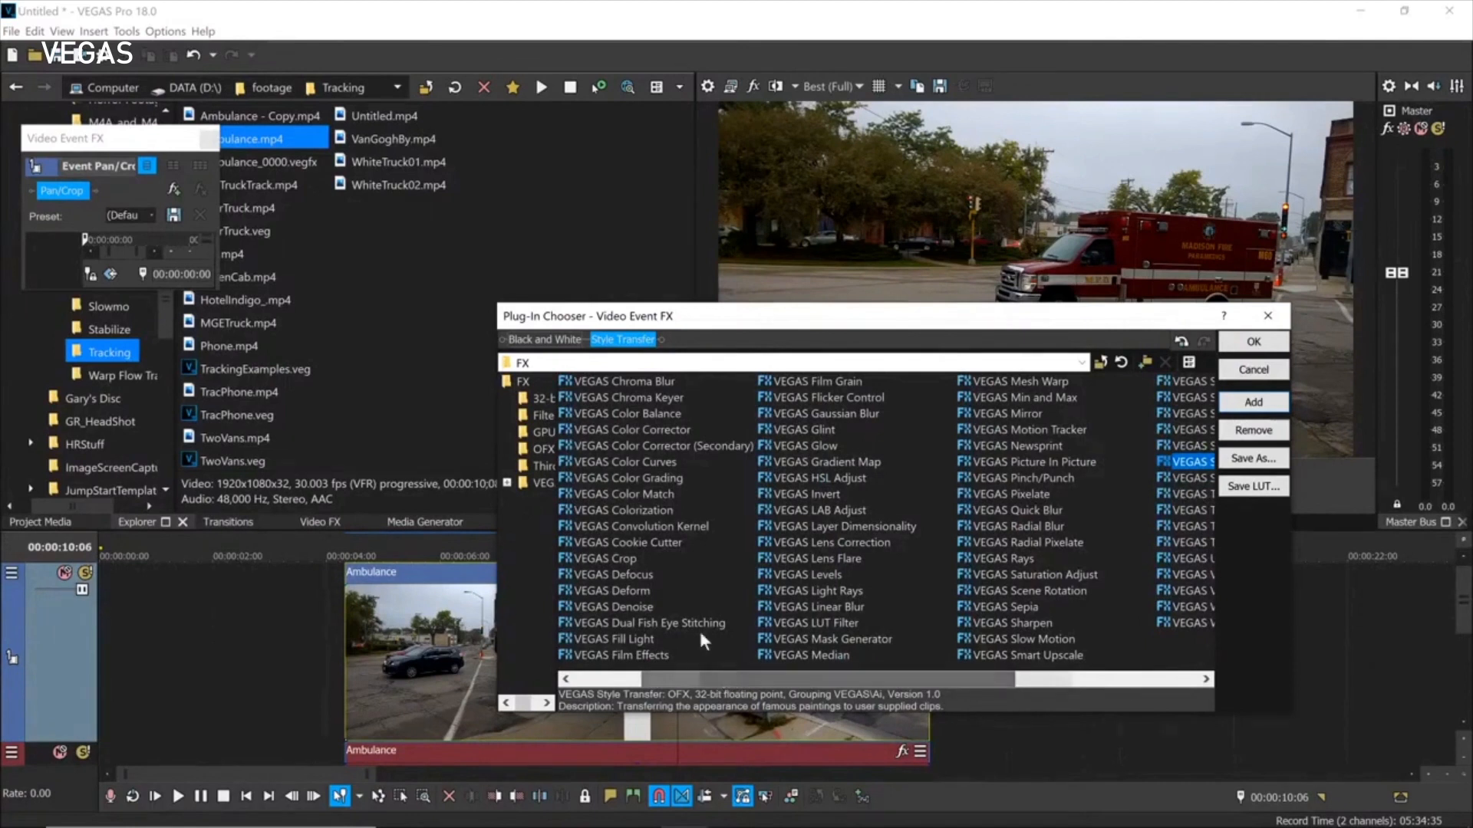
double_click(613, 511)
left_click(1253, 341)
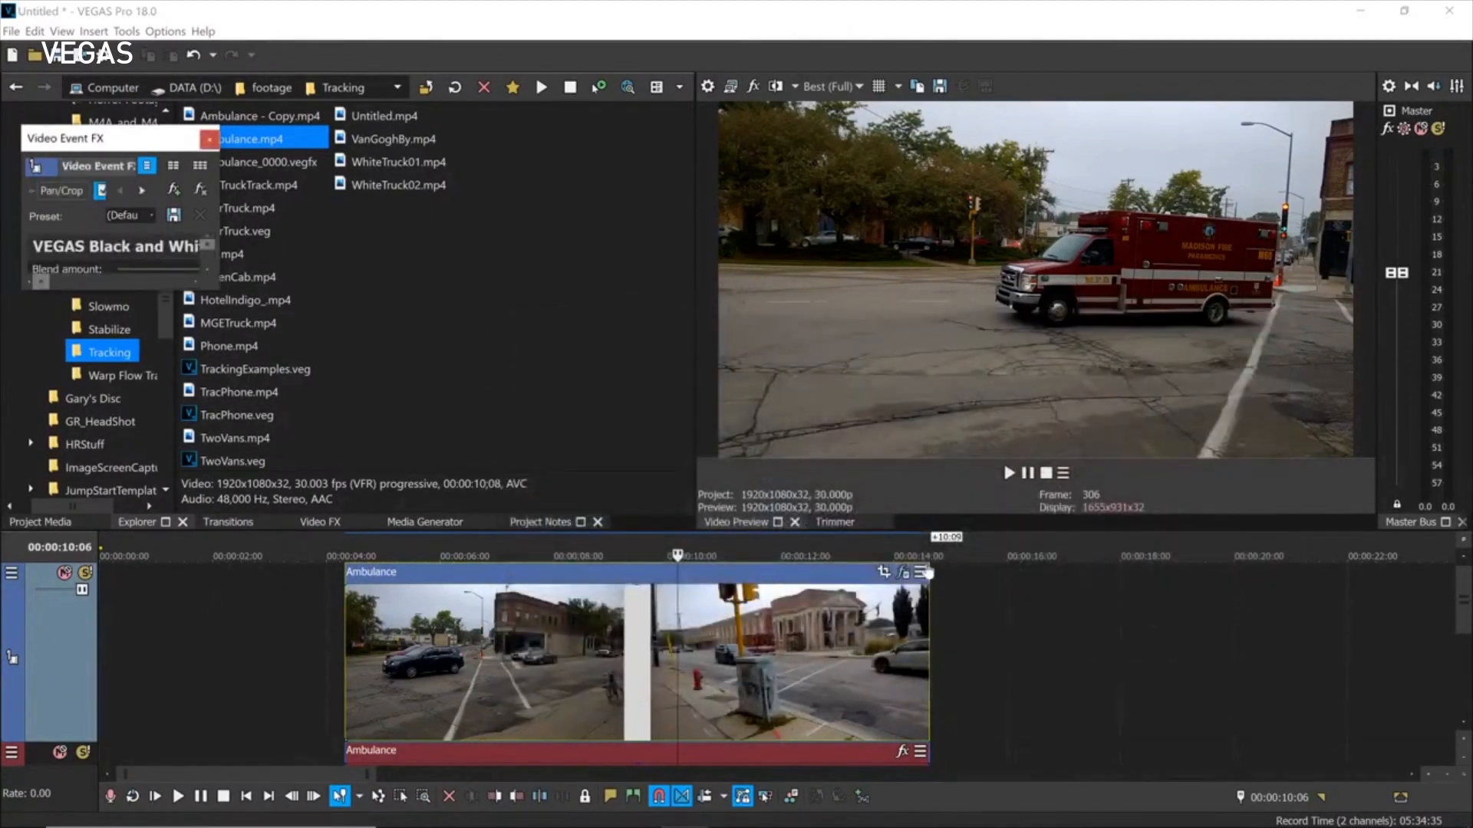
Enlarge the effects window, switch off Black and White and Colorization, keeping the (Default) preset.
double_click(167, 140)
left_click_drag(167, 139, 457, 146)
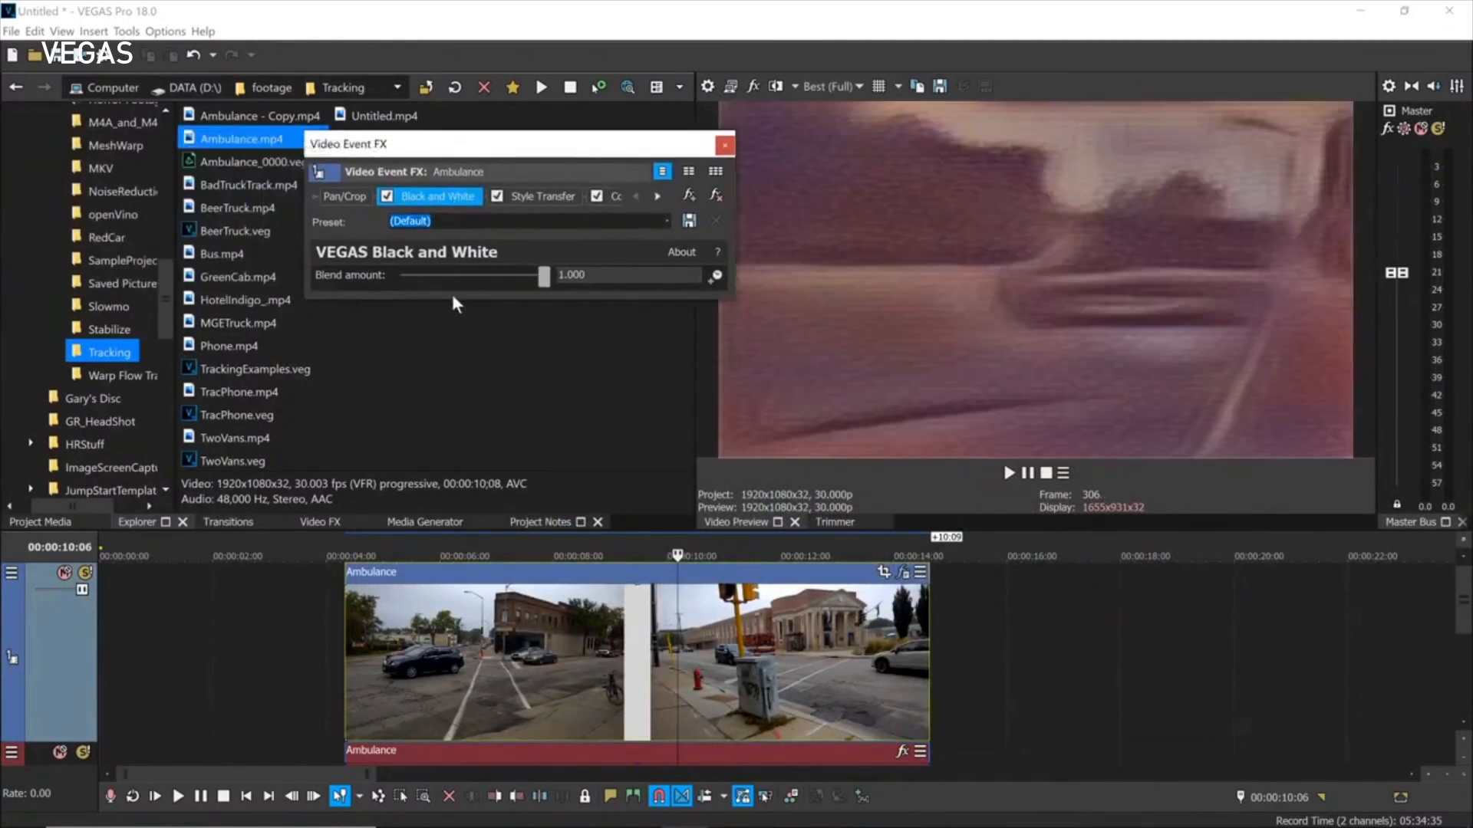
left_click_drag(458, 301, 445, 420)
left_click(386, 196)
left_click(596, 197)
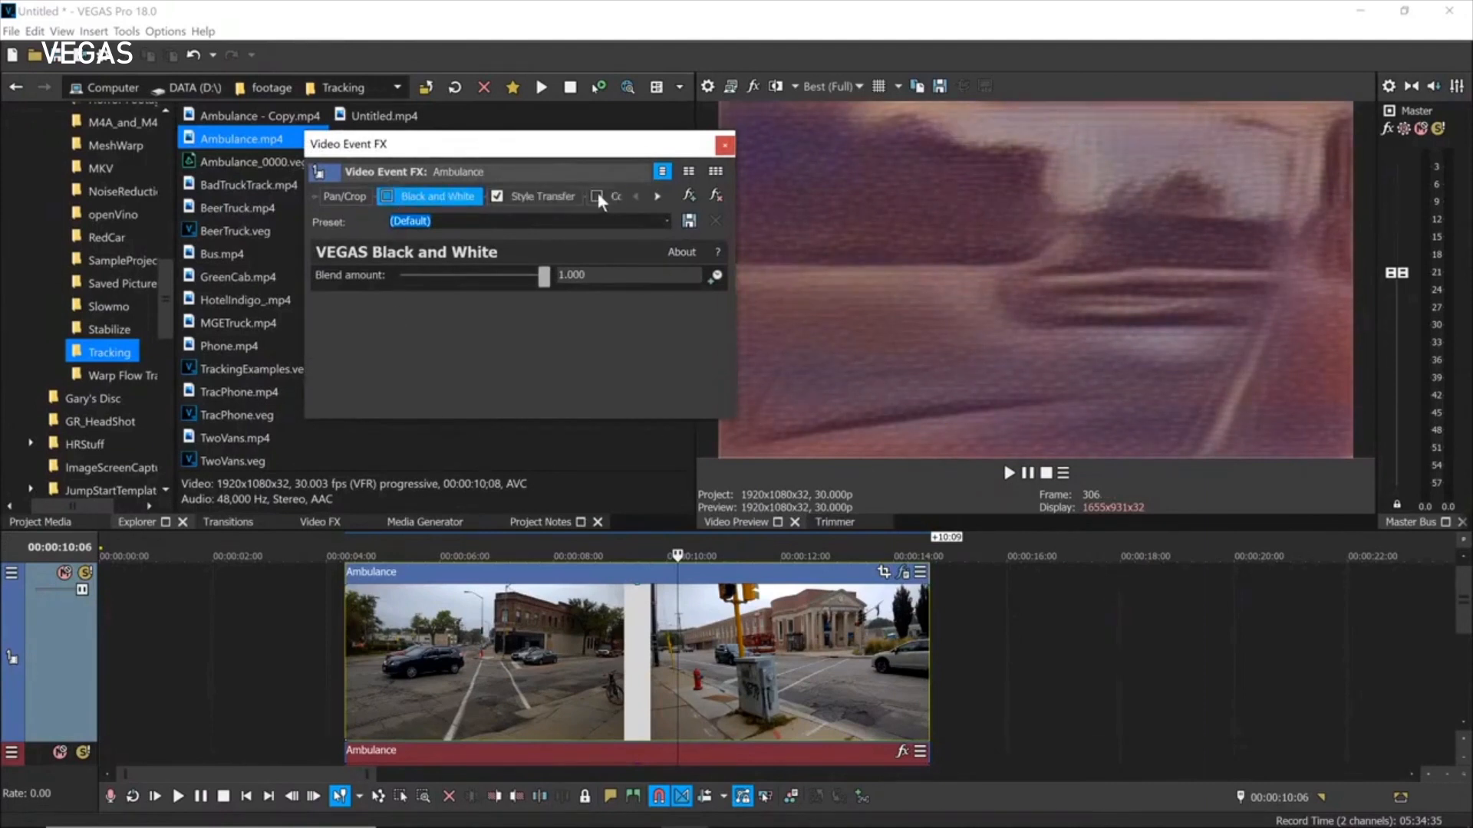
left_click_drag(742, 322, 913, 323)
left_click_drag(787, 153, 553, 143)
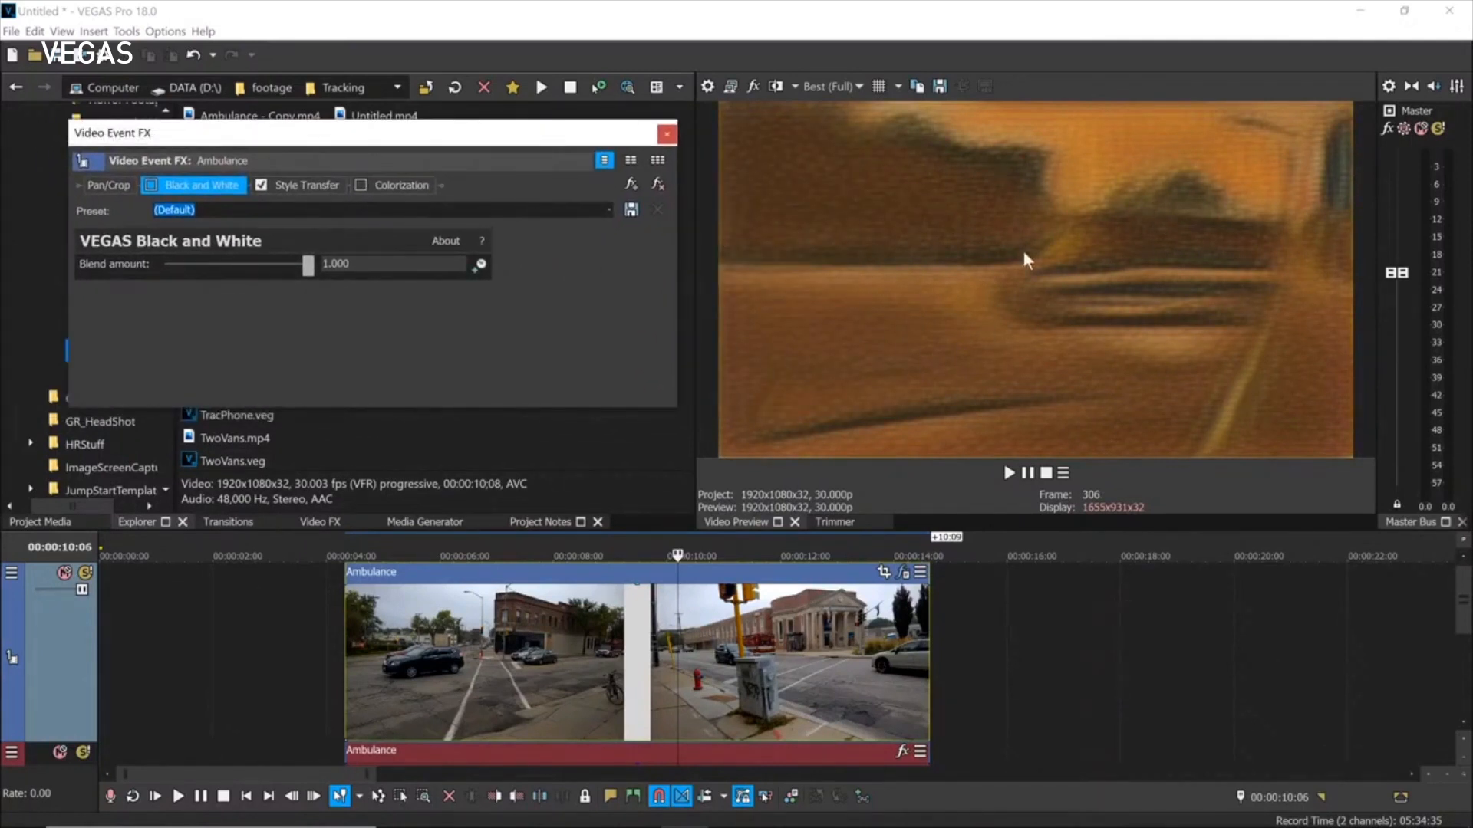
left_click(608, 210)
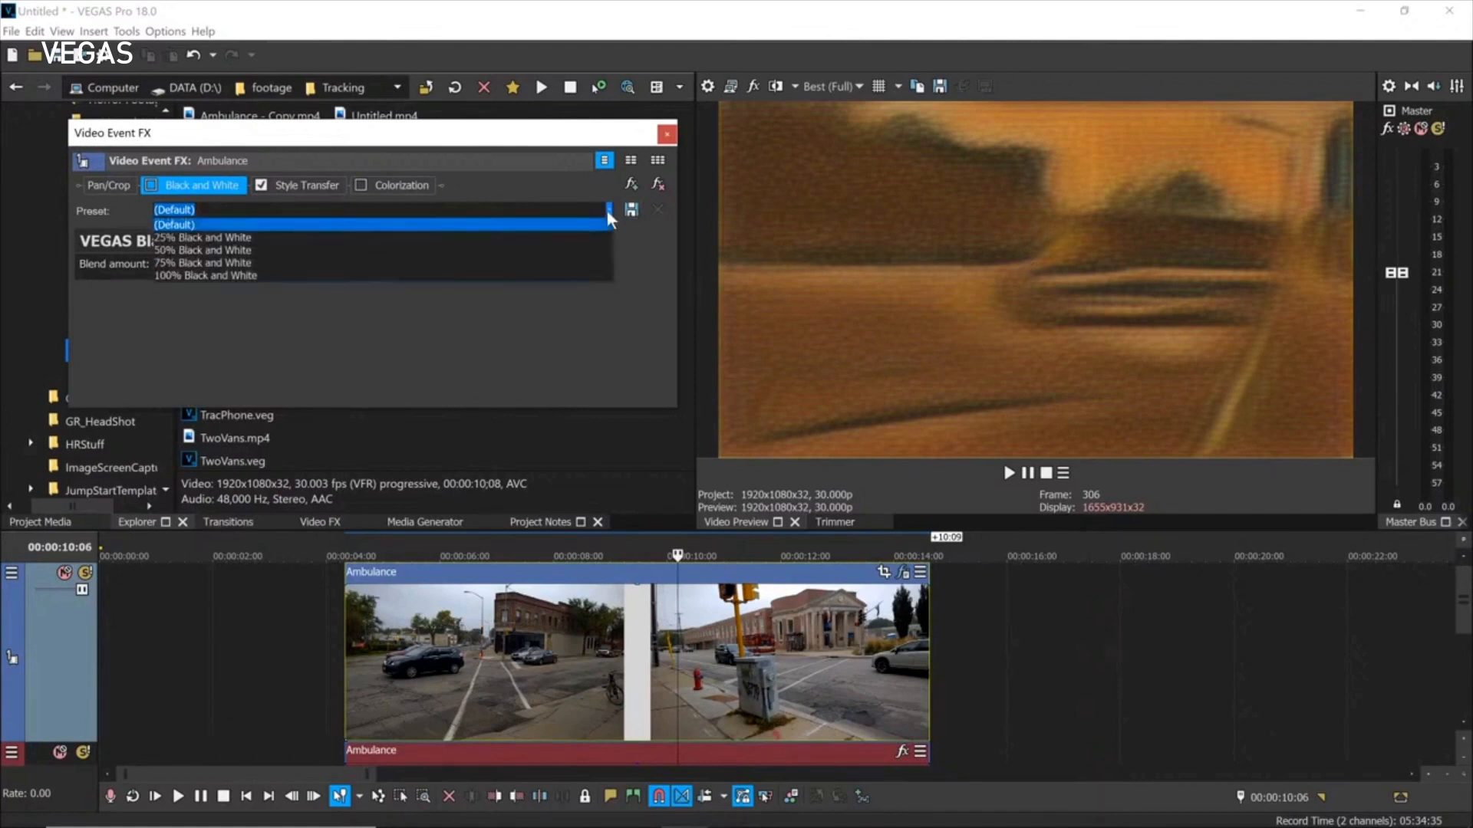
left_click(594, 315)
Show the Style Transfer settings, browse its presets, and toggle it off and on to compare.
left_click(306, 188)
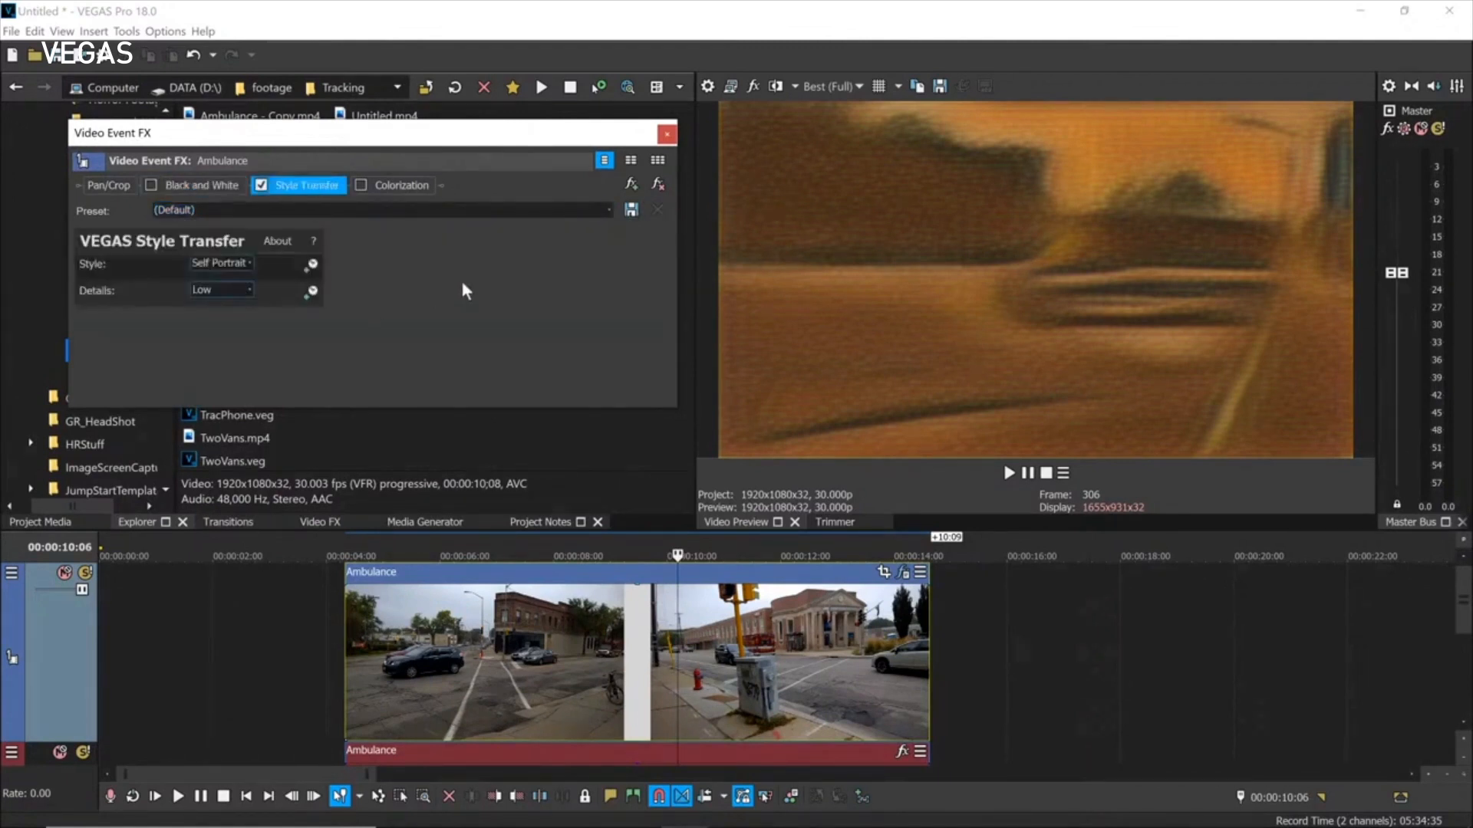
left_click(607, 211)
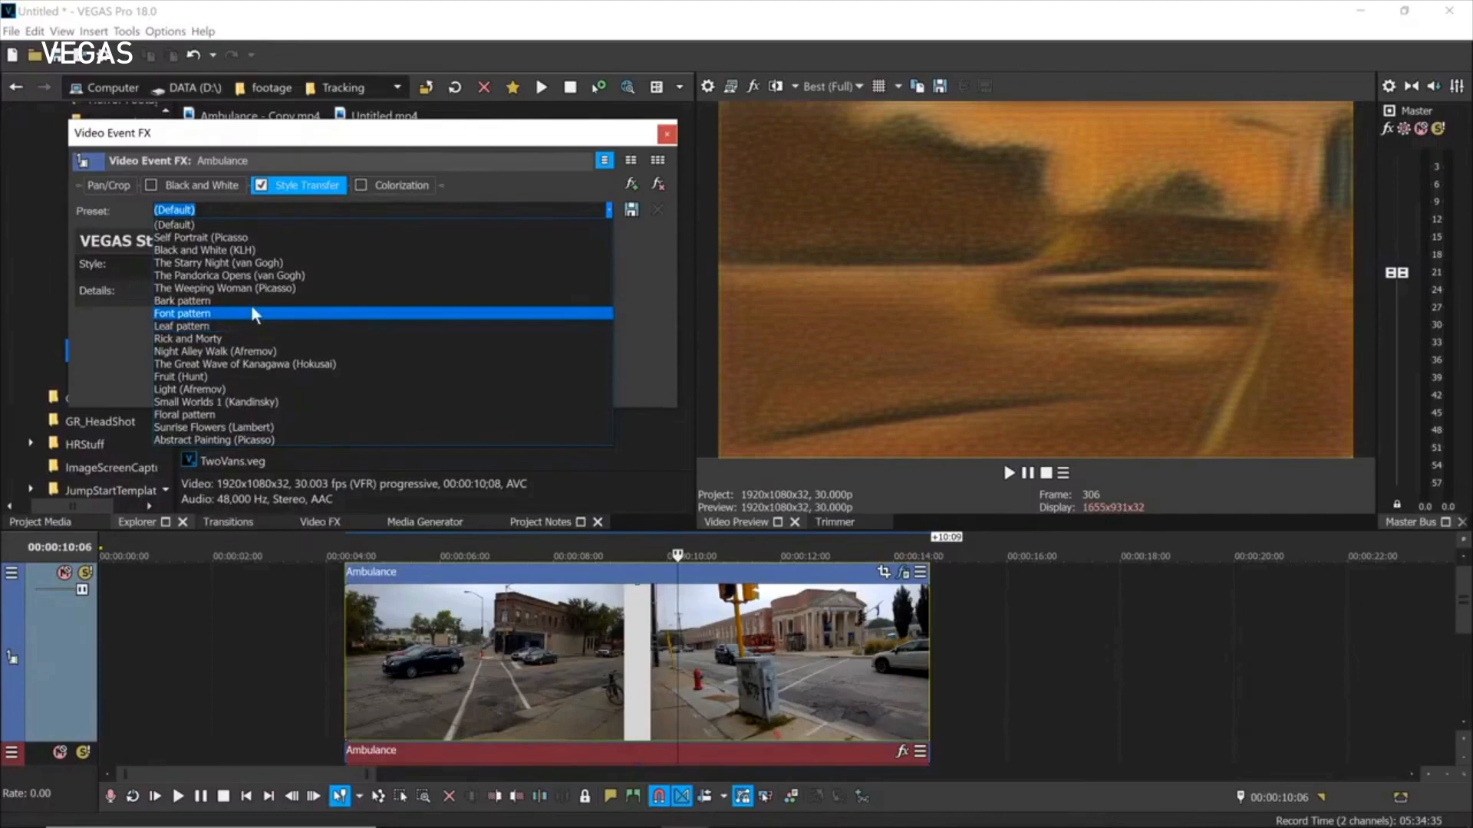
left_click(262, 191)
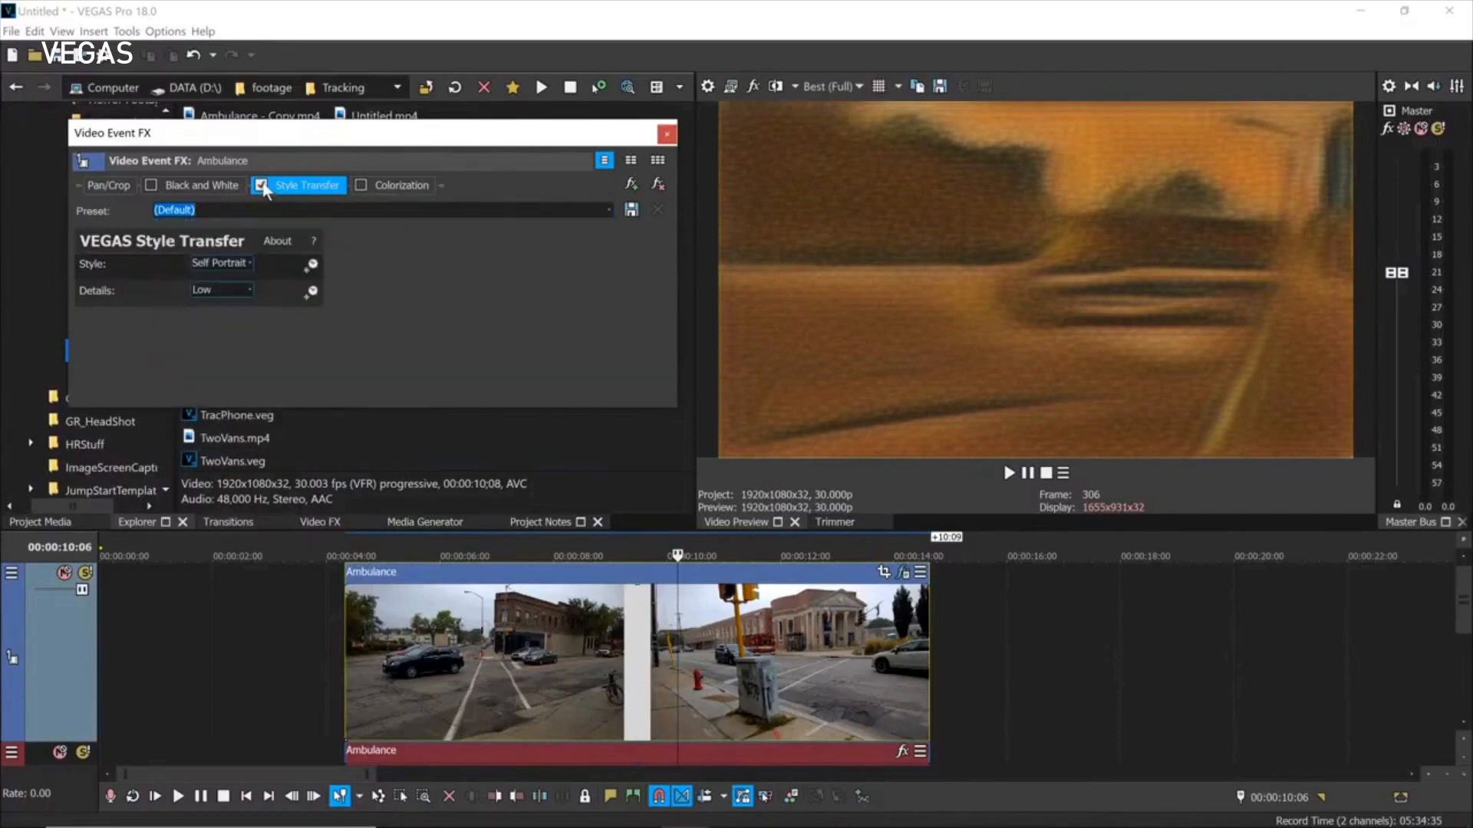
left_click(262, 187)
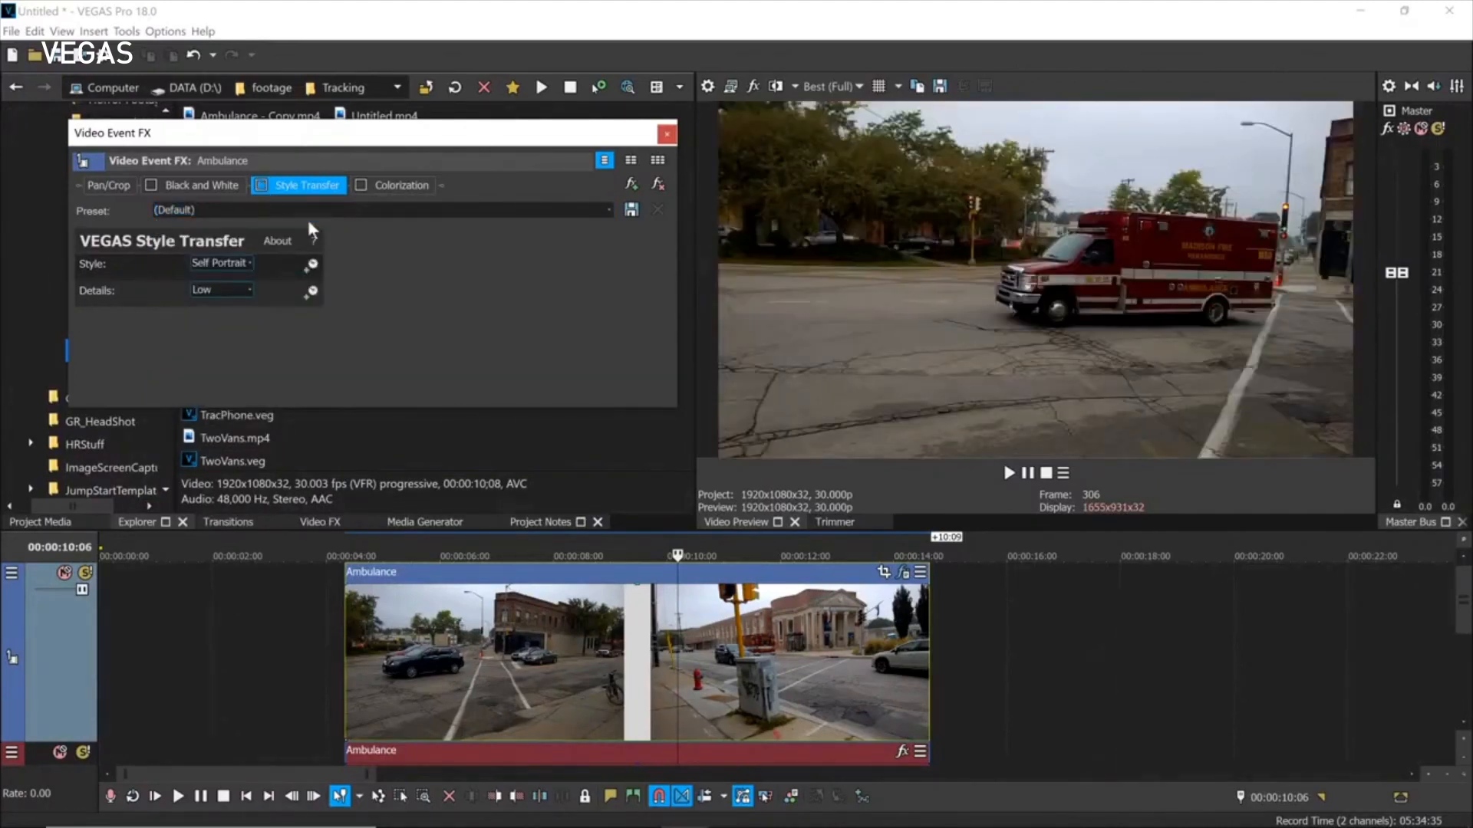
left_click(261, 186)
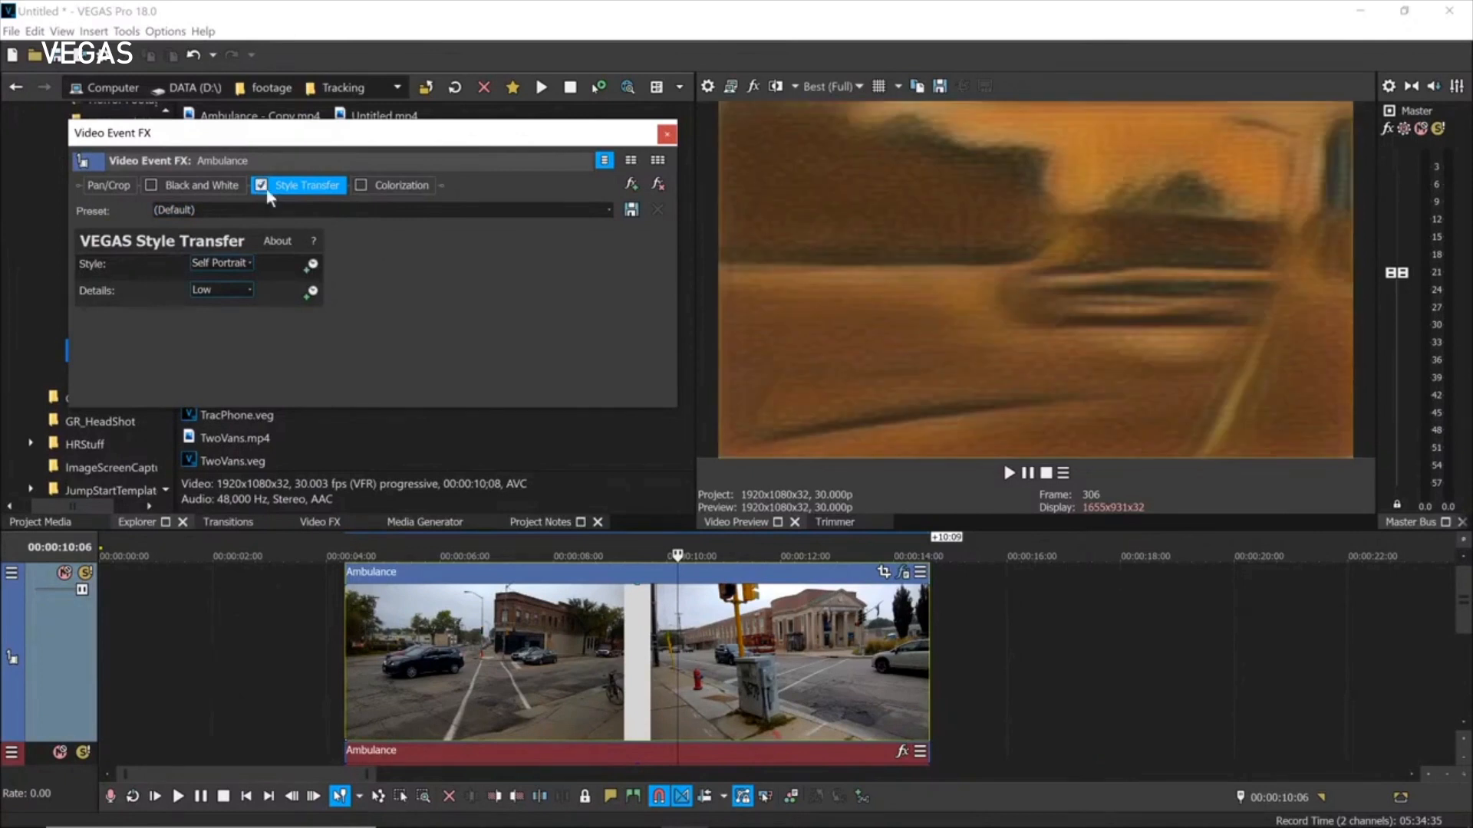
Try Self Portrait and The Starry Night, settle on The Weeping Woman (Picasso), then disable Style Transfer.
left_click(606, 208)
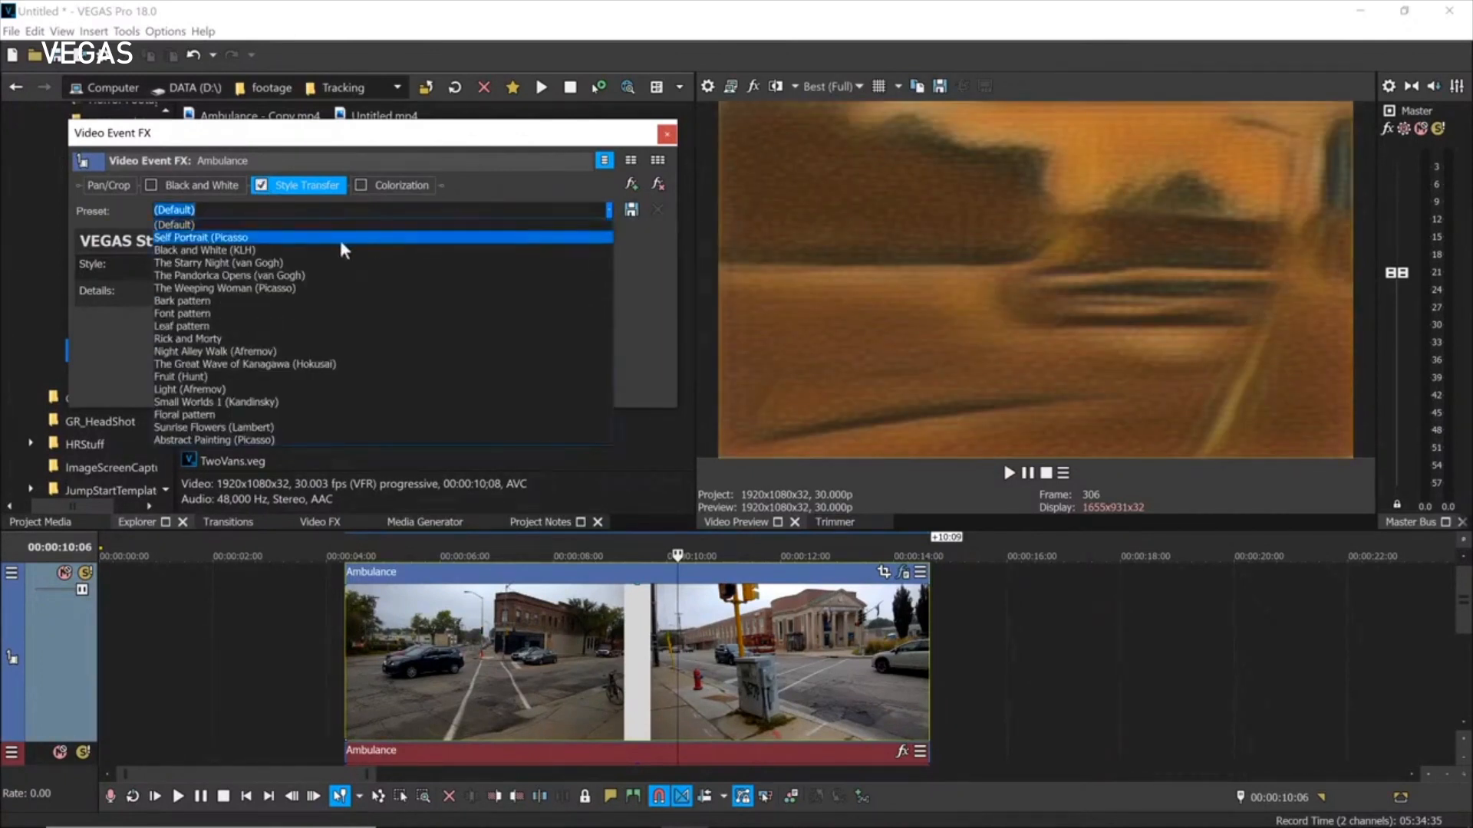
left_click(214, 238)
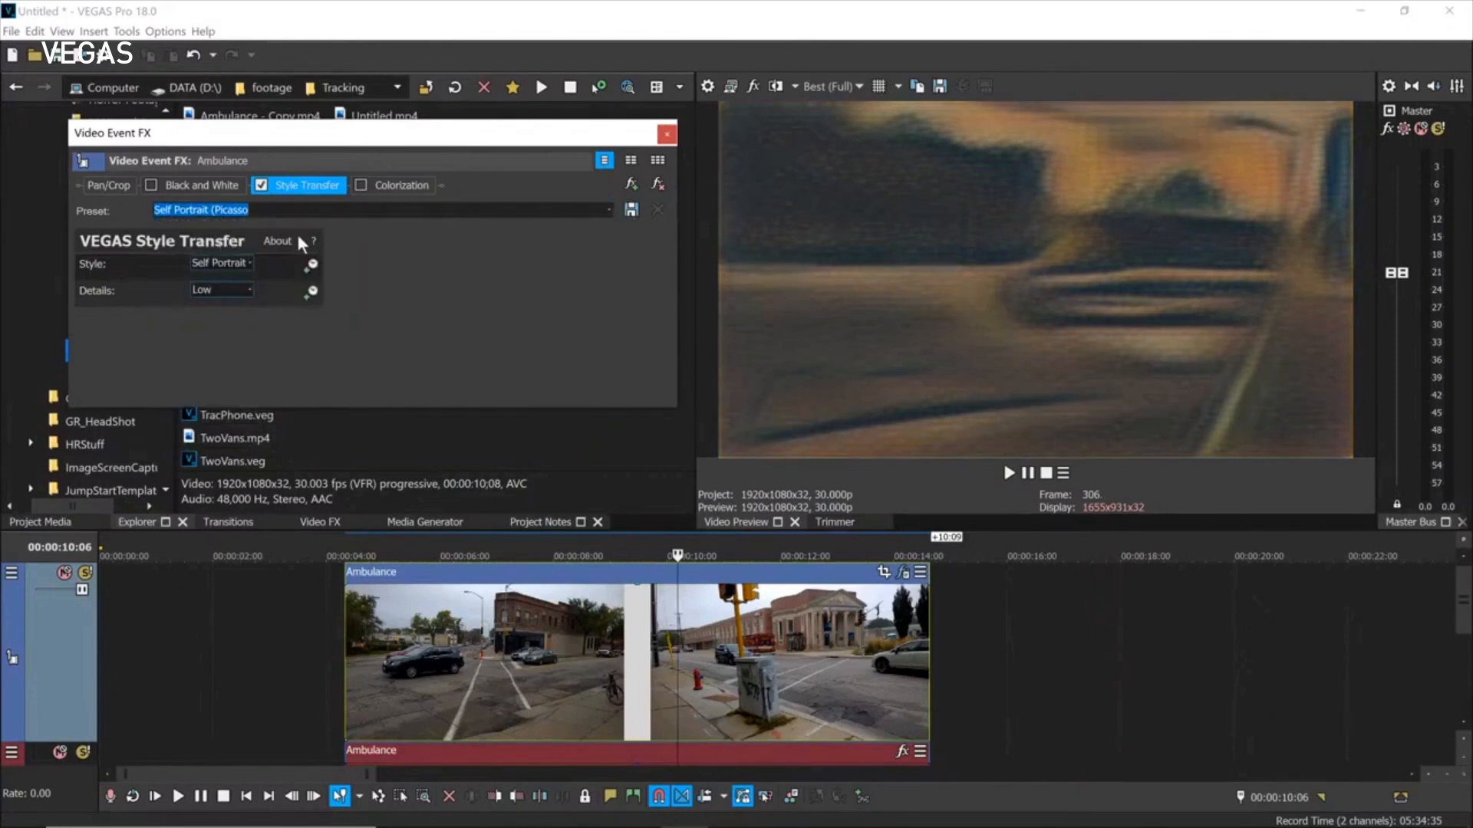
left_click(606, 212)
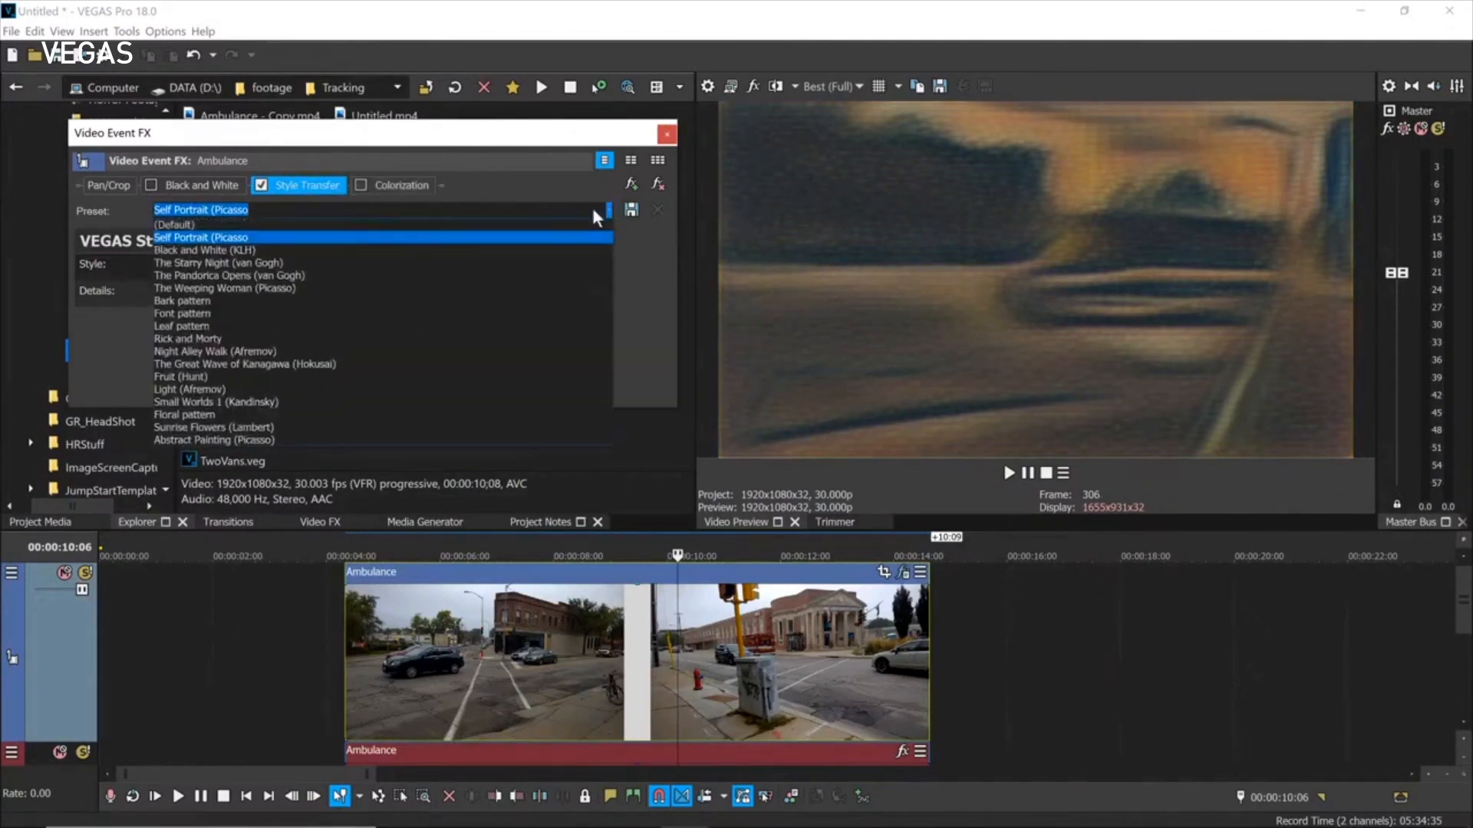
left_click(207, 263)
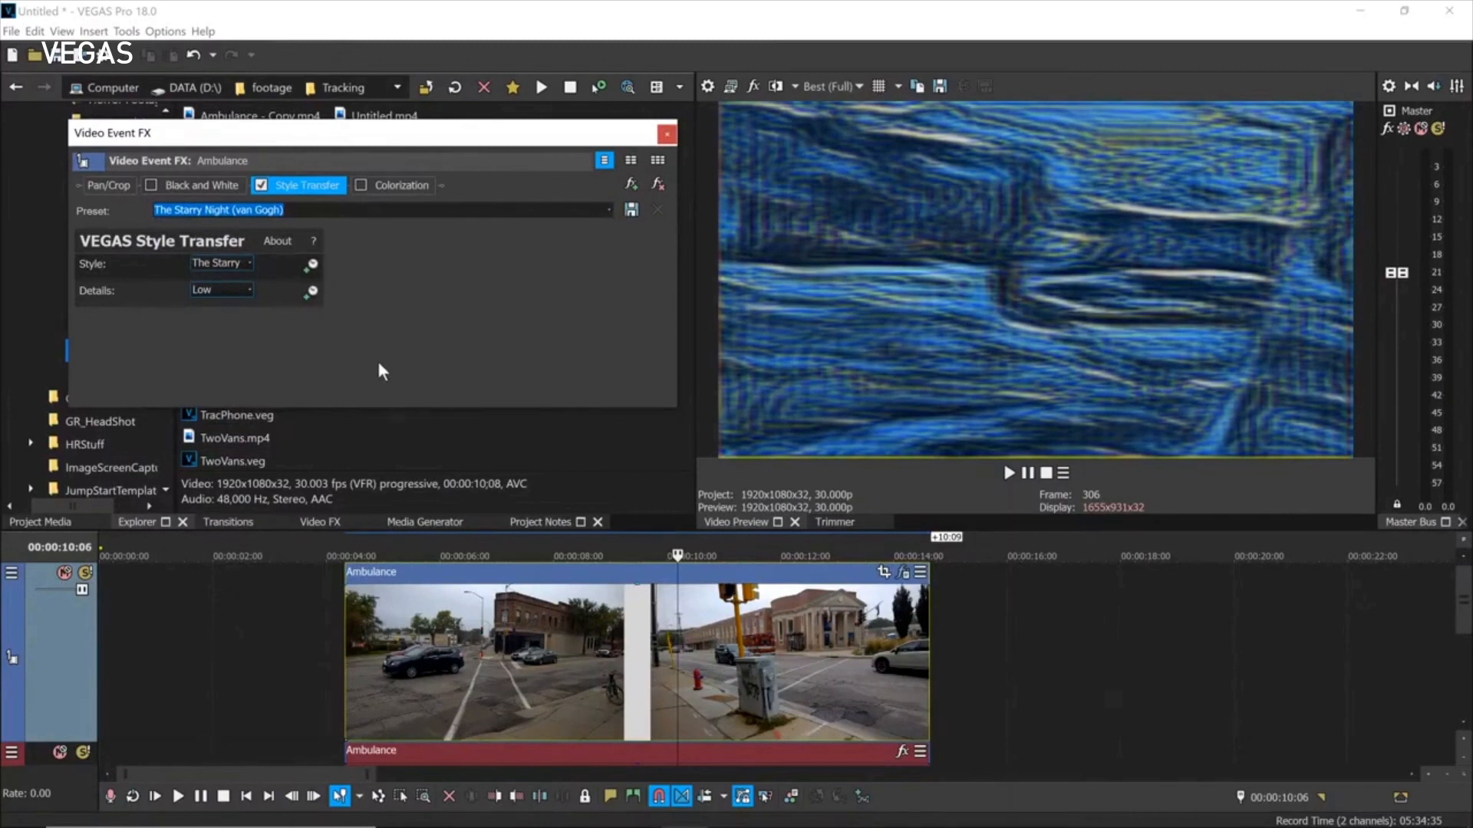
left_click(605, 212)
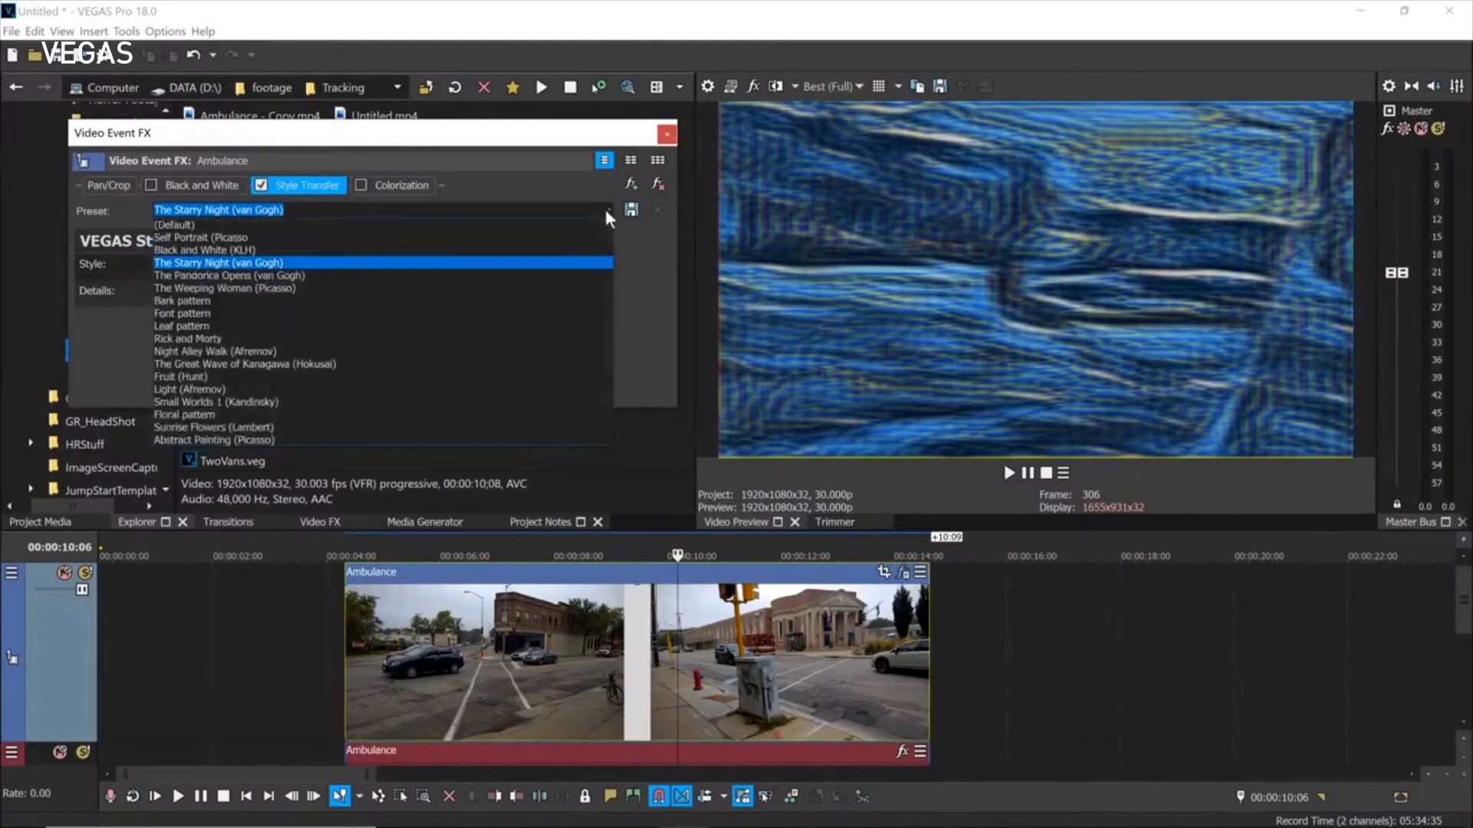
left_click(254, 295)
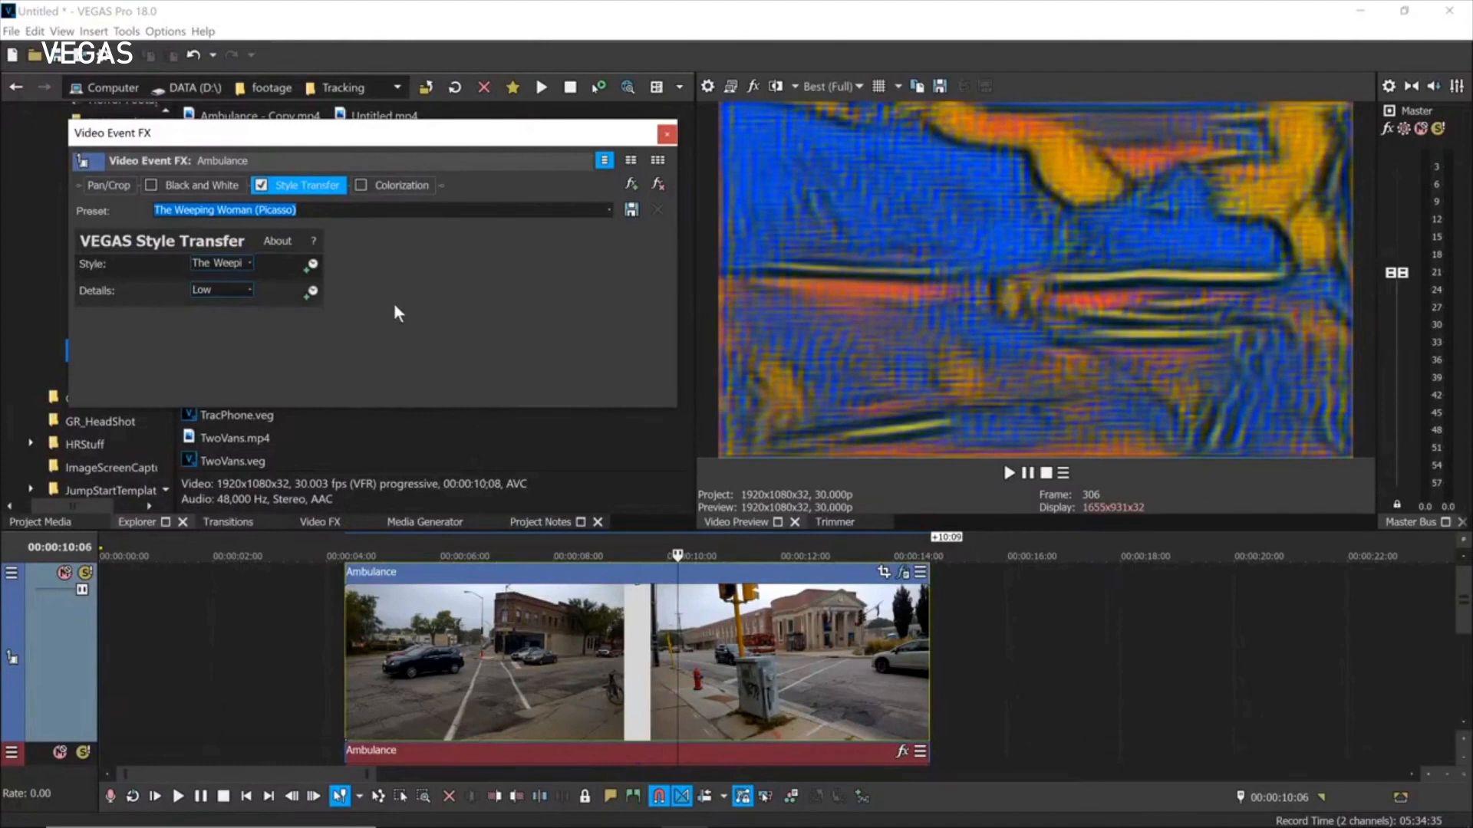
left_click(261, 185)
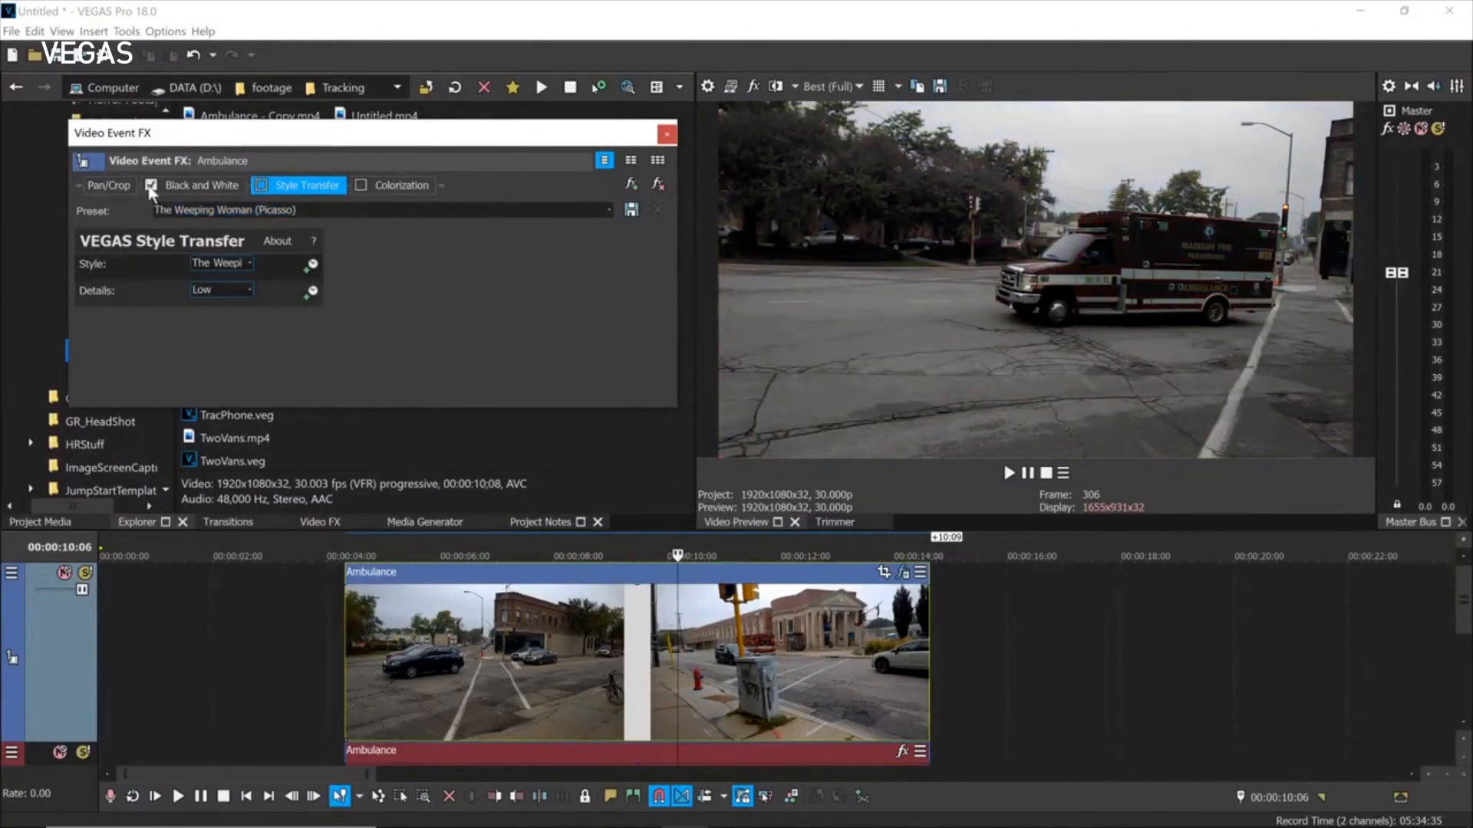
Enable Black and White and Colorization, enlarging the window to reveal all Colorization settings.
left_click(190, 186)
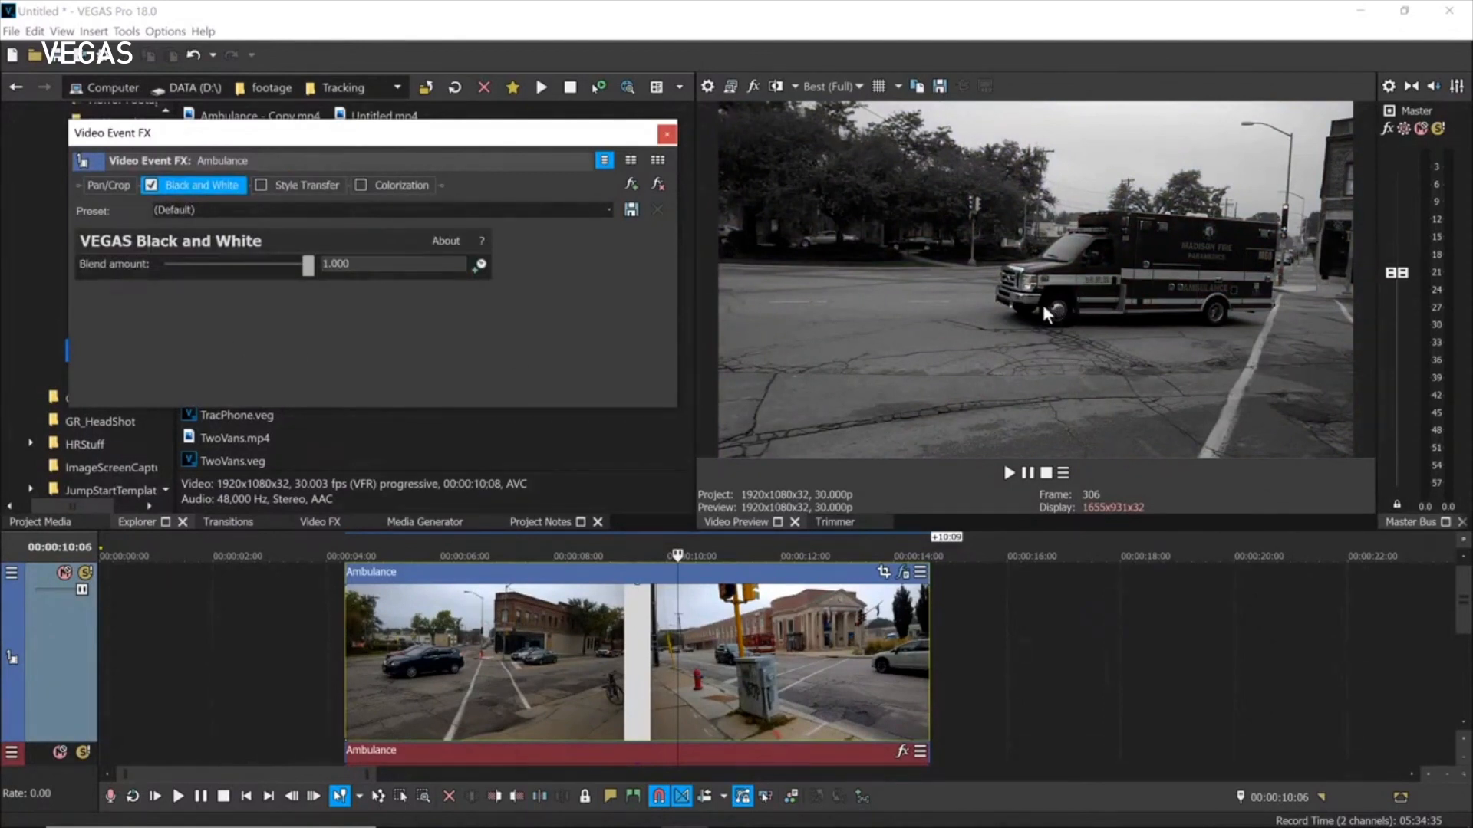
left_click(401, 187)
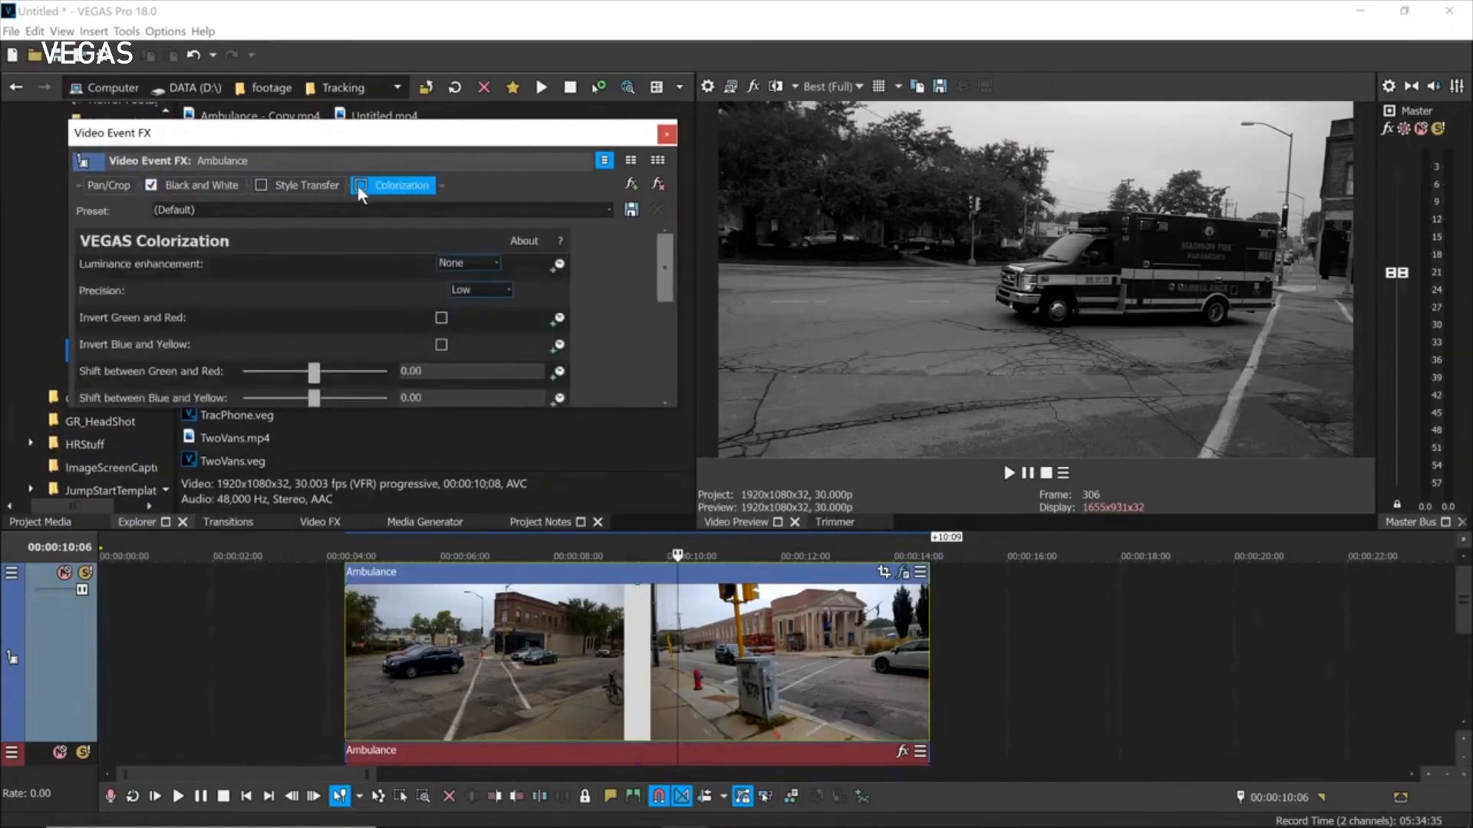
left_click(360, 186)
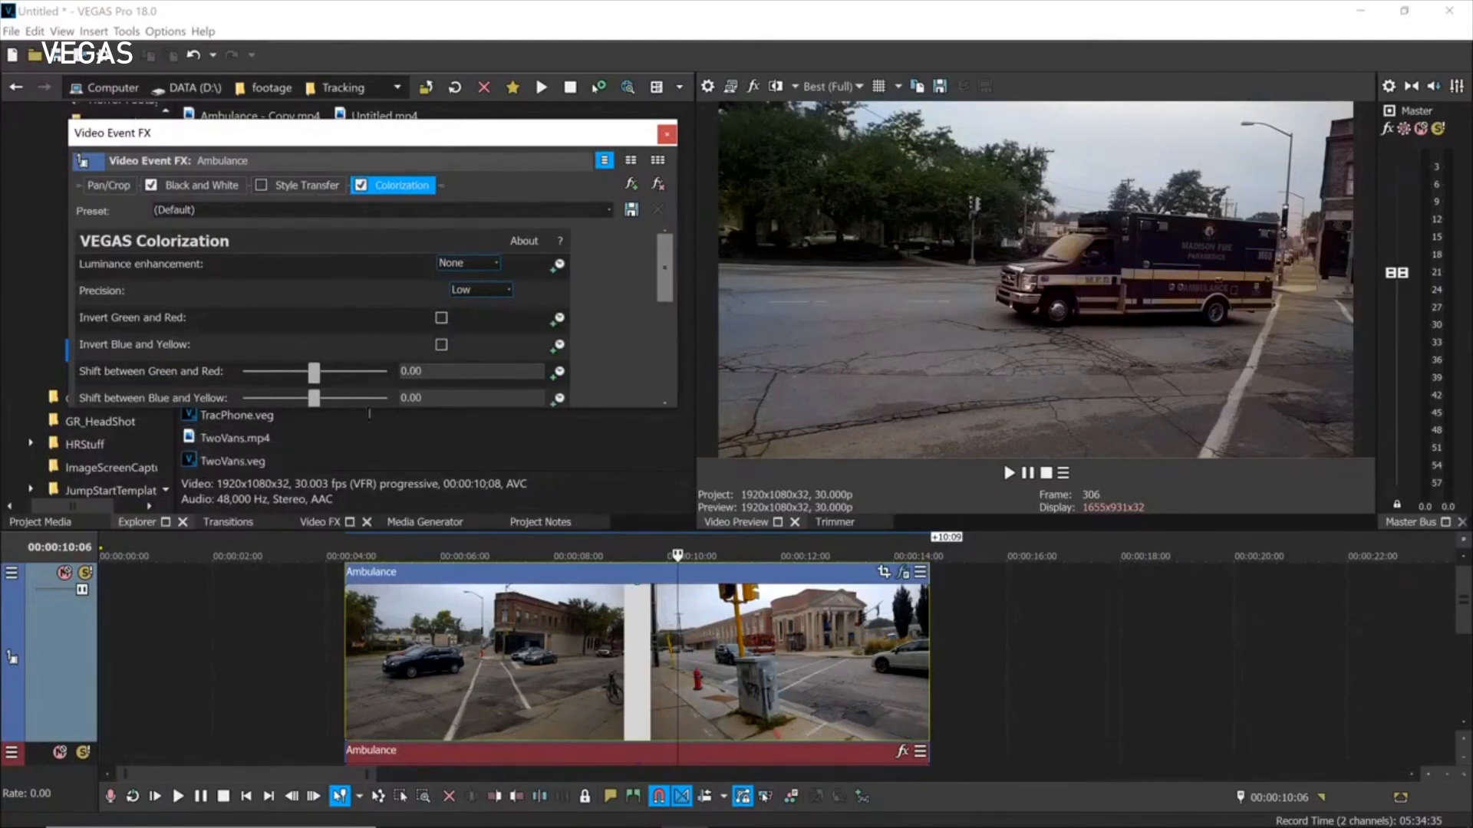
left_click_drag(437, 409, 434, 567)
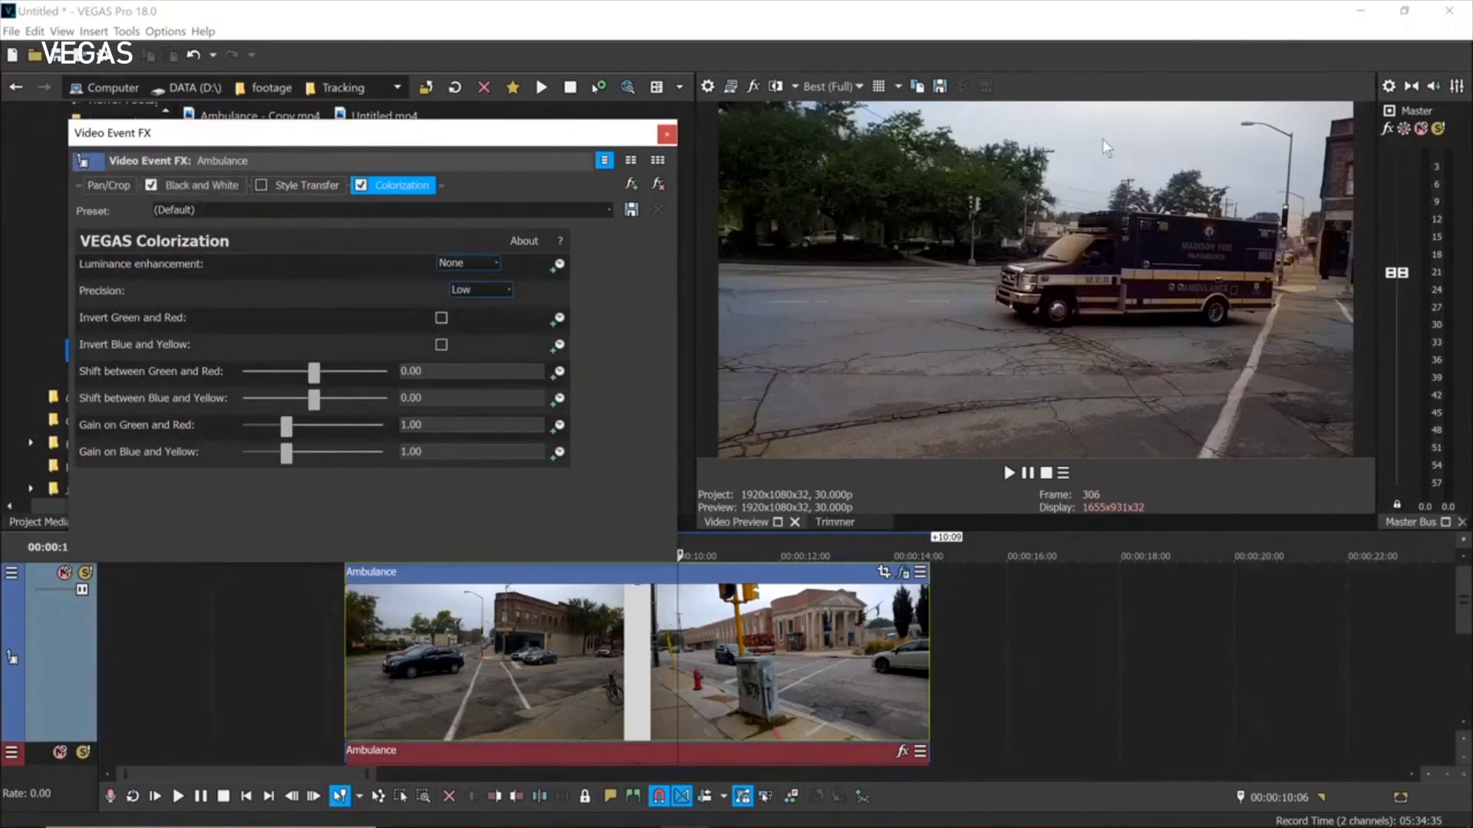
Toggle Colorization and Black and White off and back on to compare, then close the effects window.
left_click(361, 184)
left_click(151, 185)
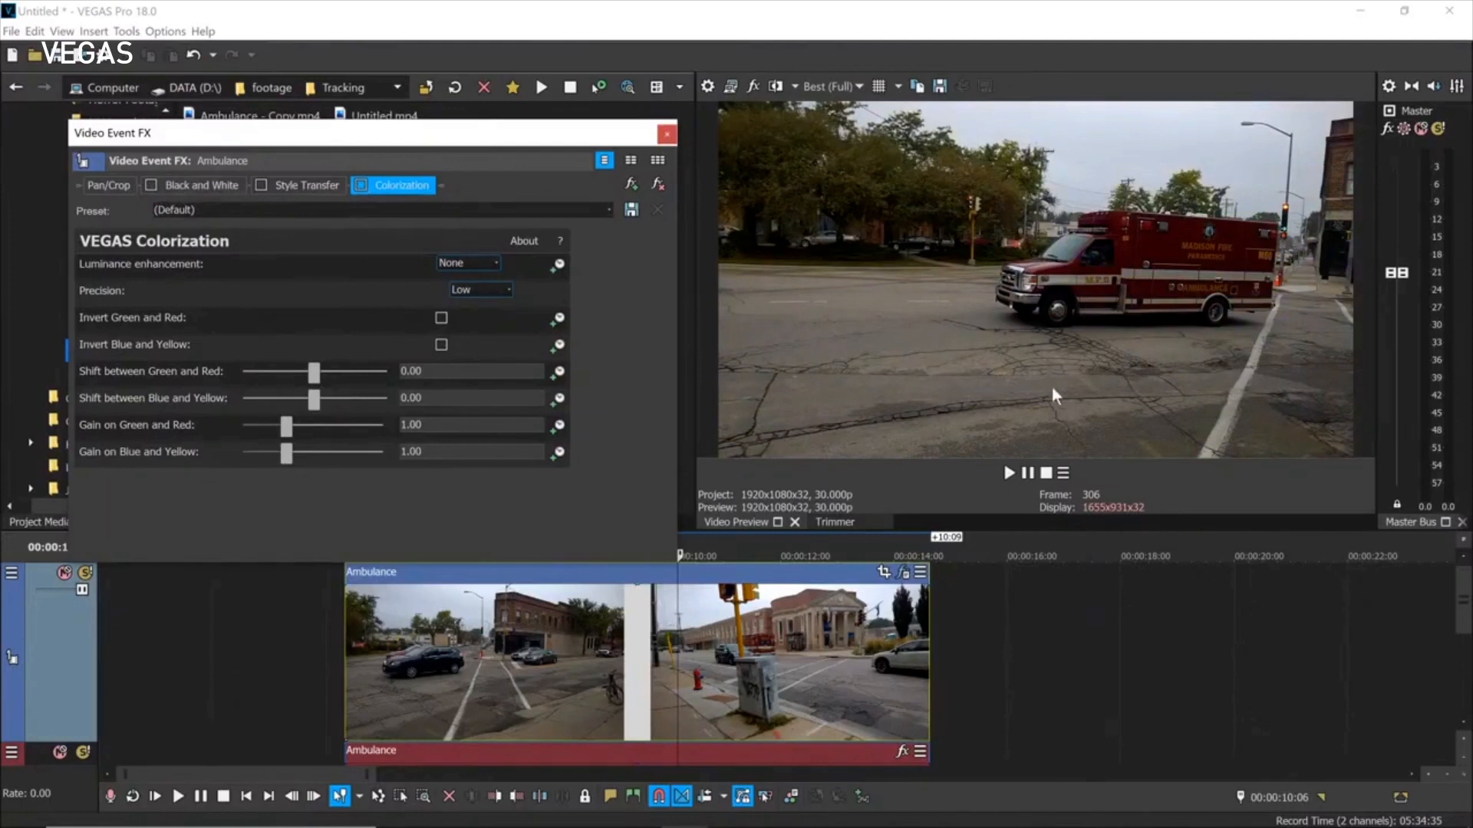
left_click(151, 184)
left_click(359, 184)
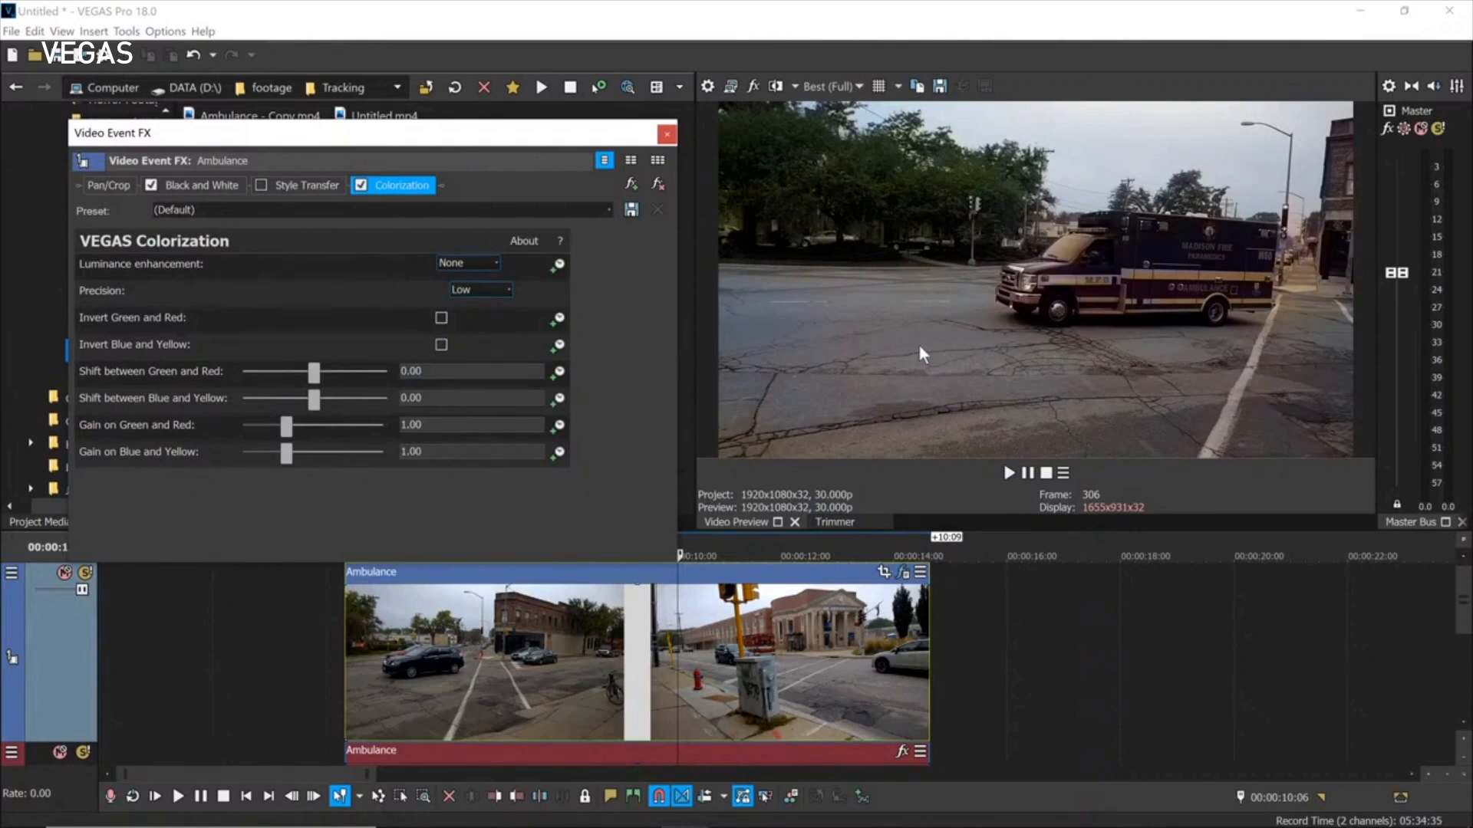
left_click(667, 135)
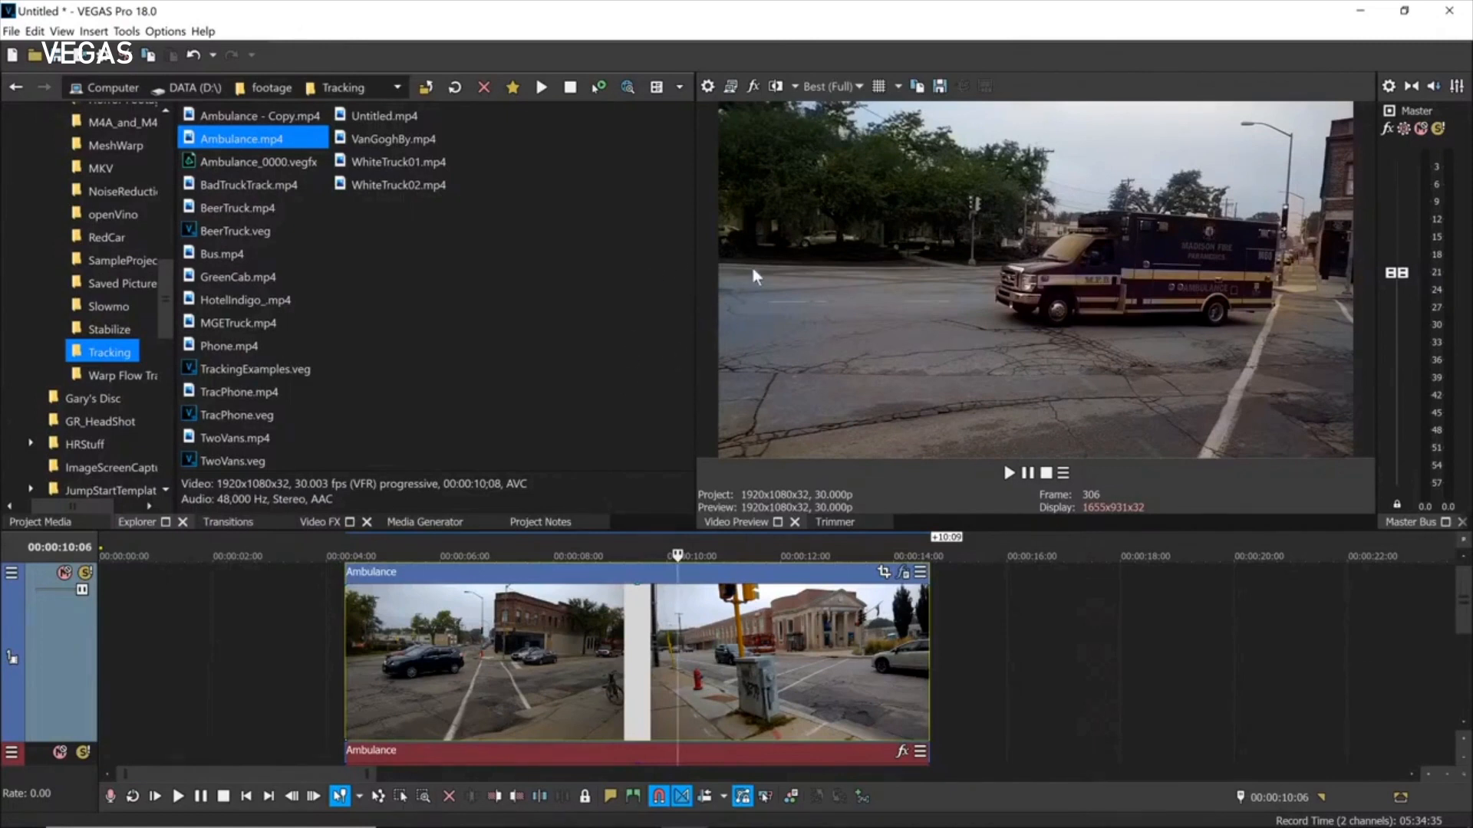
Open a new unsaved project, add Ambulance.mp4 with settings matched to 30.000p, and enlarge the timeline.
left_click(12, 57)
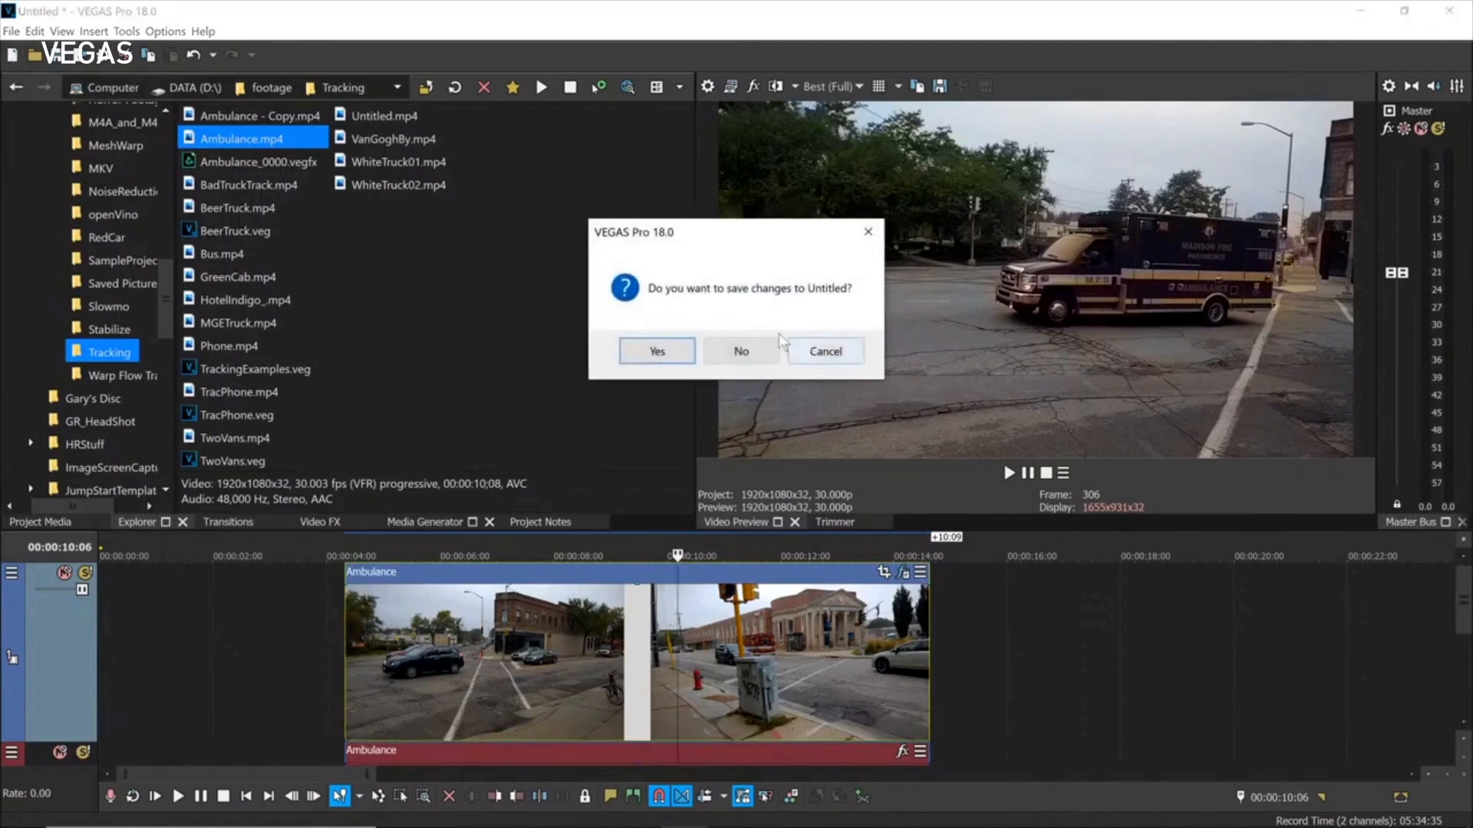
left_click(738, 348)
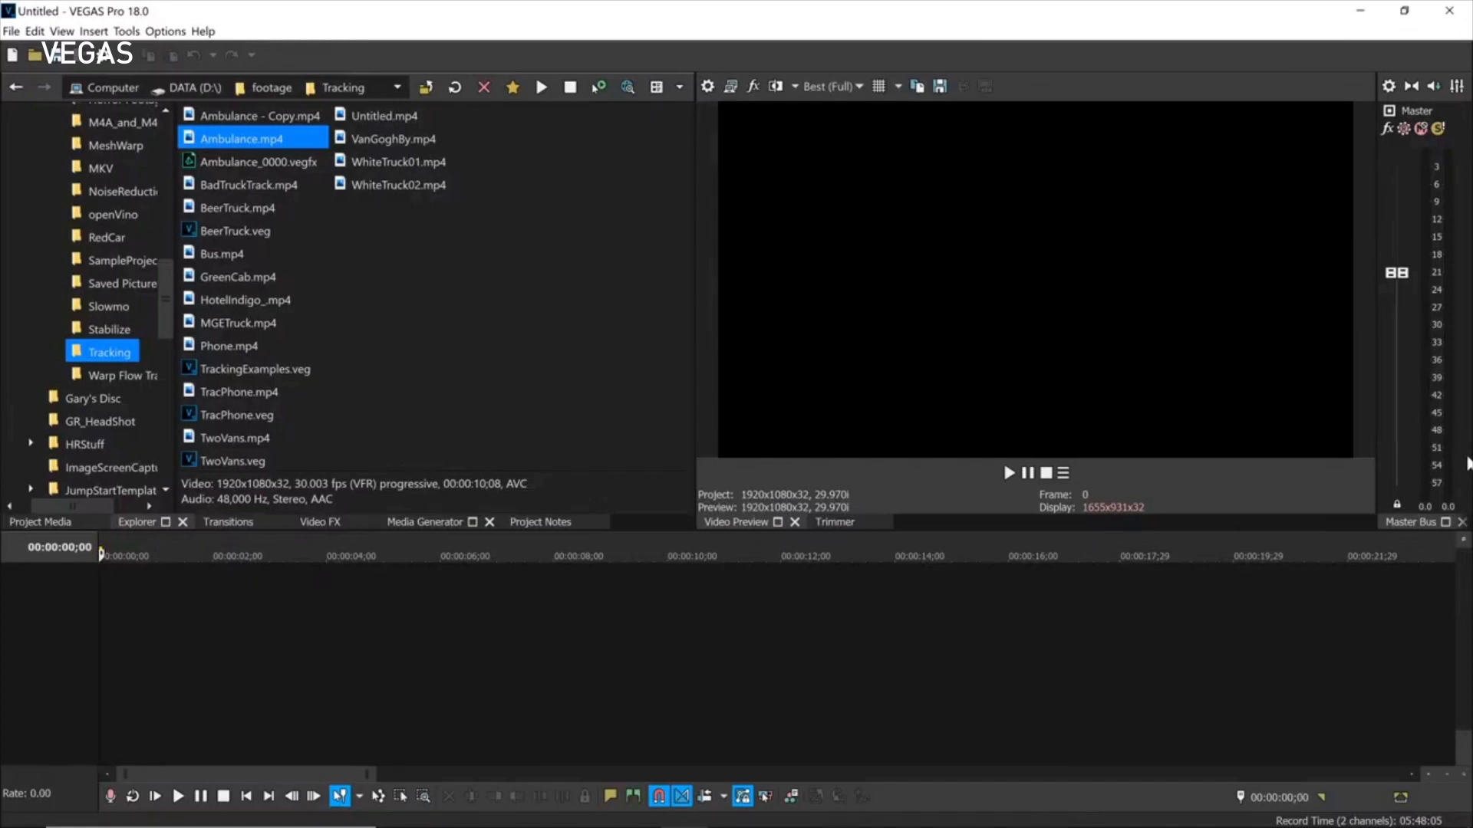
left_click_drag(206, 142, 337, 617)
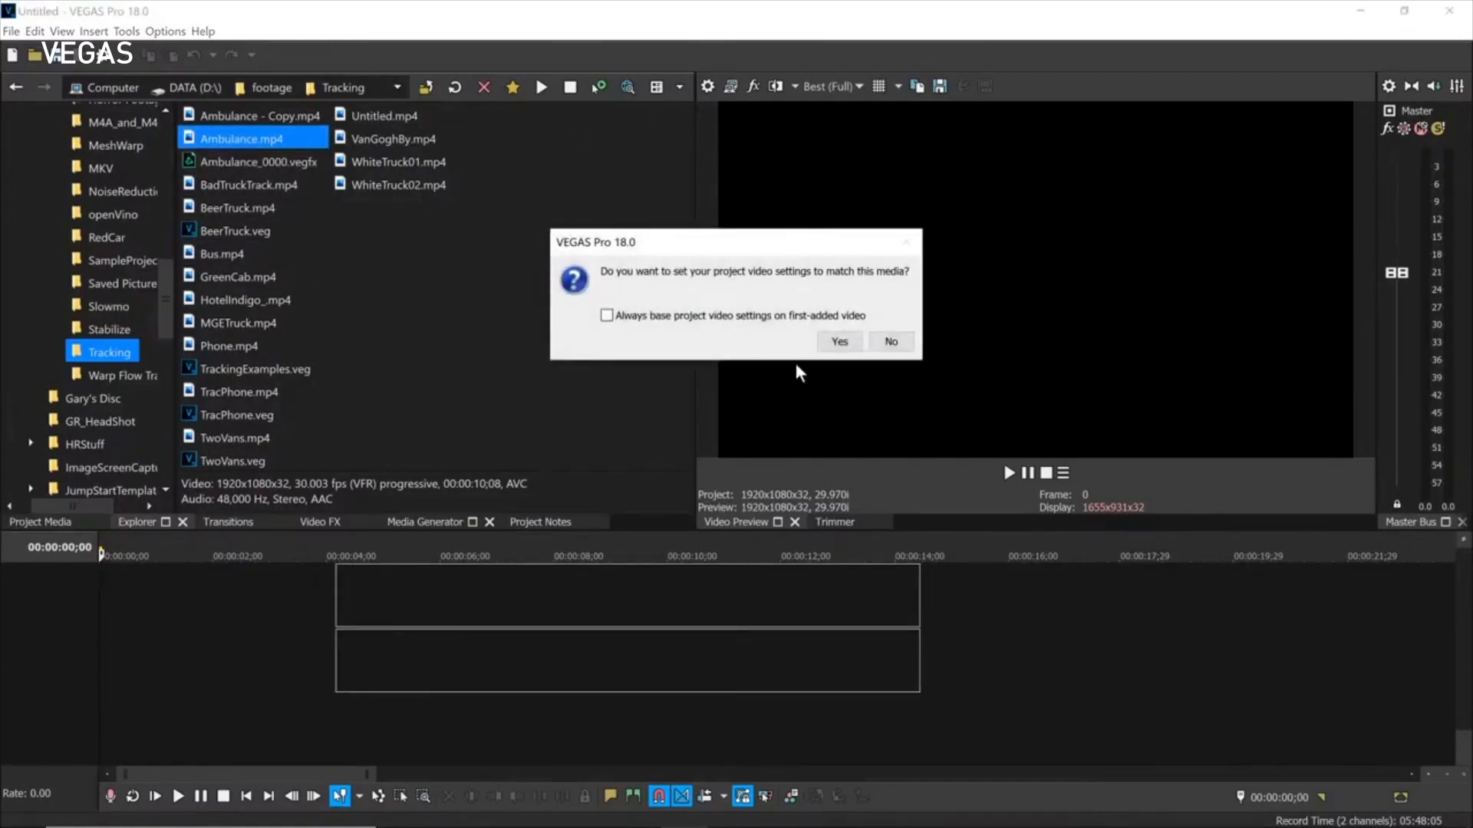
left_click(840, 343)
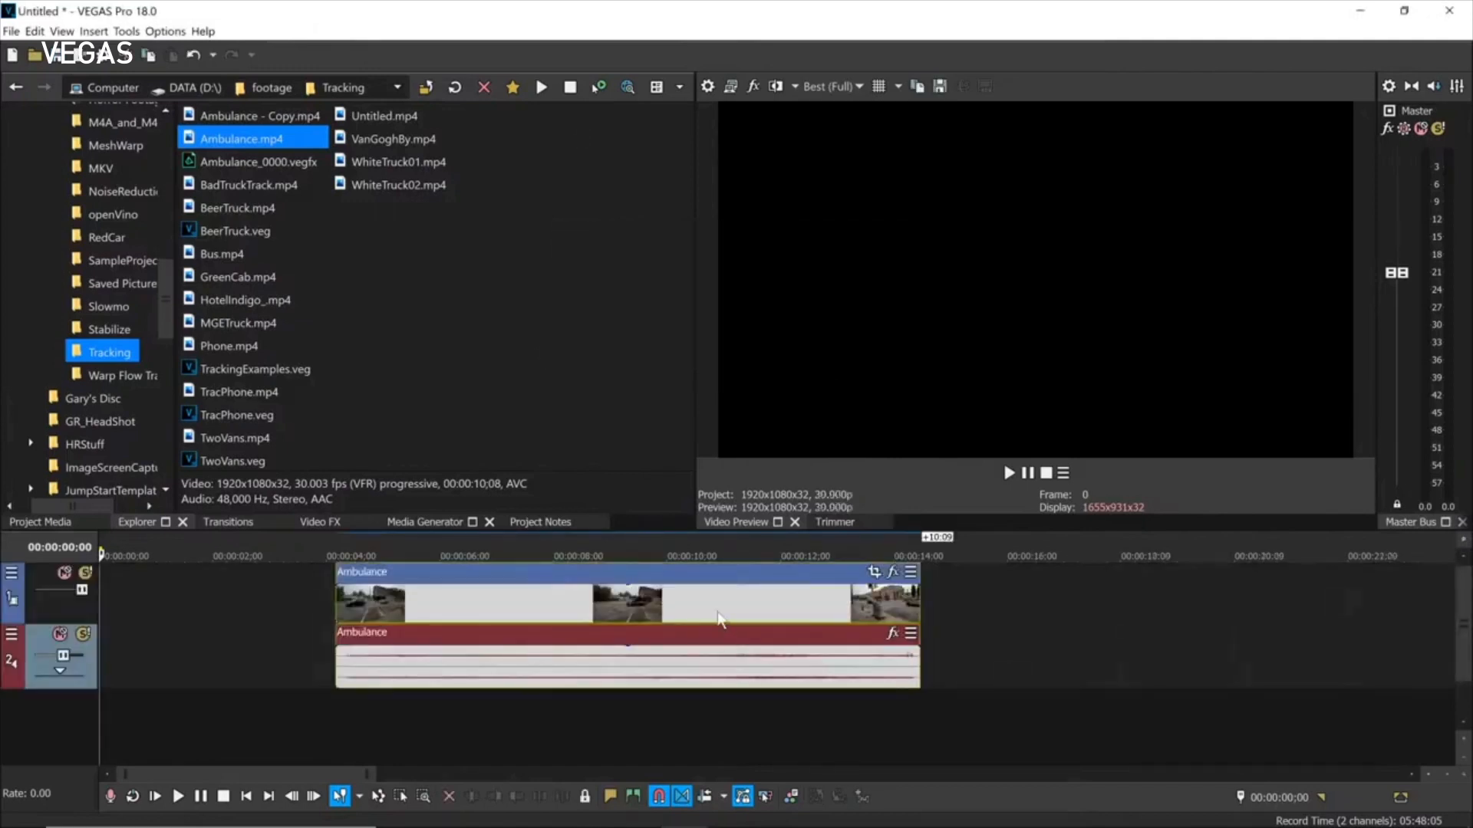
left_click(718, 618)
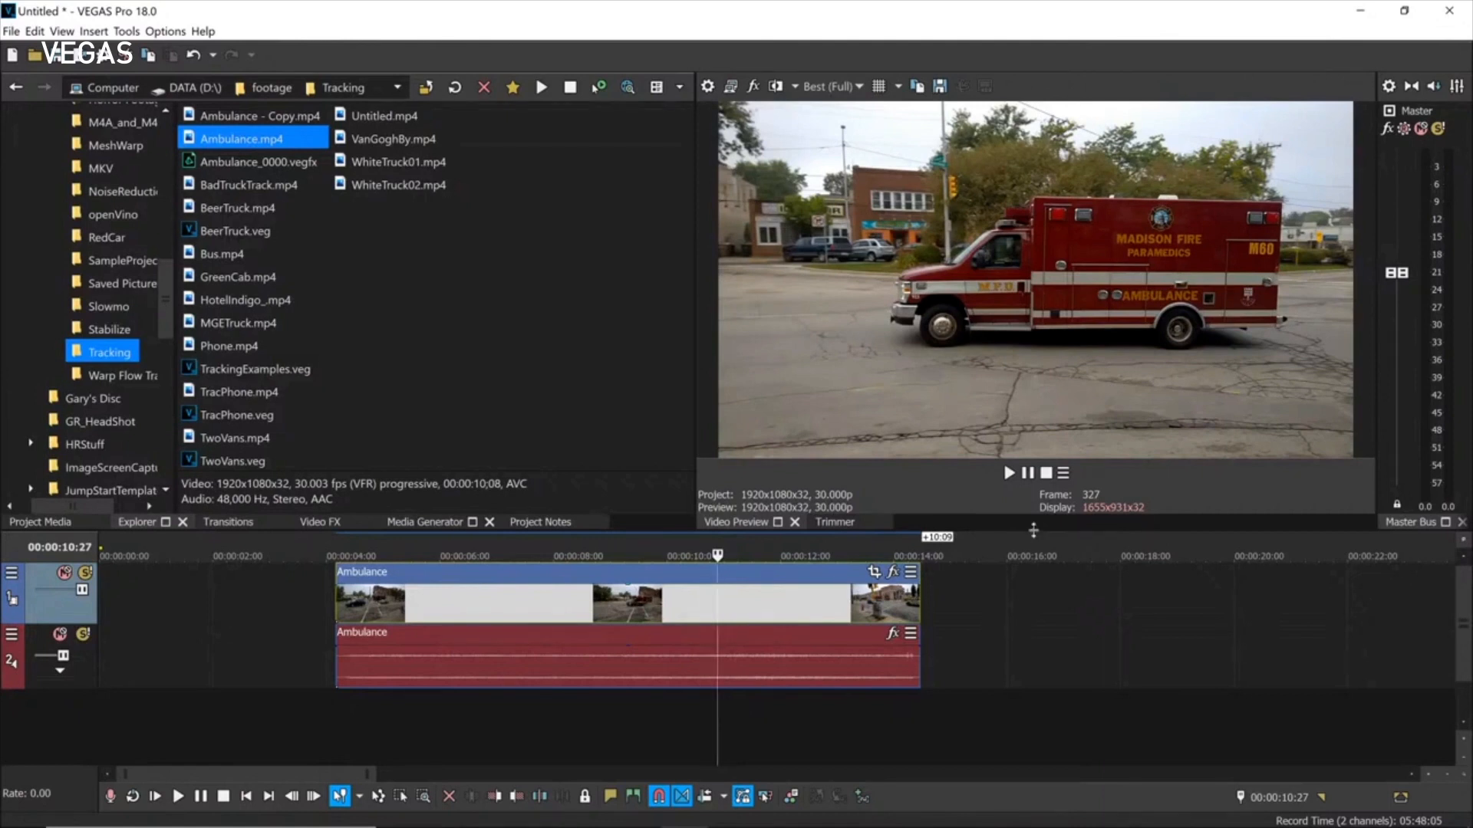
left_click_drag(1017, 530, 1016, 376)
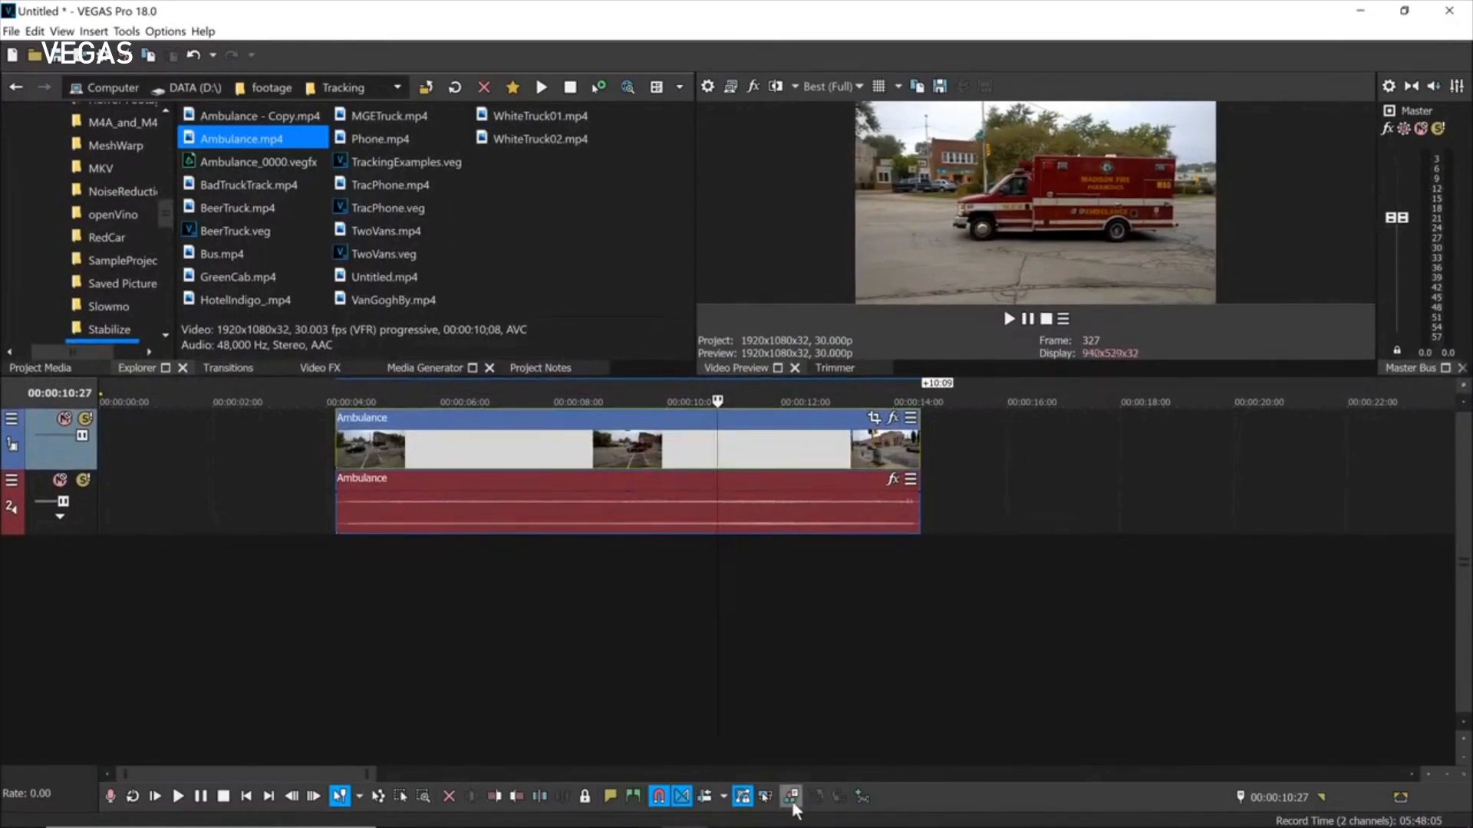
Open Color Grading for the Ambulance clip, float it, and dock it beside Master Bus.
left_click(790, 799)
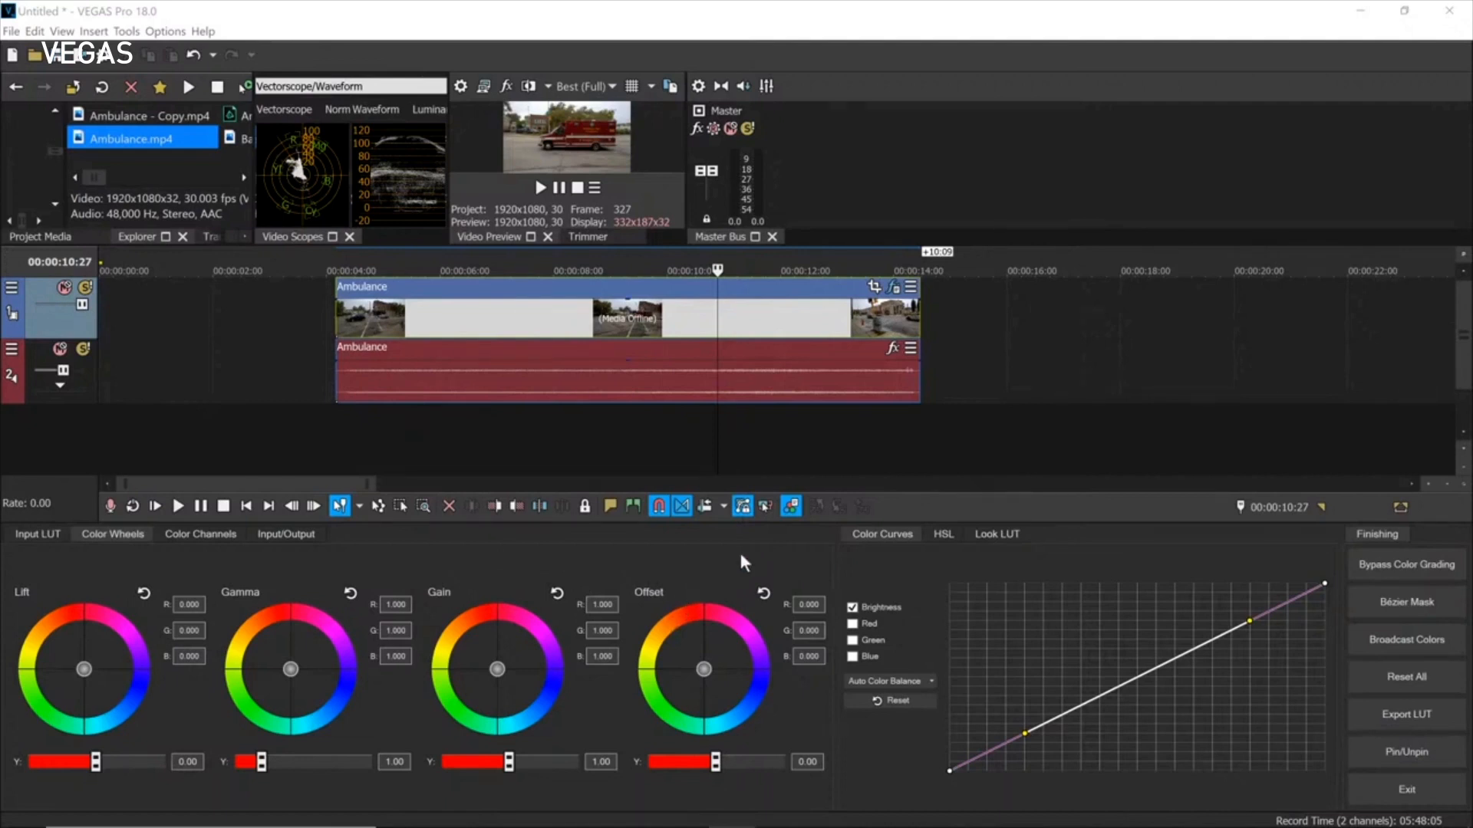
left_click(1424, 756)
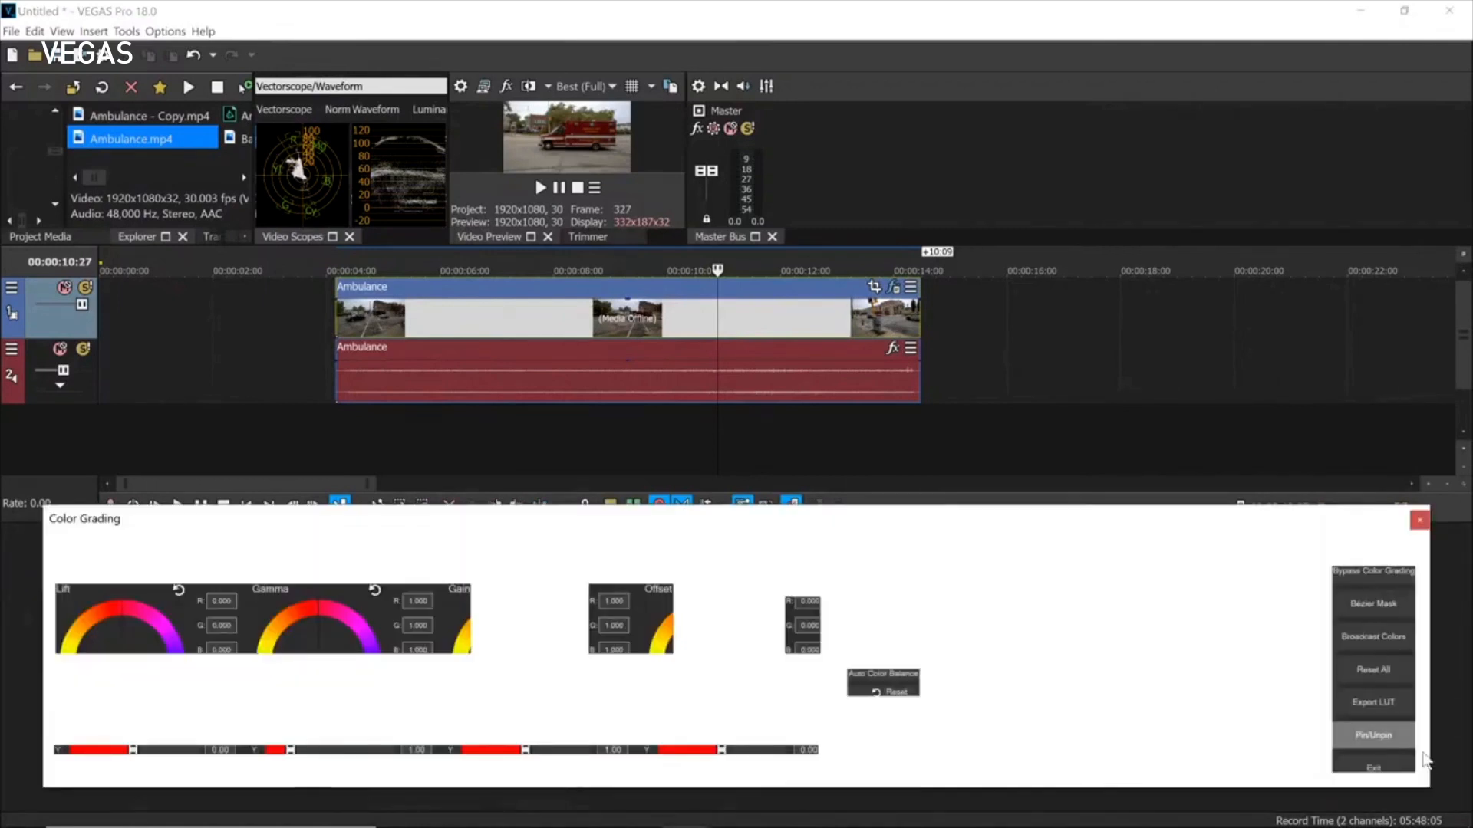
left_click_drag(292, 533, 949, 88)
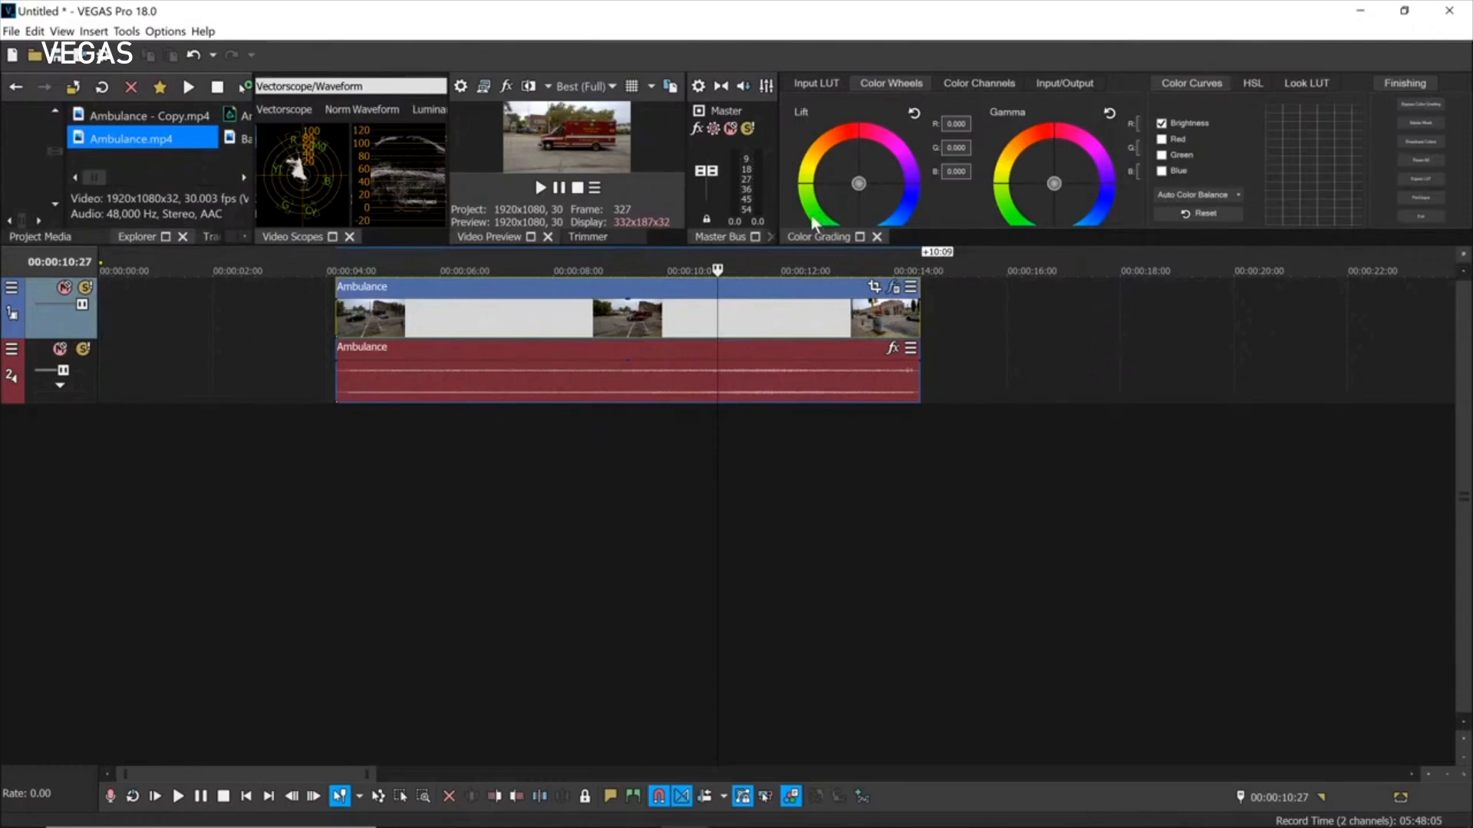
Float Color Grading with the Video Preview grouped in one dock, resized and moved off the timeline.
left_click_drag(822, 241, 105, 423)
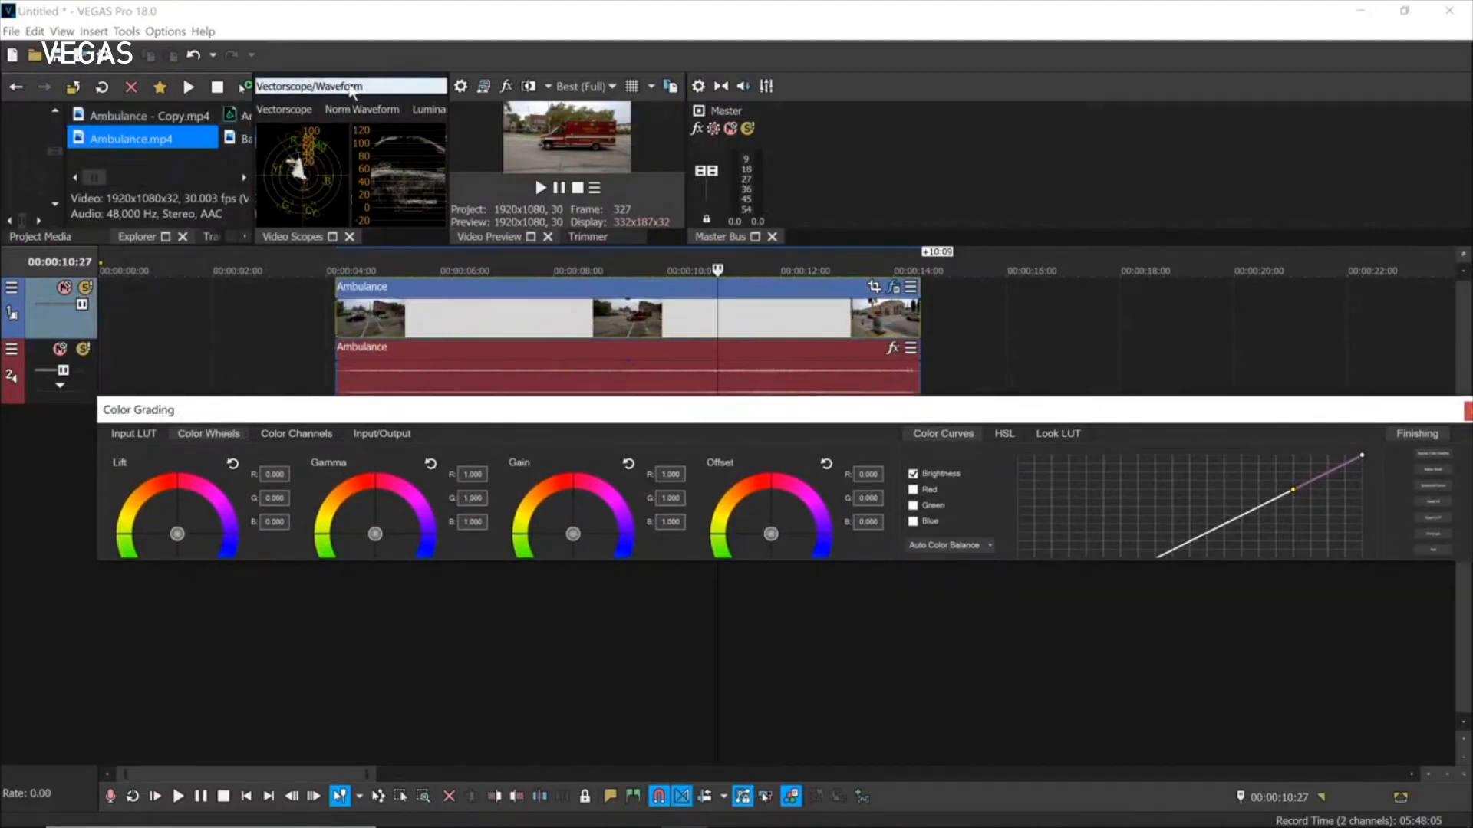
left_click_drag(486, 237, 581, 476)
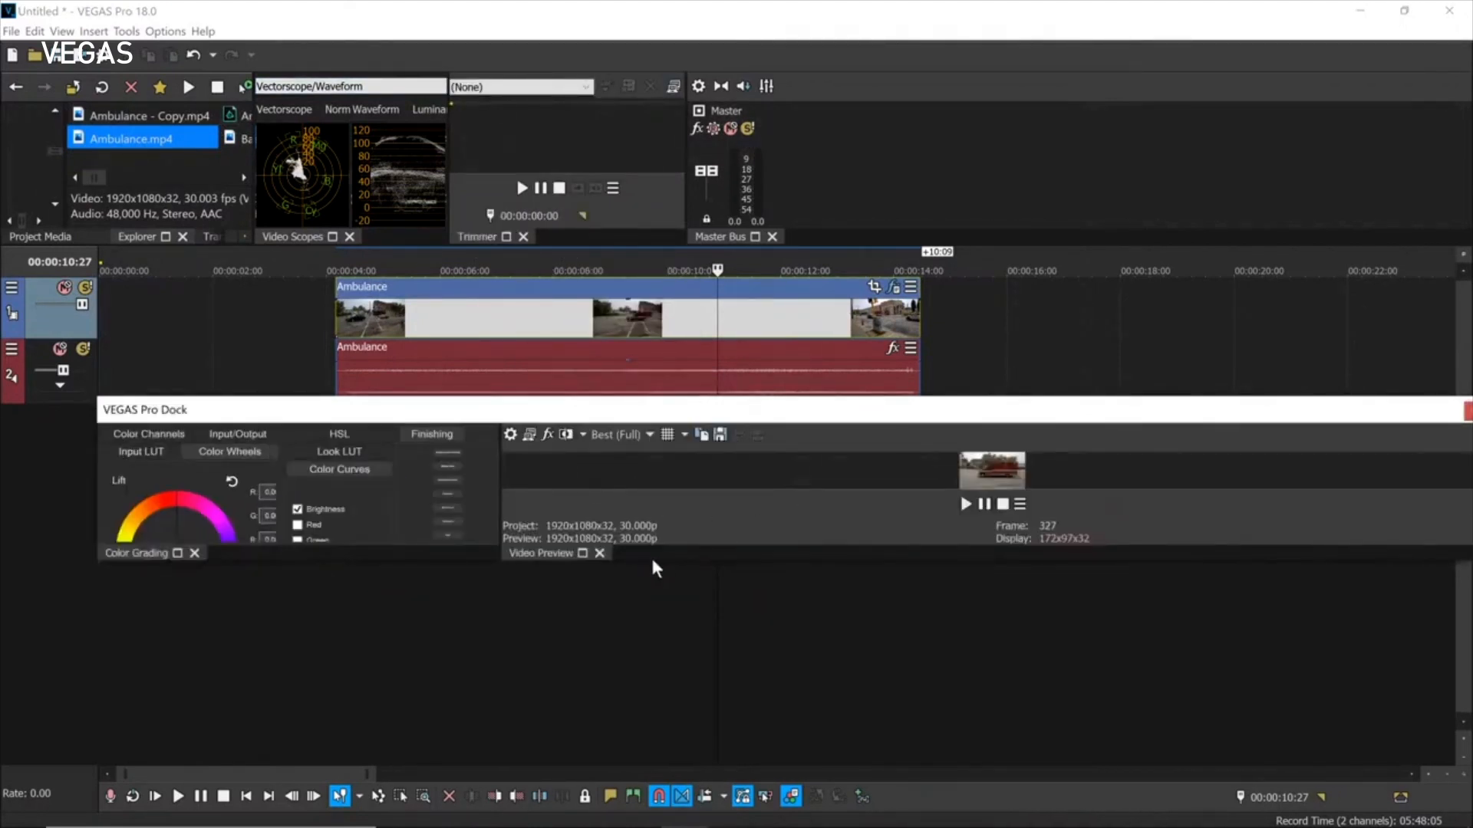
left_click_drag(325, 563, 334, 754)
left_click_drag(385, 414, 327, 244)
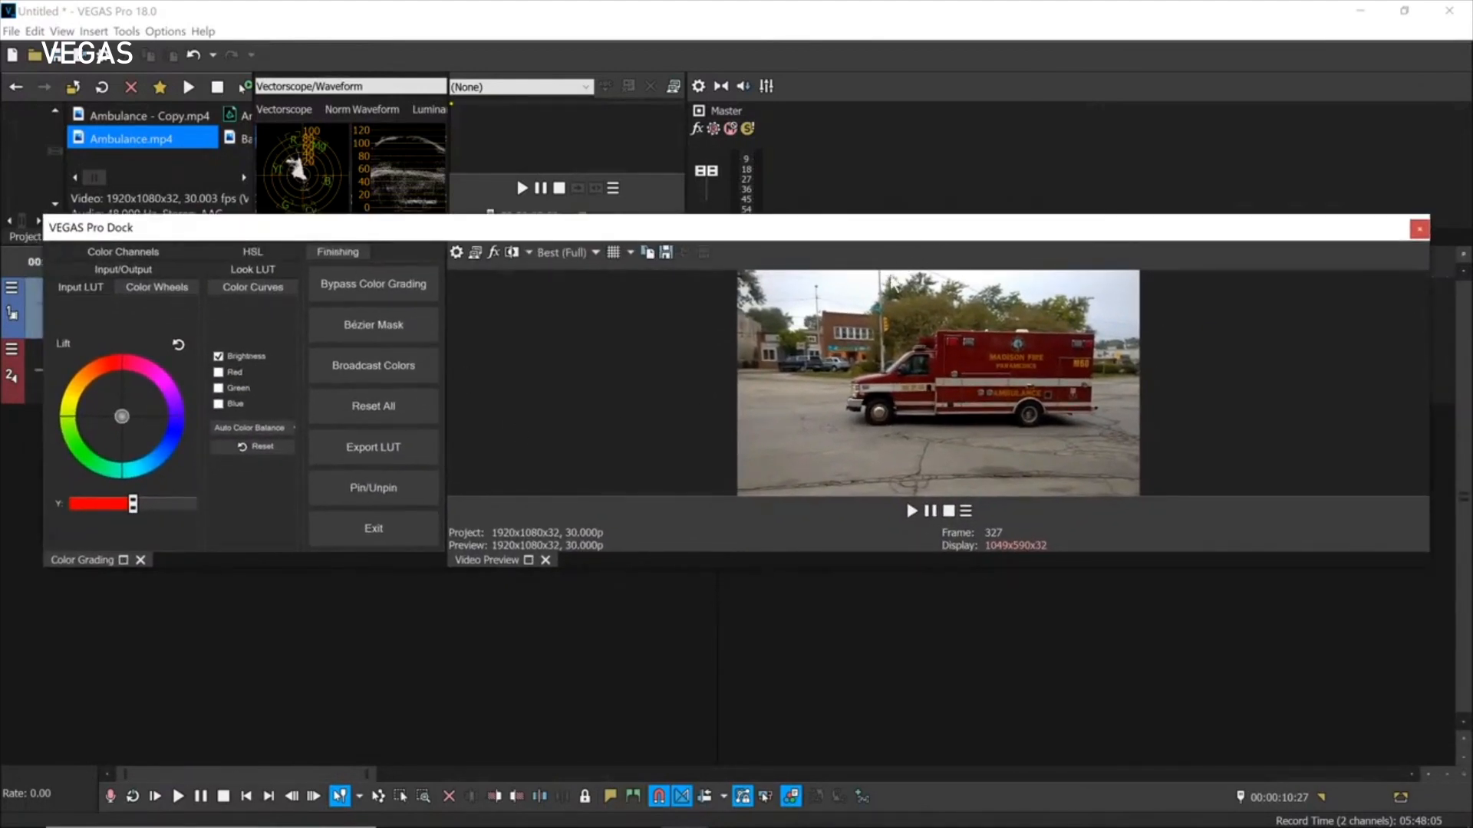
left_click_drag(567, 228, 571, 389)
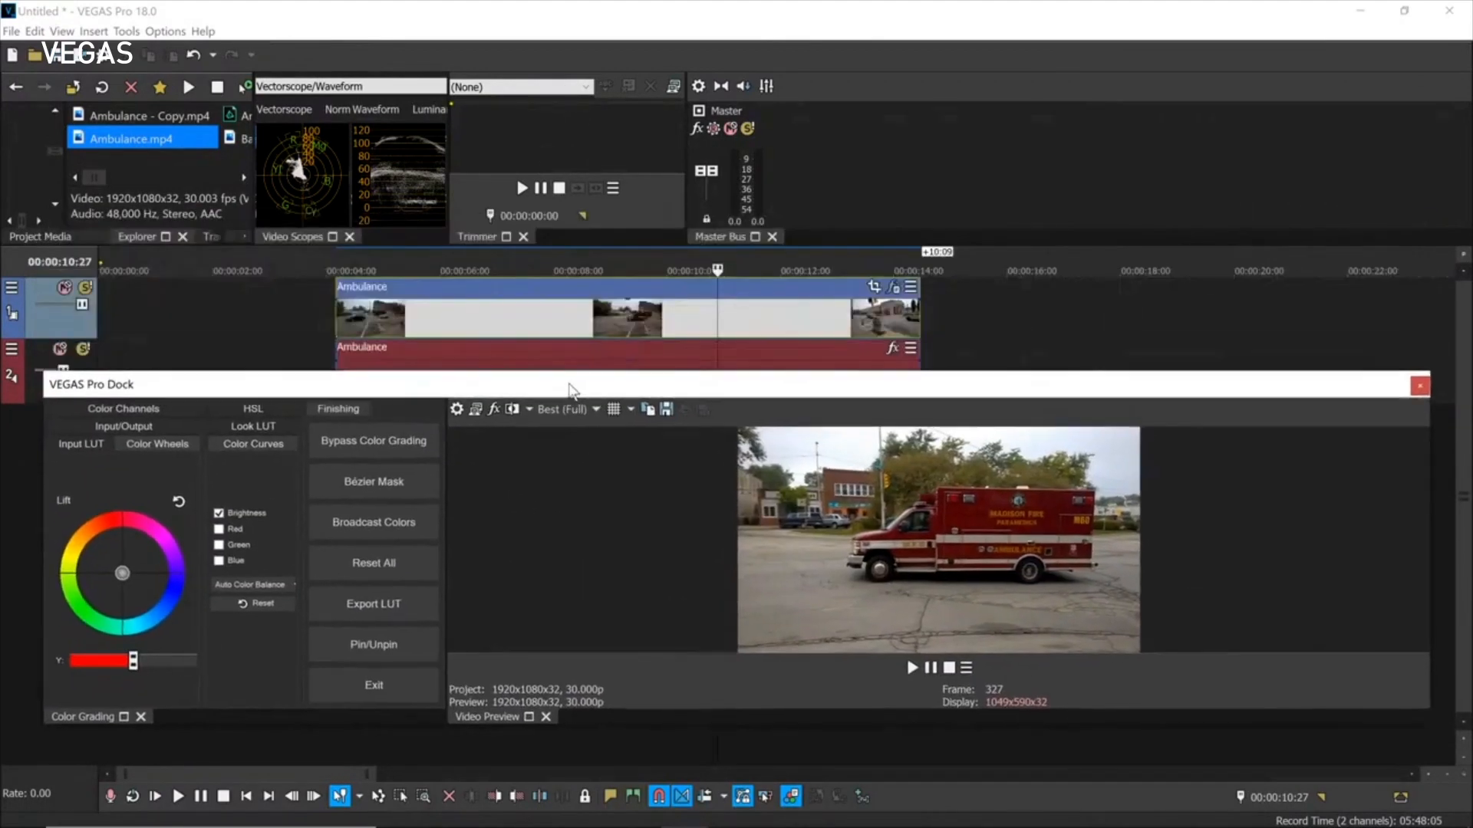
Split the Video Preview and Color Grading into separate windows and show the Input/Output page.
left_click_drag(491, 727, 1170, 300)
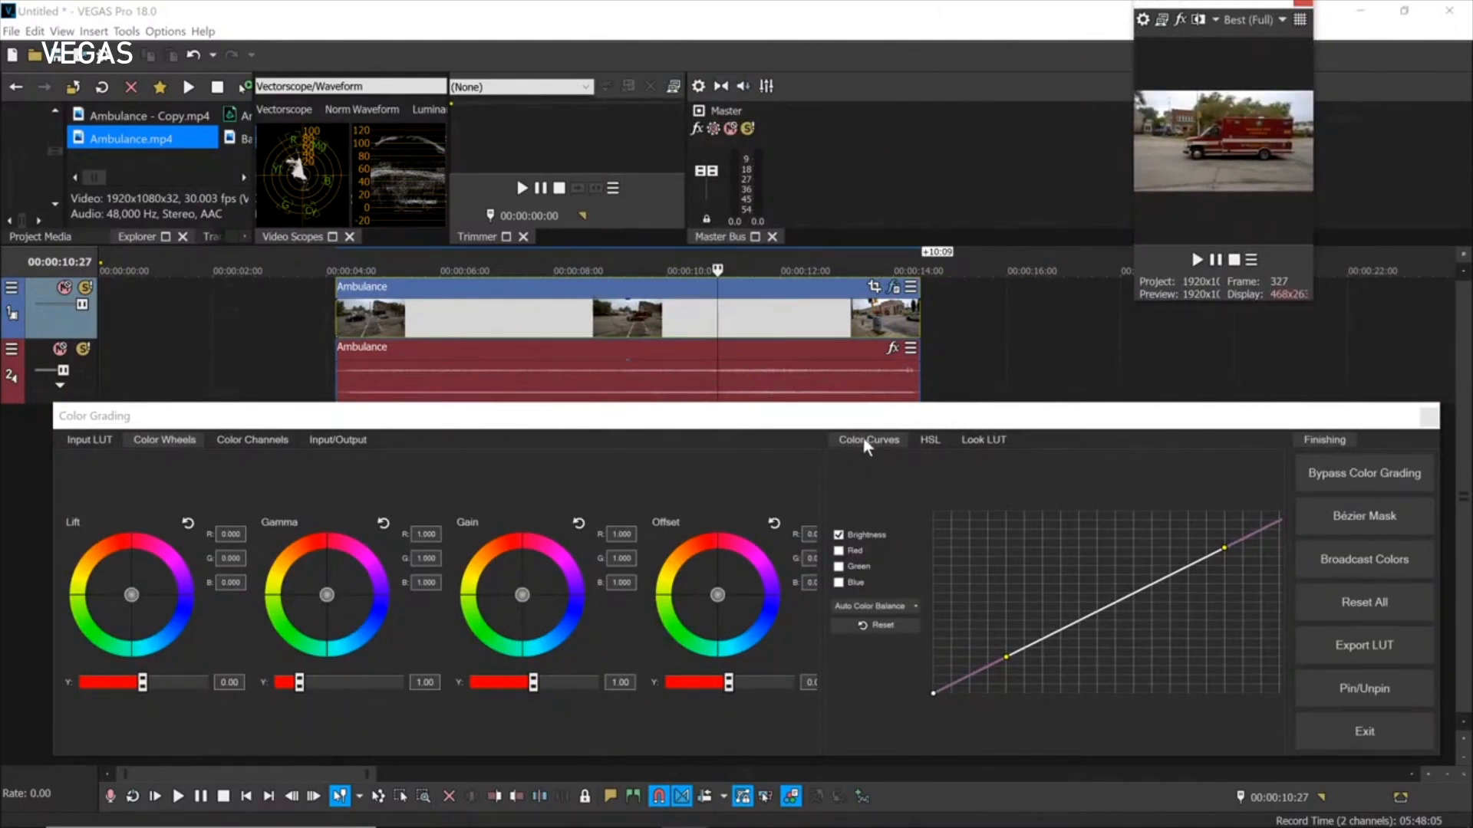
left_click_drag(1193, 421, 1181, 381)
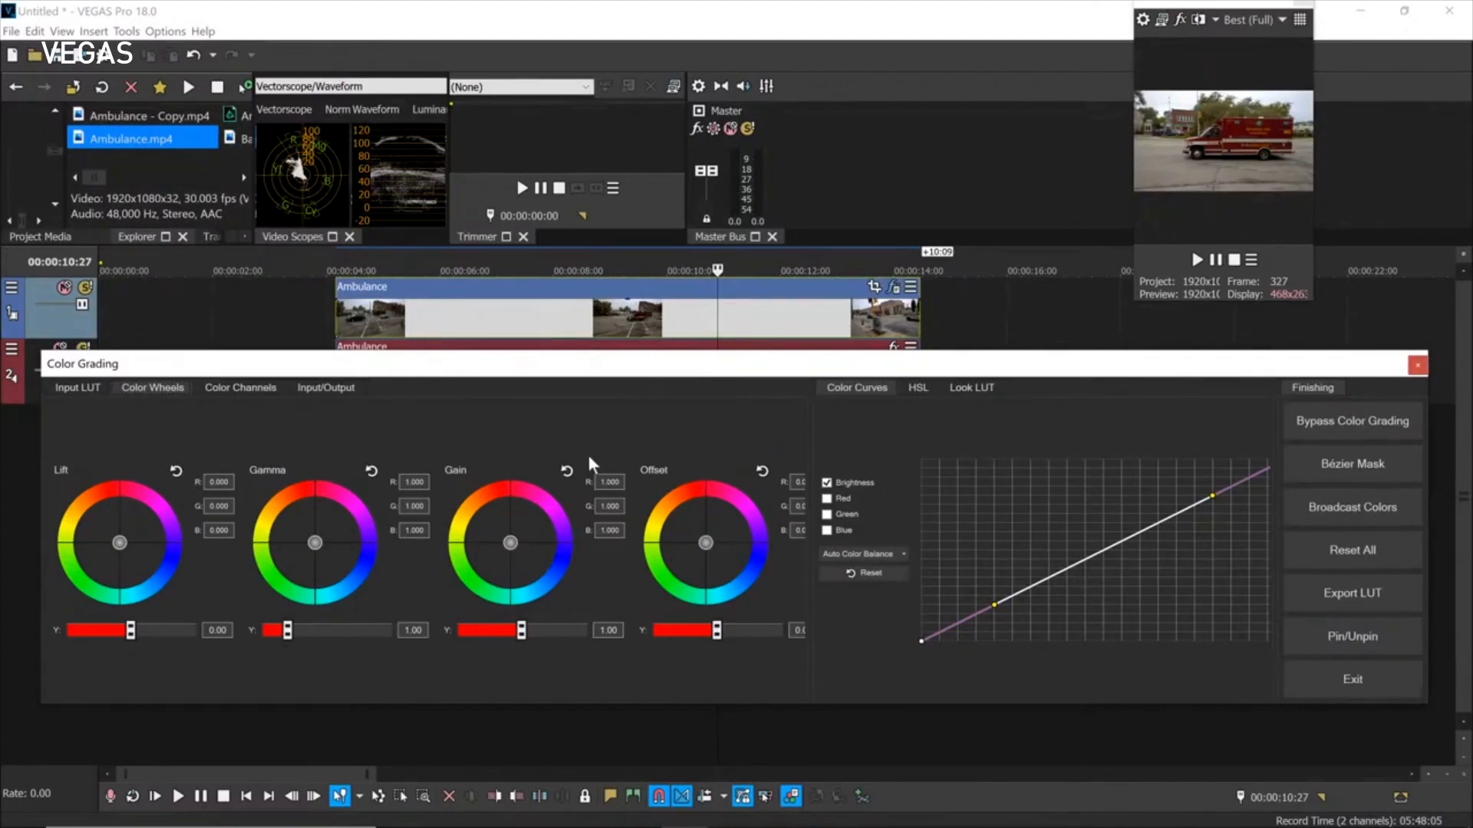
left_click(308, 388)
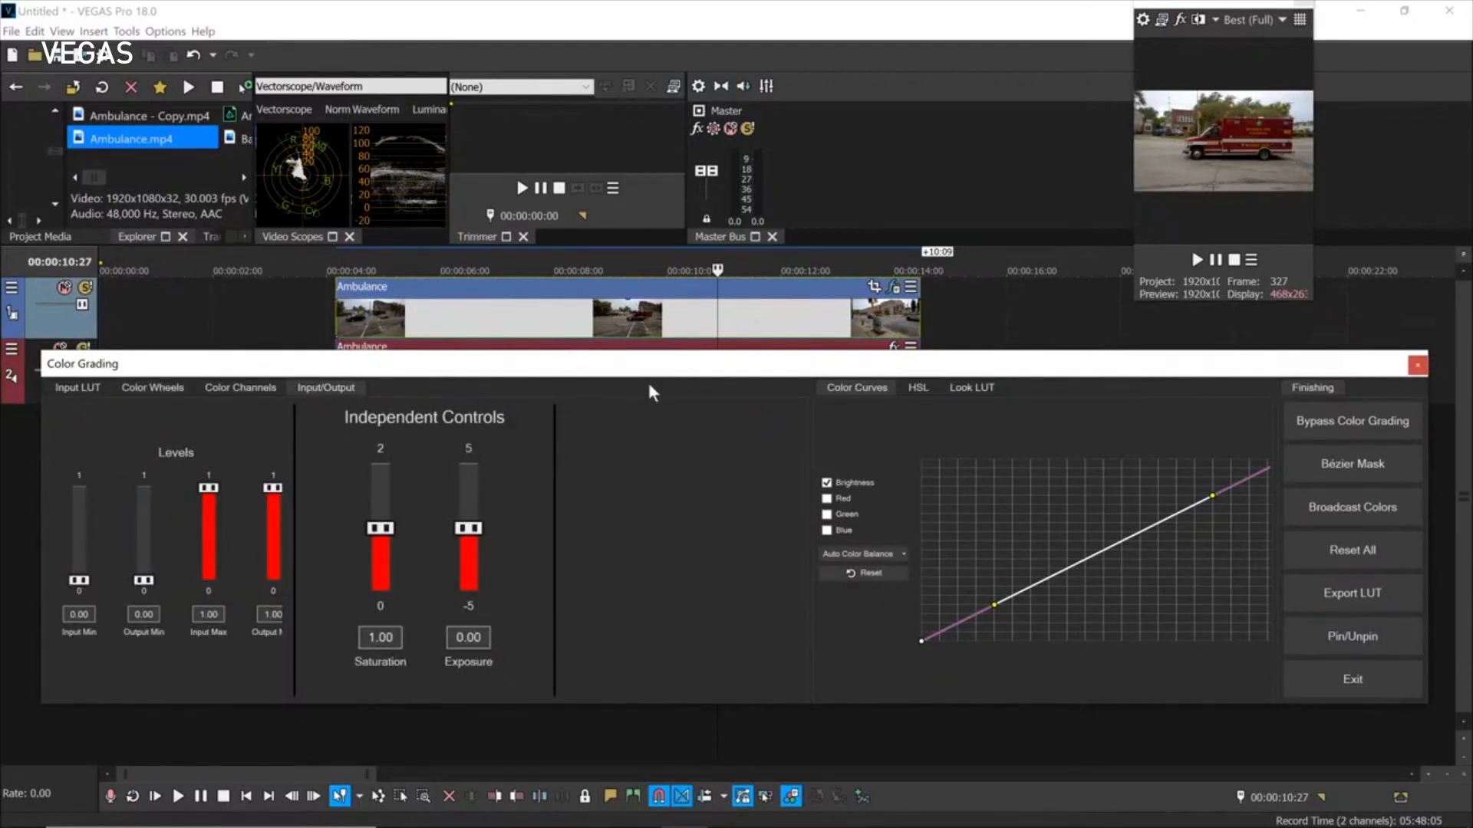
Dock the Video Preview back beside Master Bus enlarged, and try exposure, leaving it at 0.00.
left_click_drag(642, 373, 641, 430)
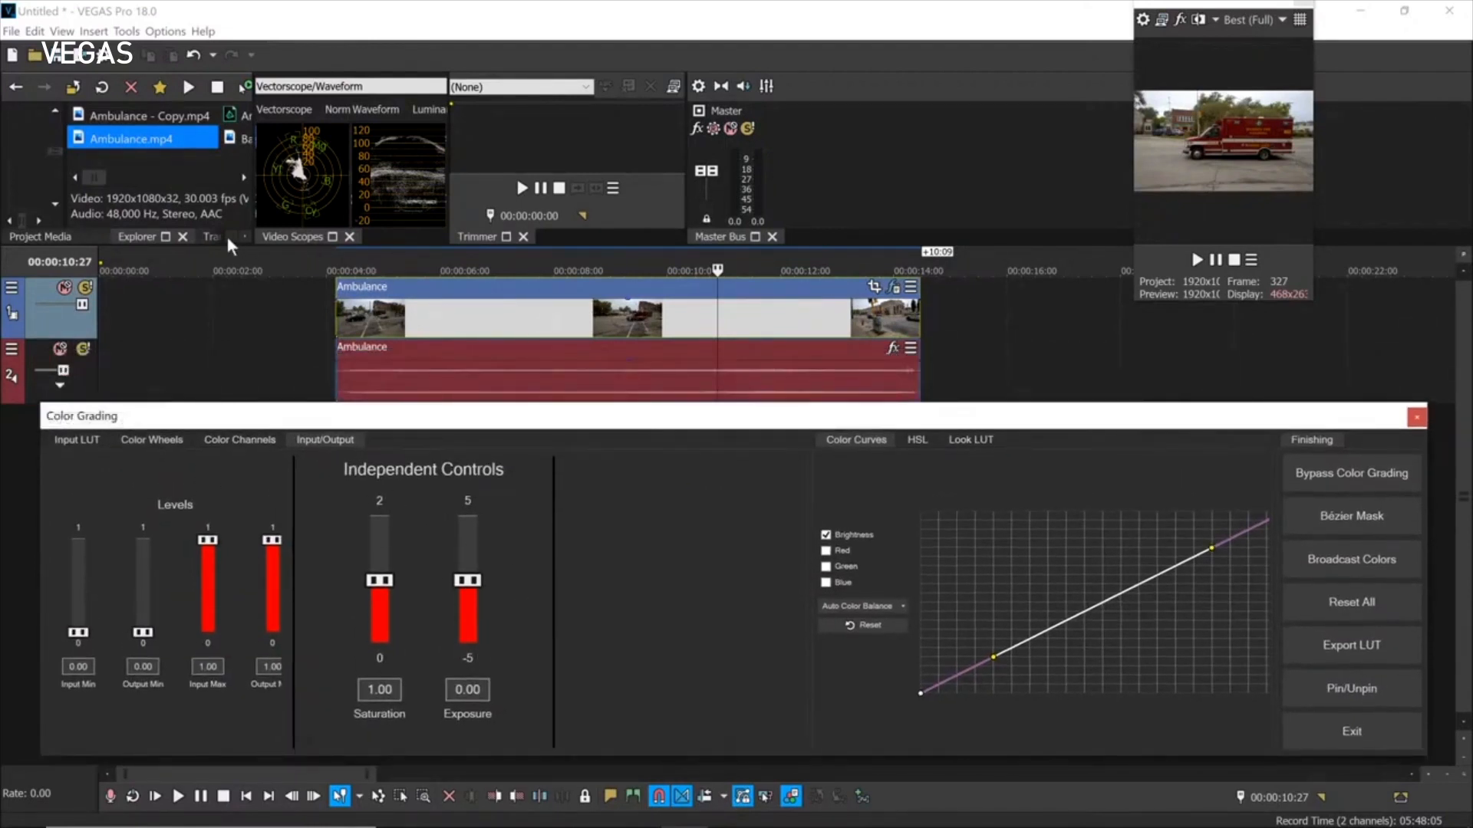
left_click_drag(226, 243, 228, 376)
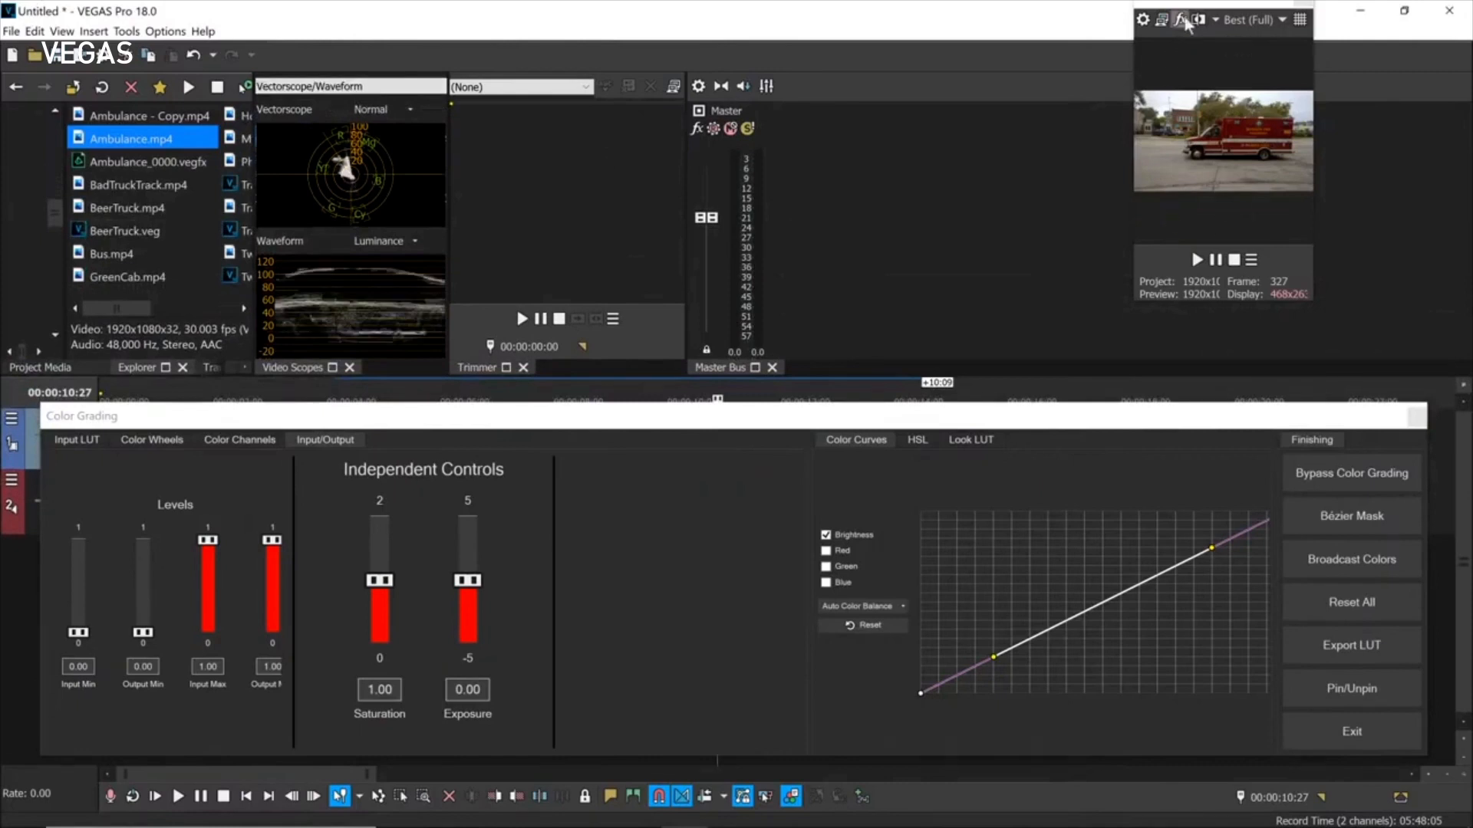
left_click_drag(1210, 11, 863, 105)
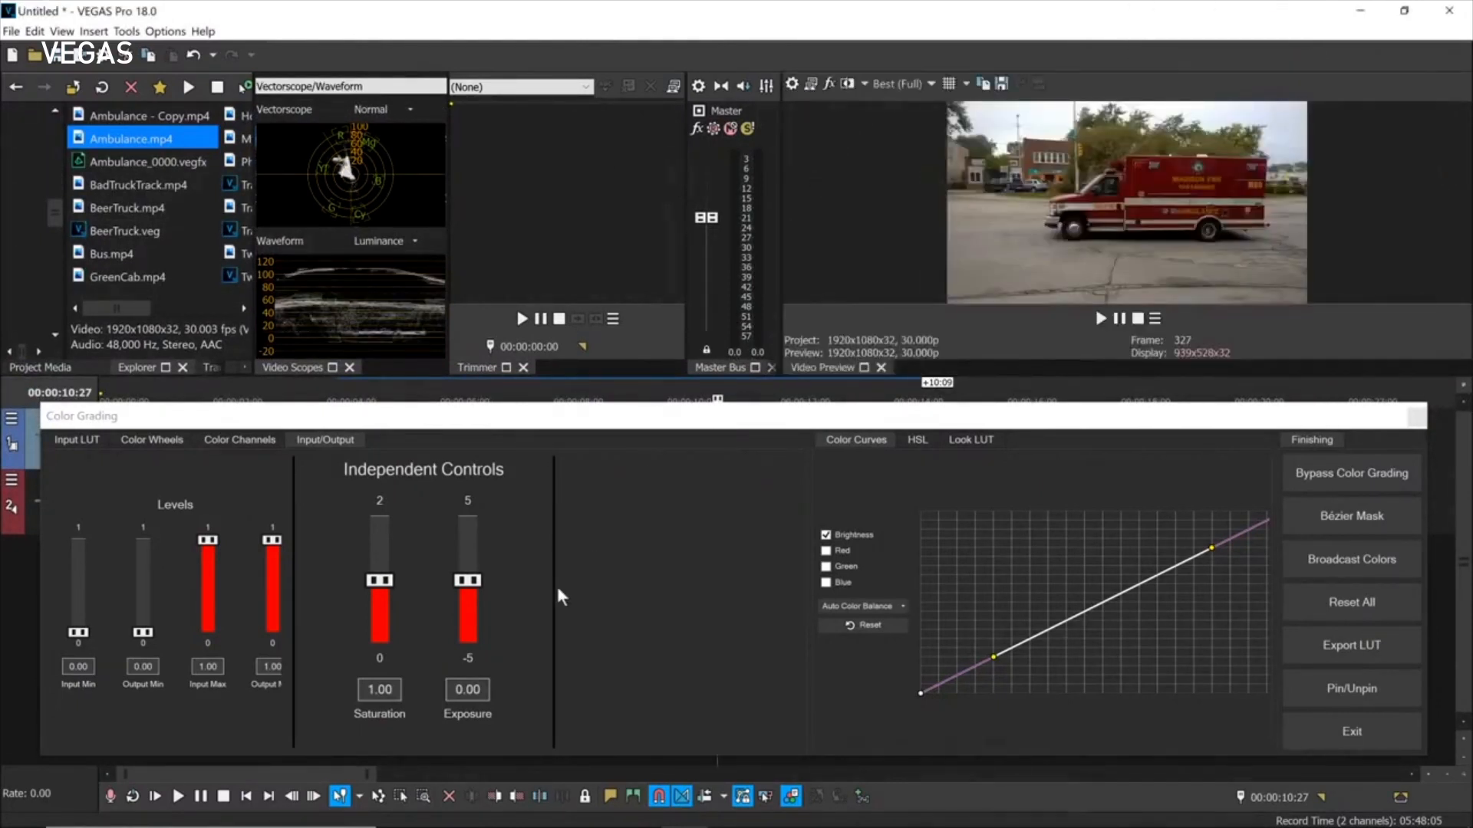
mouse_move(471, 584)
left_mouse_down()
mouse_move(468, 553)
mouse_move(459, 606)
mouse_move(466, 565)
mouse_move(461, 602)
mouse_move(468, 570)
mouse_move(467, 598)
mouse_move(470, 584)
left_mouse_up()
double_click(466, 581)
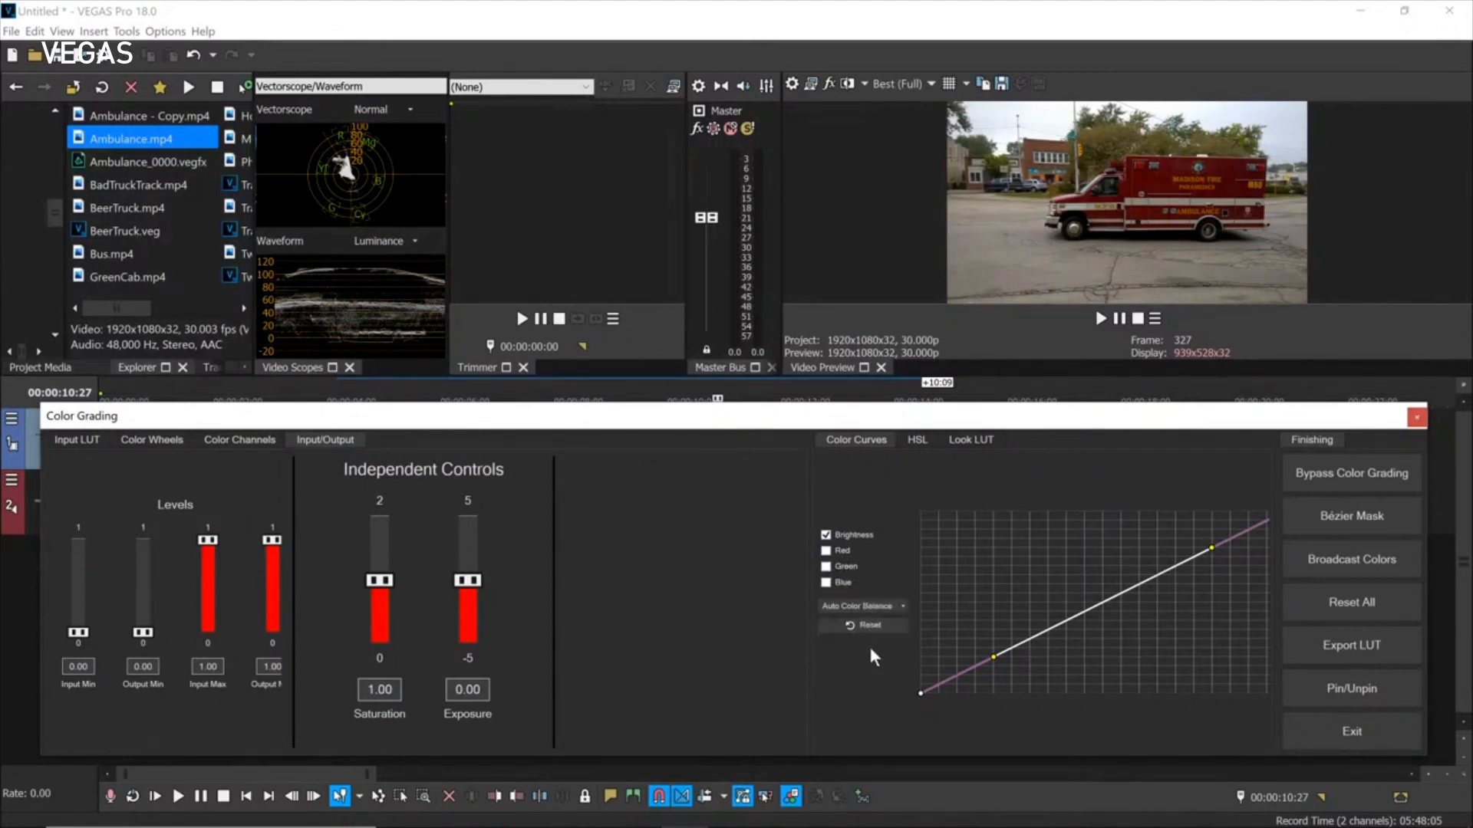
Try the Warm Colors, Cool Colors, Night and Auto Color Balance curve presets, then reset the curves.
left_click(902, 606)
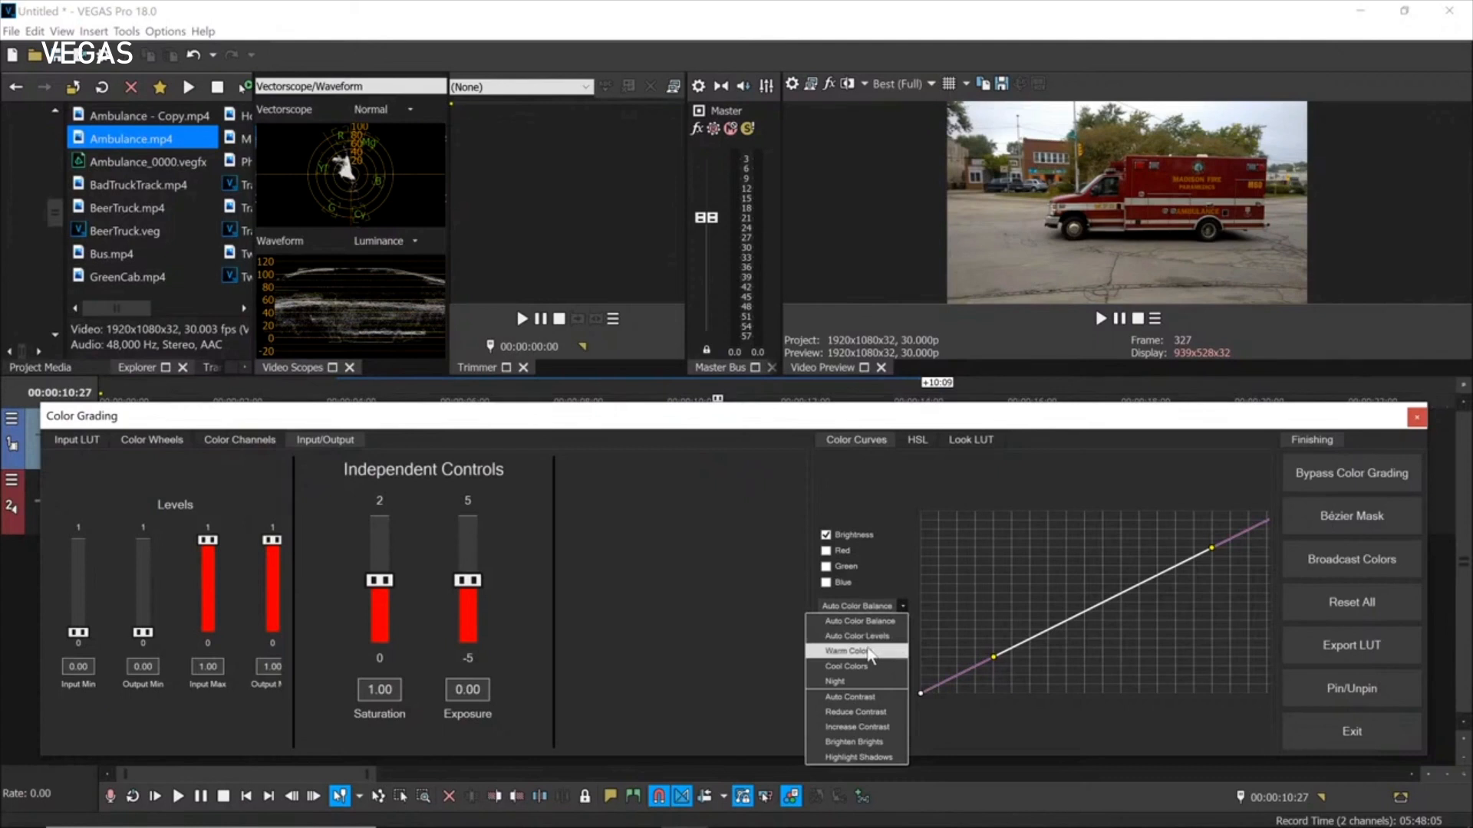
left_click(869, 652)
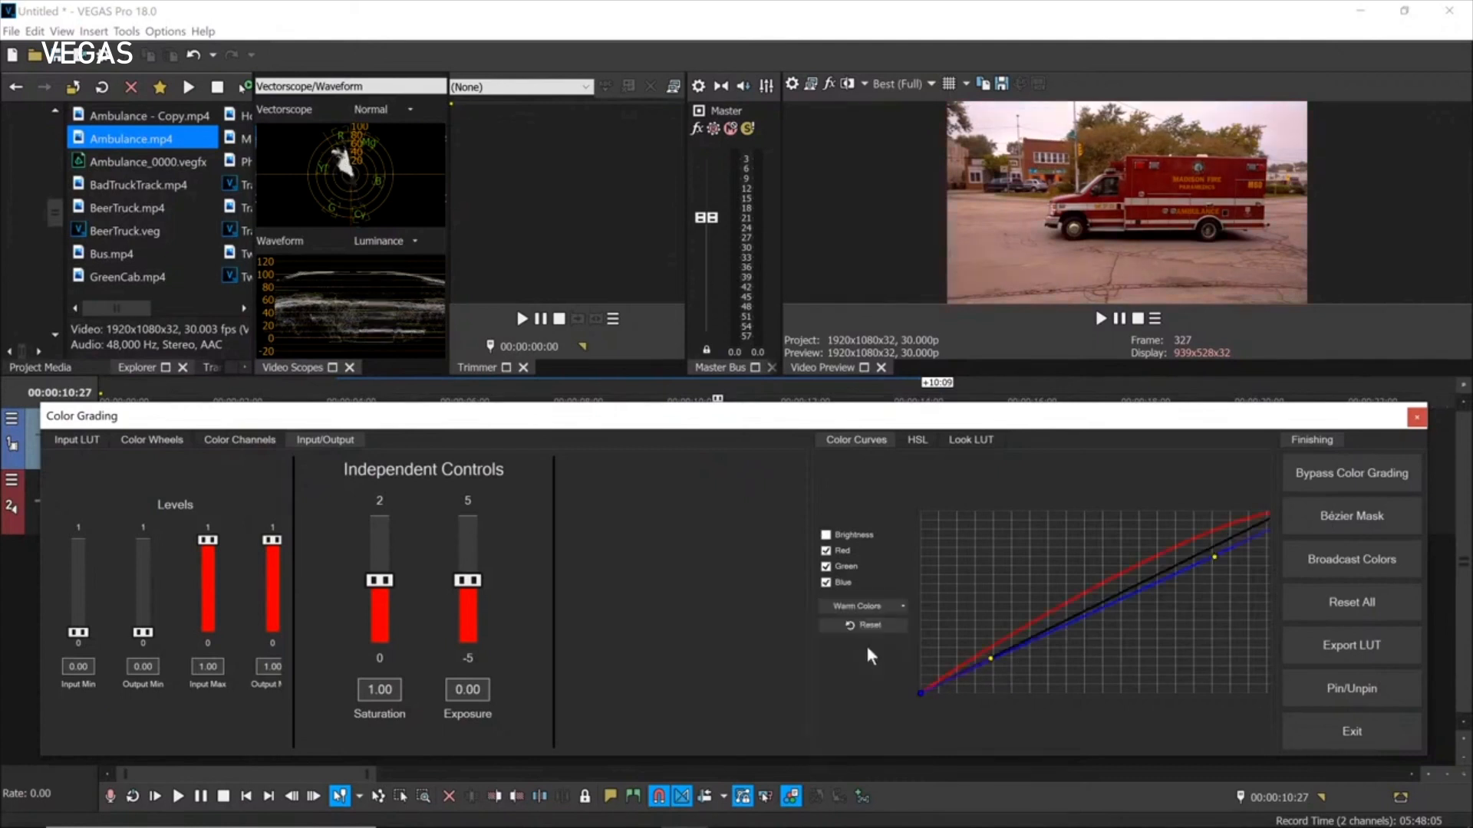
left_click(902, 605)
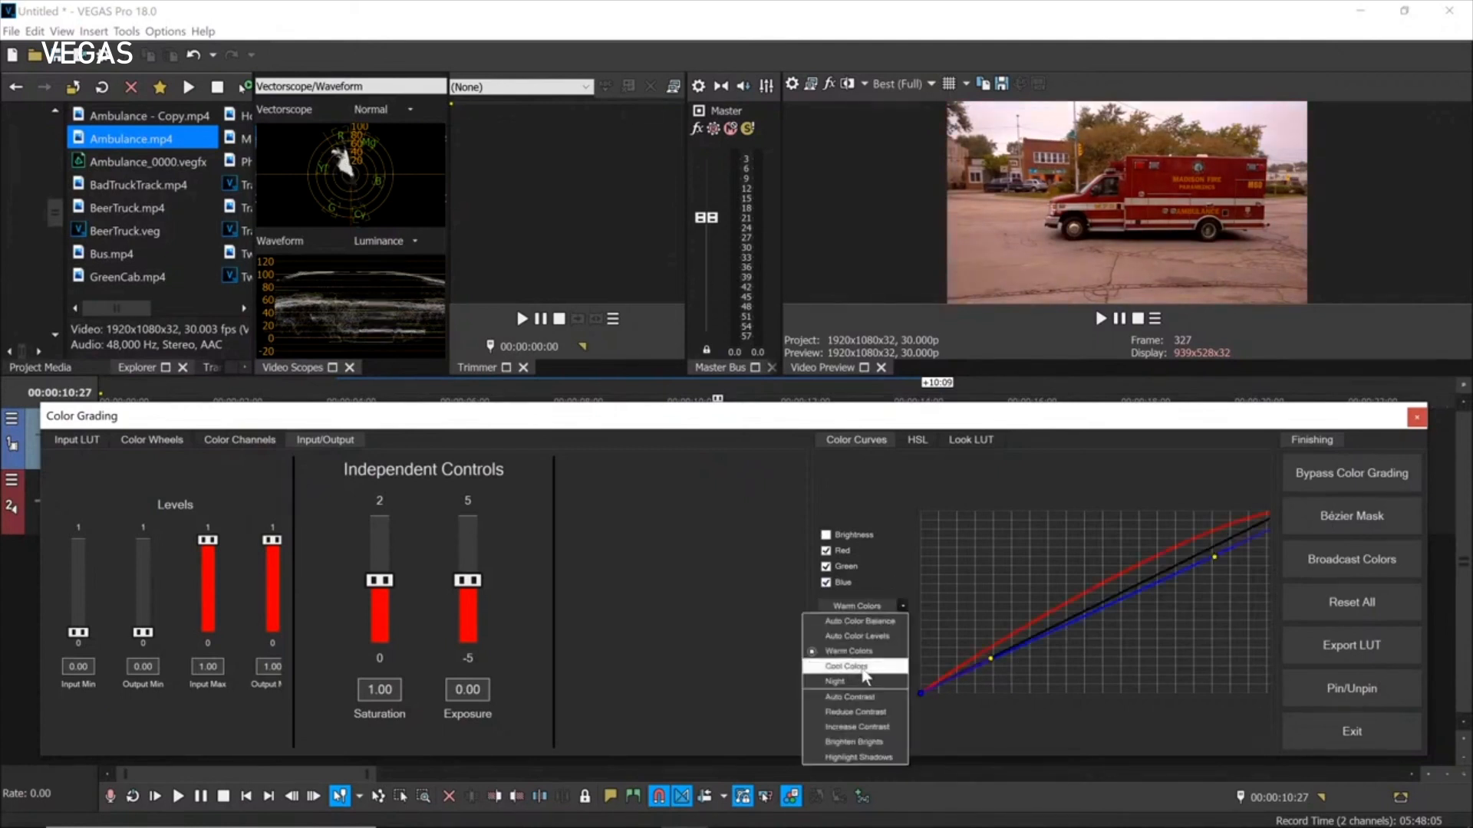
left_click(870, 671)
left_click(902, 606)
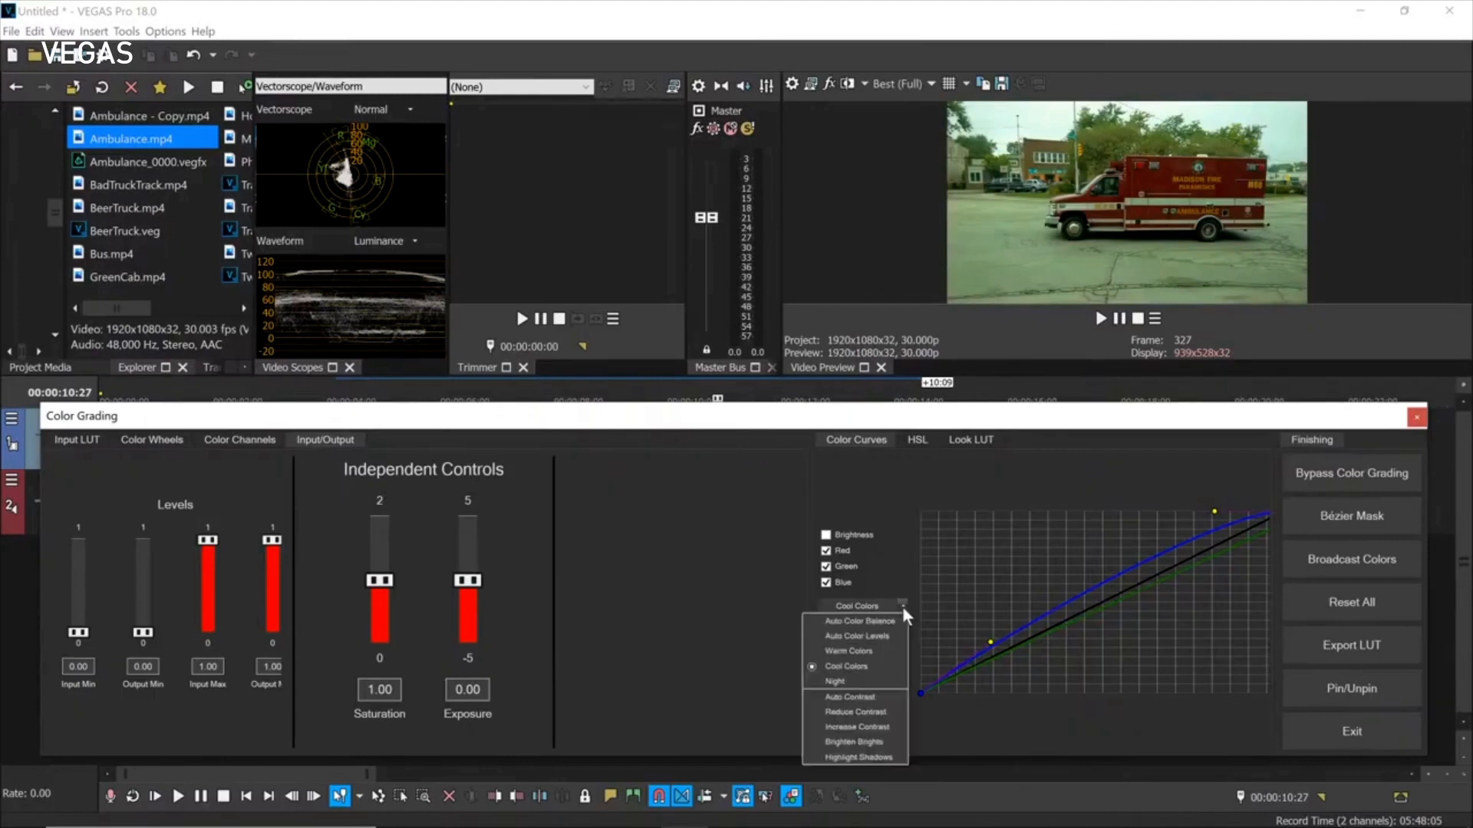
left_click(861, 682)
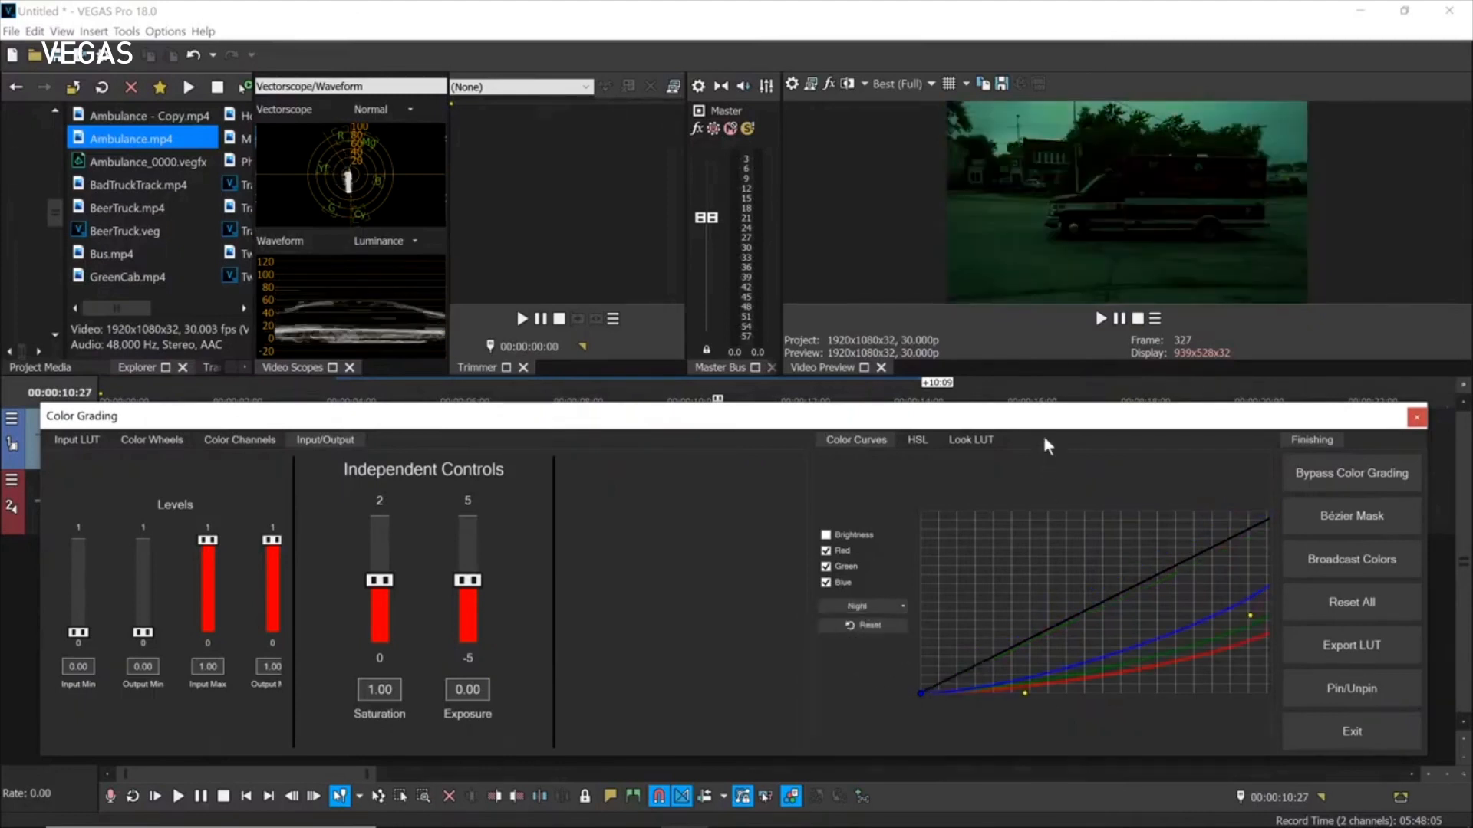
left_click(903, 606)
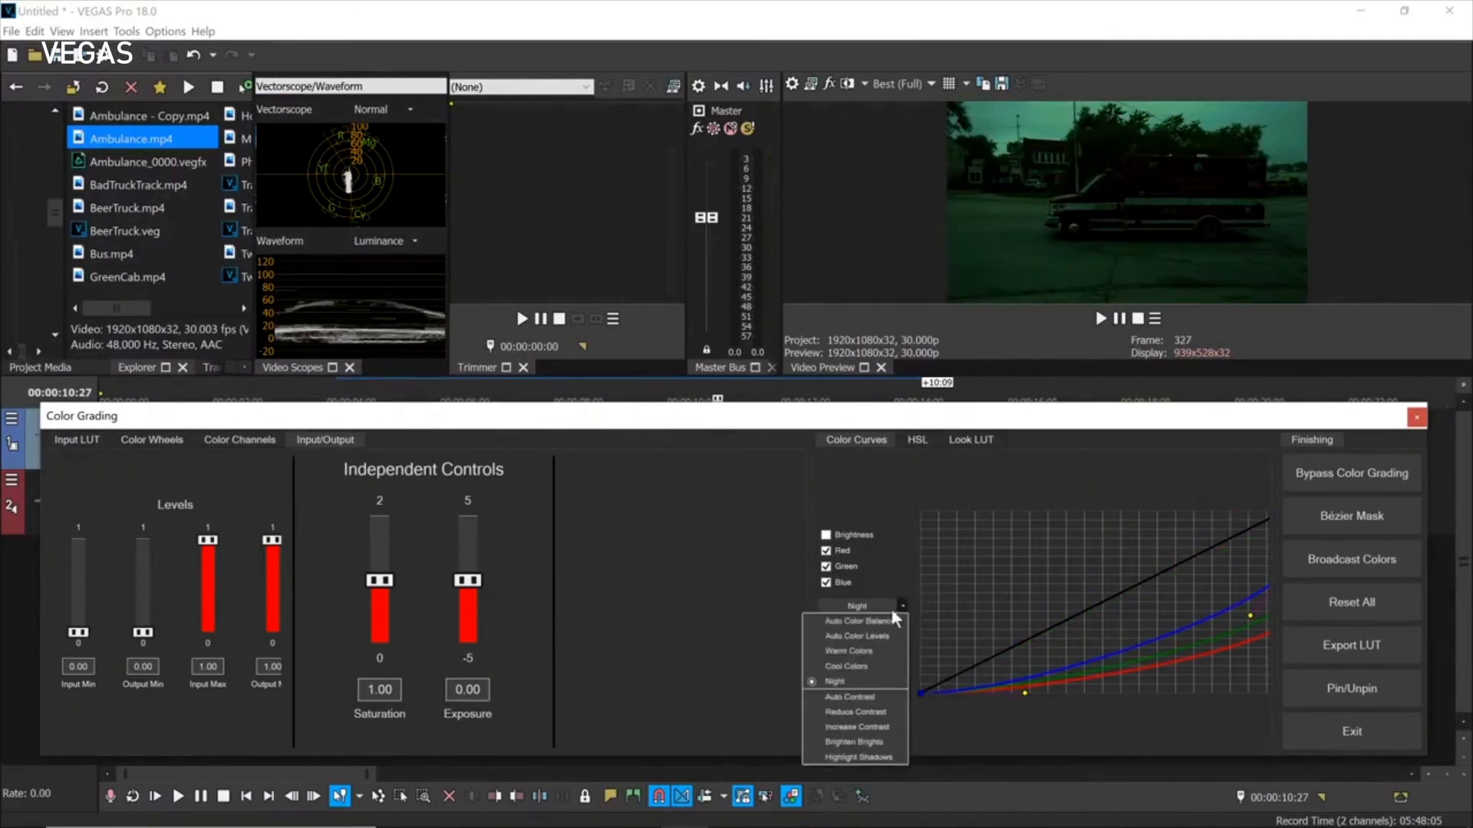
left_click(870, 623)
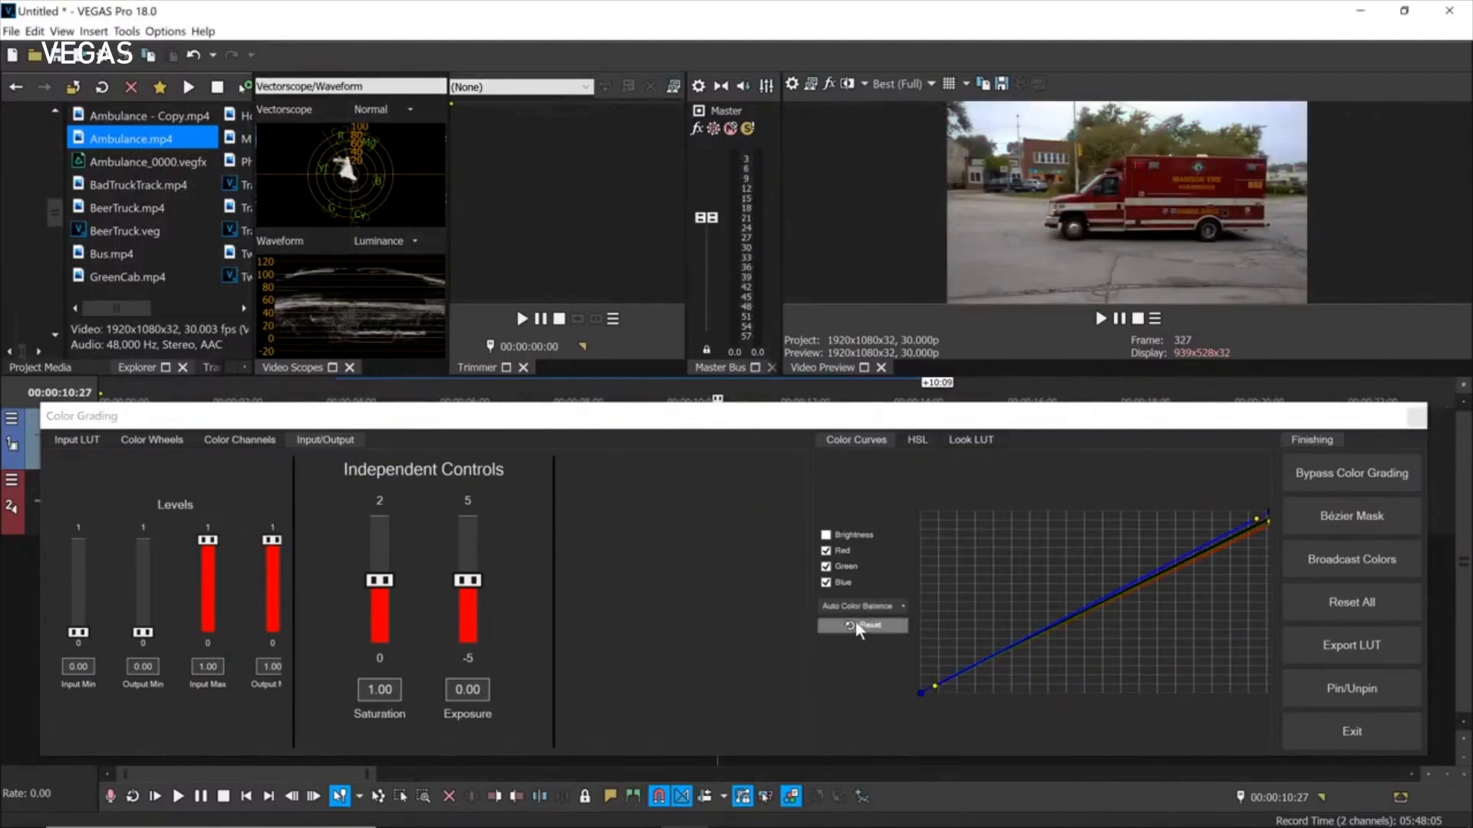
left_click(854, 623)
Try the Reduce Contrast and Auto Color Levels curve presets, then reset the curves.
left_click(906, 606)
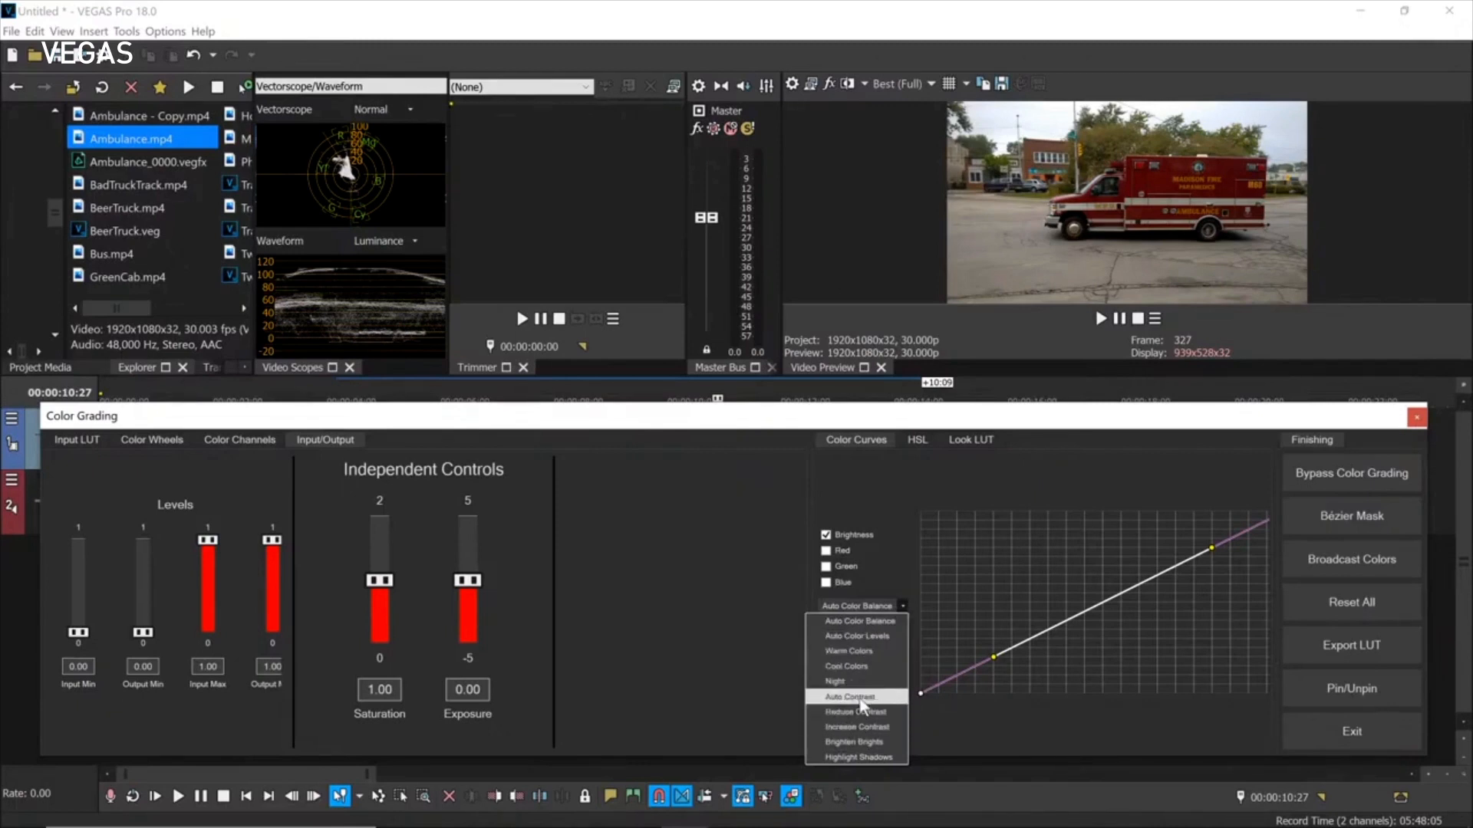
left_click(860, 712)
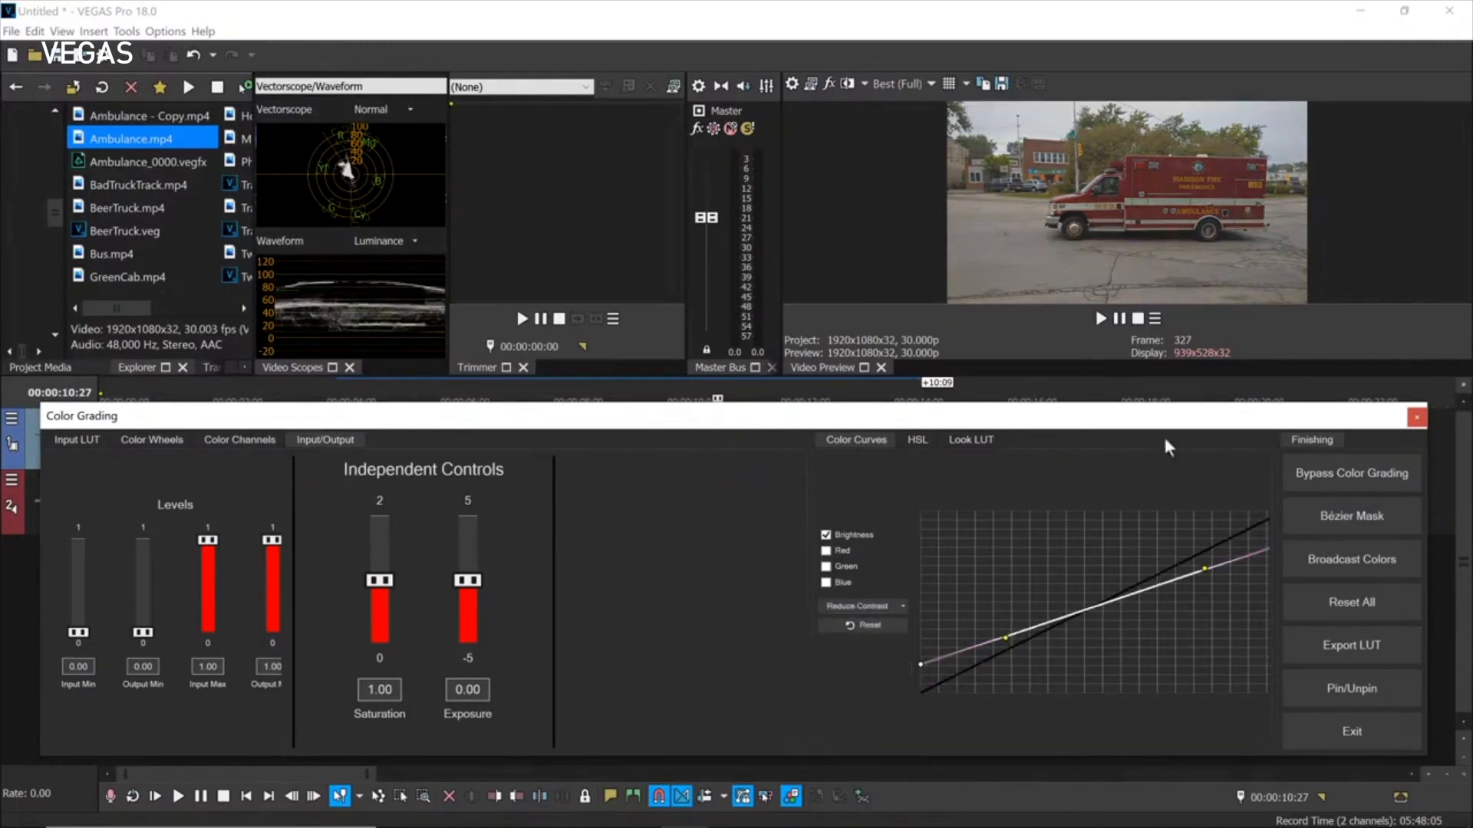
left_click(902, 606)
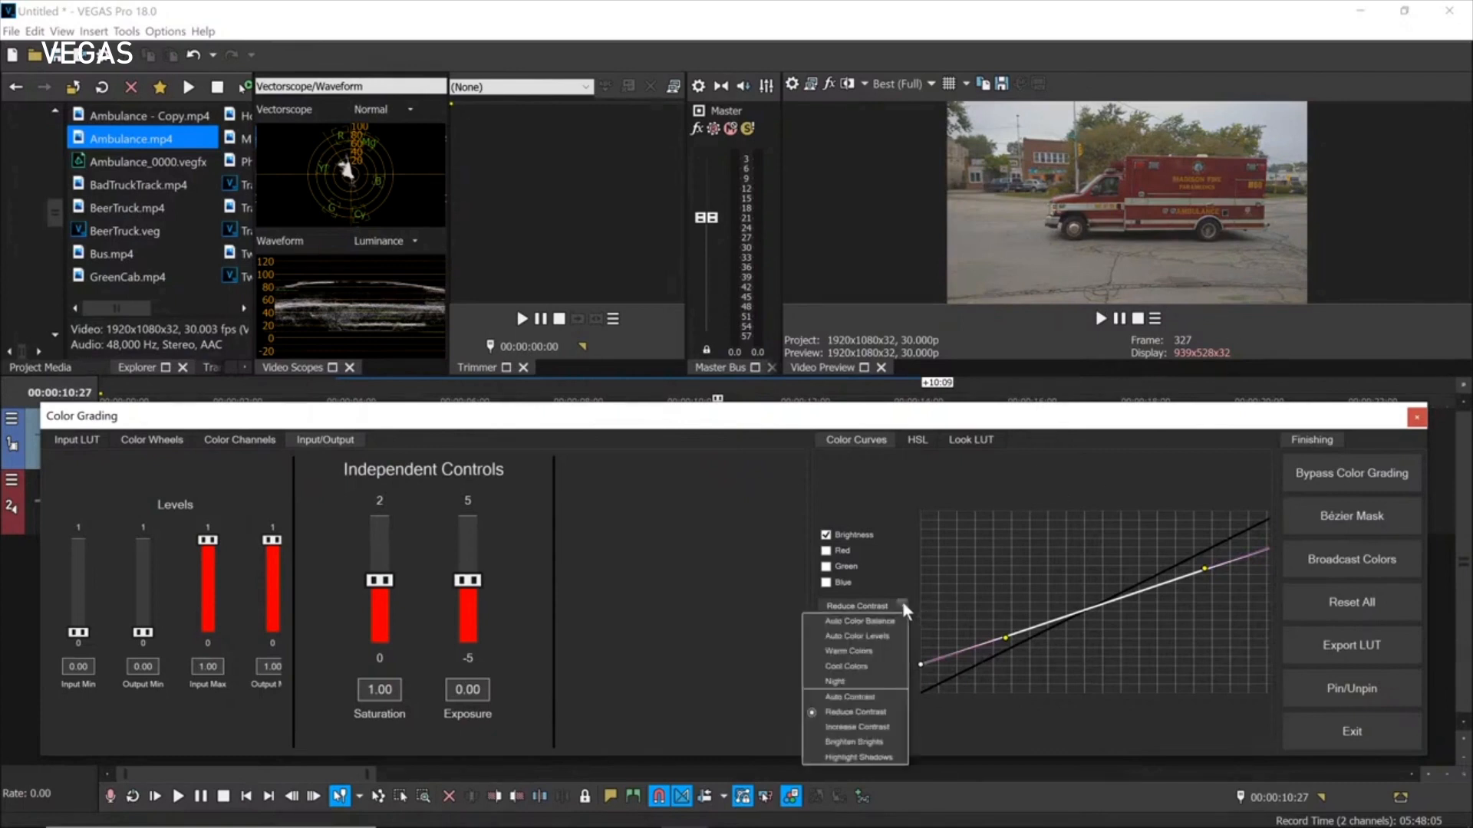
left_click(869, 632)
left_click(854, 628)
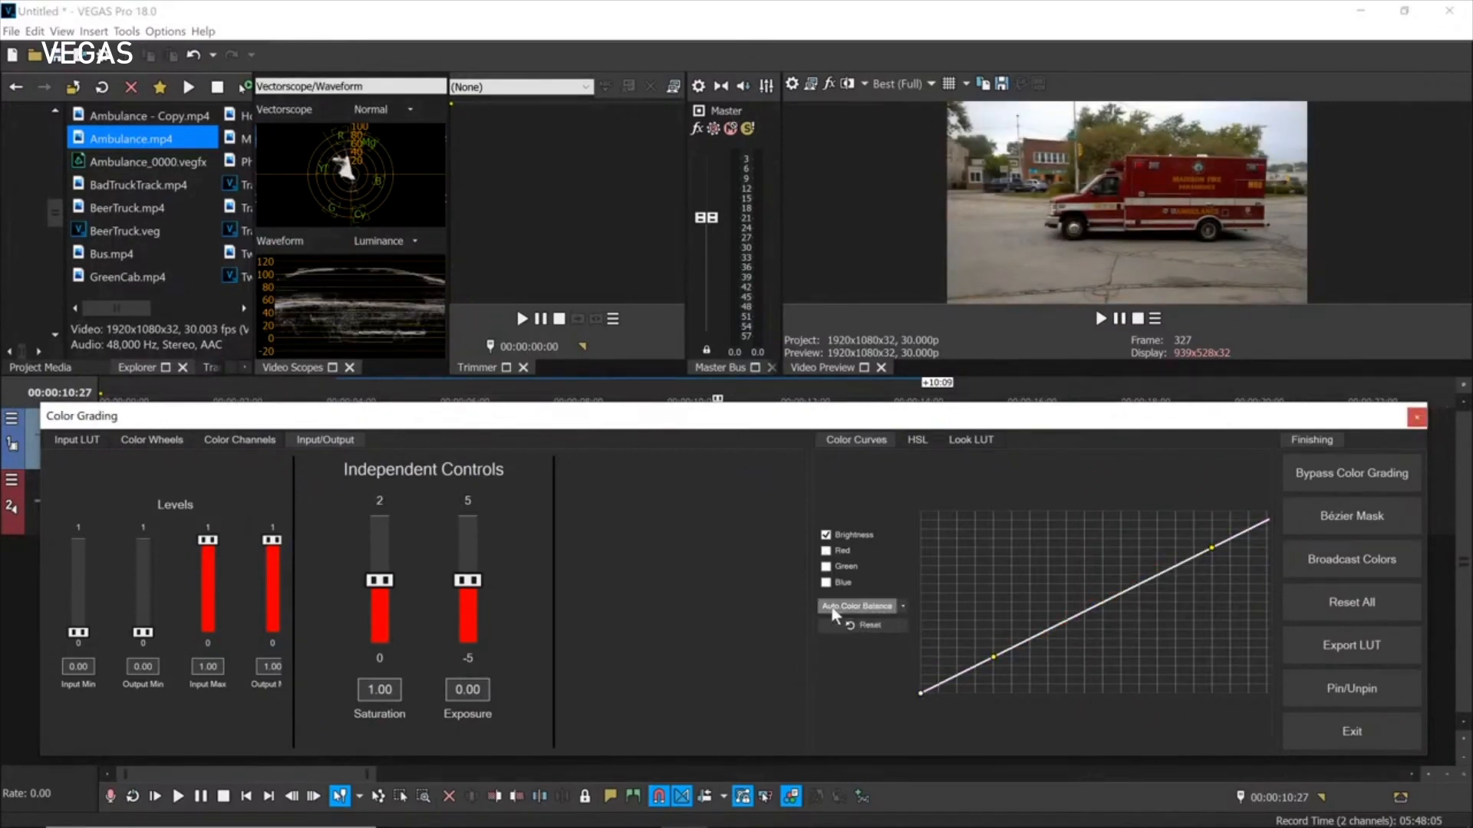
Apply the Night curve preset, then Reset All colour grading under Finishing.
left_click(904, 603)
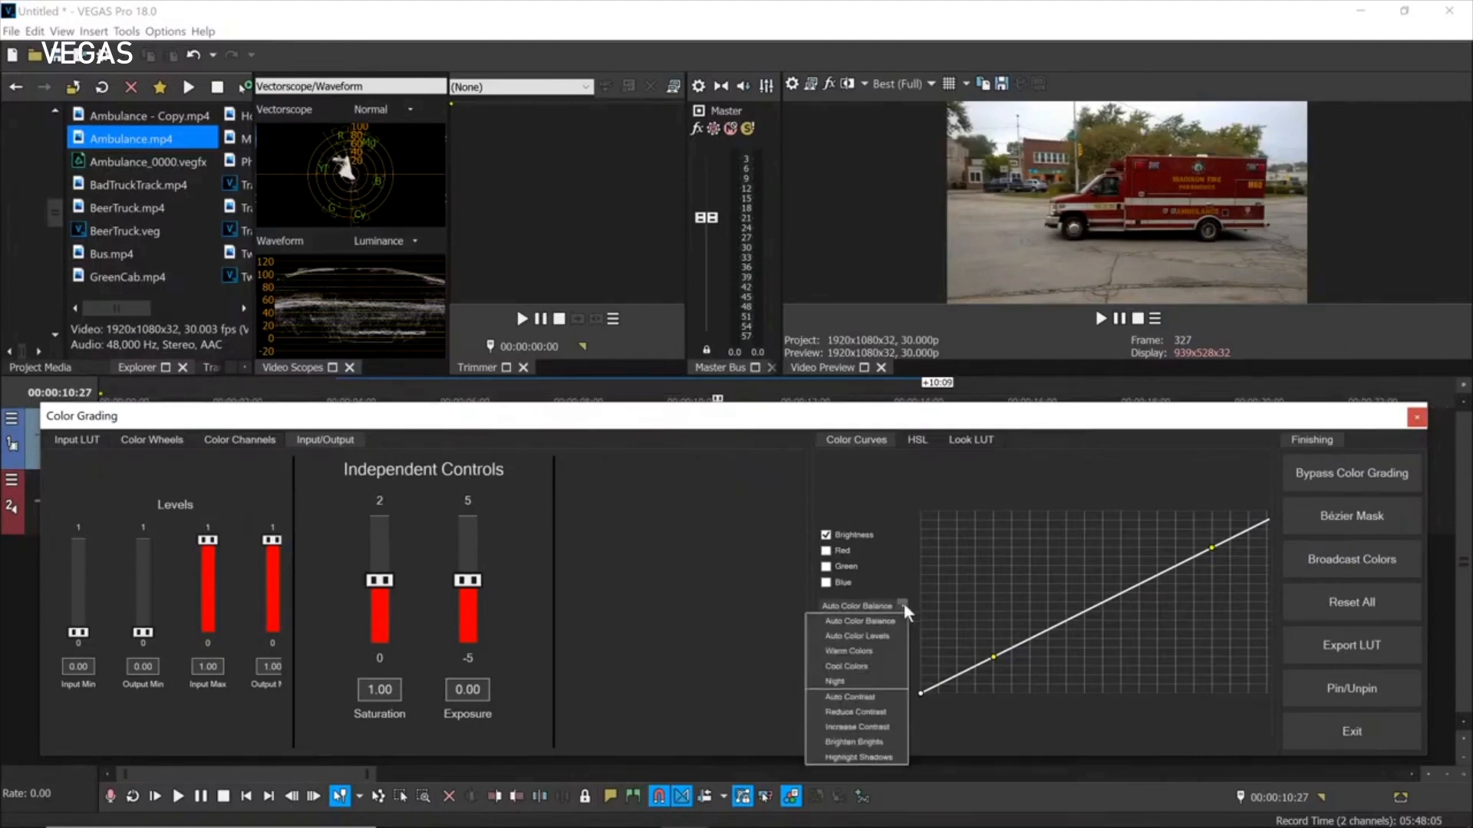
left_click(870, 680)
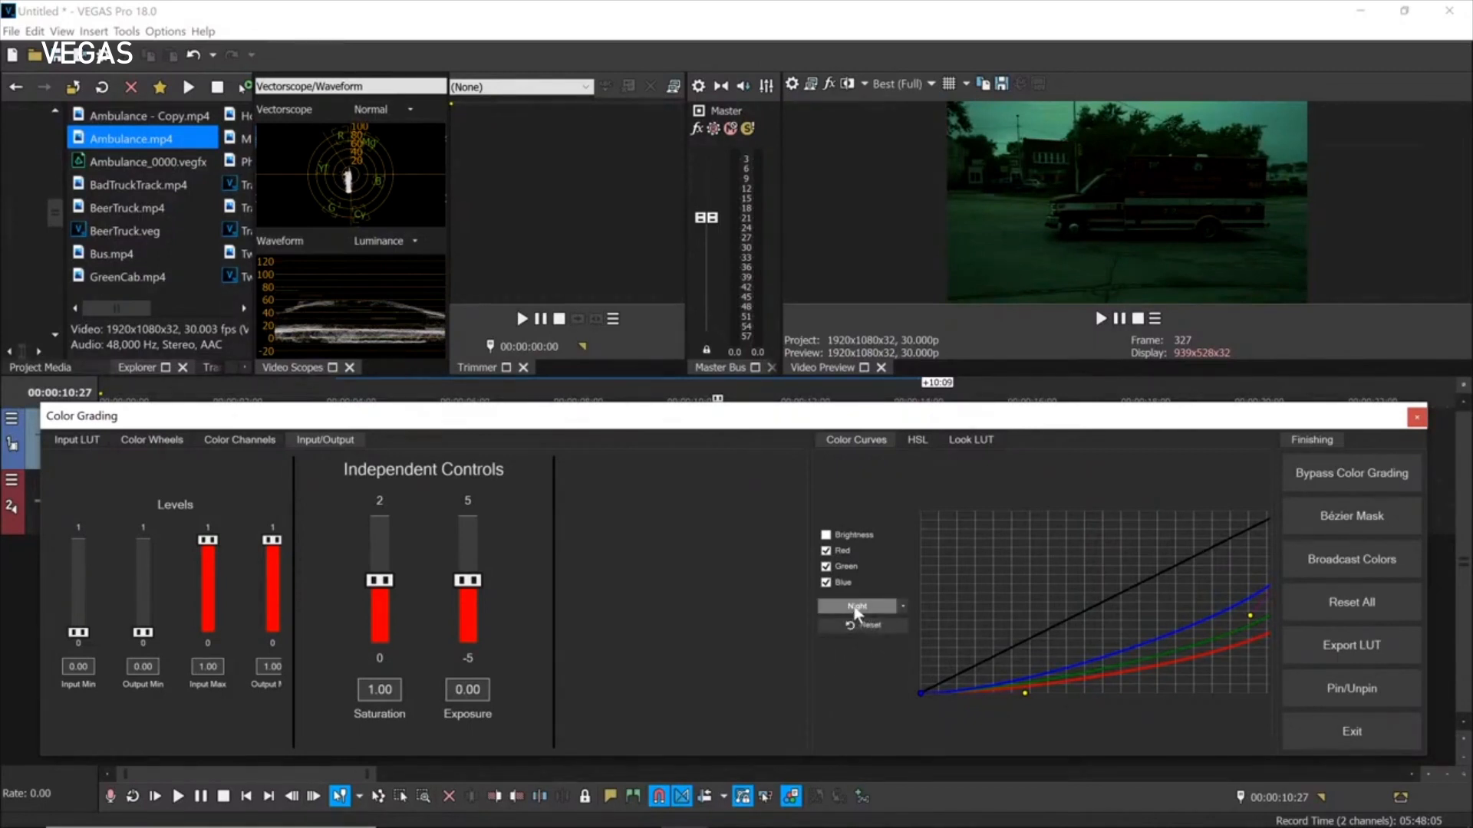
left_click(903, 606)
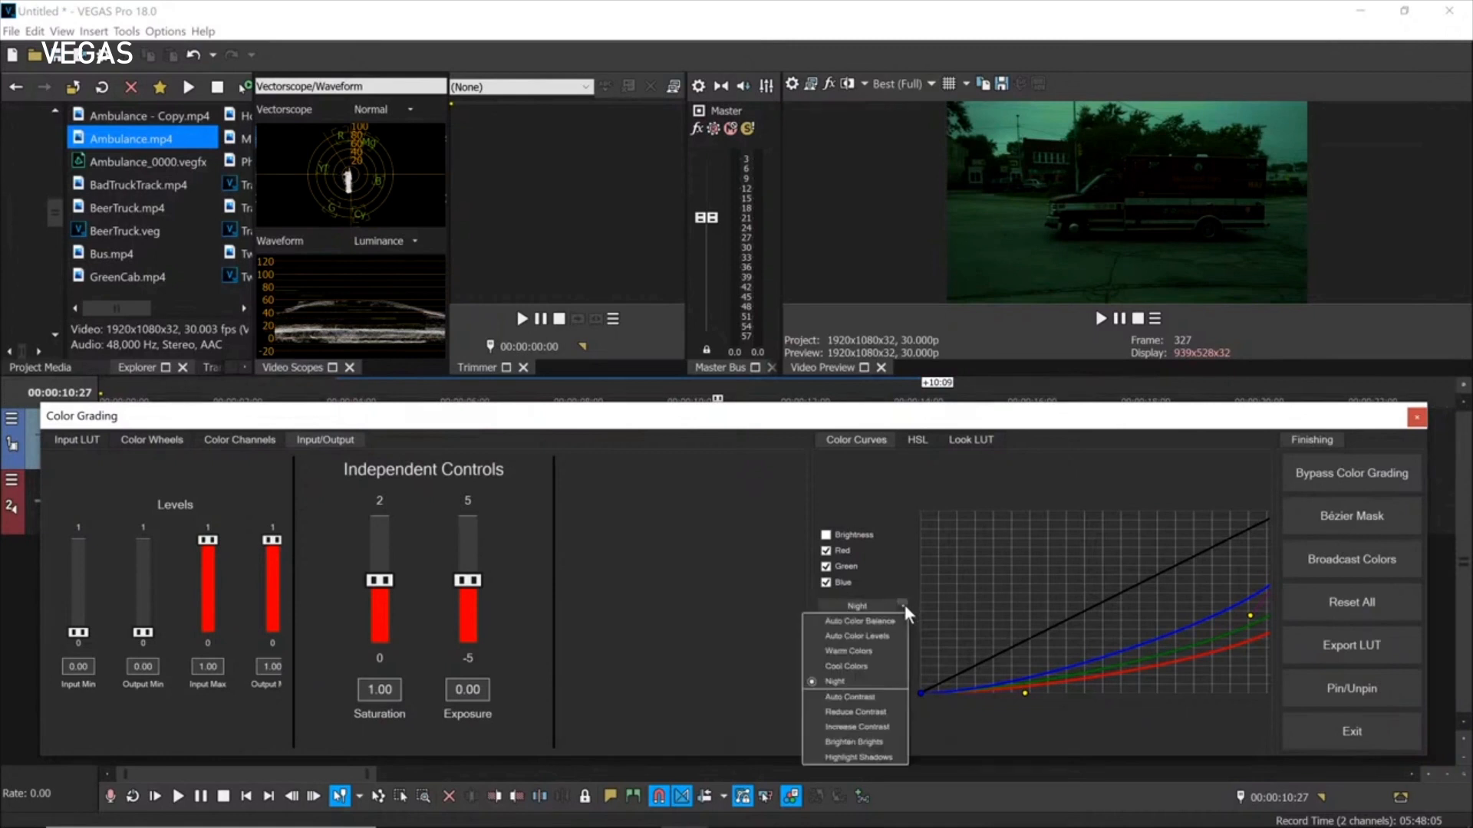
left_click(740, 618)
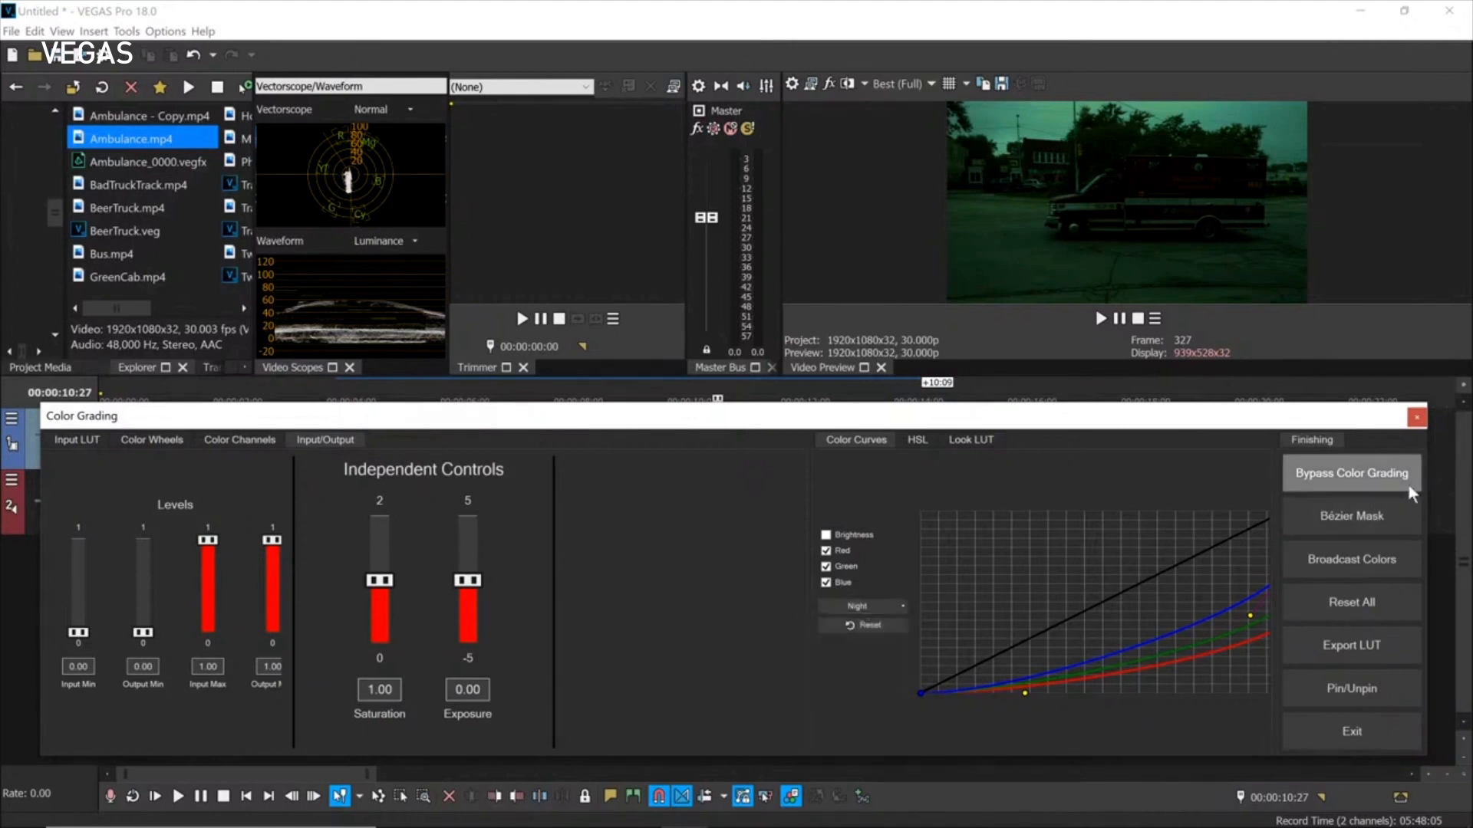
left_click(1339, 602)
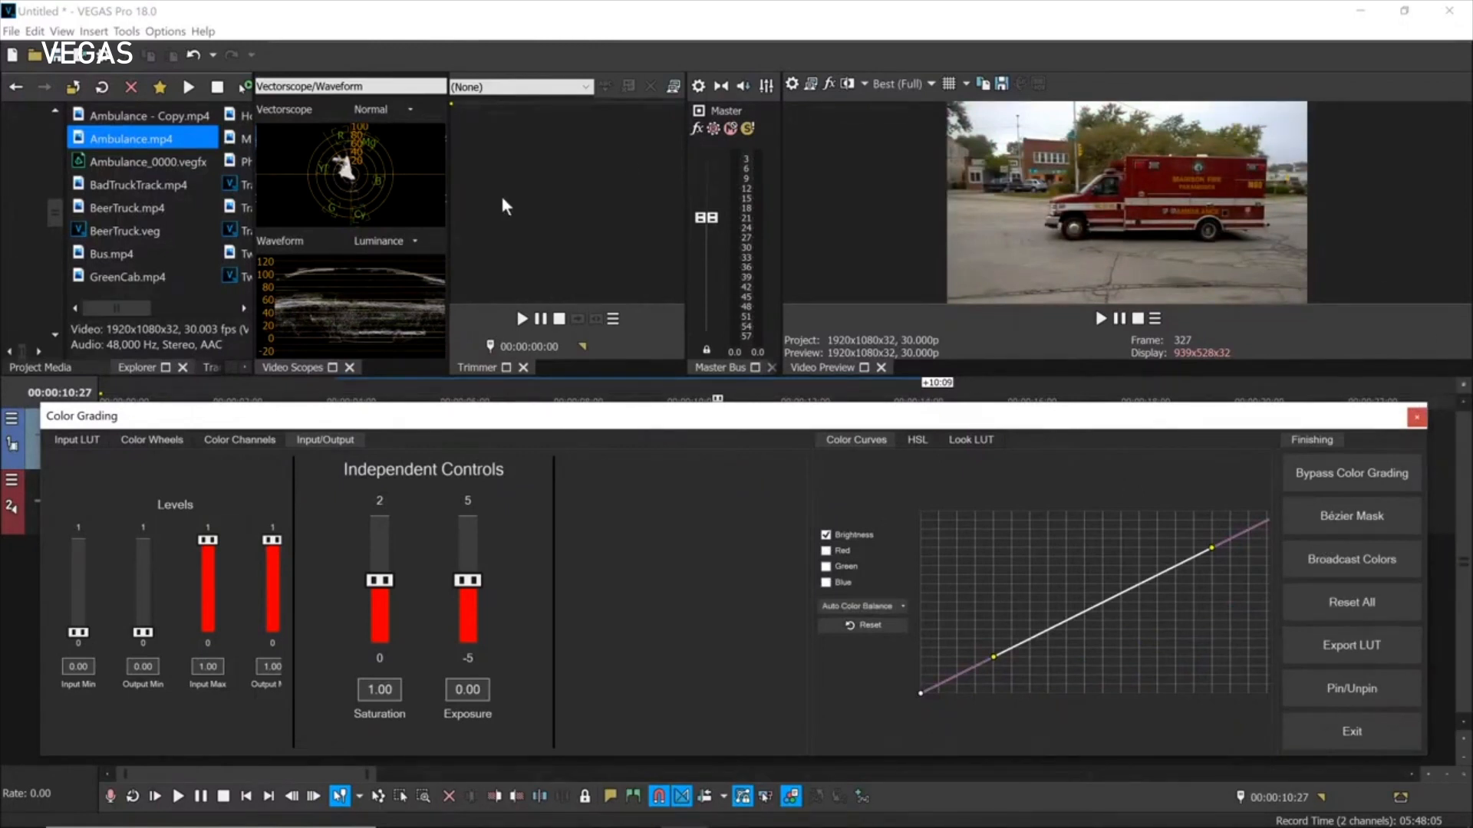
Float the Video Scopes into a large window displaying only the Vectorscope.
left_click(299, 100)
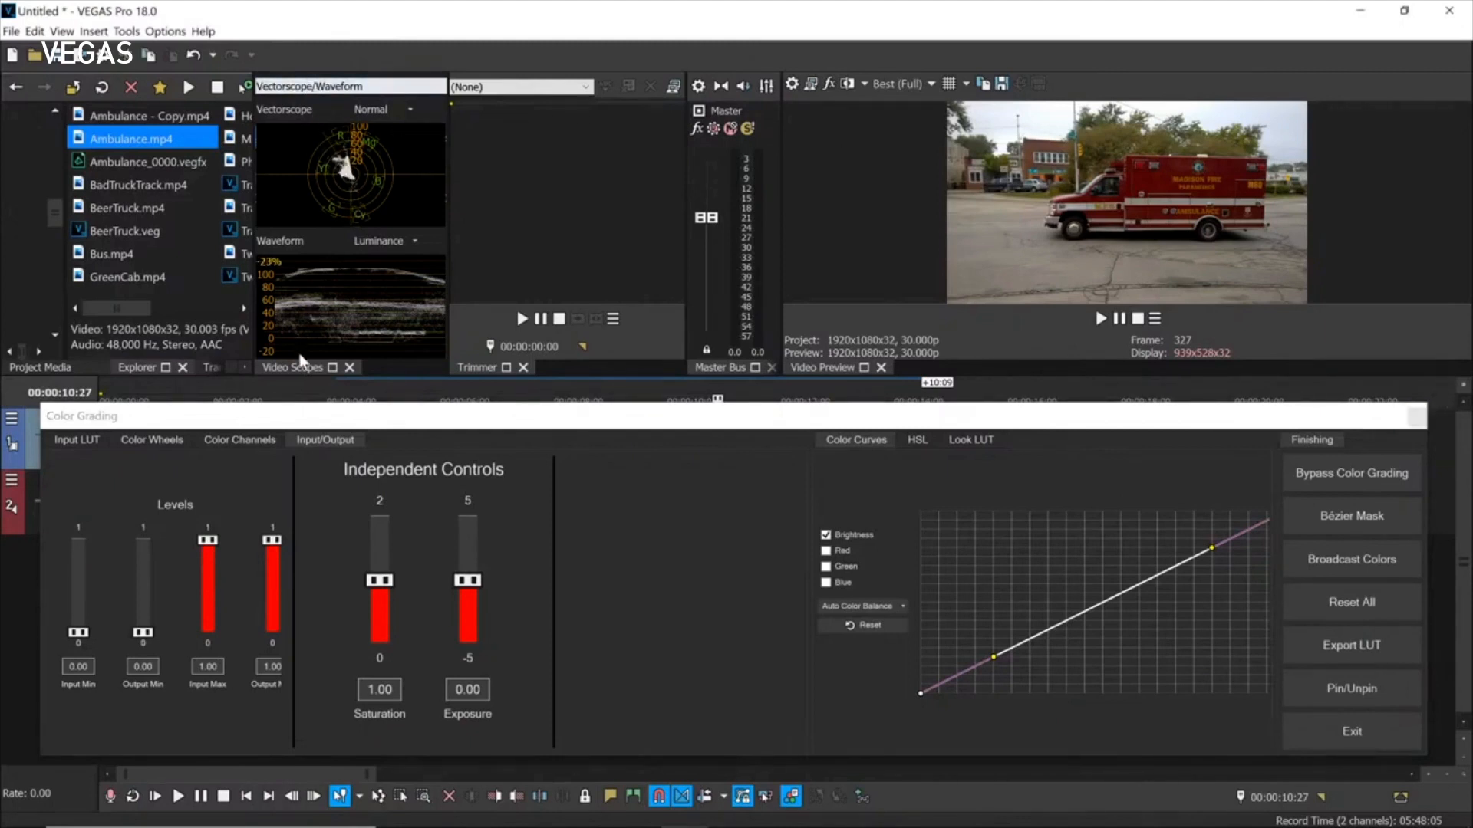
left_click_drag(293, 367, 426, 261)
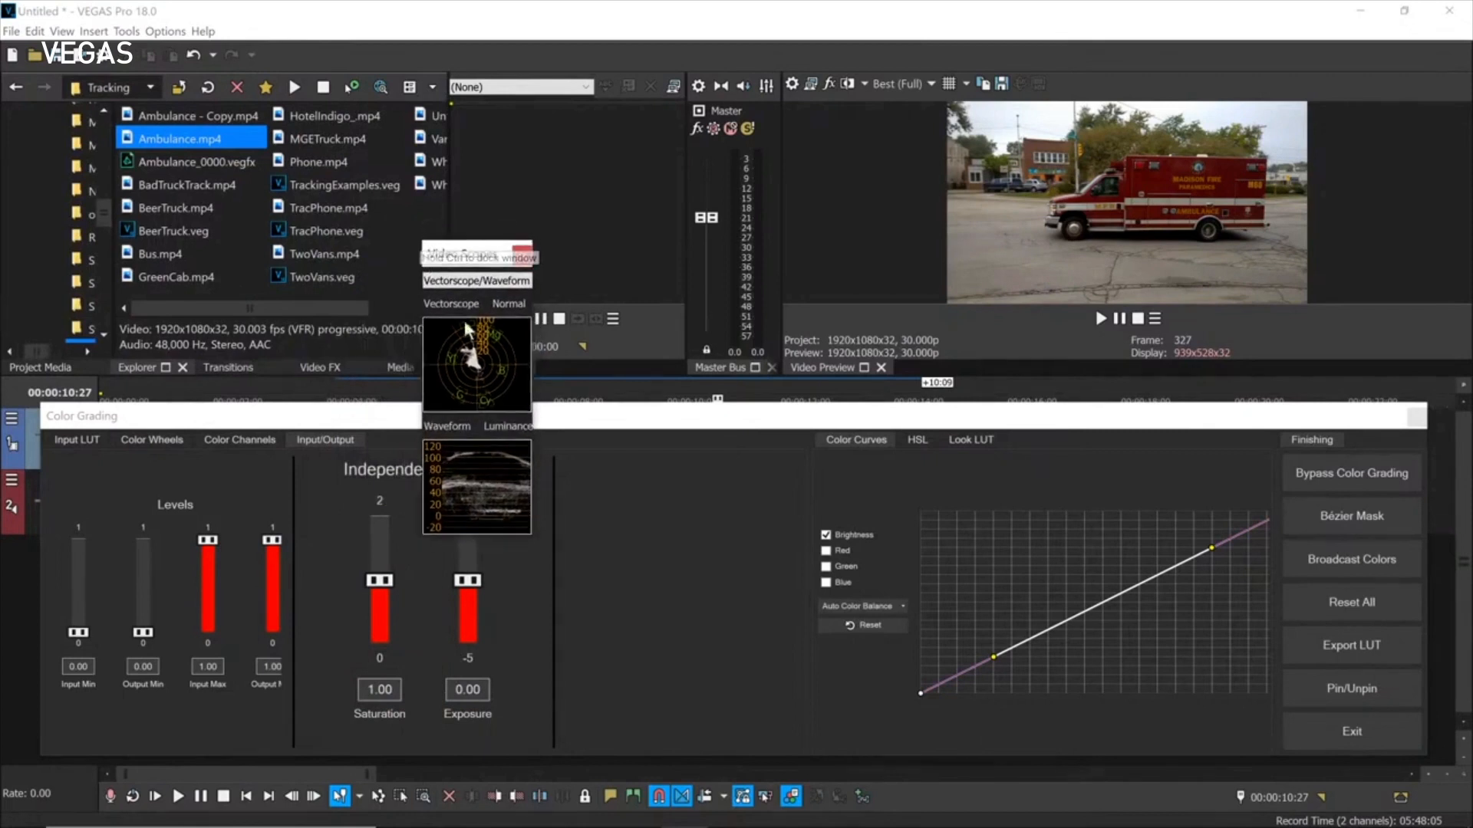
left_click_drag(530, 542, 1271, 700)
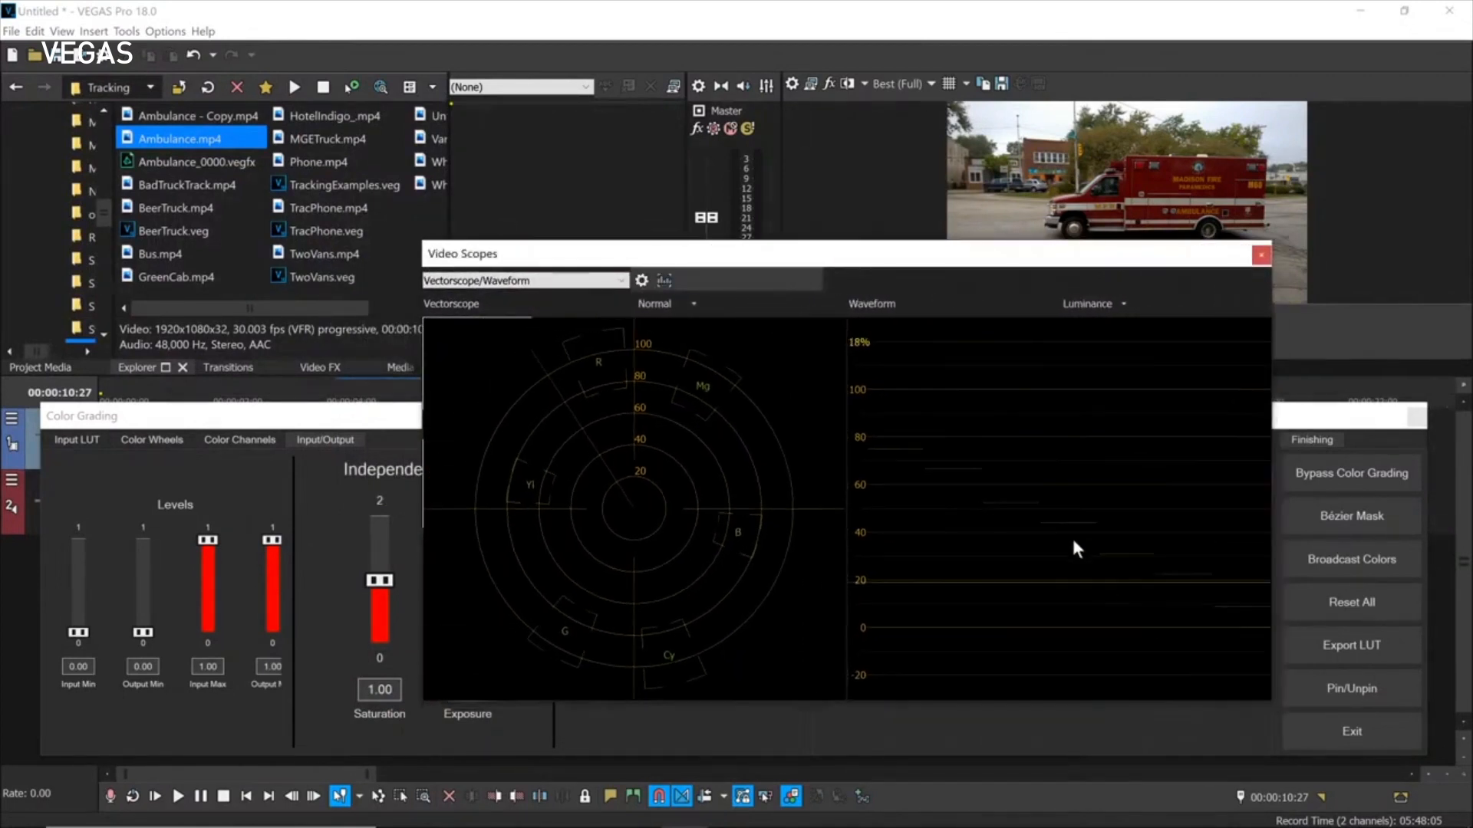
left_click(620, 281)
left_click(460, 296)
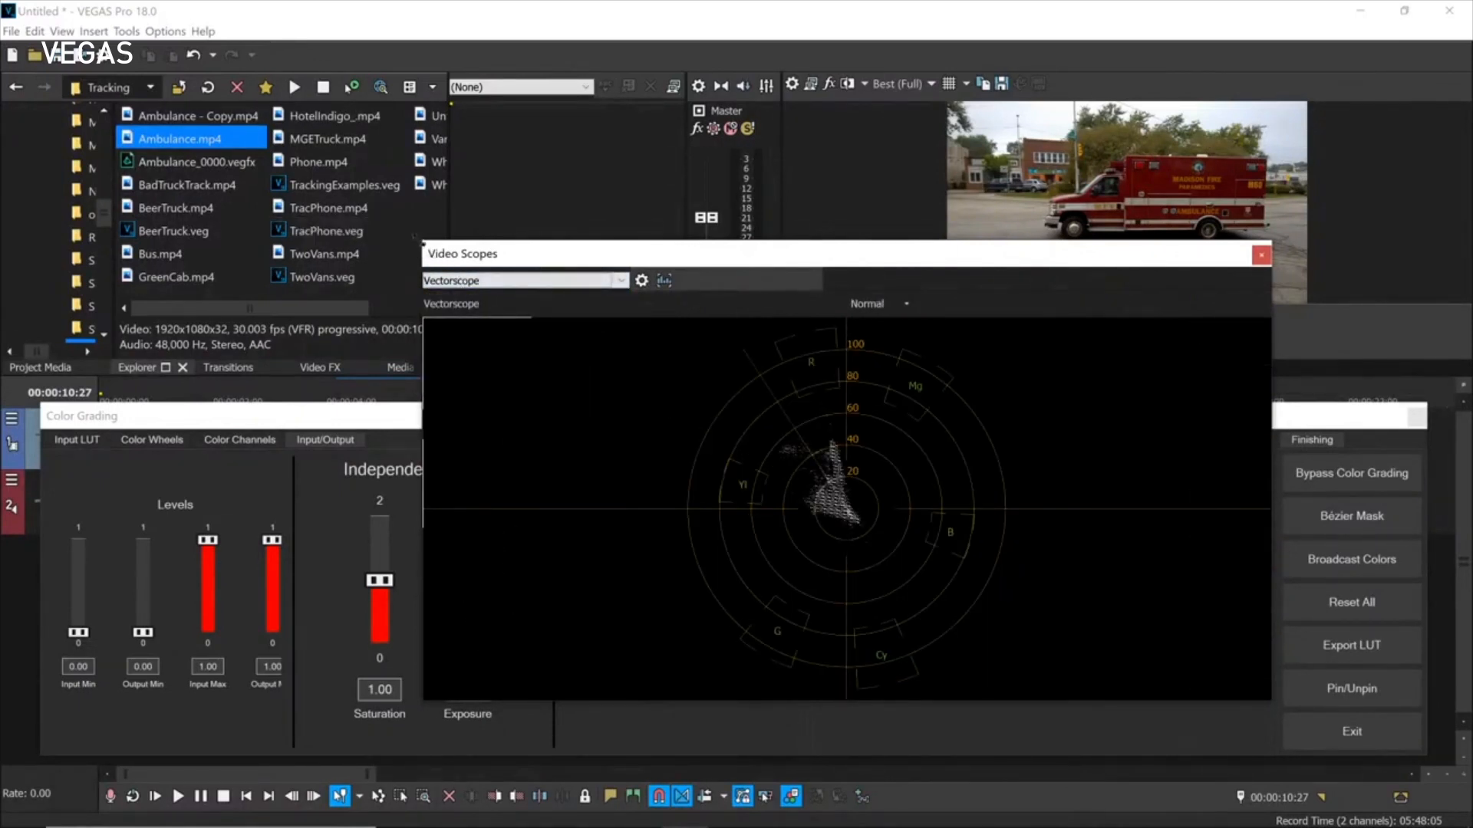
left_click_drag(425, 247, 301, 117)
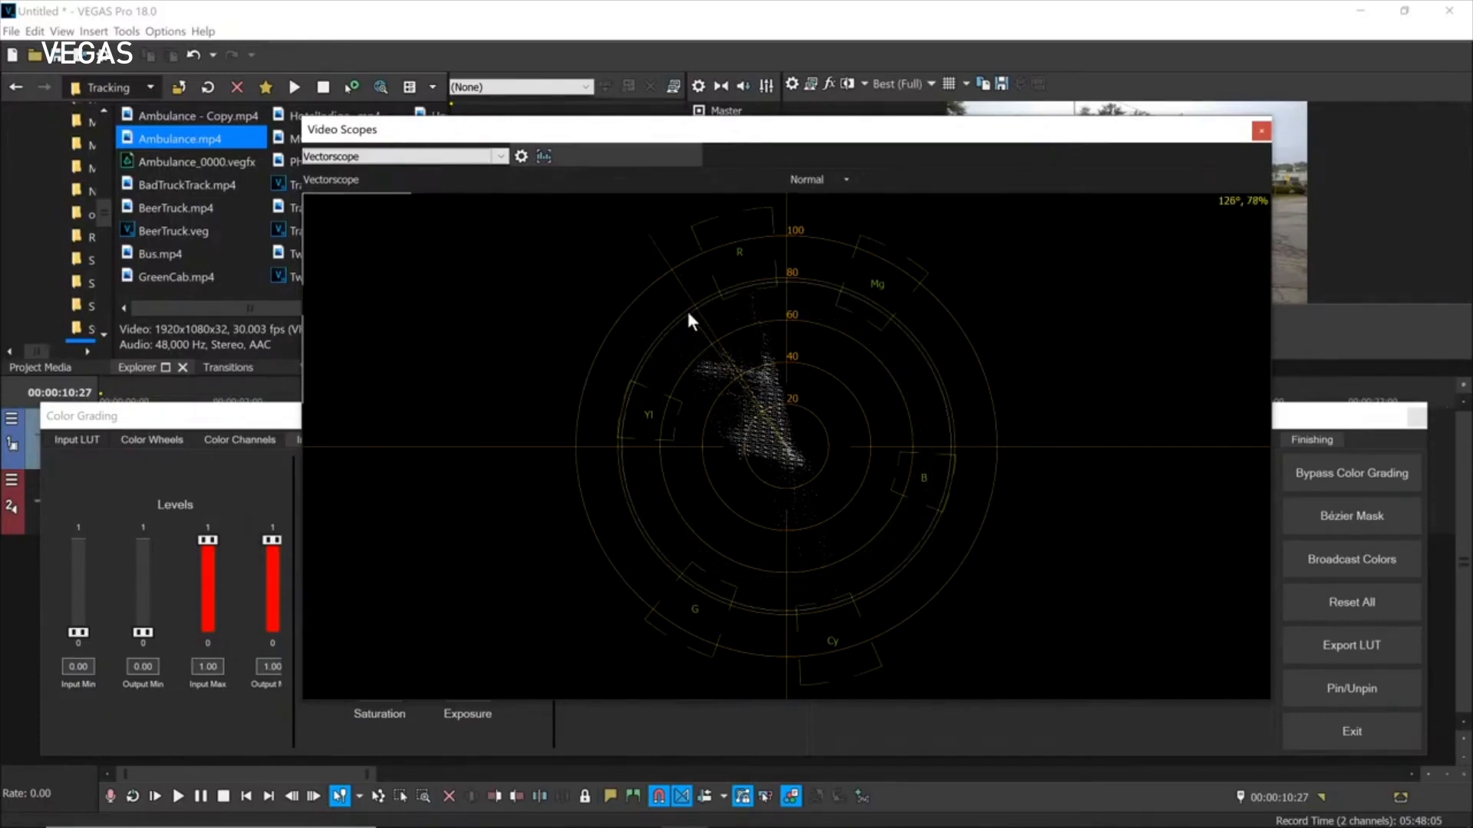
left_click(522, 156)
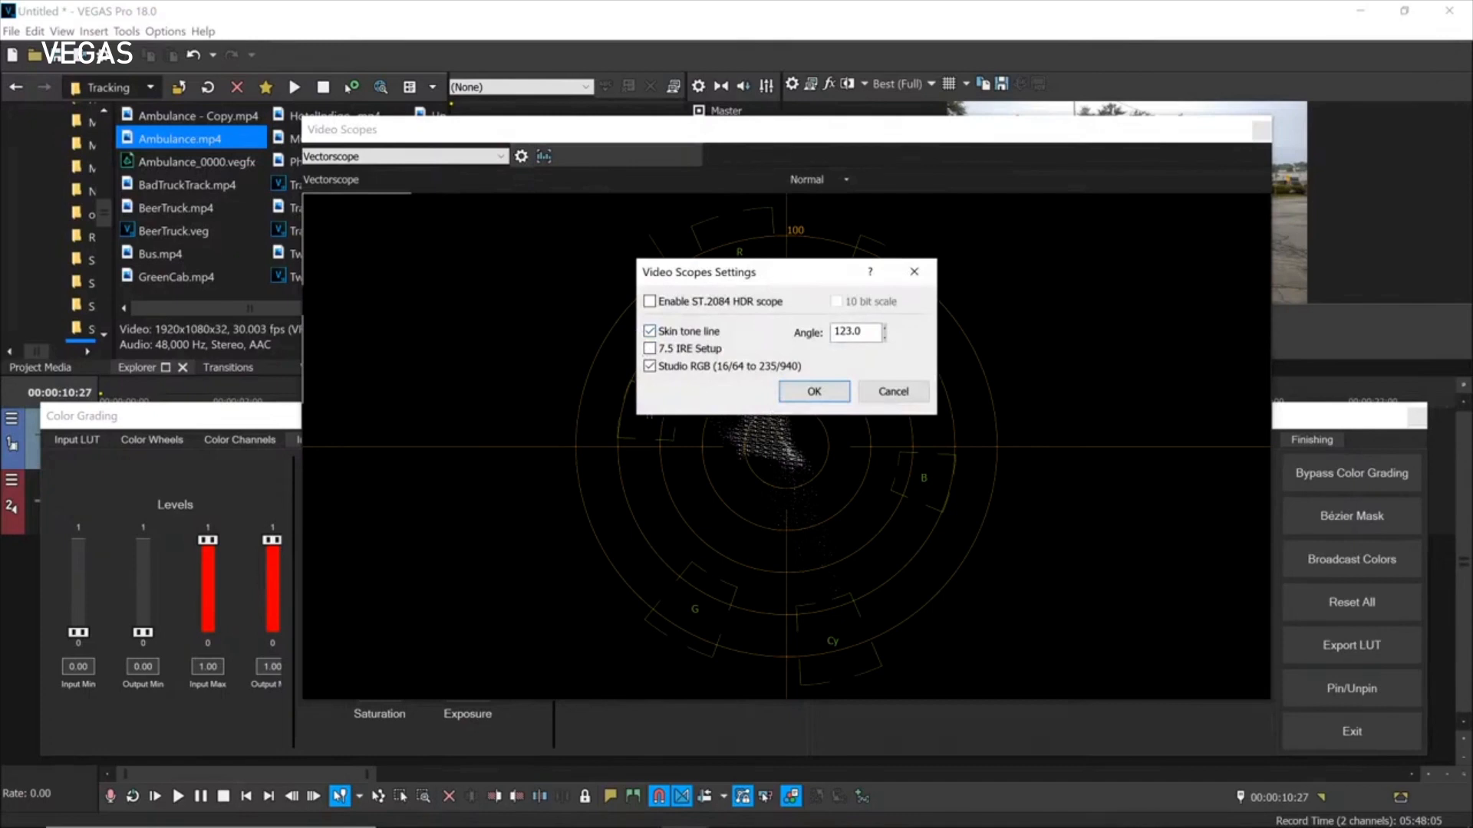
left_click(885, 327)
left_click_drag(885, 349, 887, 304)
type("90")
key("Return")
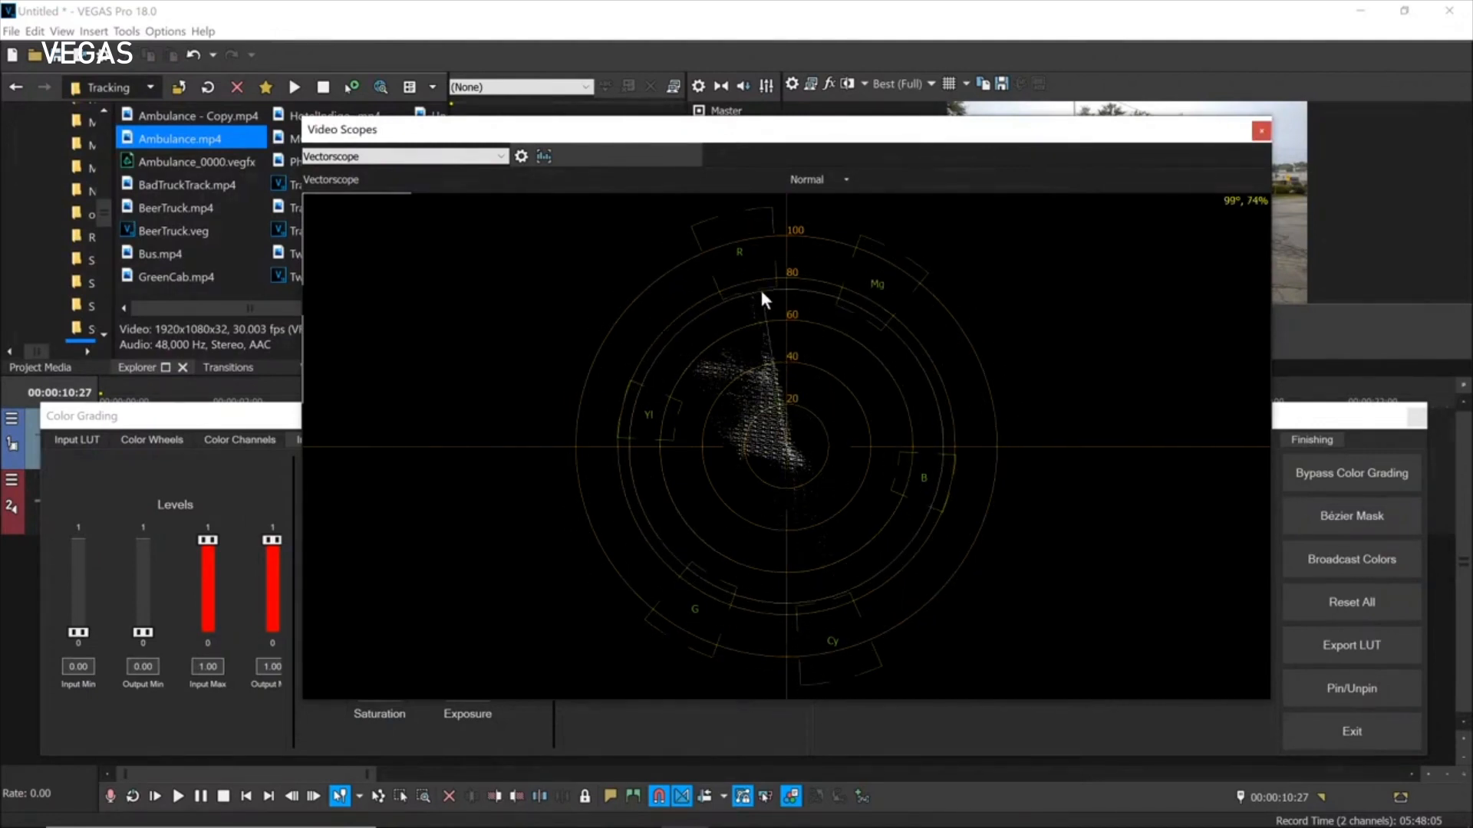
left_click(520, 157)
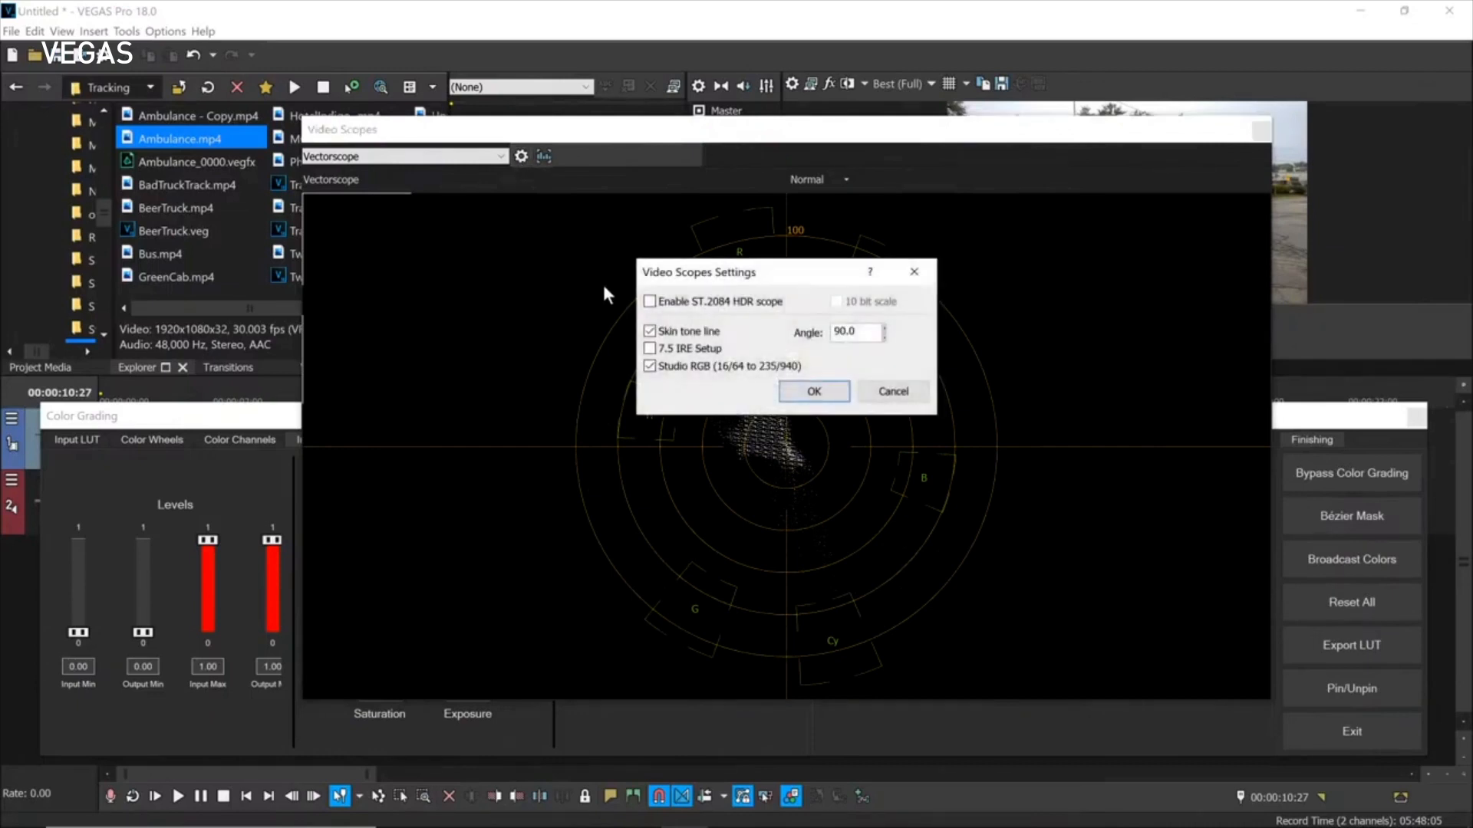
double_click(851, 332)
type("123")
key("Return")
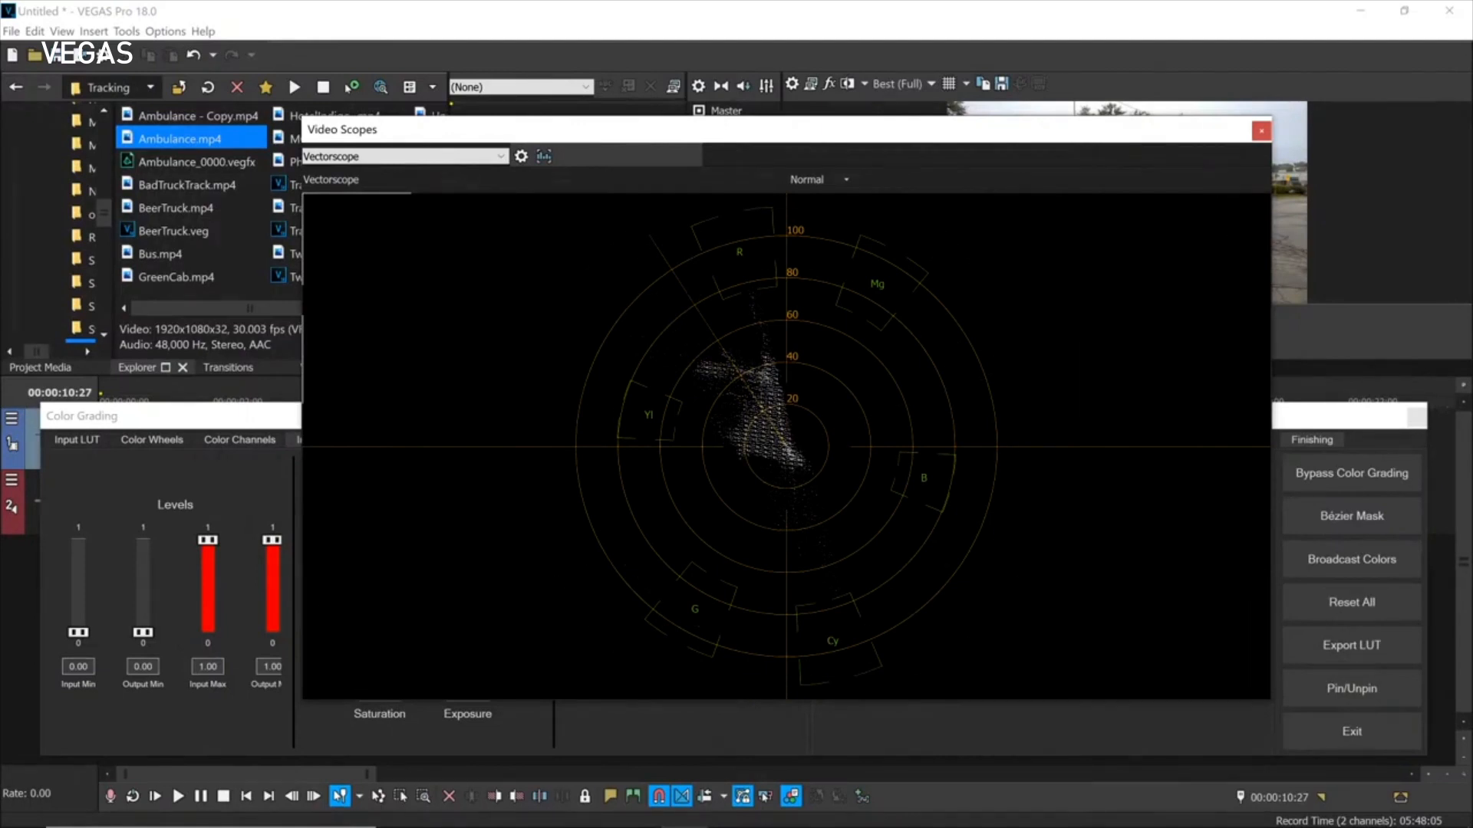
left_click(1261, 130)
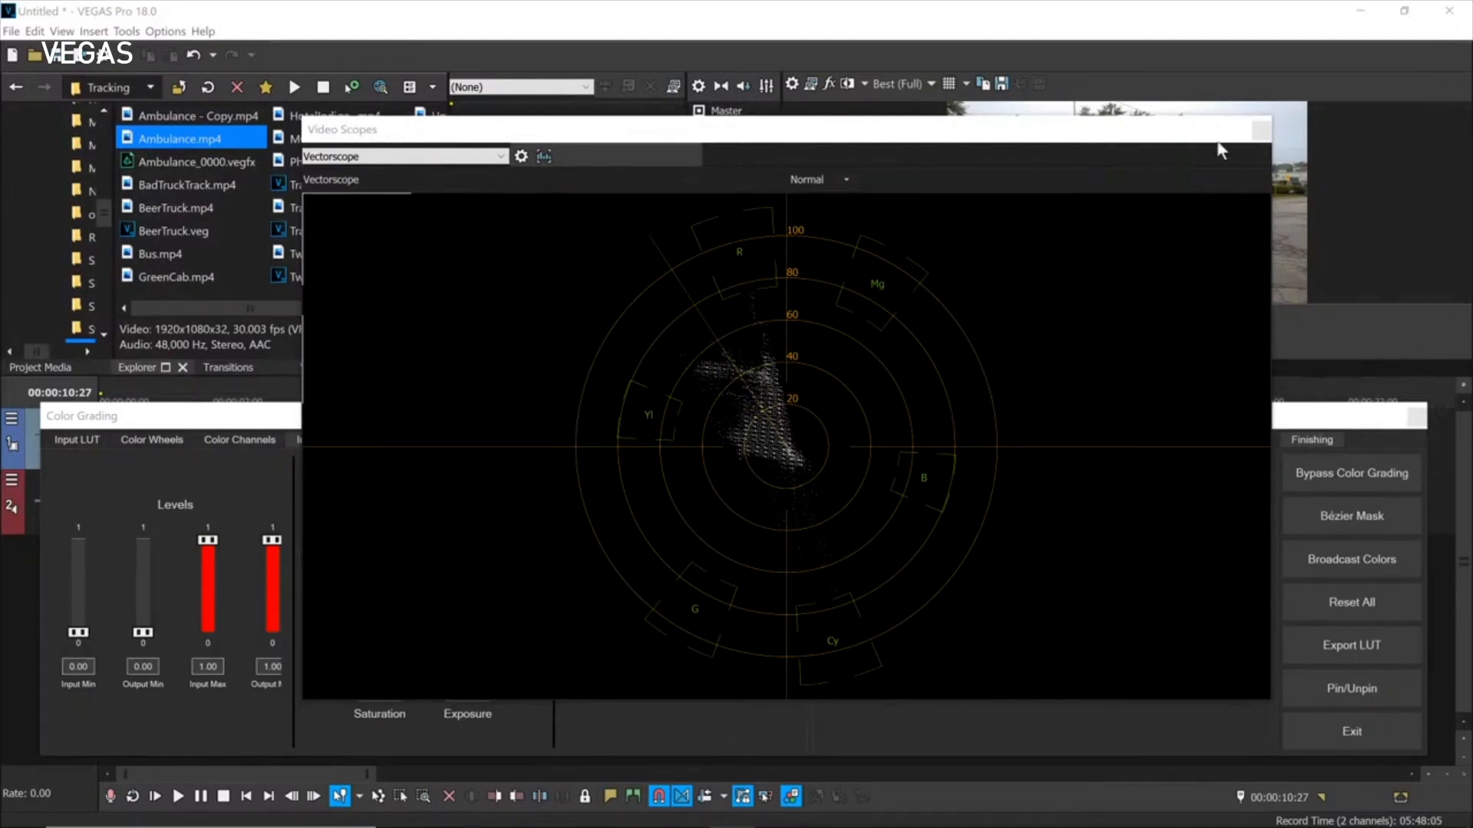
Switch the scopes from Vectorscope plus RGB Parade to RGB Parade only, leaving settings unchanged.
left_click(502, 158)
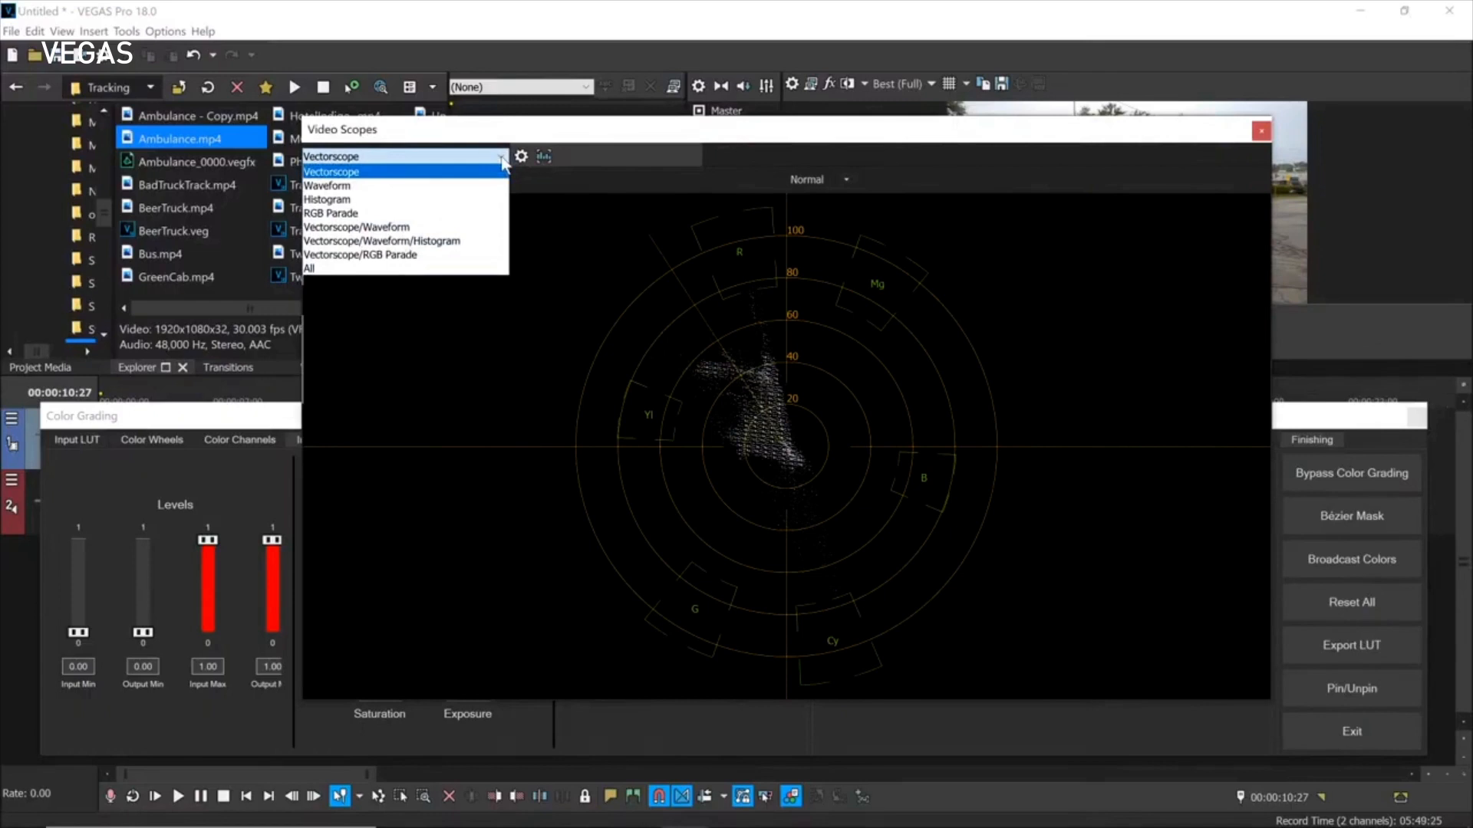
left_click(490, 255)
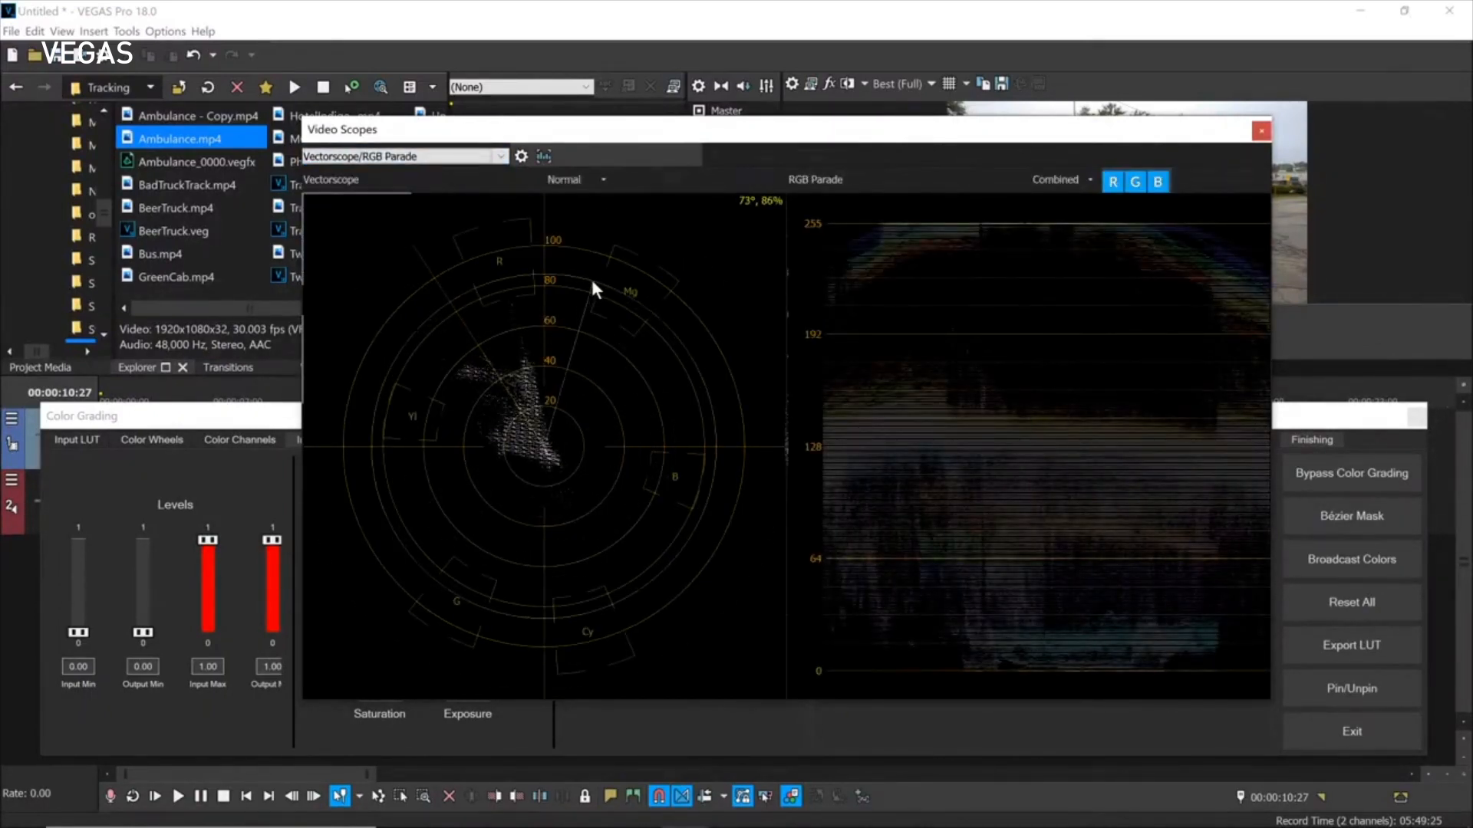
left_click(500, 157)
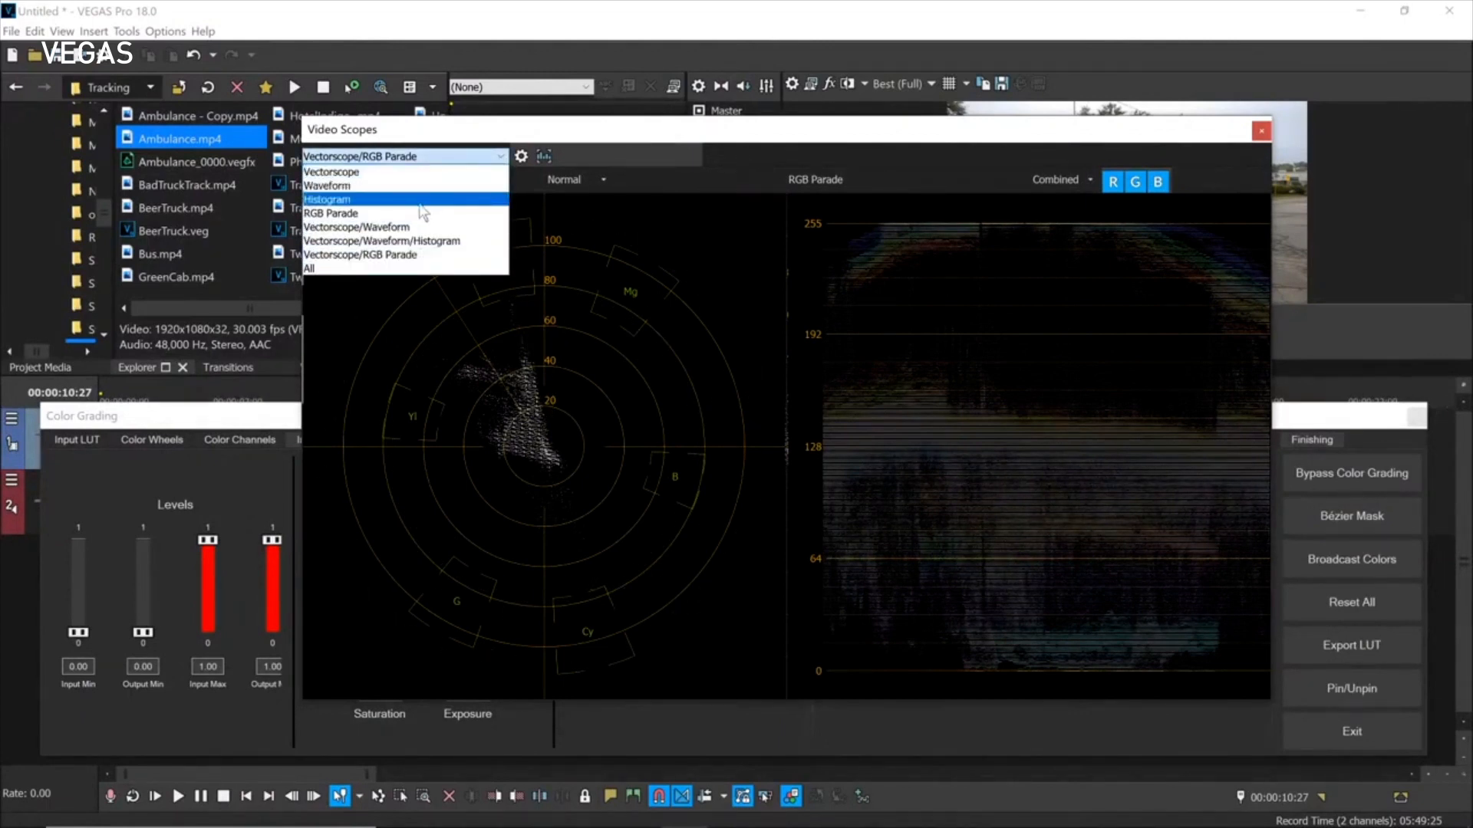
left_click(352, 212)
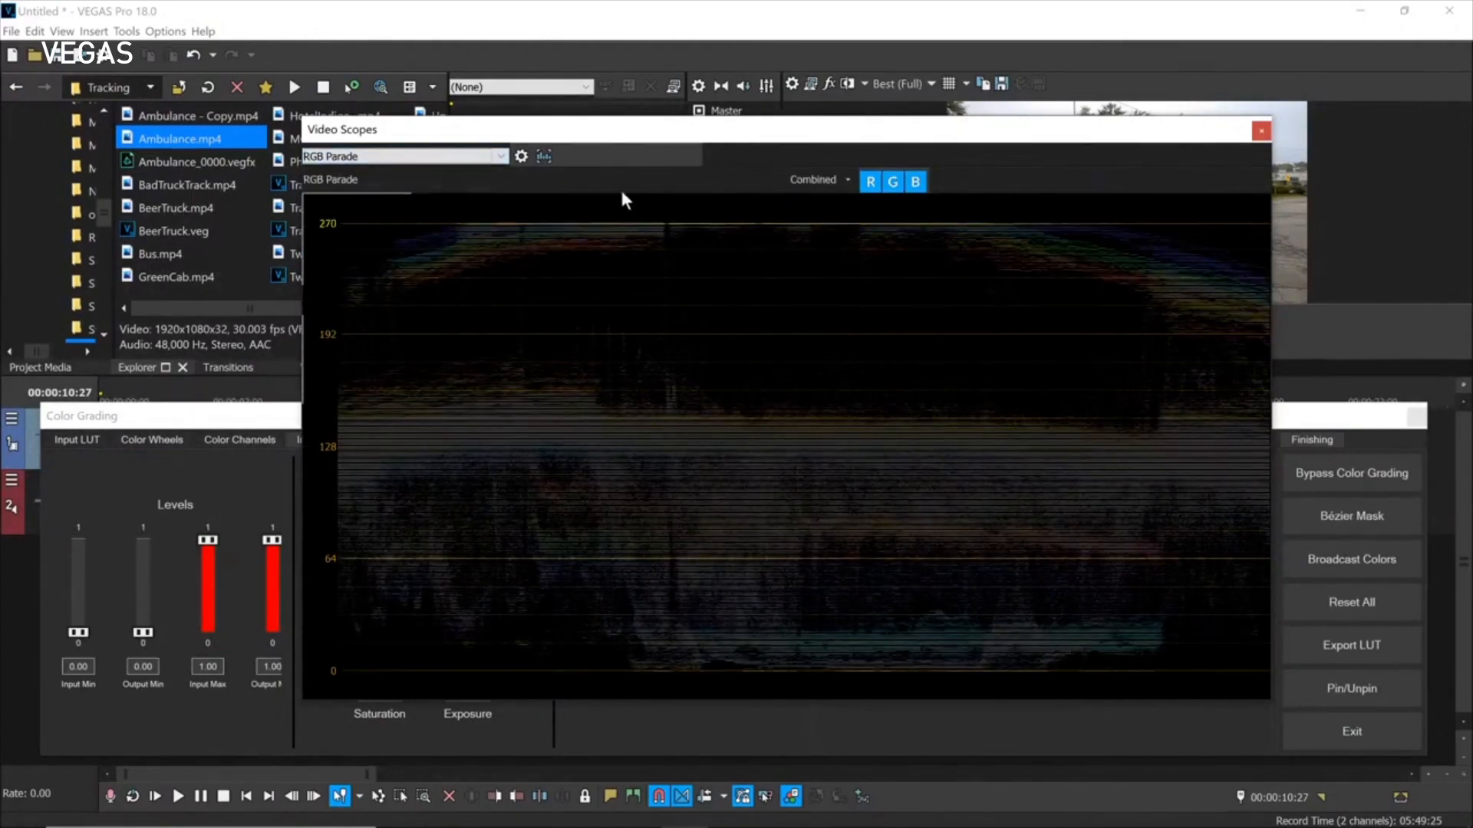
left_click(516, 162)
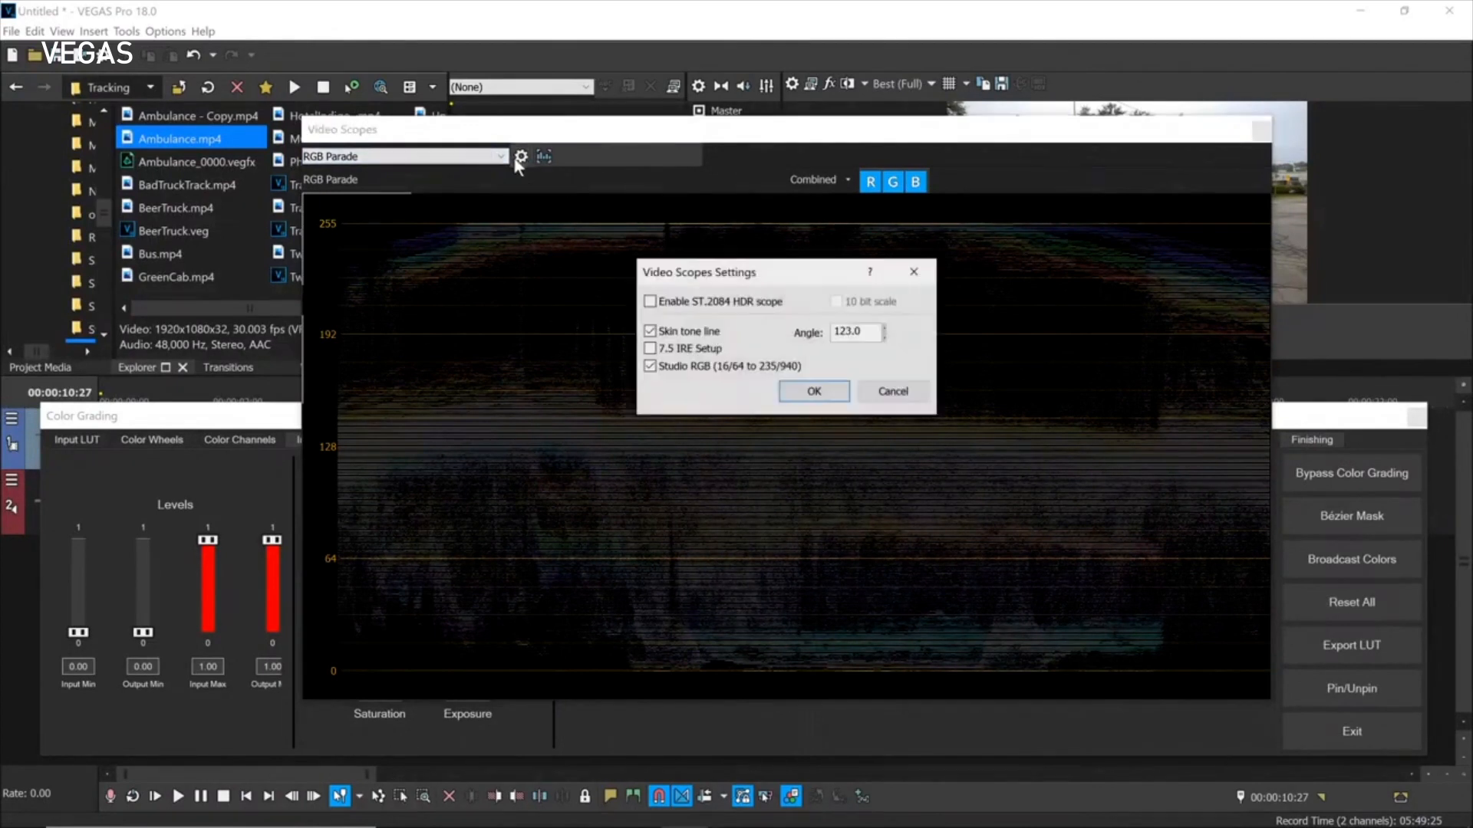
left_click(869, 390)
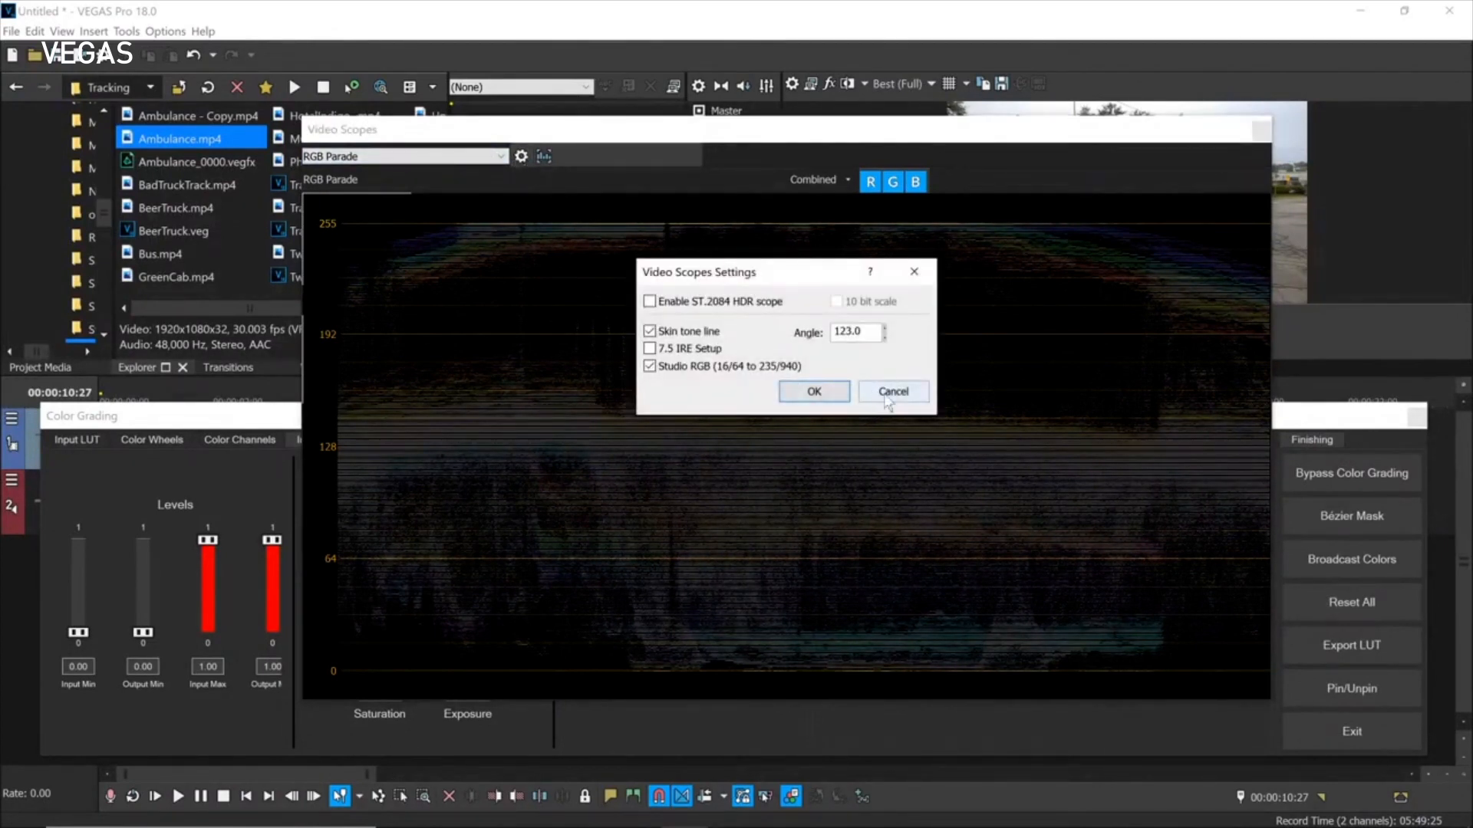
Change the parade display mode from Separate to Combined.
left_click(845, 178)
left_click(843, 199)
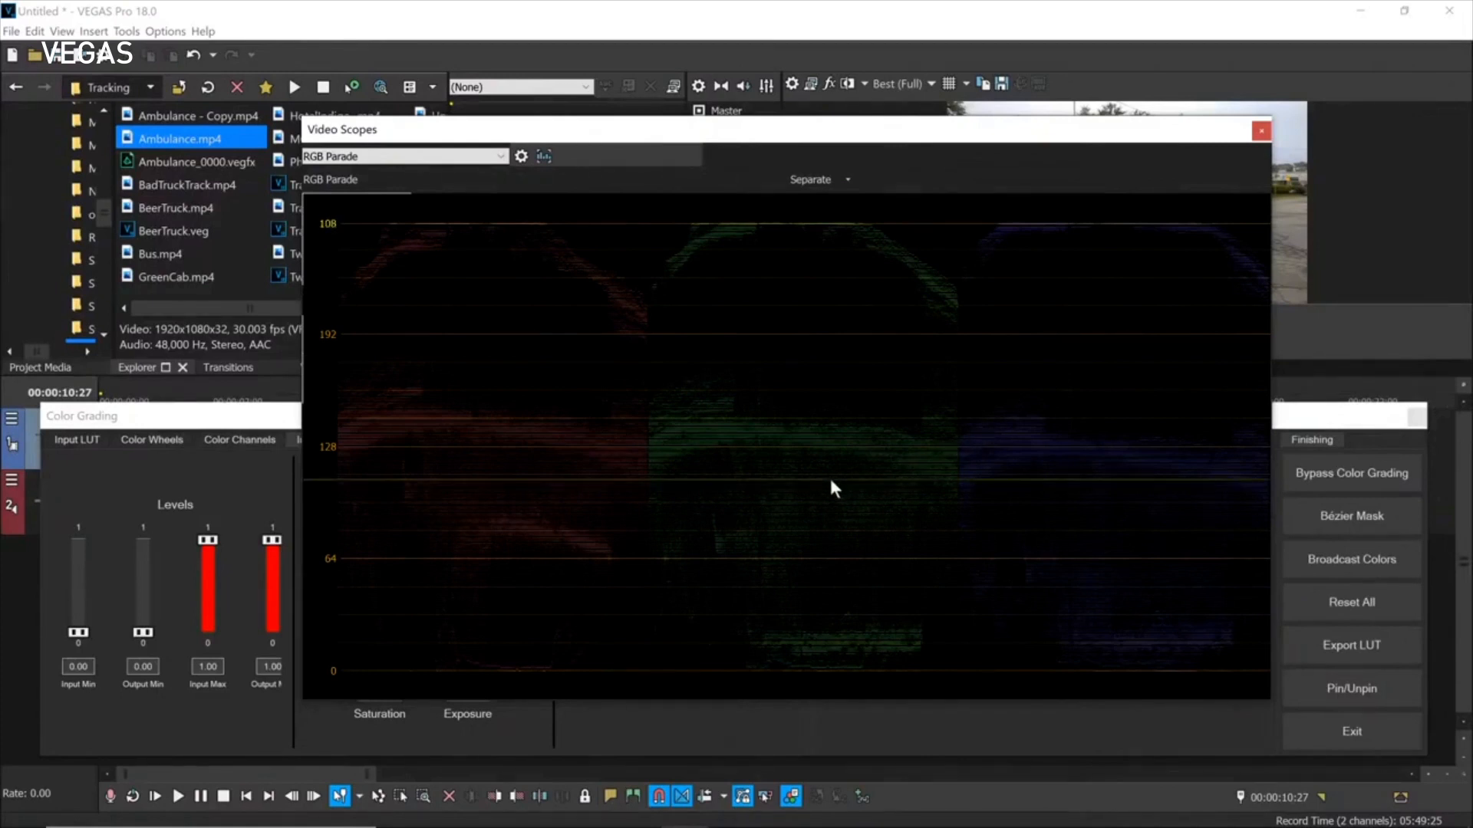
left_click(848, 180)
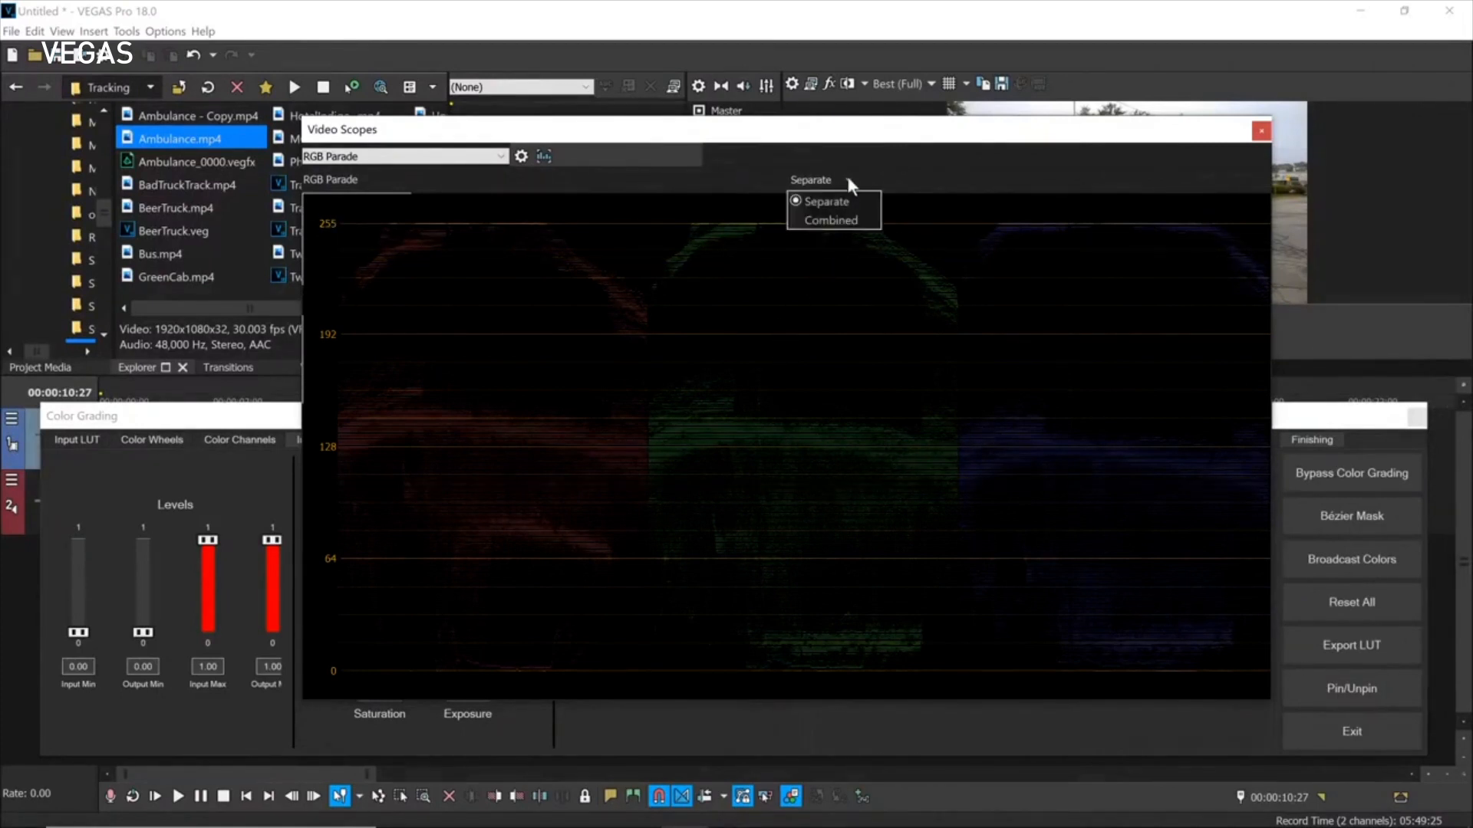
left_click(827, 223)
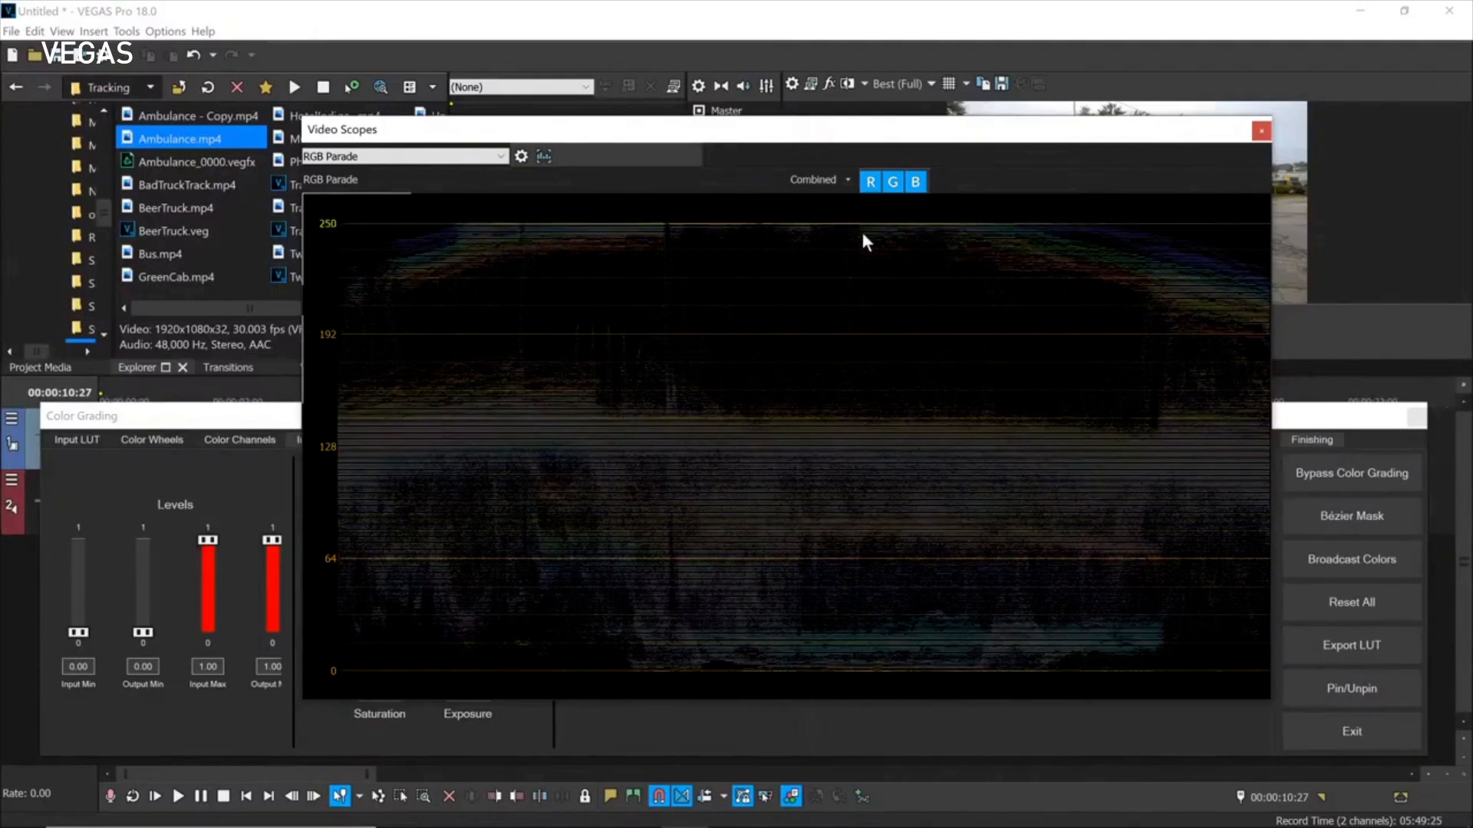
Hide the R, G and B channels, then turn all three back on.
left_click(870, 181)
left_click(892, 182)
left_click(915, 181)
left_click(892, 181)
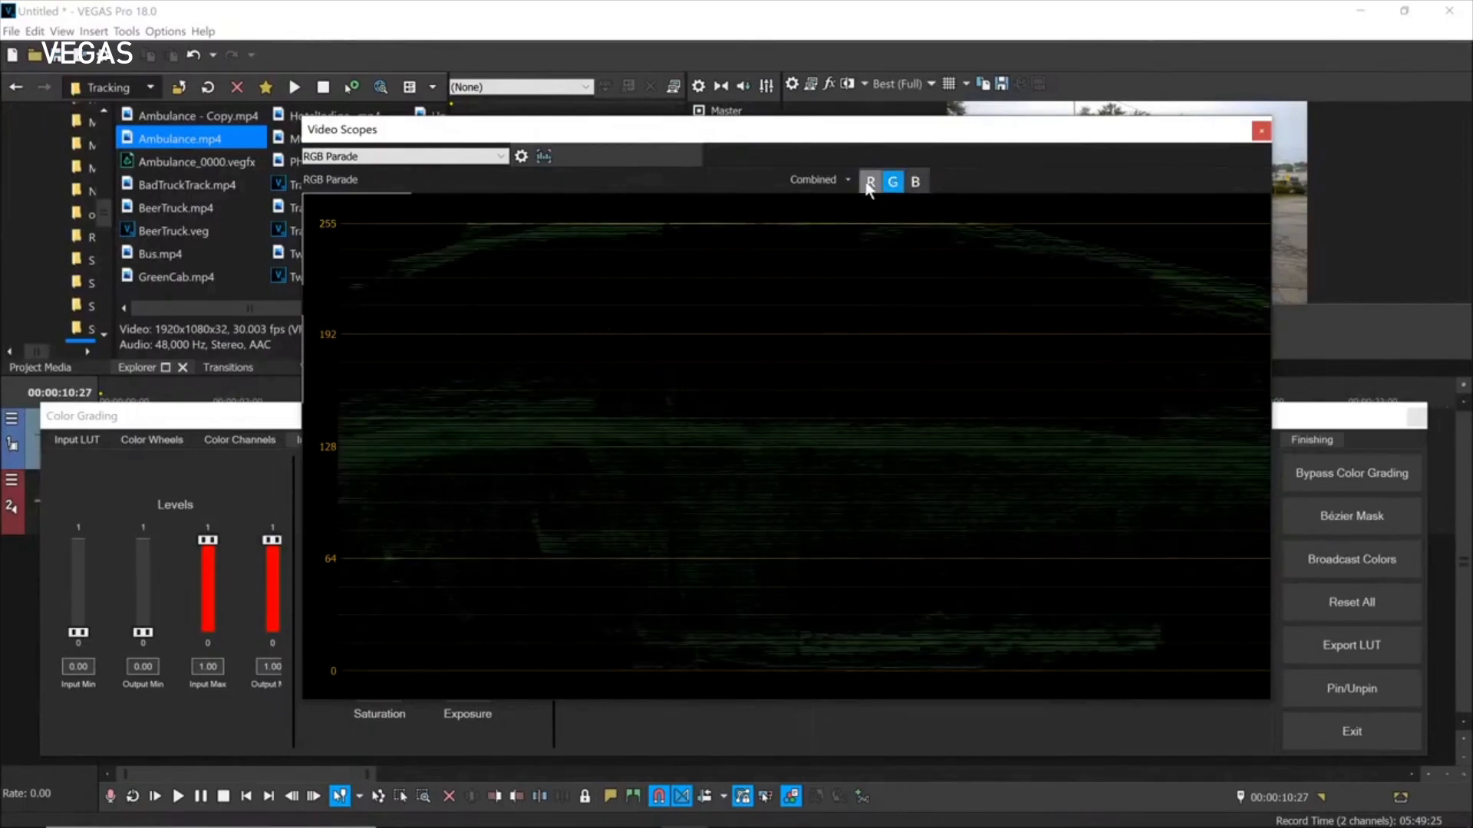
left_click(869, 181)
left_click(915, 182)
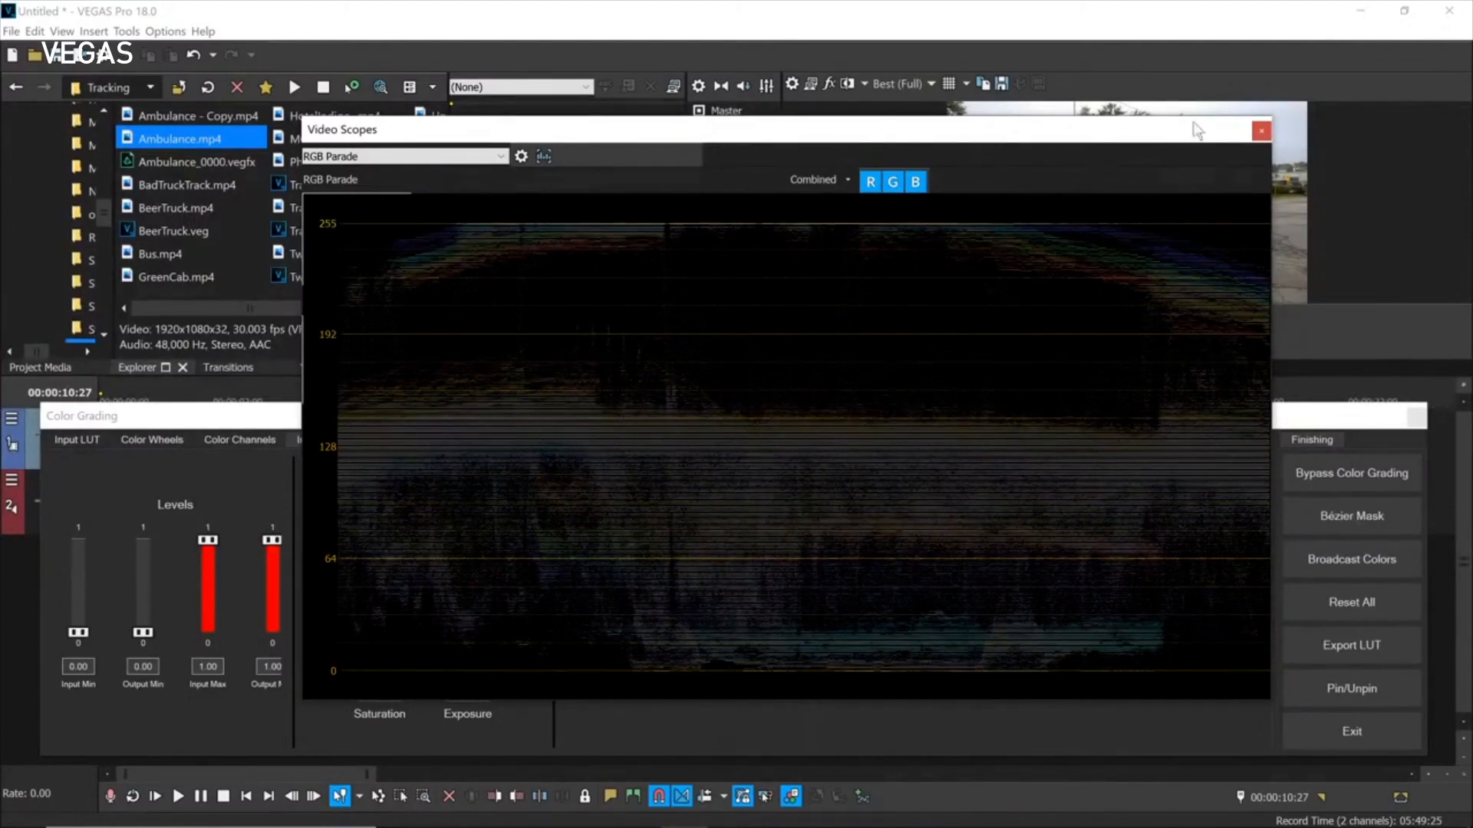
Dock the Video Scopes, re-dock Color Grading, then close the Color Grading panel.
left_click_drag(324, 131, 489, 84)
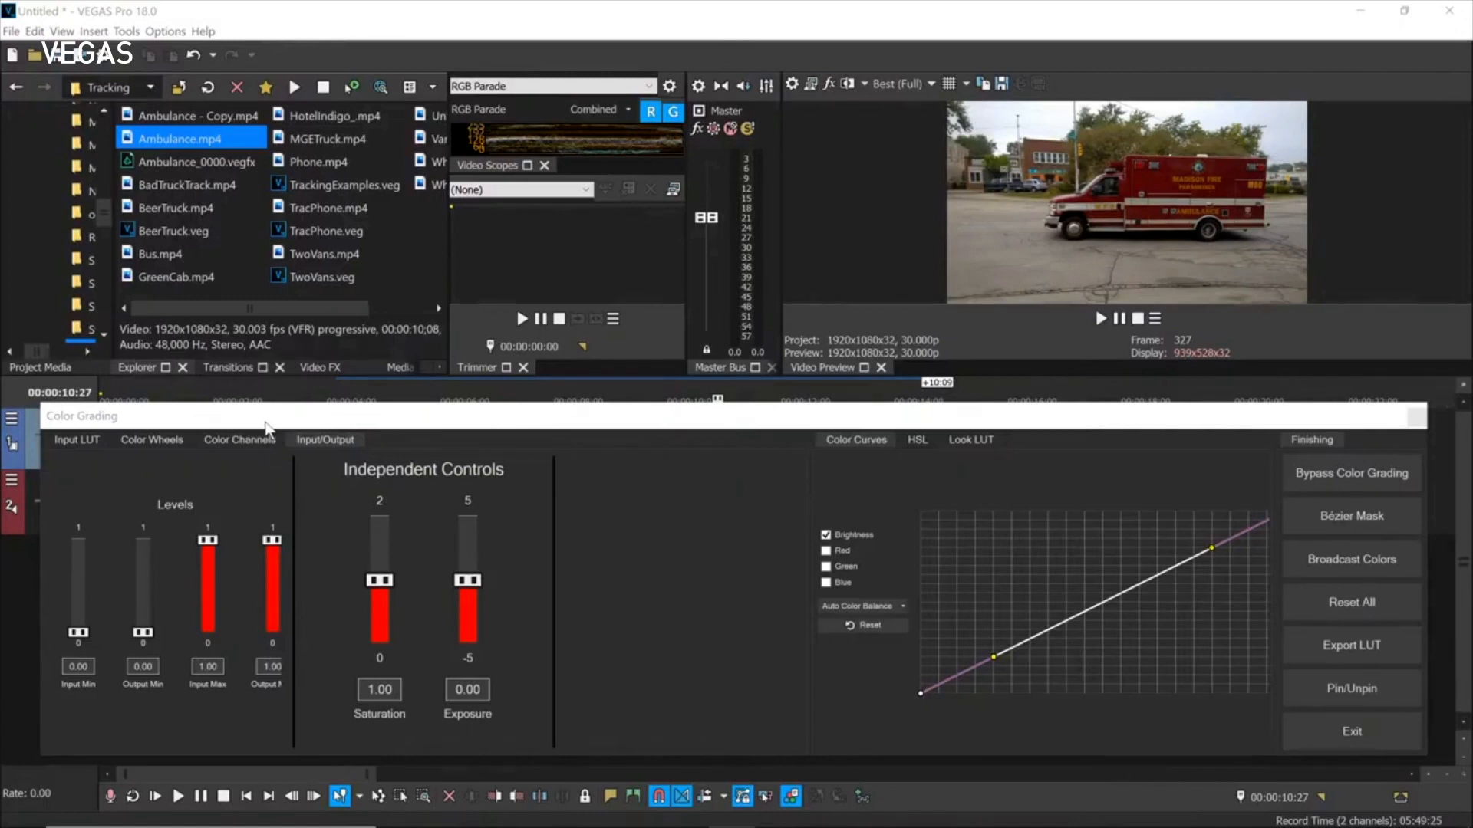
left_click(1350, 688)
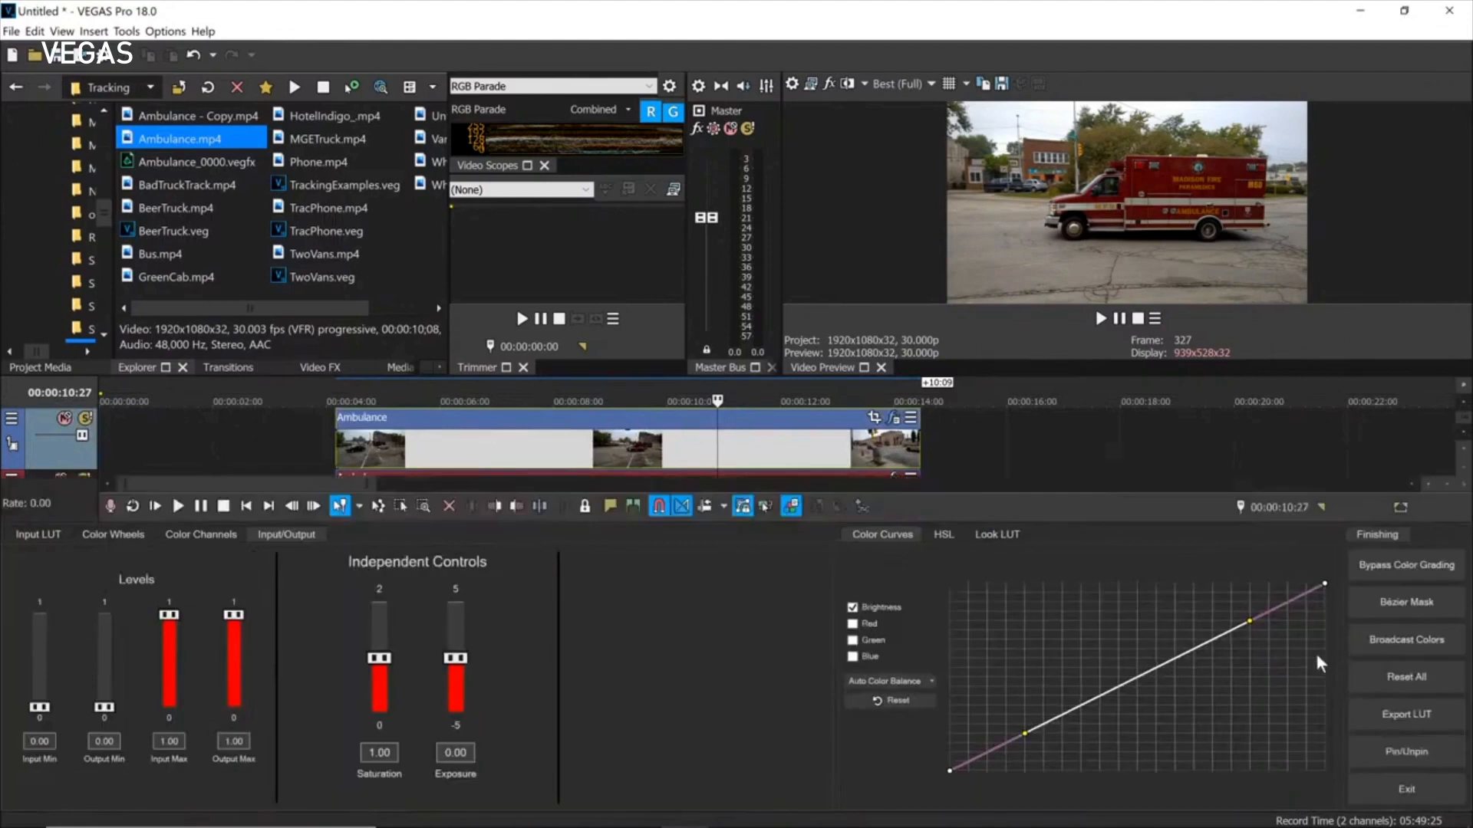
left_click(790, 507)
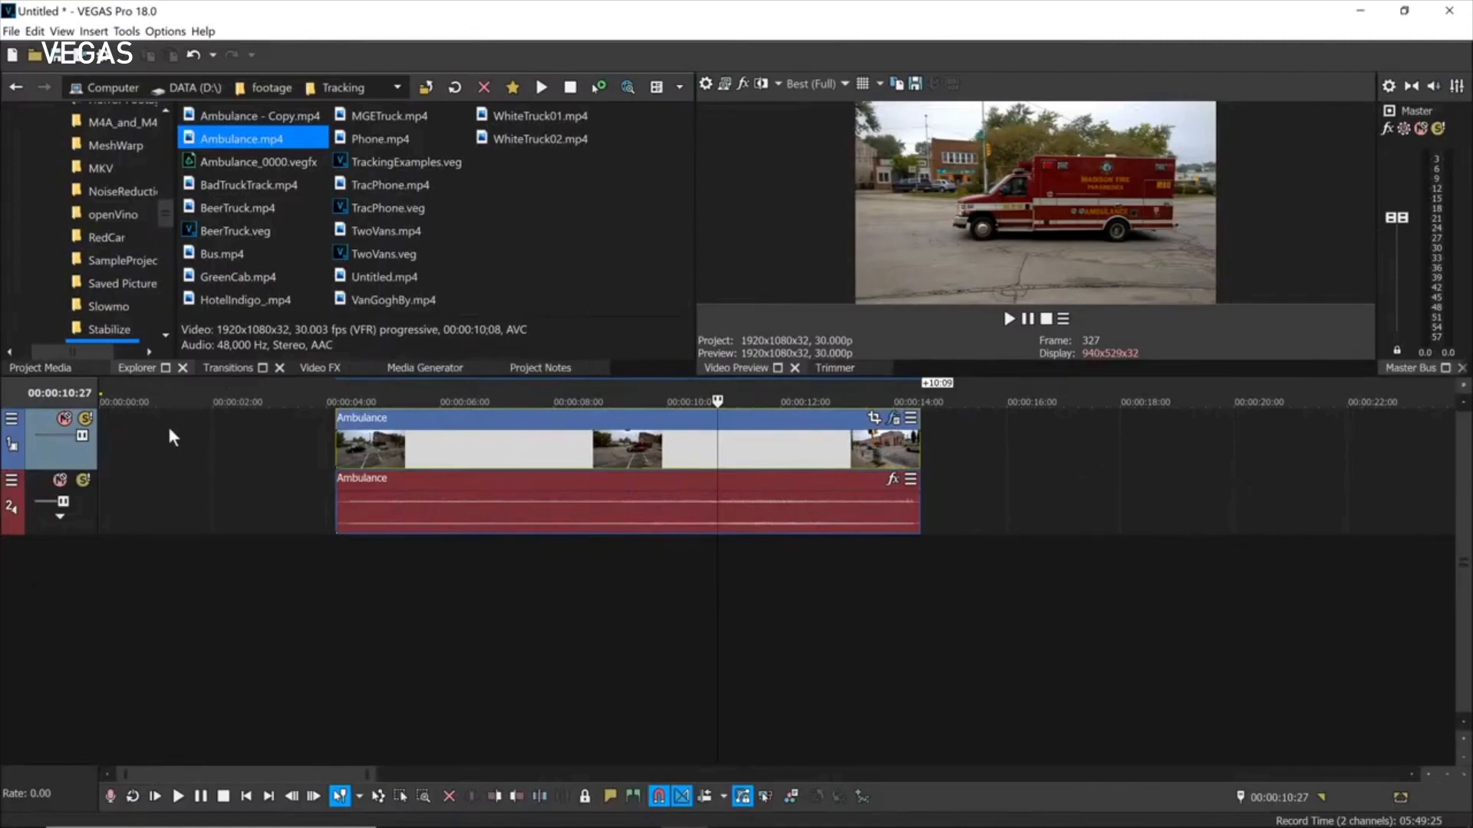
left_click(230, 366)
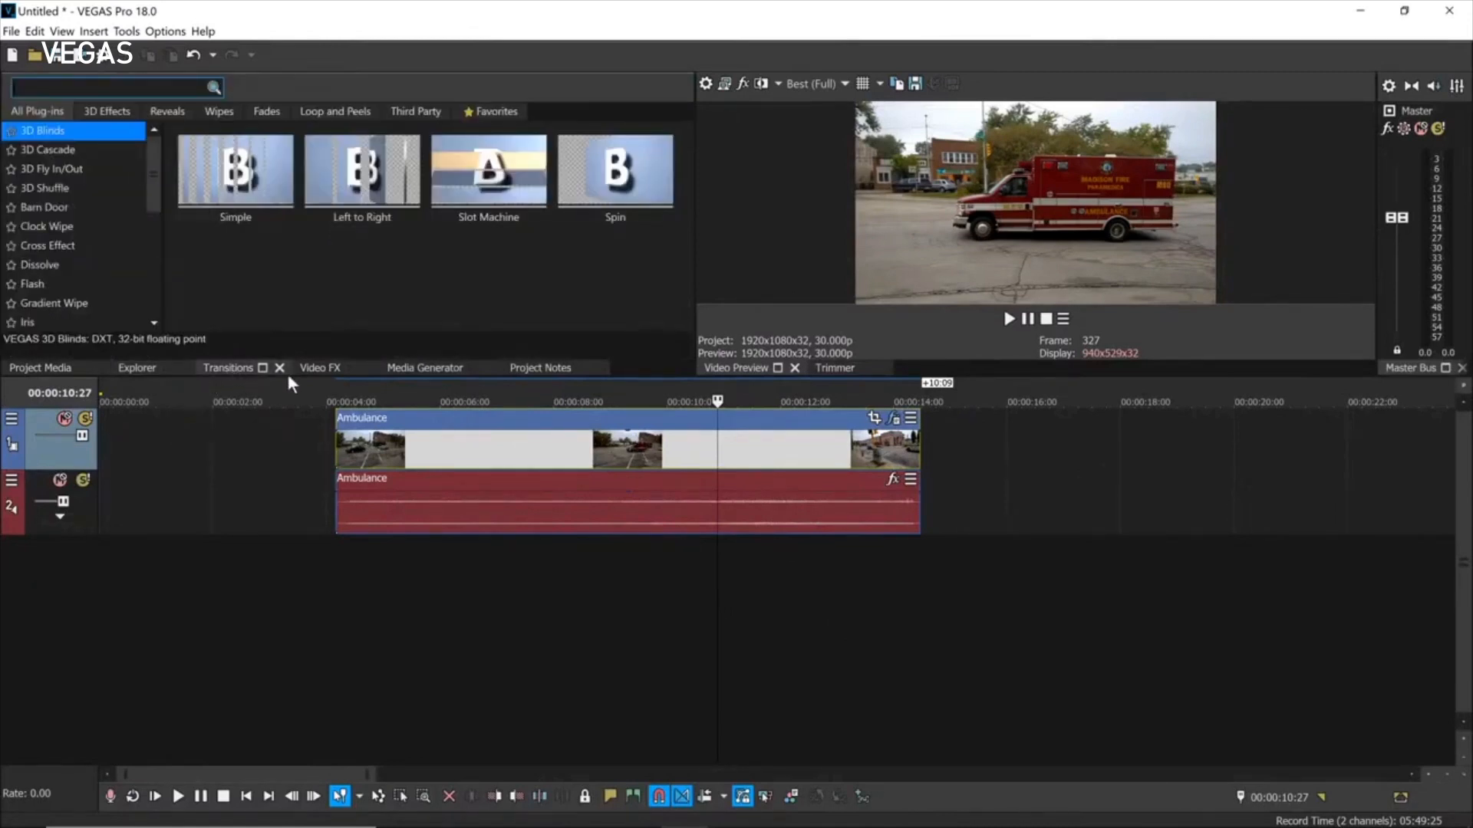
left_click(319, 367)
left_click(419, 369)
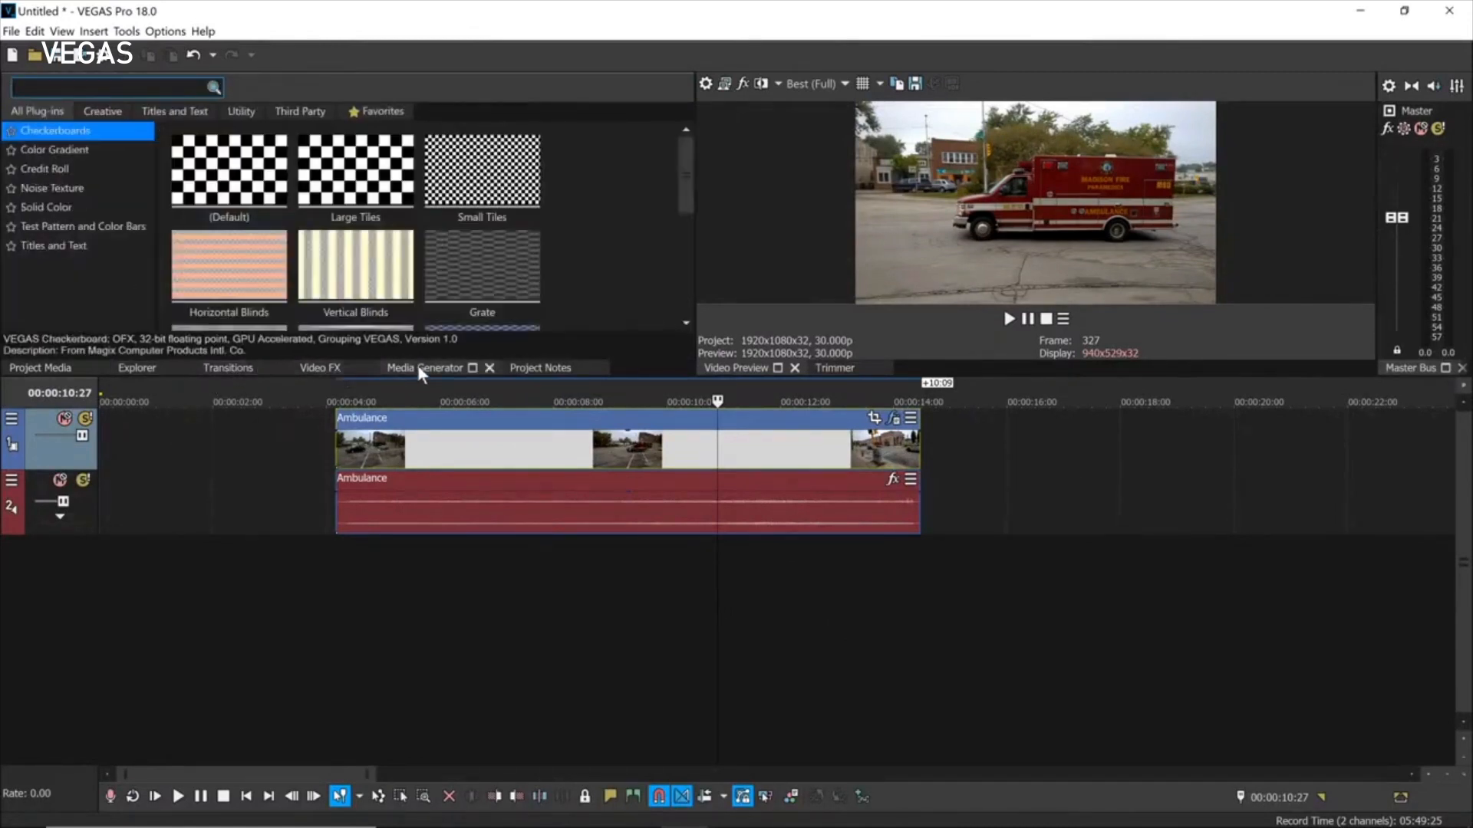
left_click(315, 367)
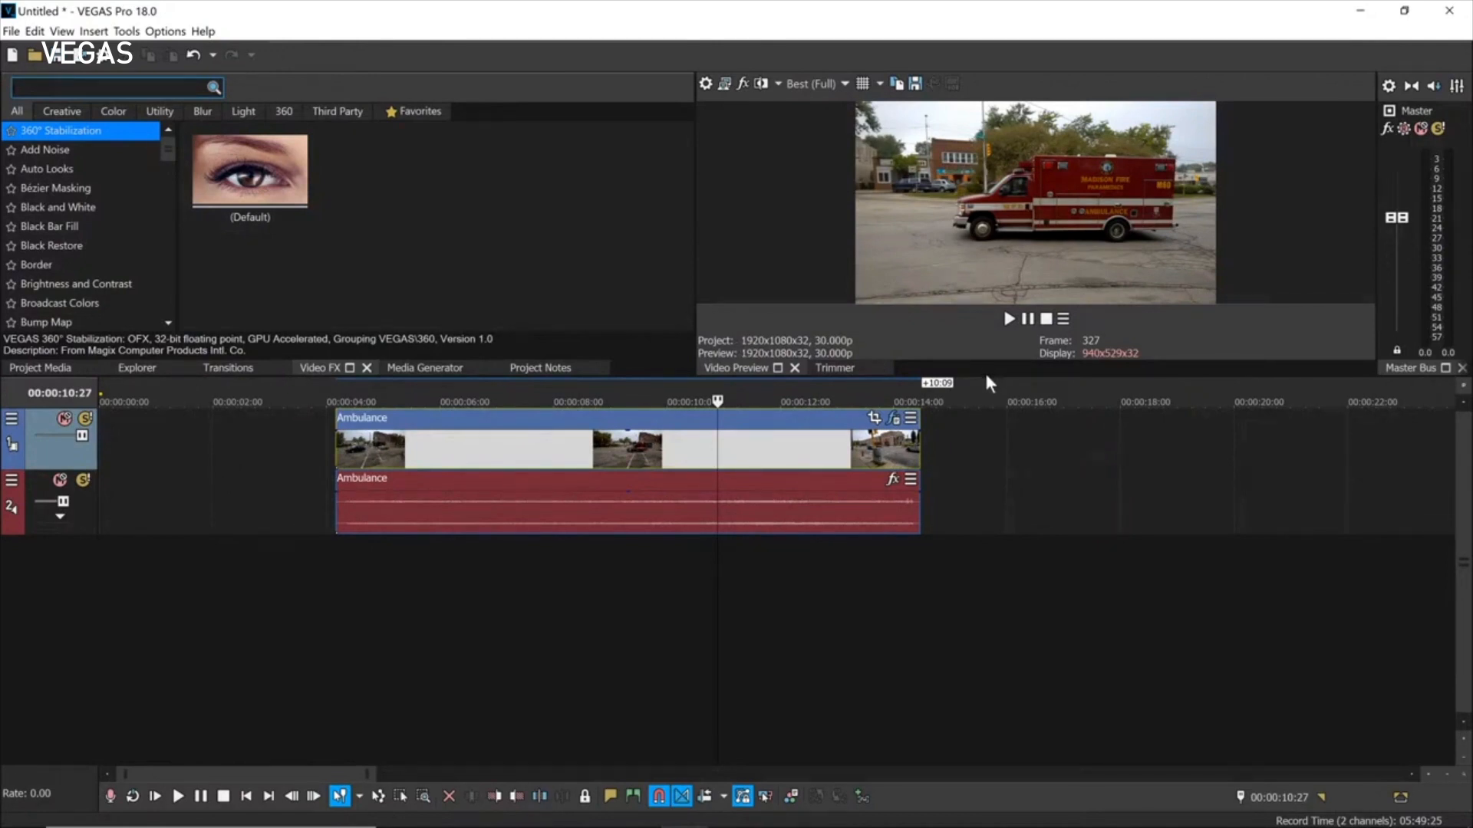
left_click_drag(985, 376, 1016, 557)
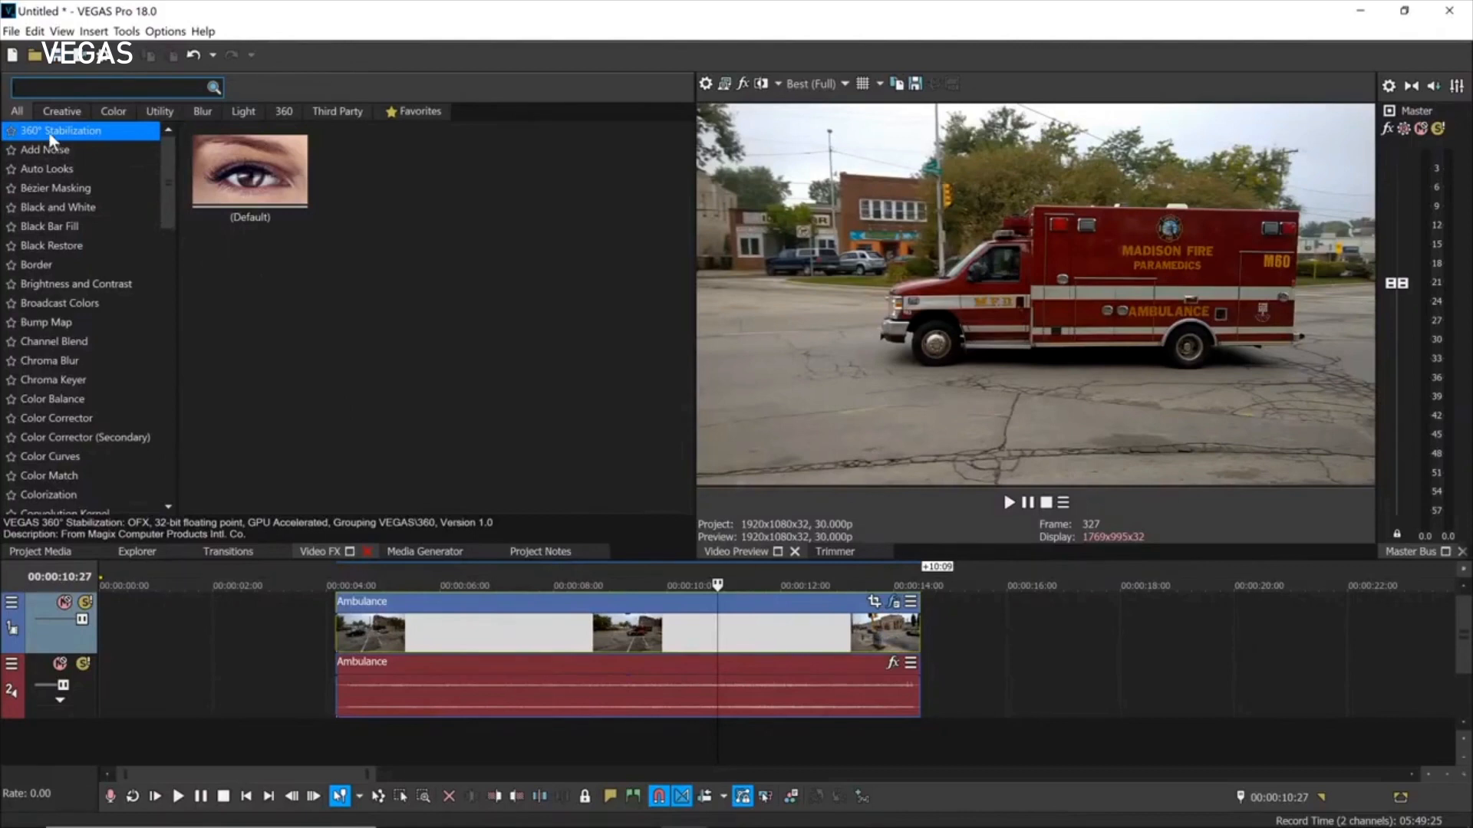
mouse_move(167, 174)
left_mouse_down()
mouse_move(176, 450)
mouse_move(162, 166)
left_mouse_up()
left_click(60, 112)
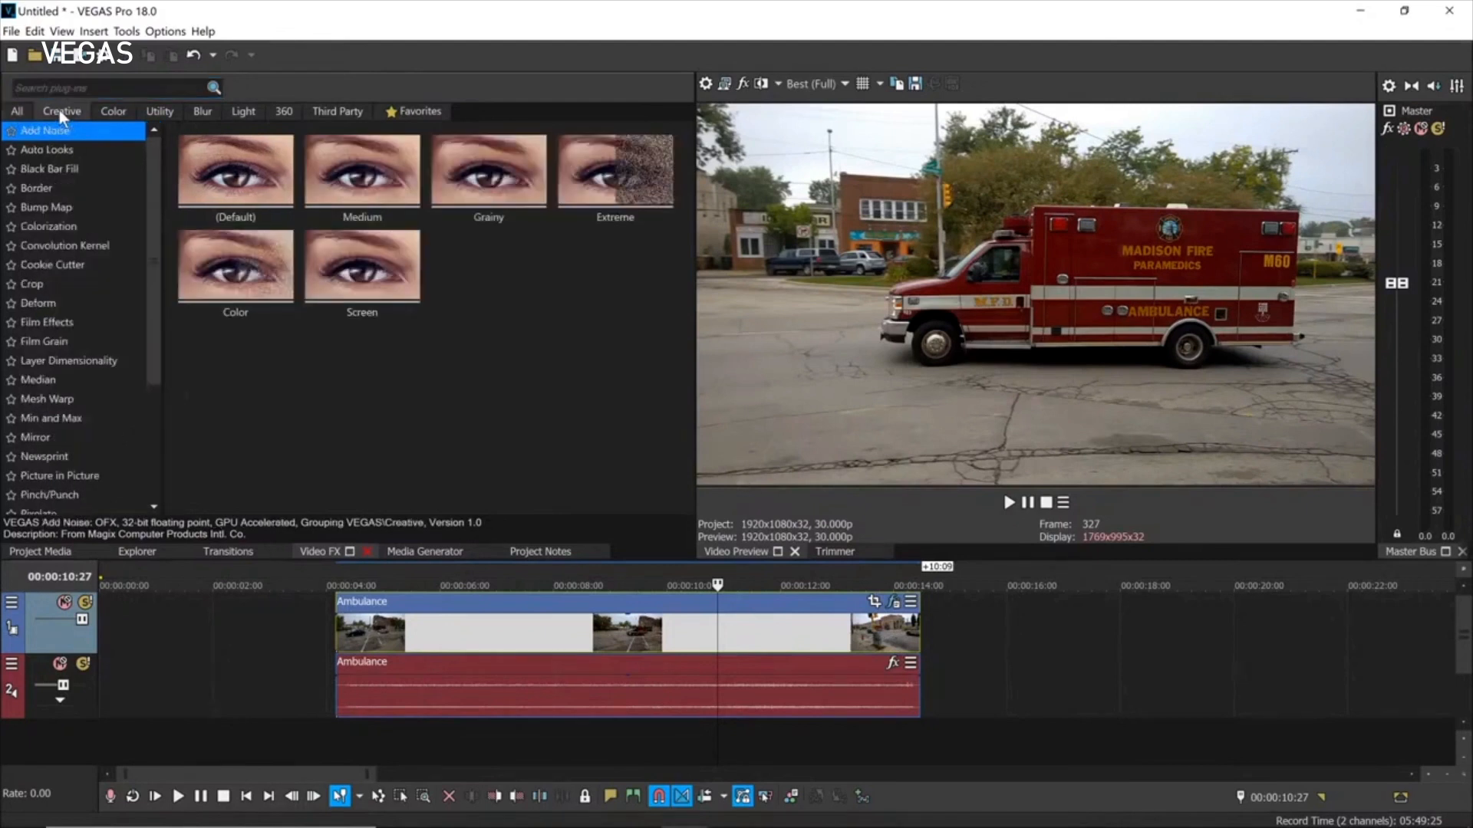
left_click(201, 110)
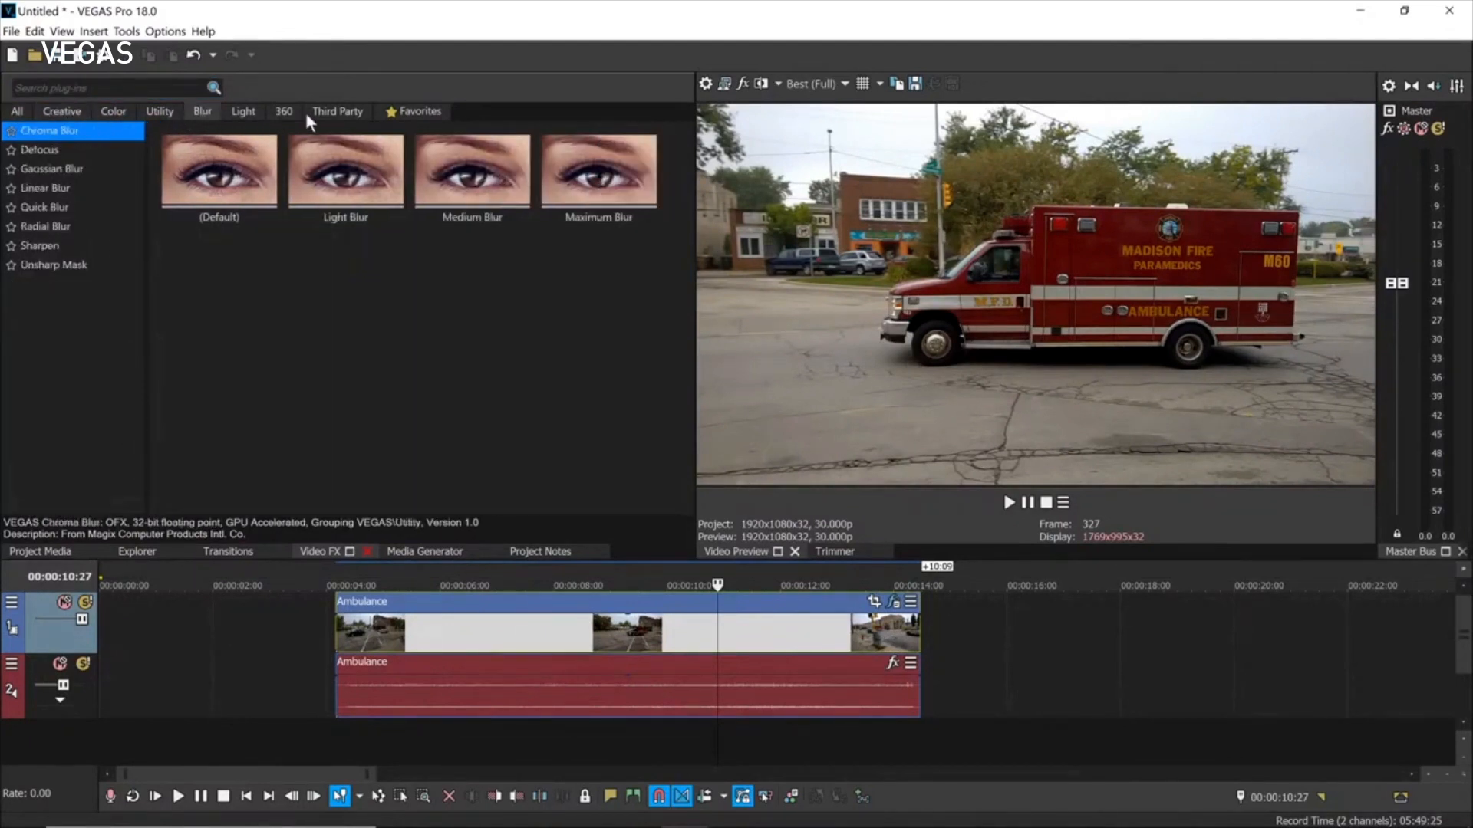
left_click(23, 114)
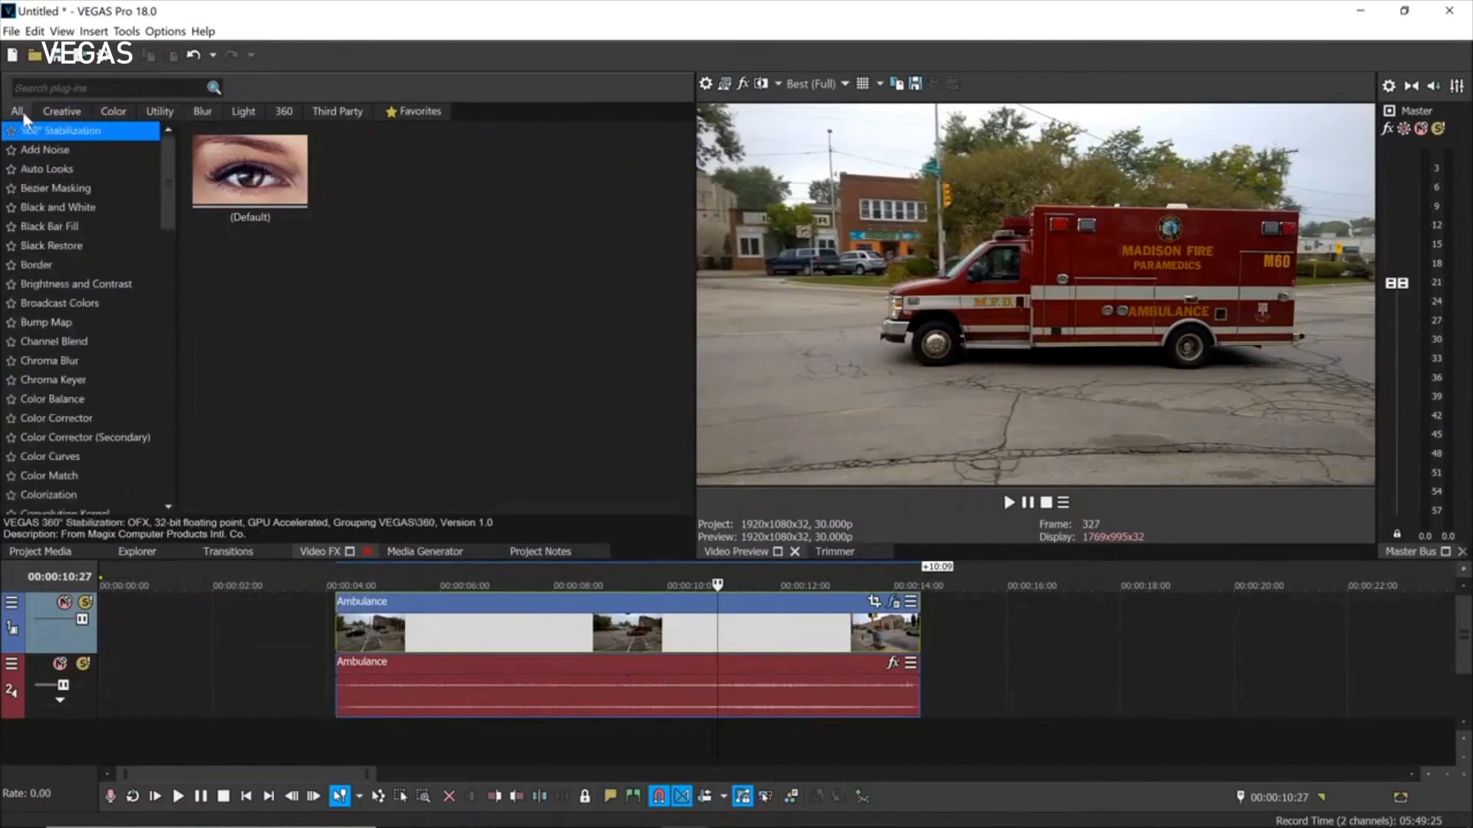
Star Black and White and Border as favourites and preview their presets in Favorites.
left_click(11, 208)
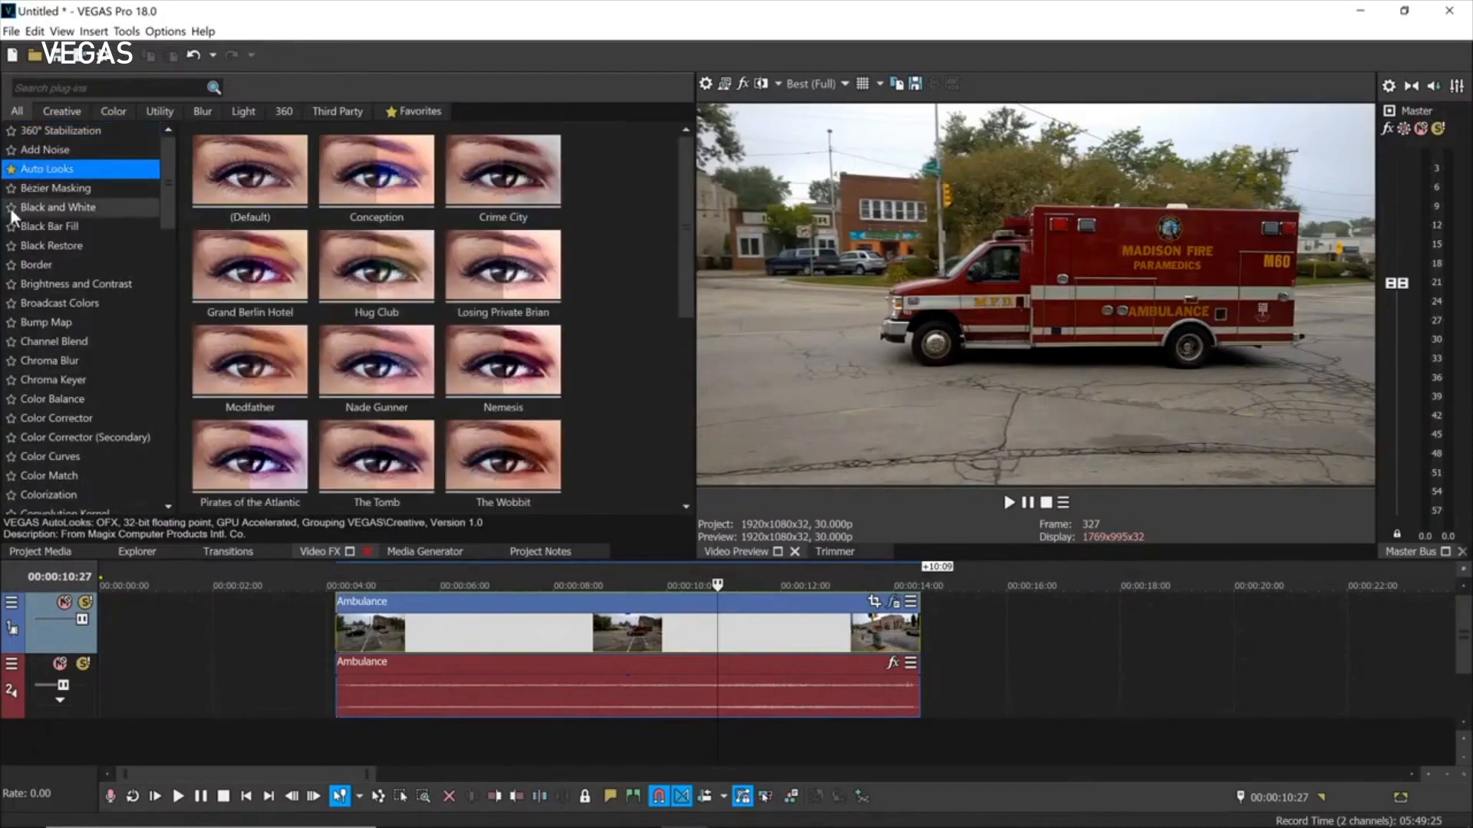
left_click(31, 270)
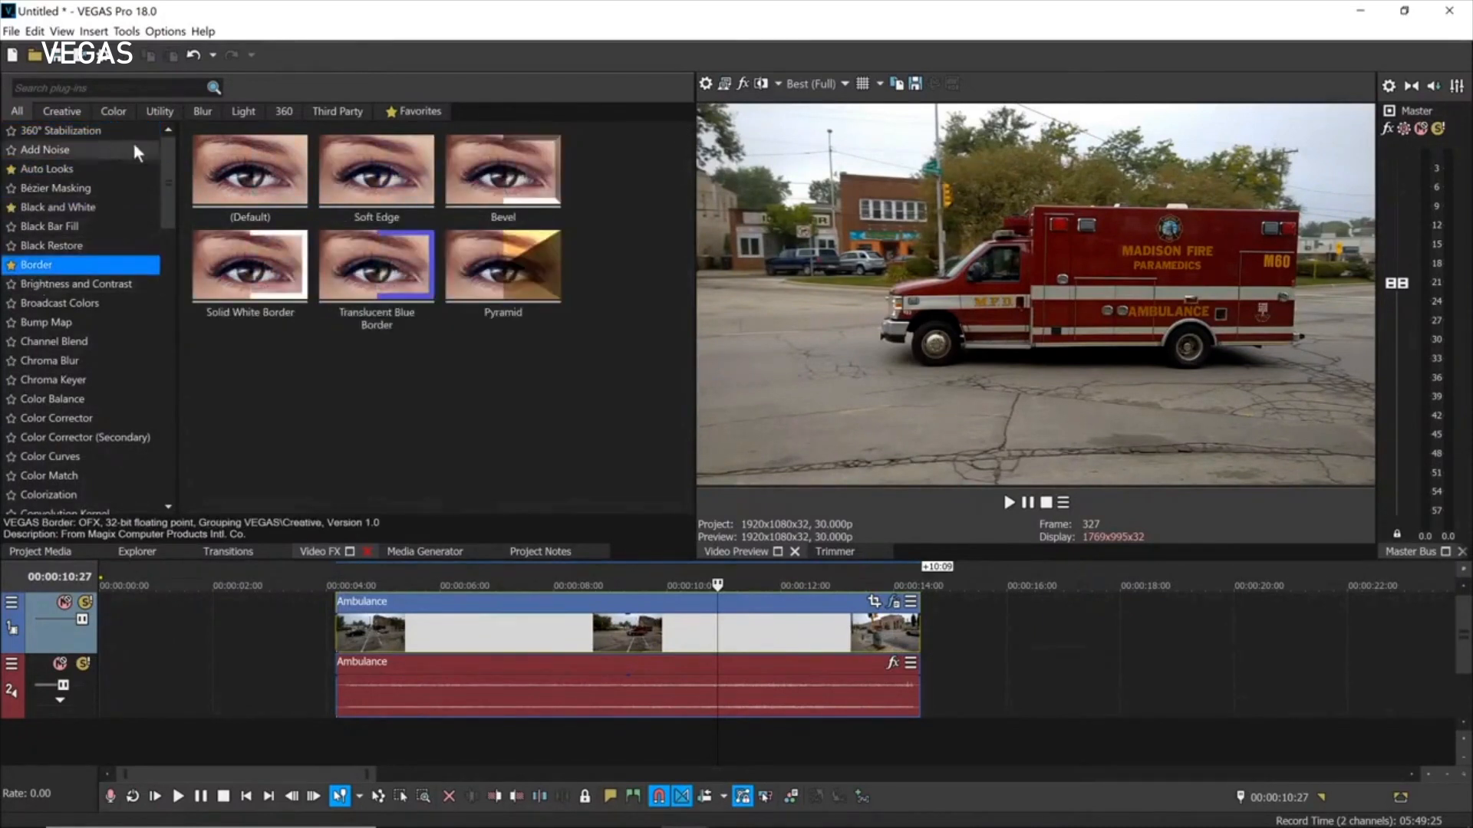
left_click(421, 111)
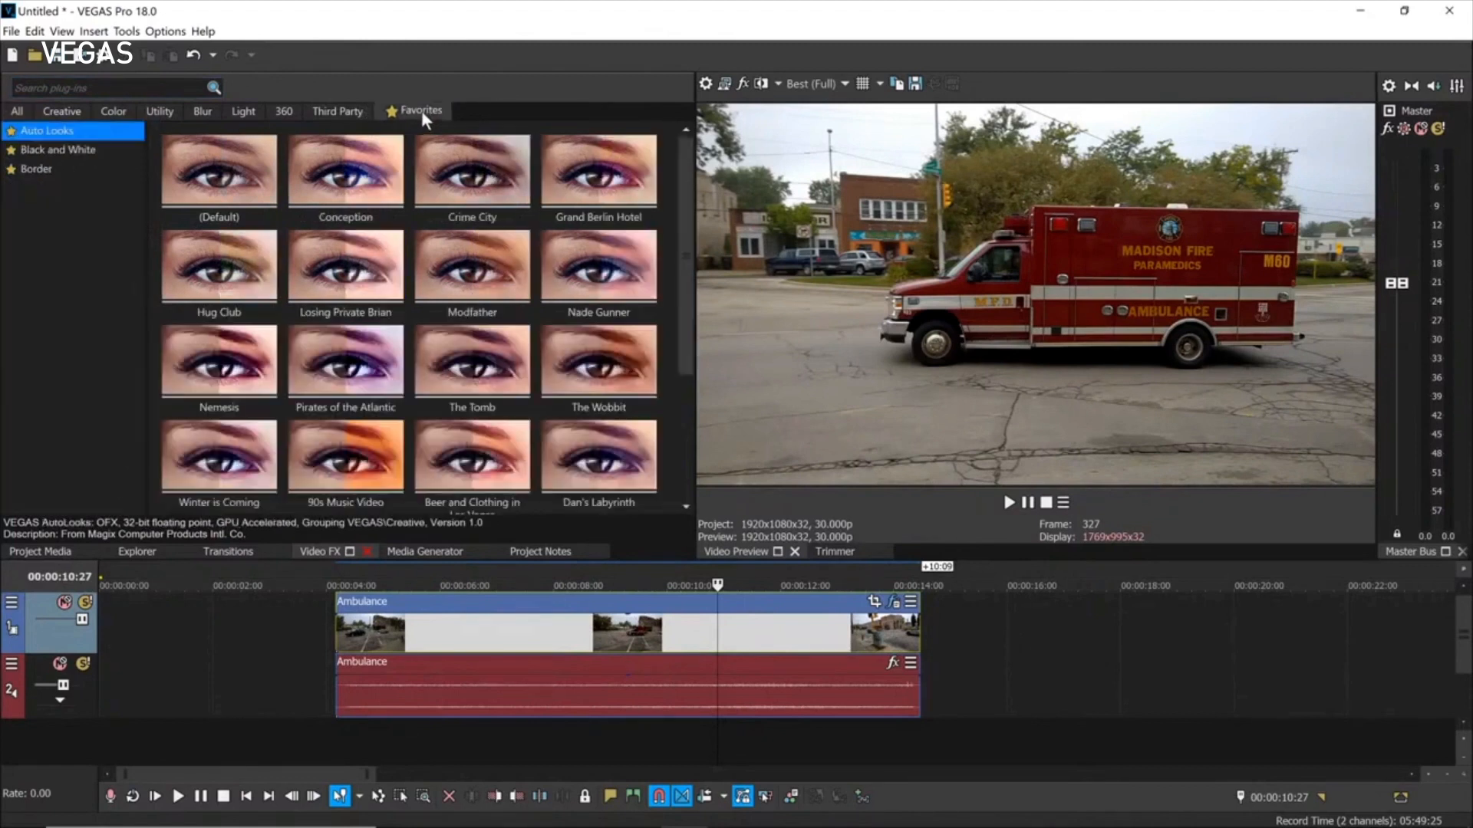
left_click(46, 151)
left_click(39, 170)
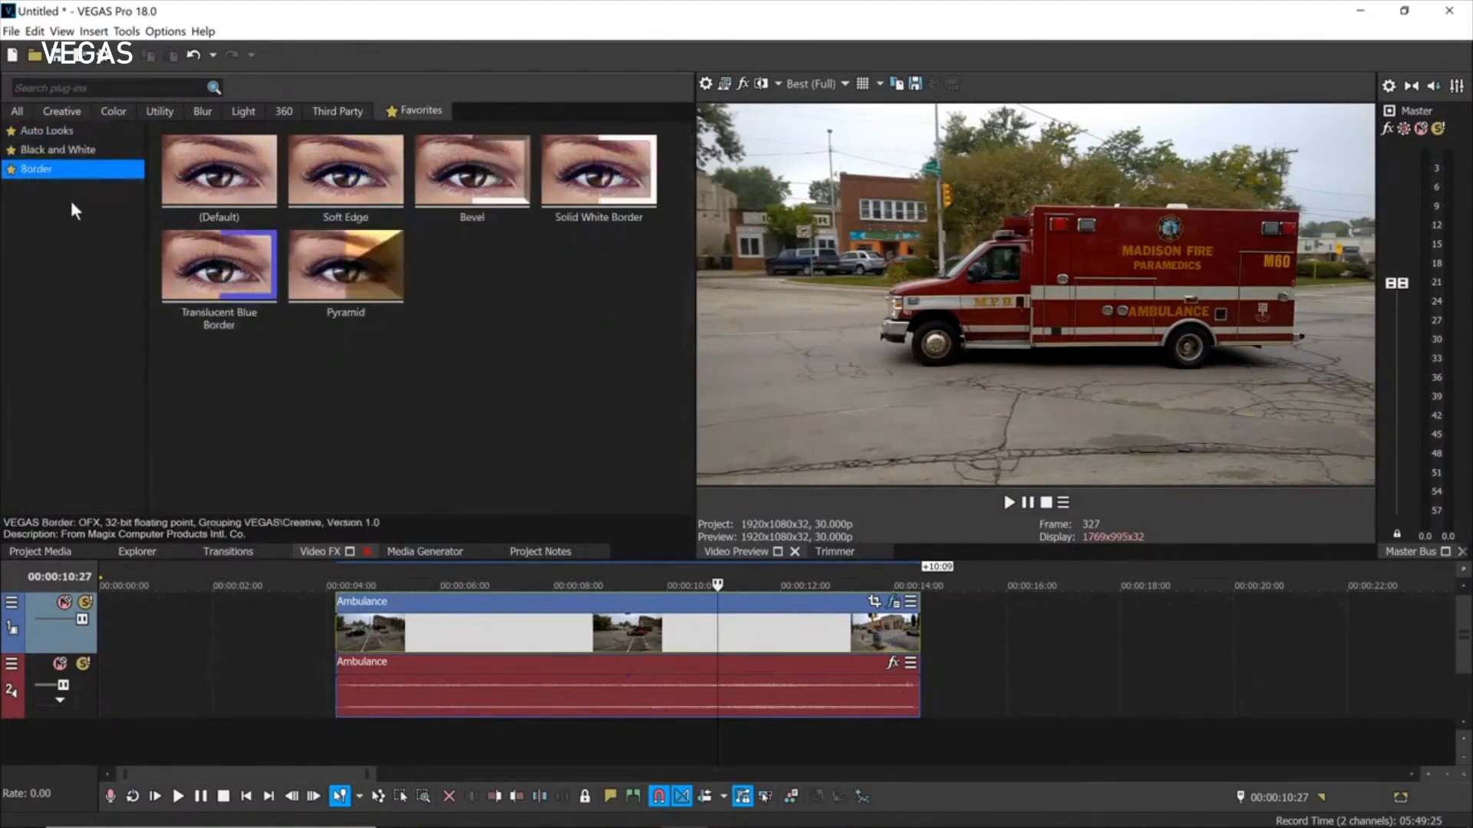
Unstar Border, Black and White and Auto Looks, then return to the full effects list.
left_click(10, 169)
left_click(11, 150)
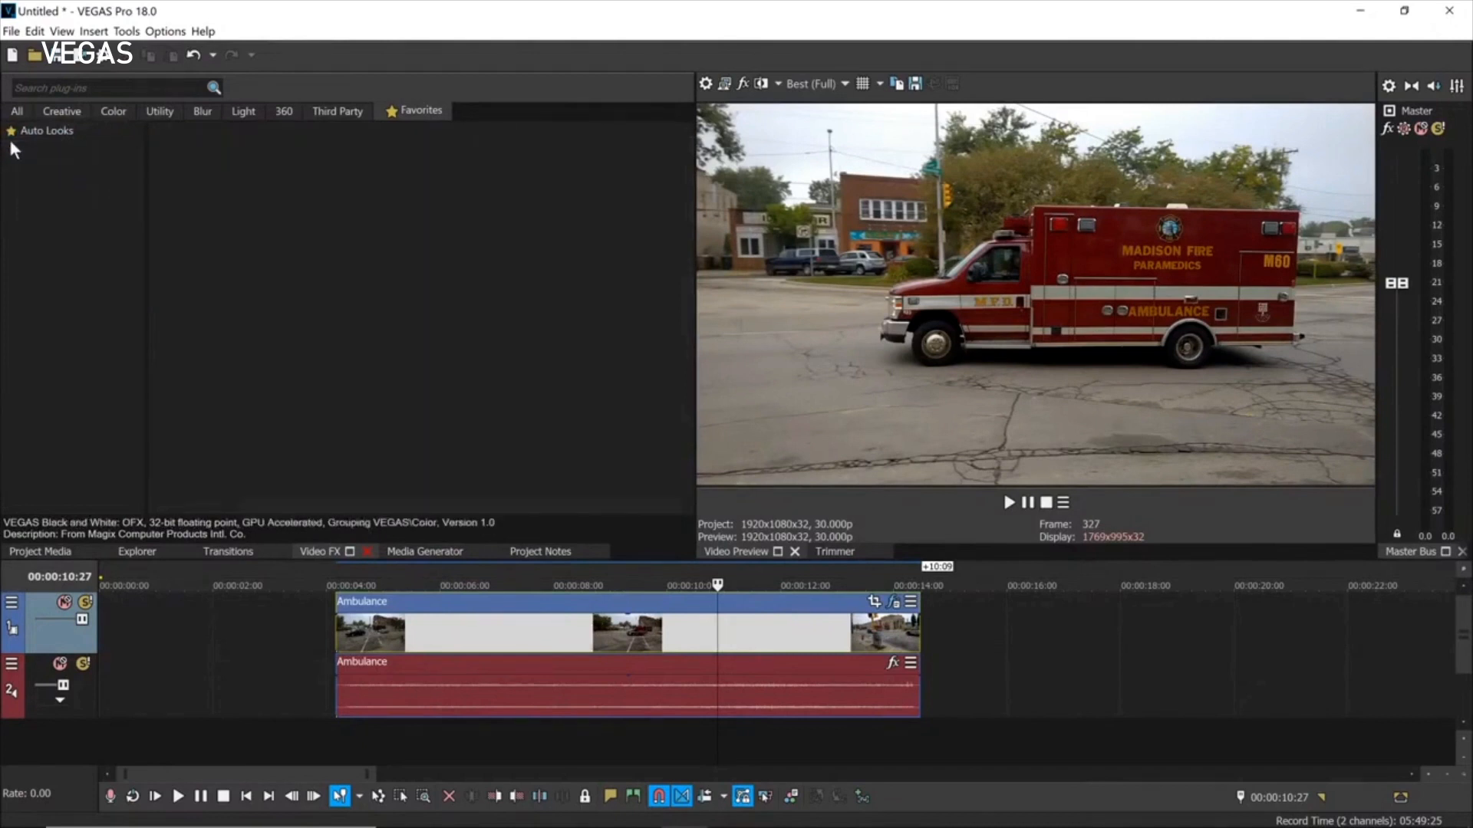
left_click(11, 131)
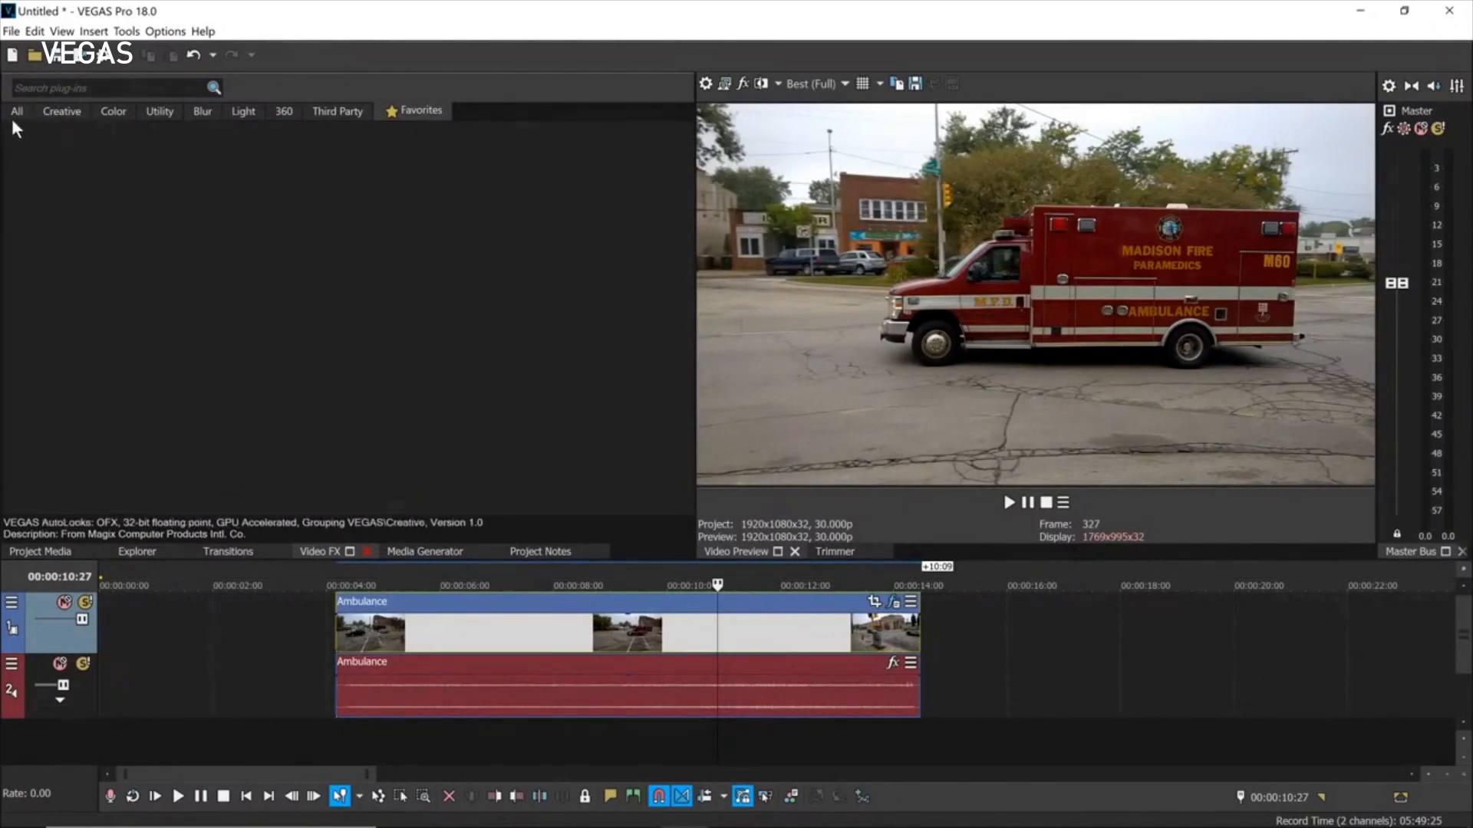
left_click(16, 111)
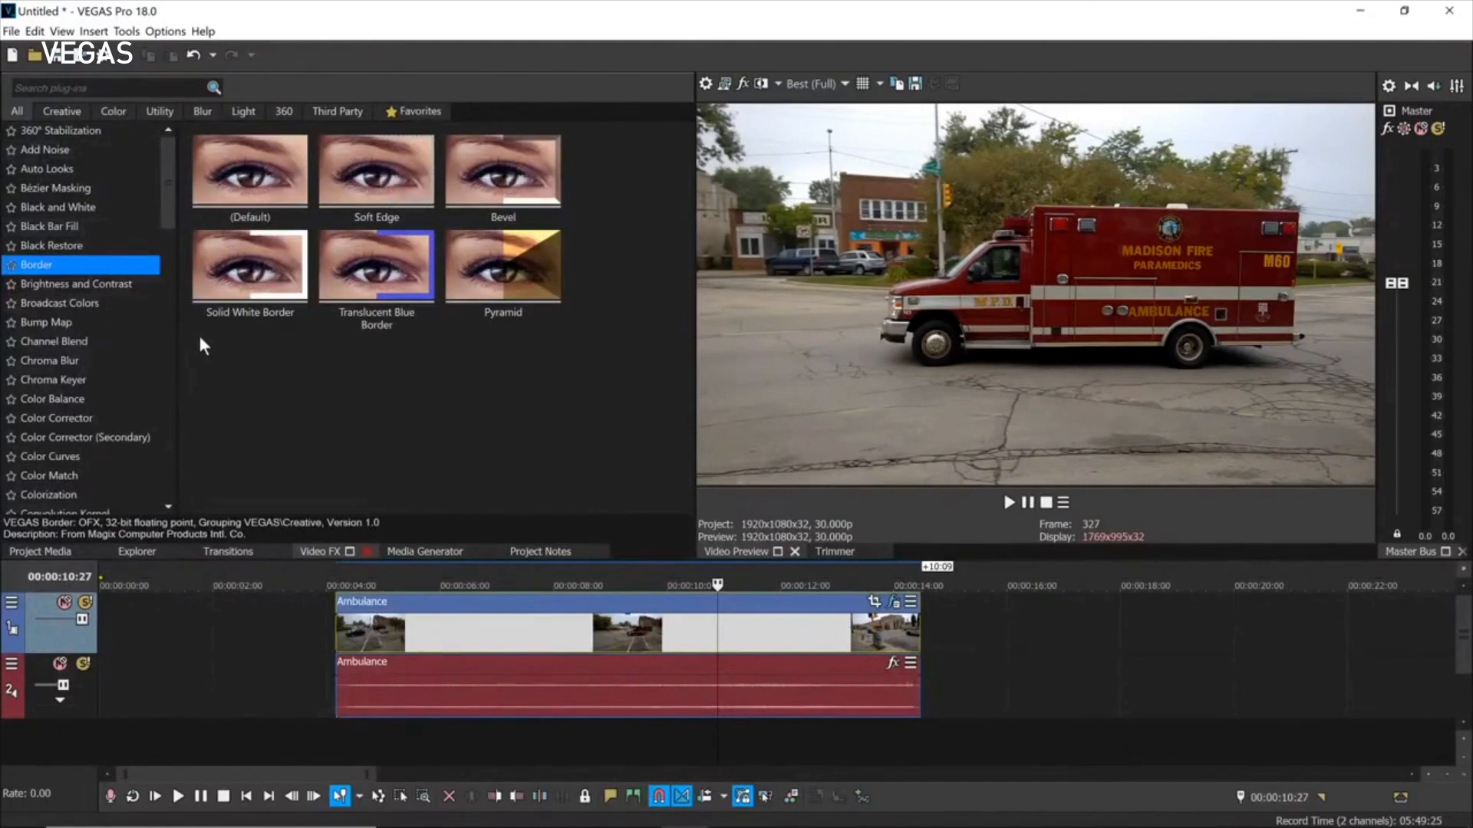
left_click(116, 111)
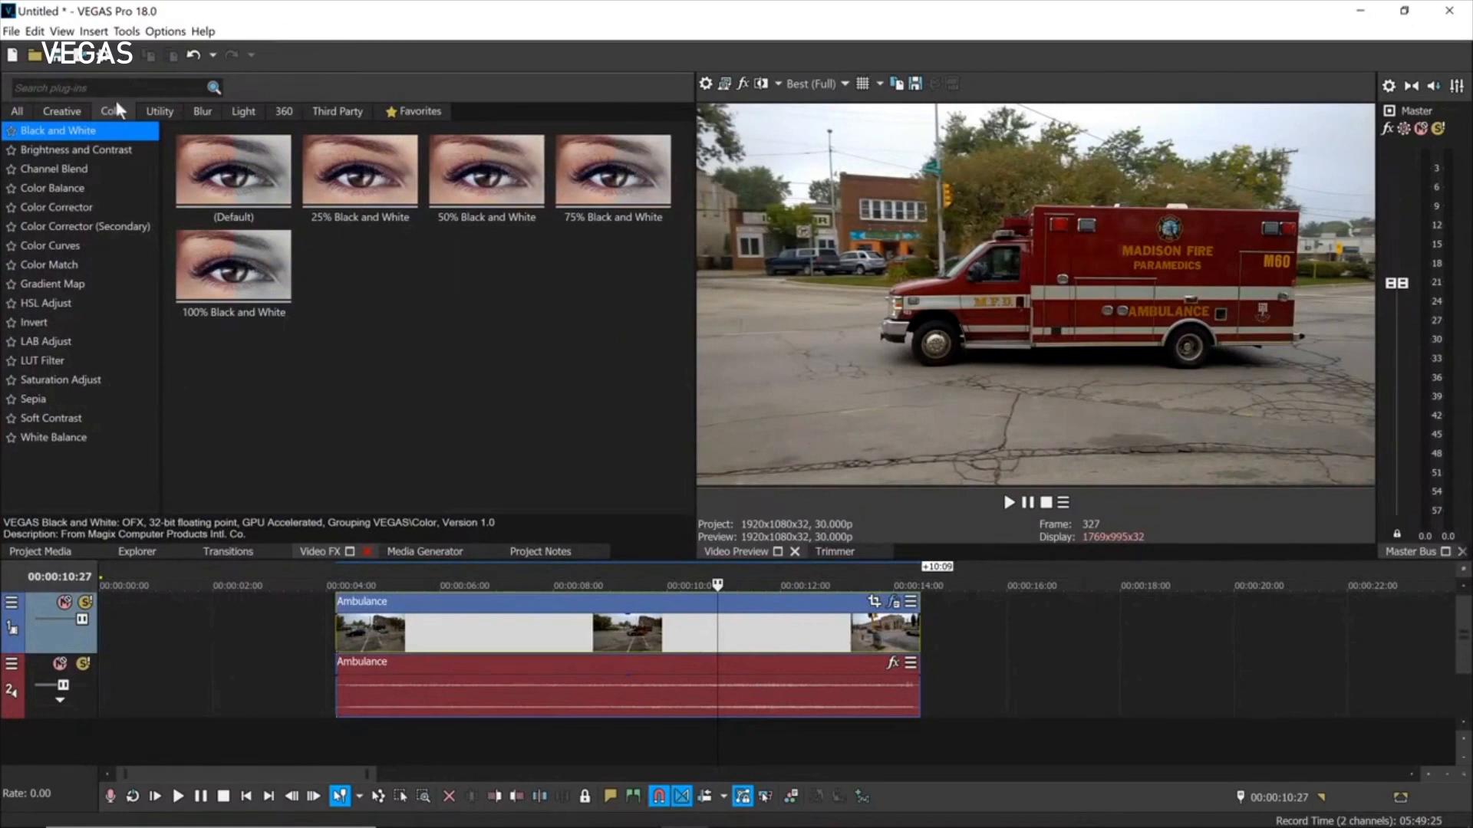
left_click(16, 113)
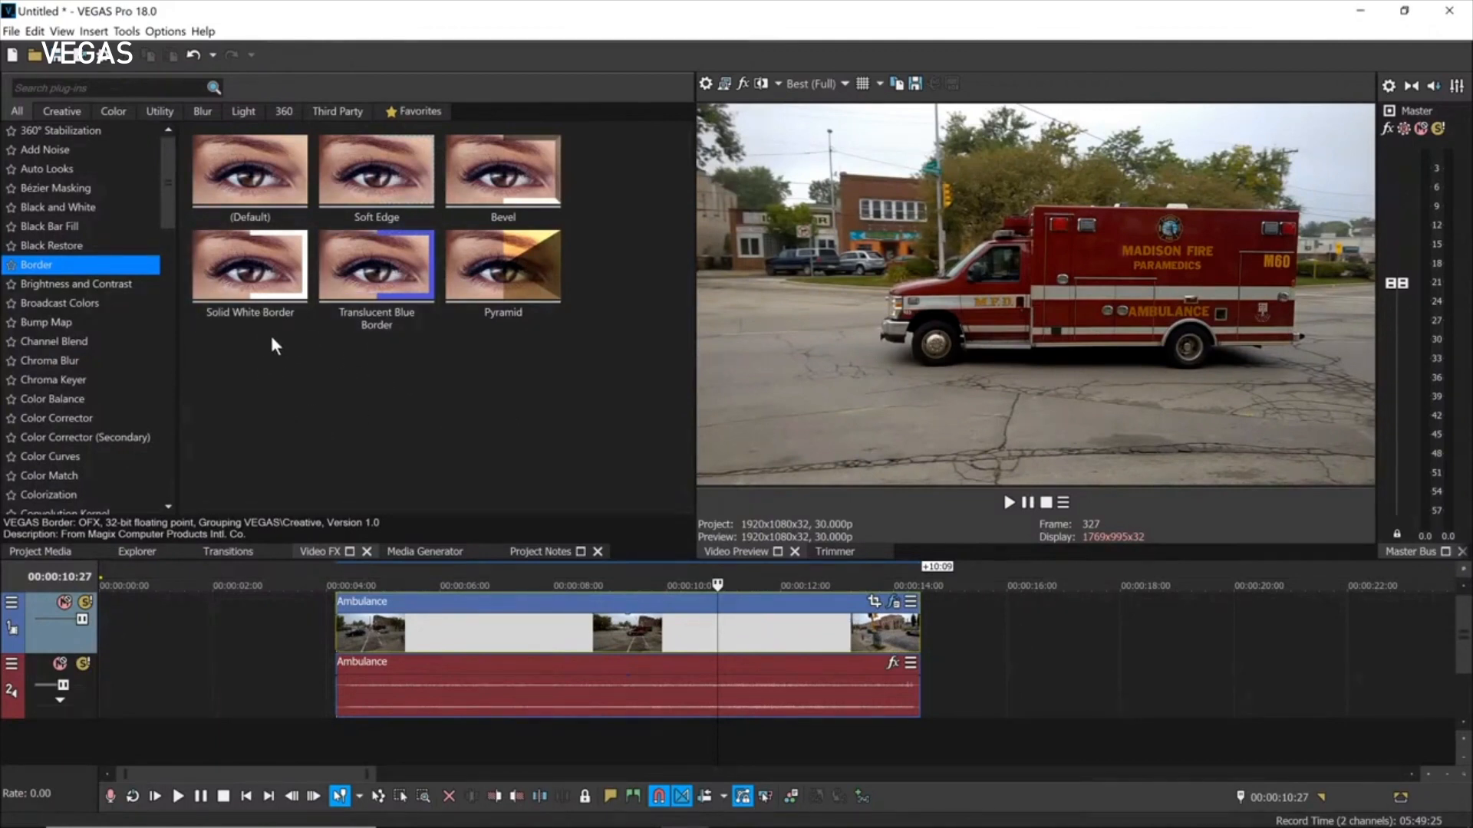
left_click_drag(162, 185, 154, 431)
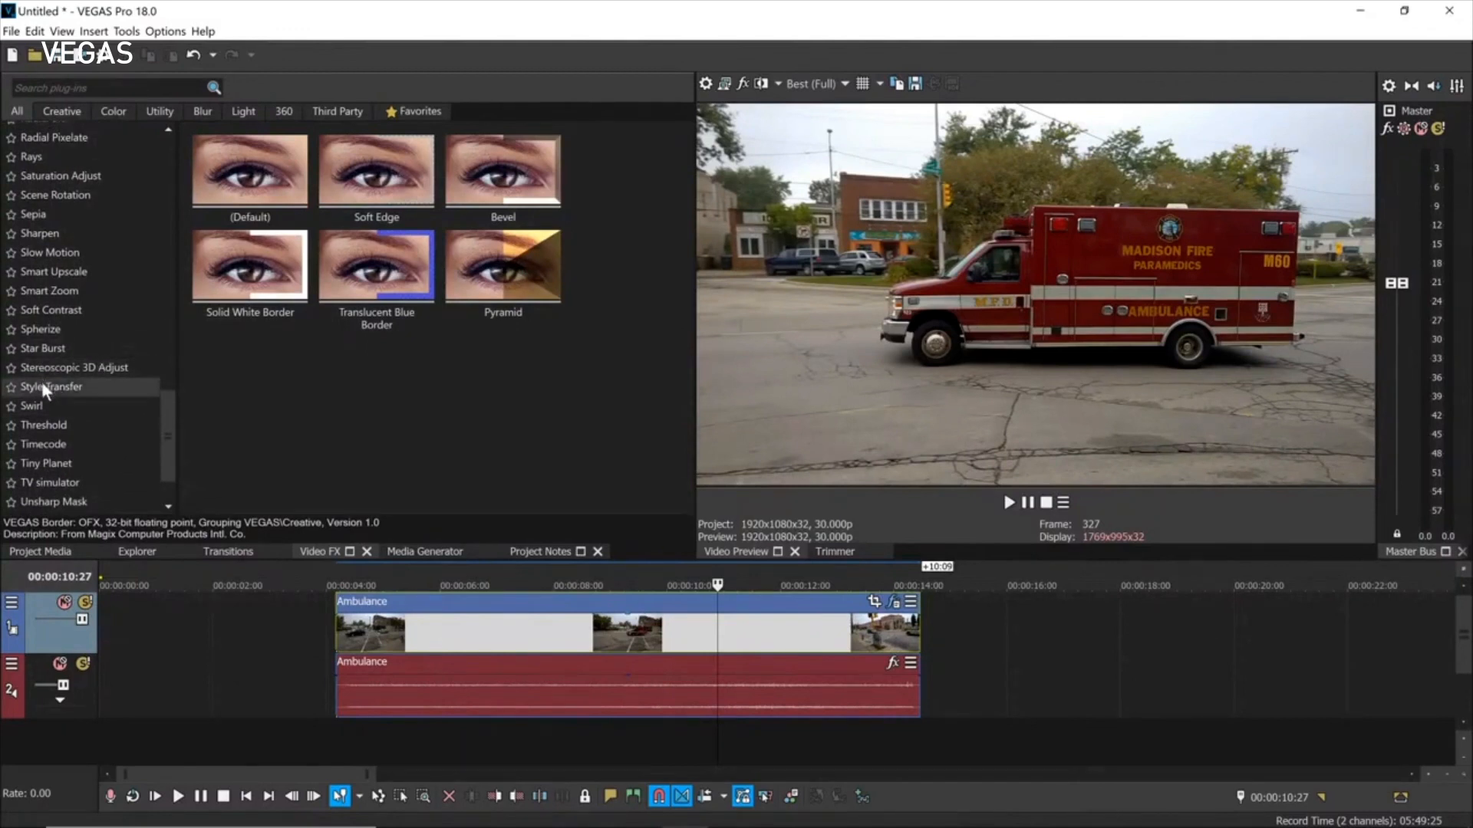
left_click_drag(170, 412, 146, 137)
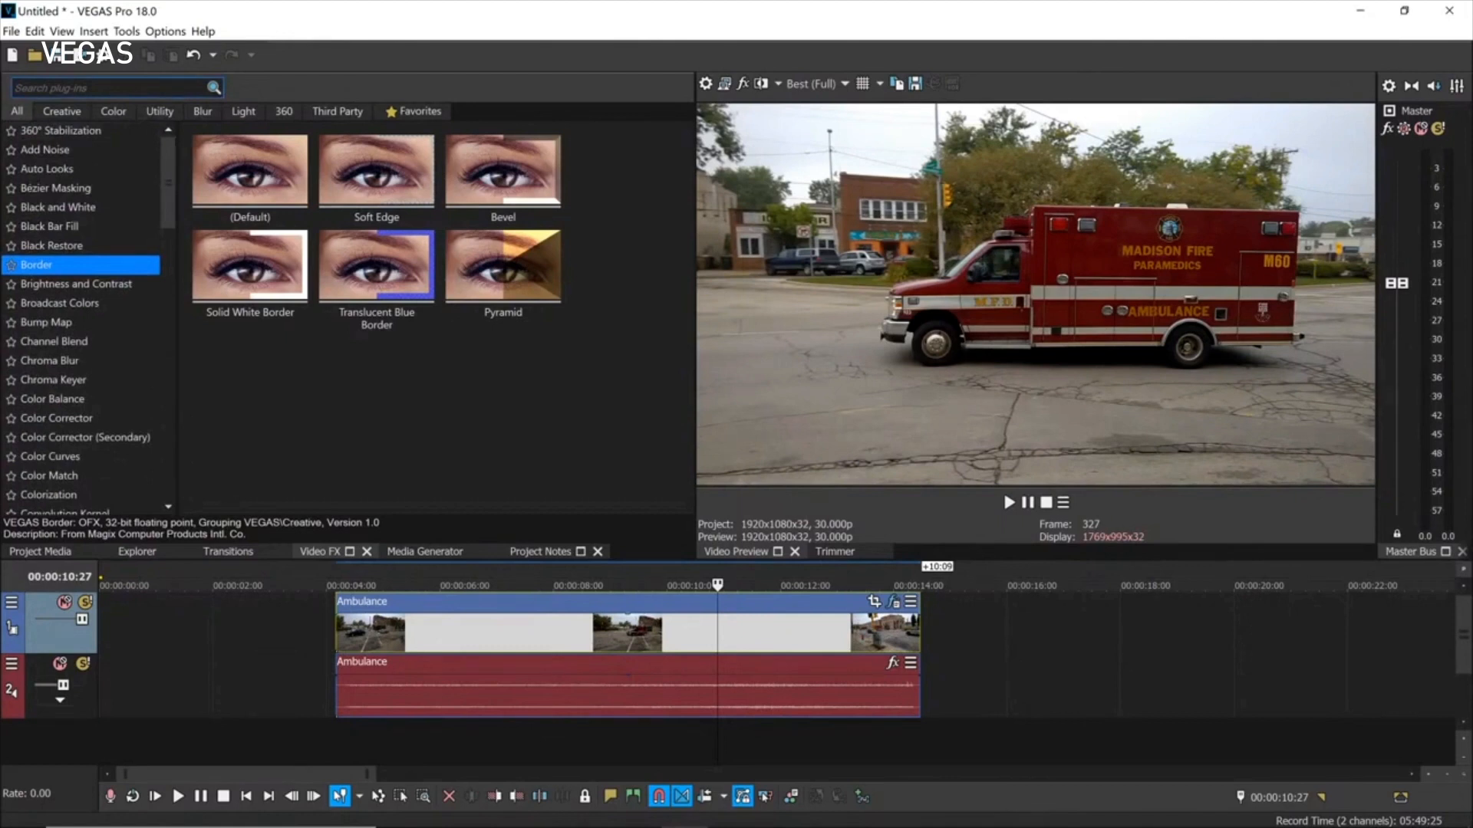
Search the Video FX list for 'sty', correcting the typo, to find Style Transfer.
left_click(108, 89)
type("ss")
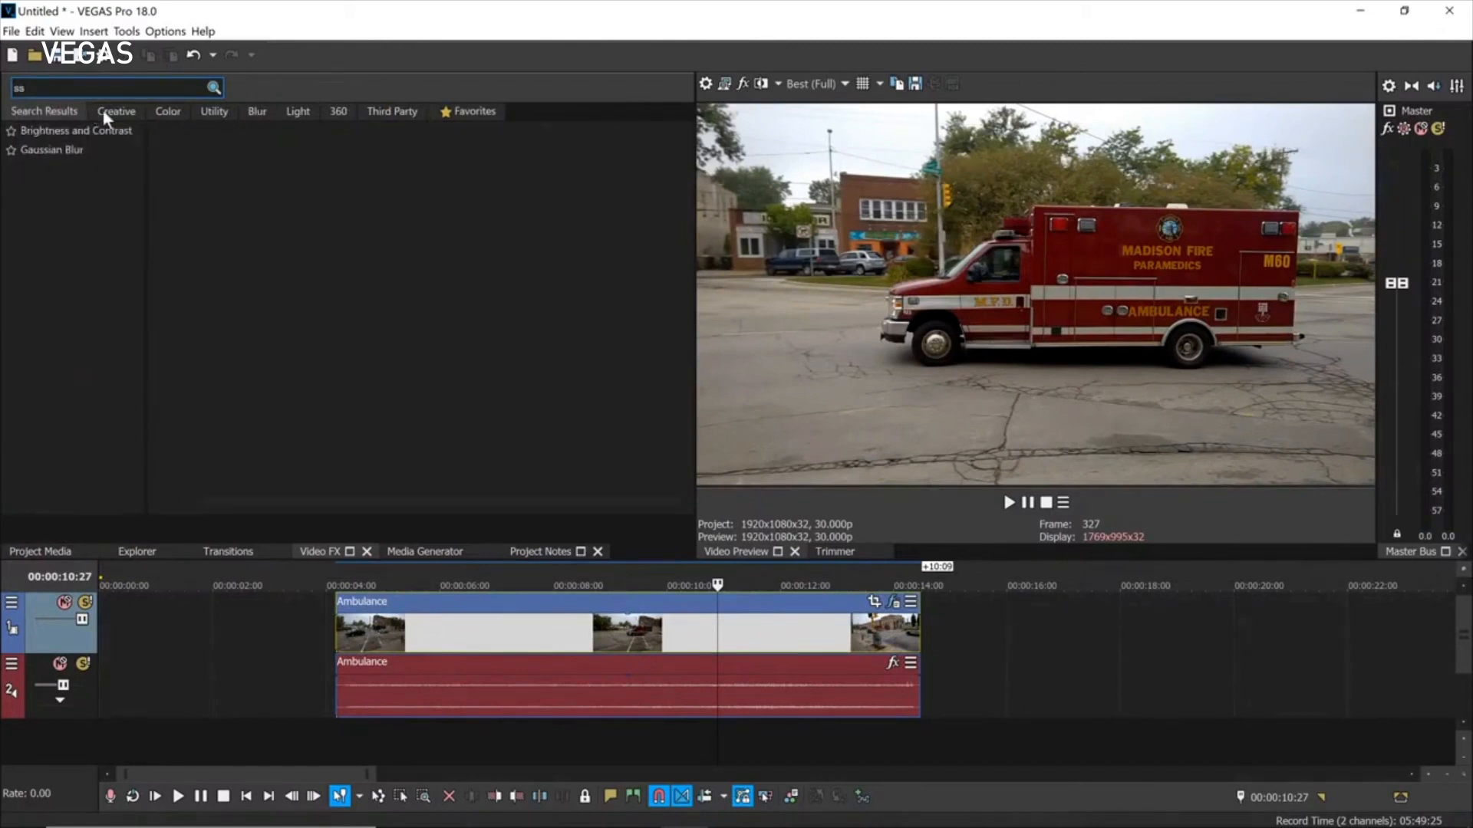
key("BackSpace")
type("t")
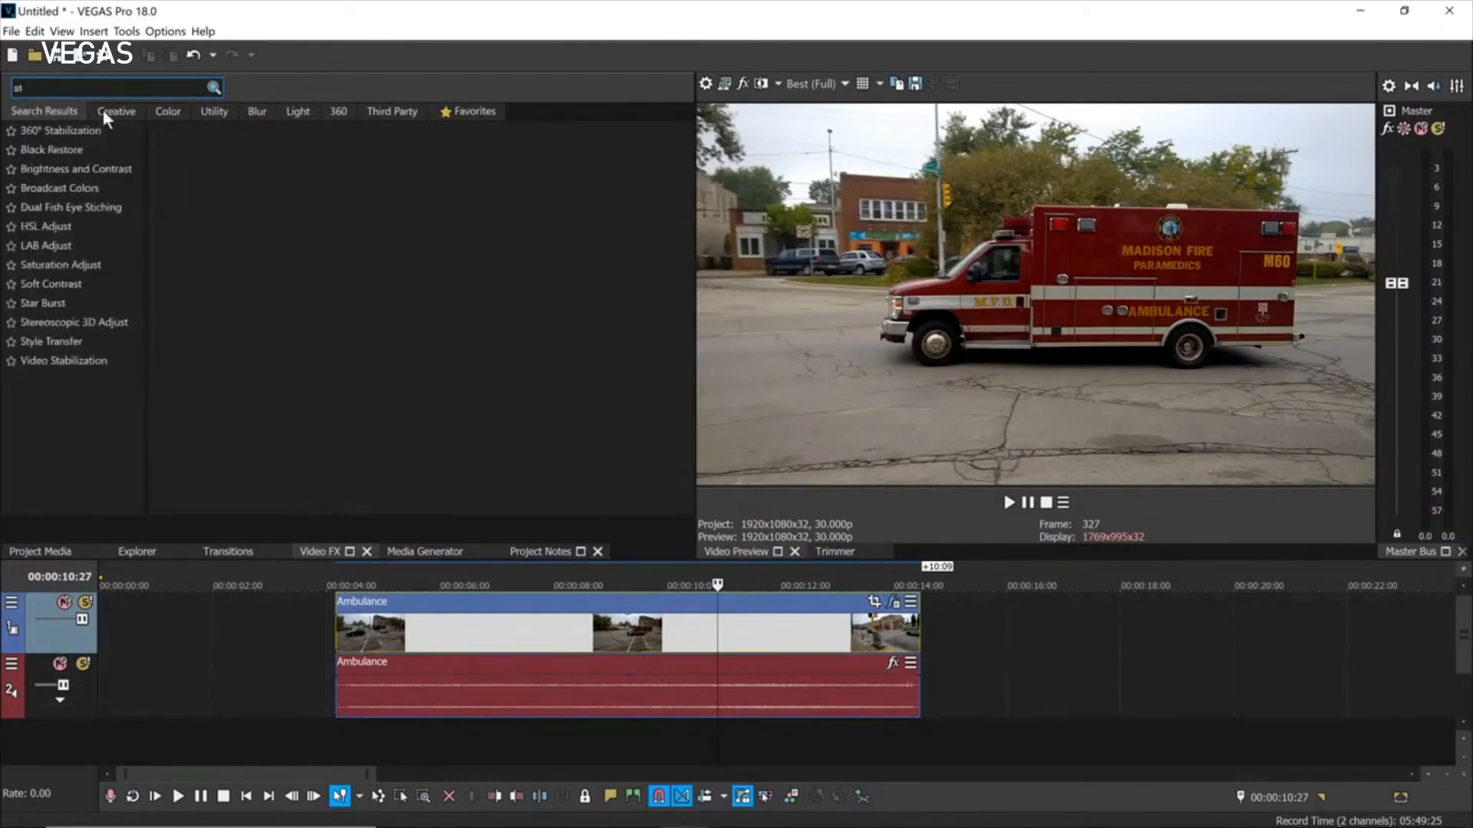
type("y")
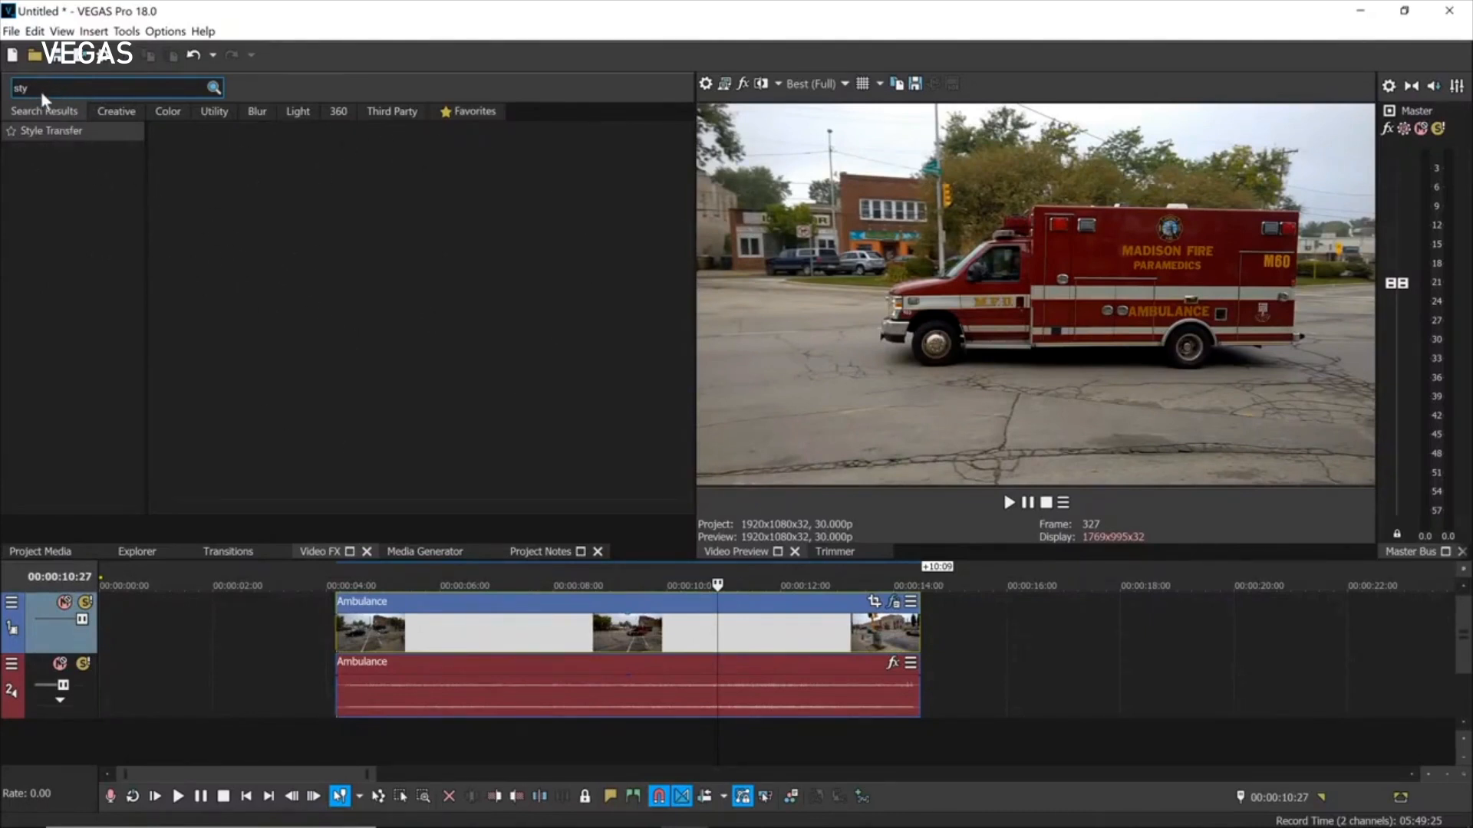
Browse through the Style Transfer painting presets.
left_click(115, 249)
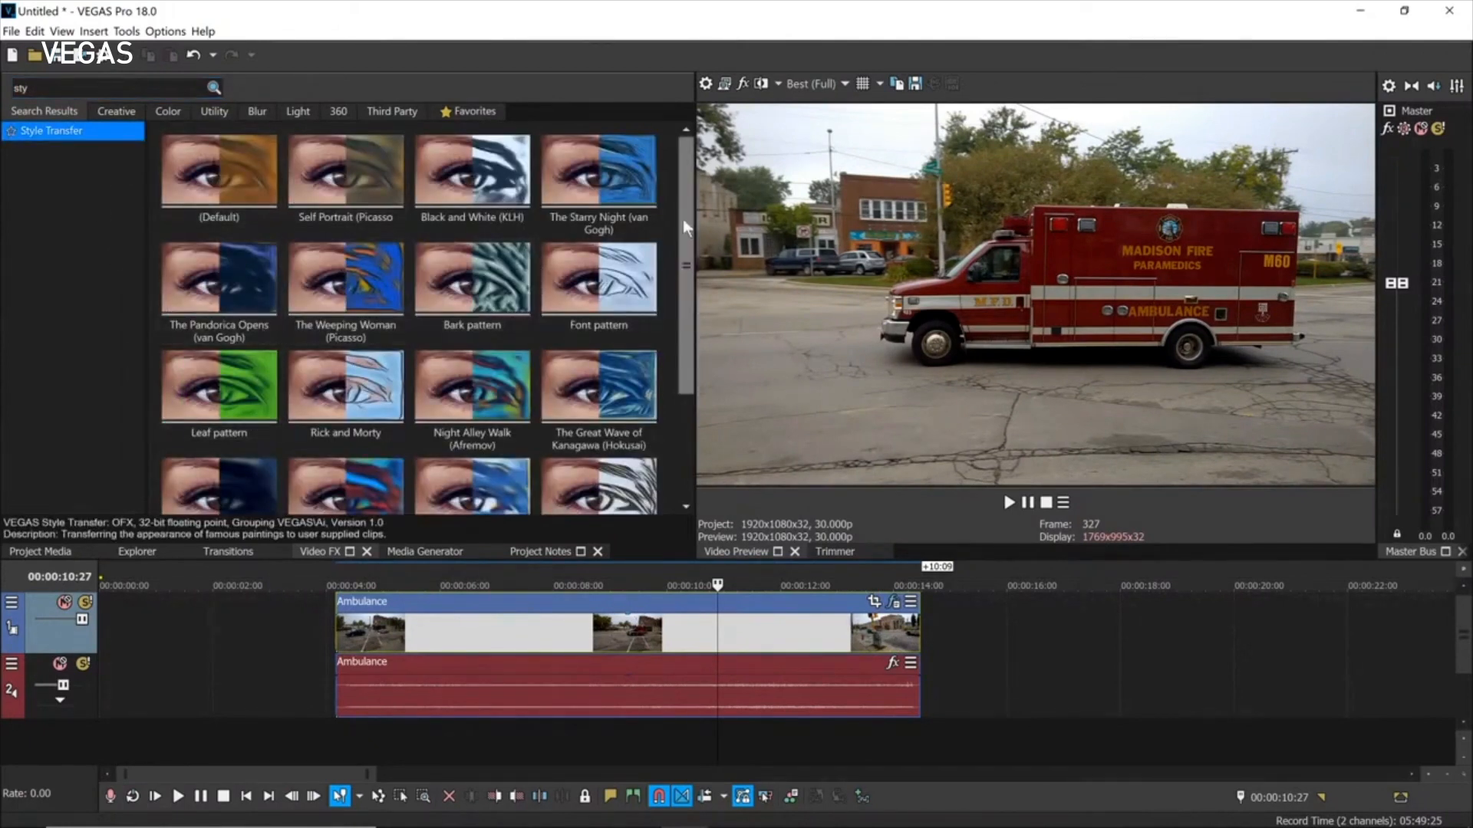
left_click_drag(692, 217, 691, 347)
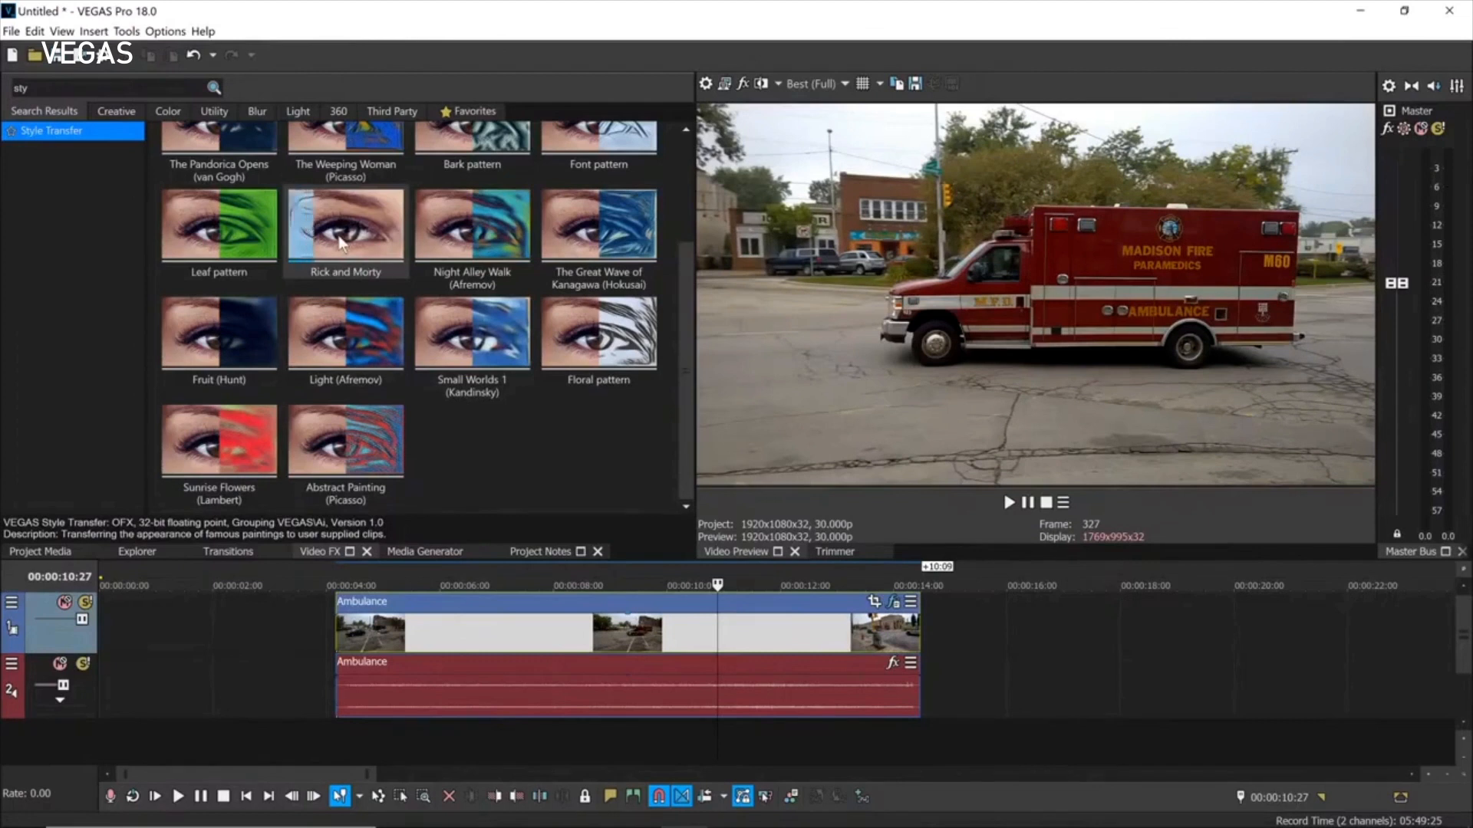
left_click_drag(681, 313, 680, 209)
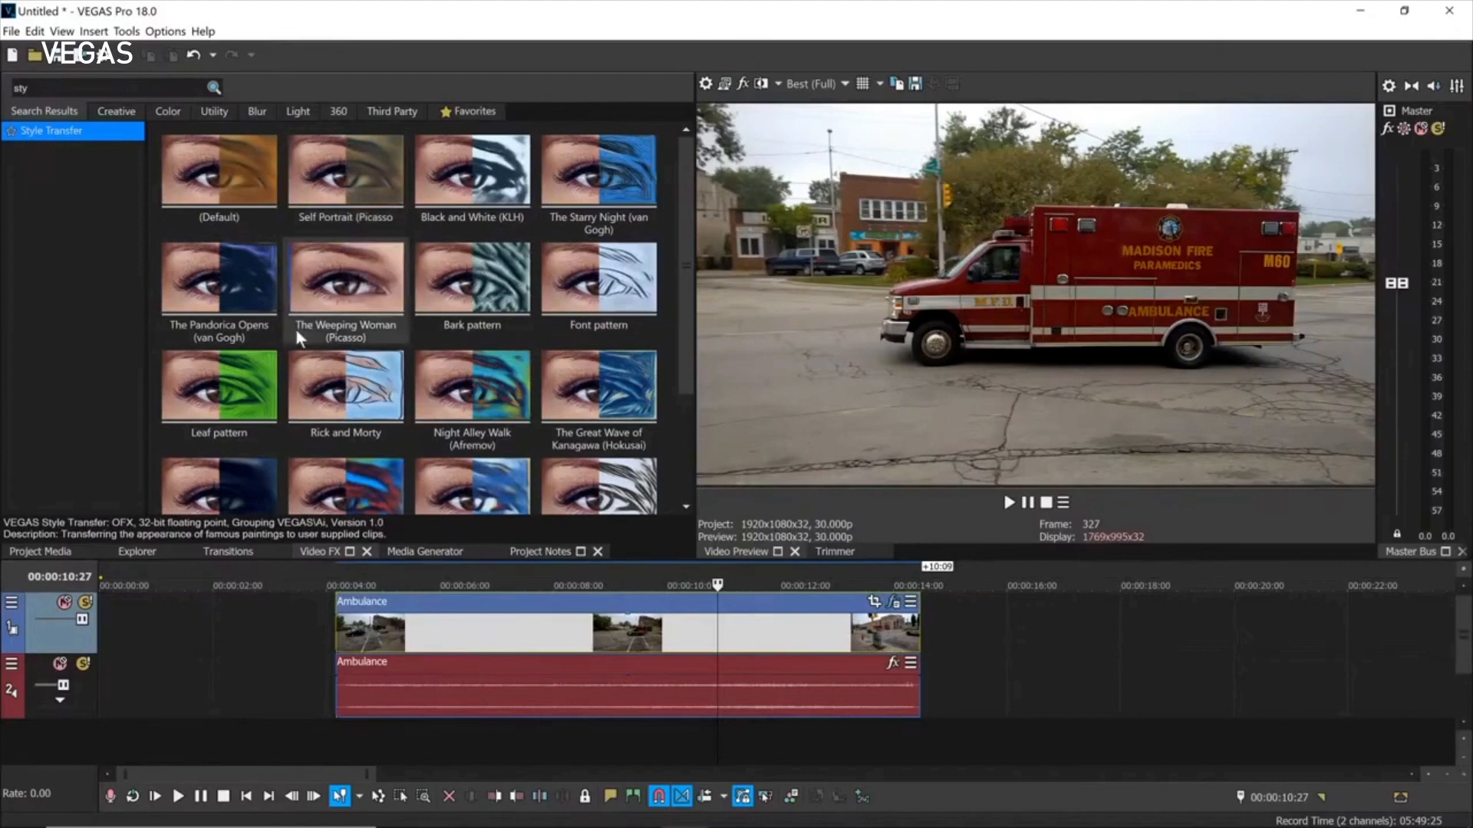
Switch to Explorer and back to Video FX, then view the Third Party category.
left_click(137, 551)
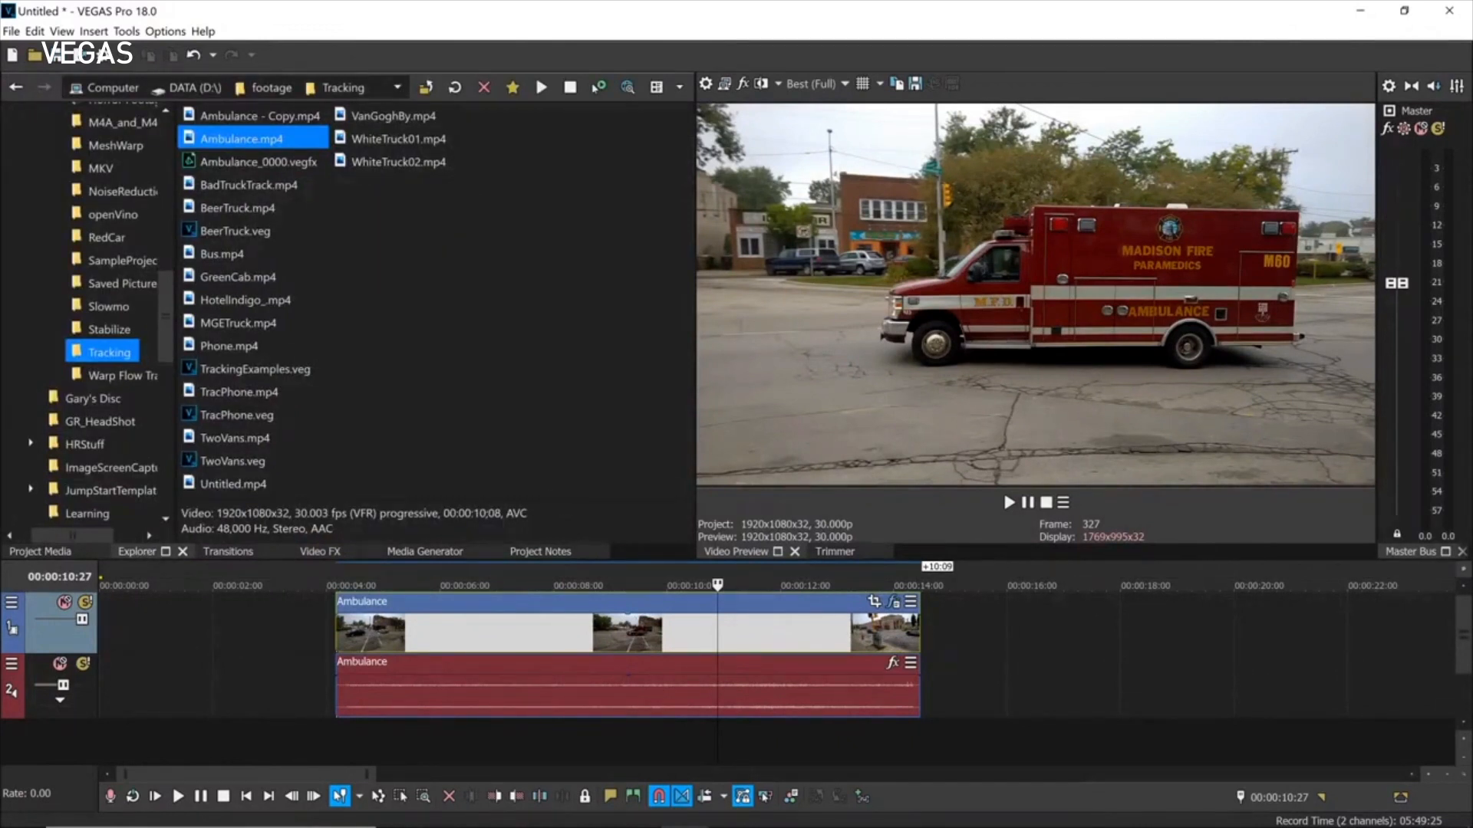
left_click(311, 551)
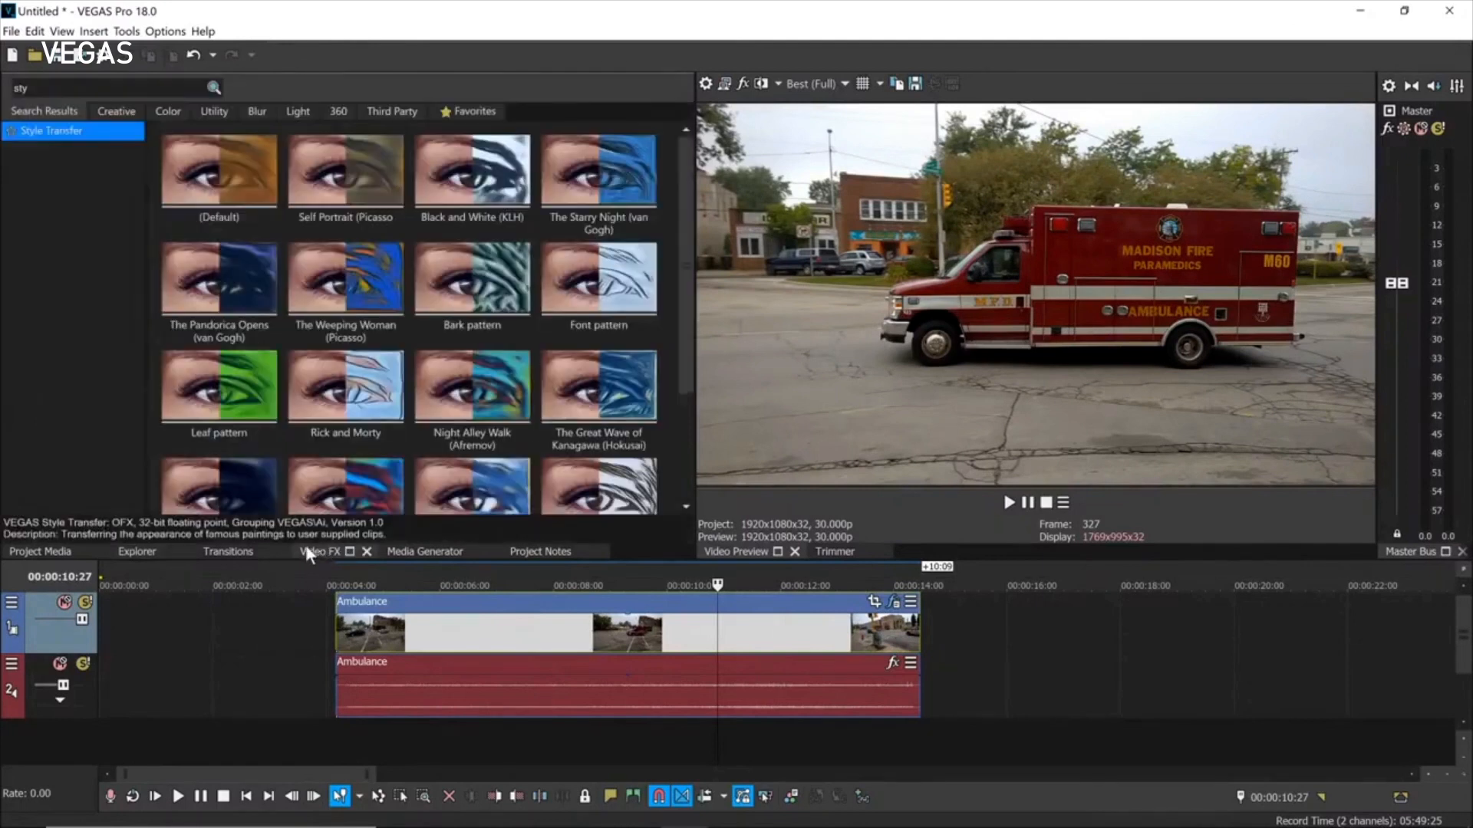
left_click(389, 111)
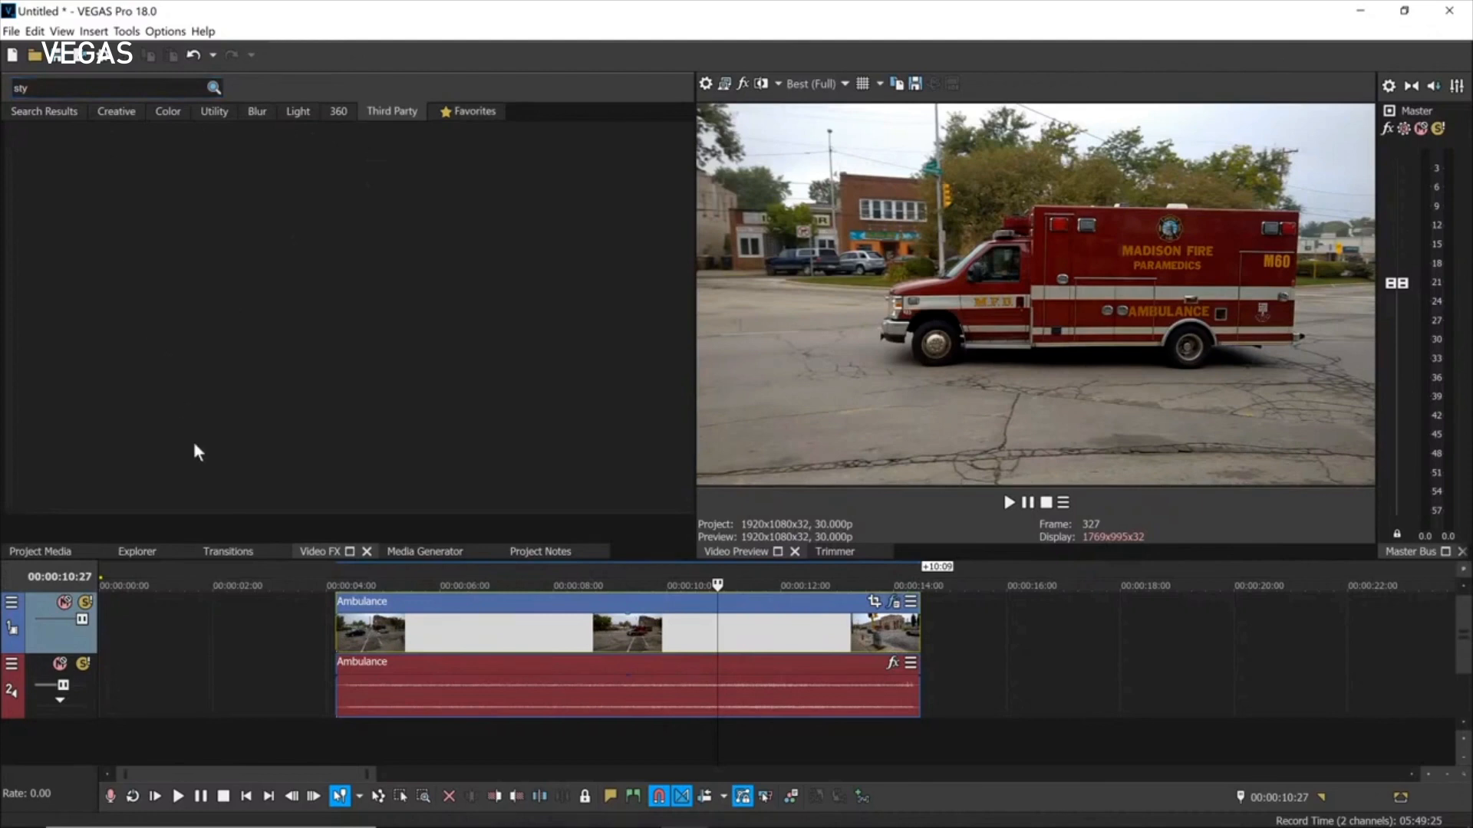
Start a new project, discarding the old project's unsaved changes.
left_click(145, 549)
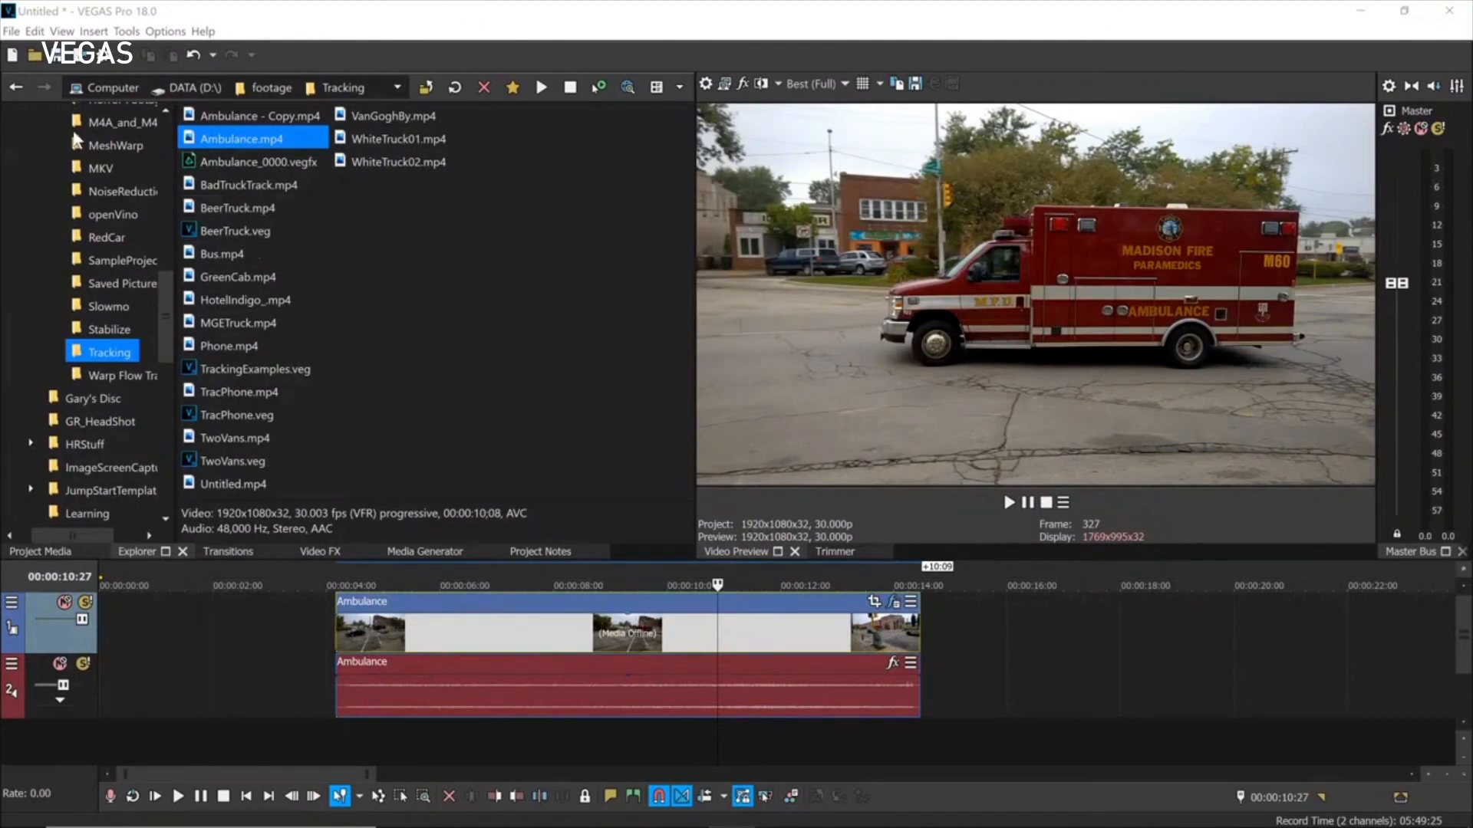
left_click(12, 56)
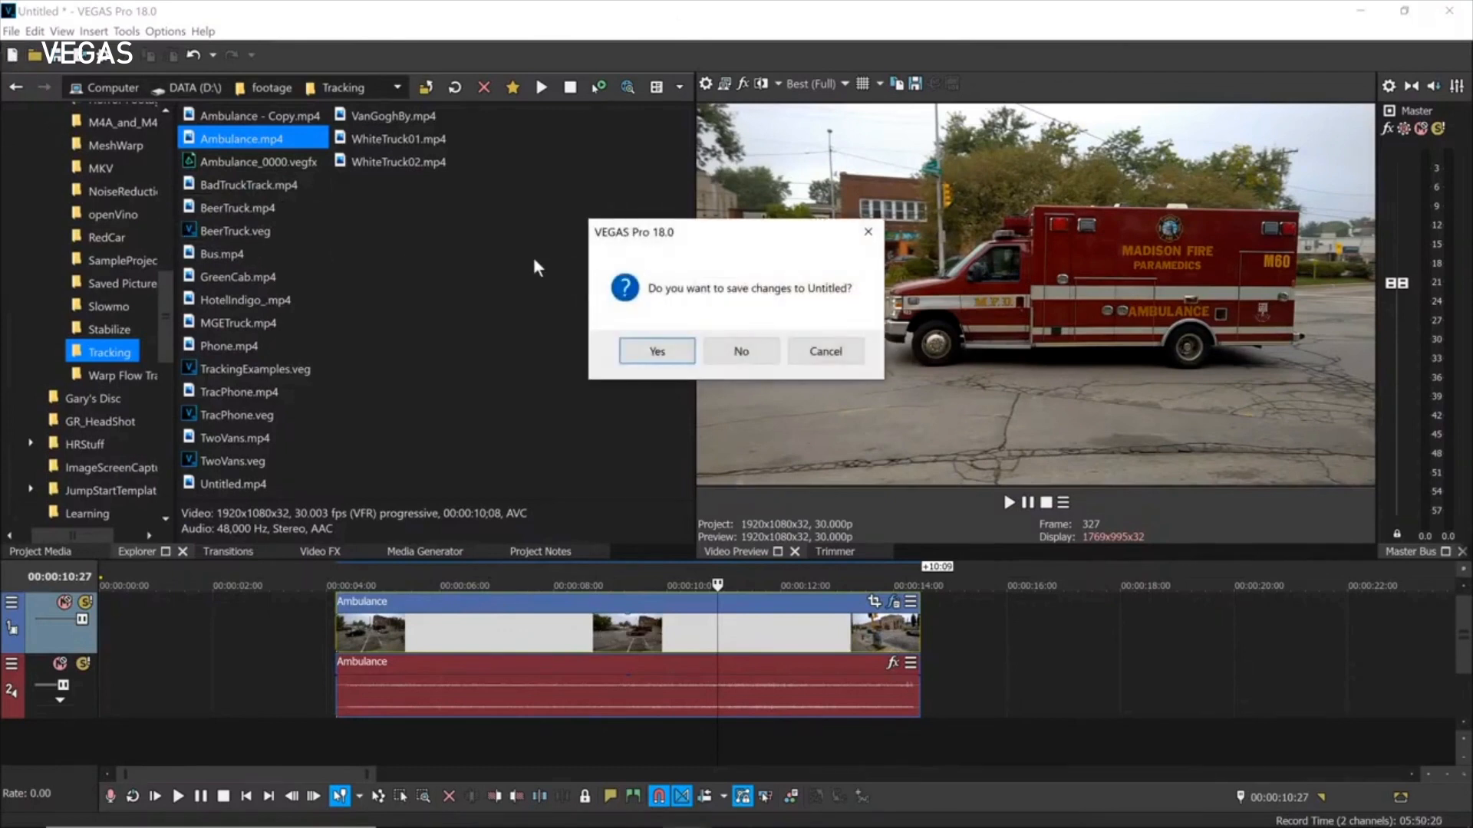
left_click(755, 352)
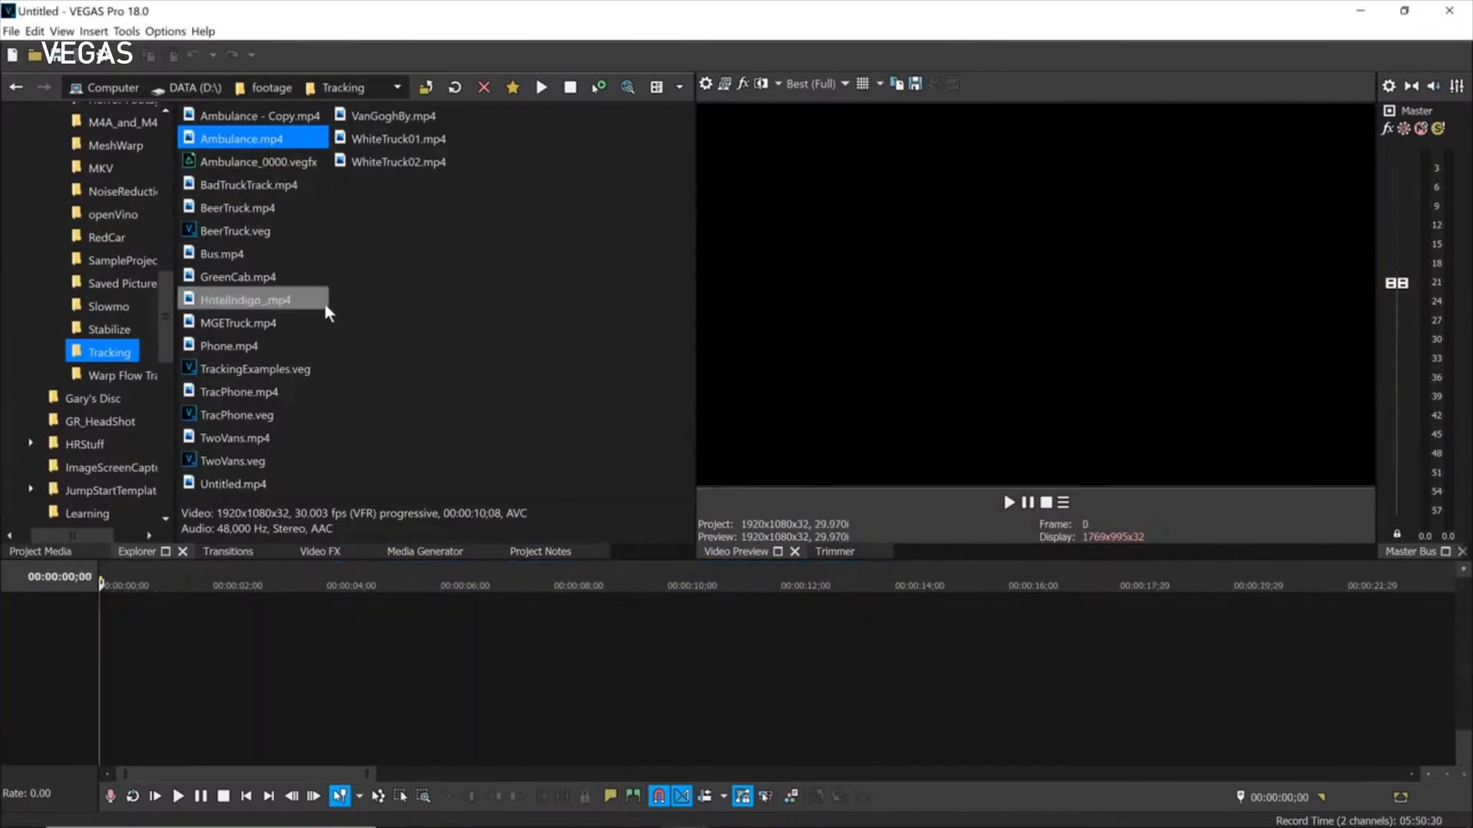
Add P1010611.MP4 from the HDR folder to the timeline.
mouse_move(167, 290)
left_mouse_down()
mouse_move(168, 219)
mouse_move(164, 261)
left_mouse_up()
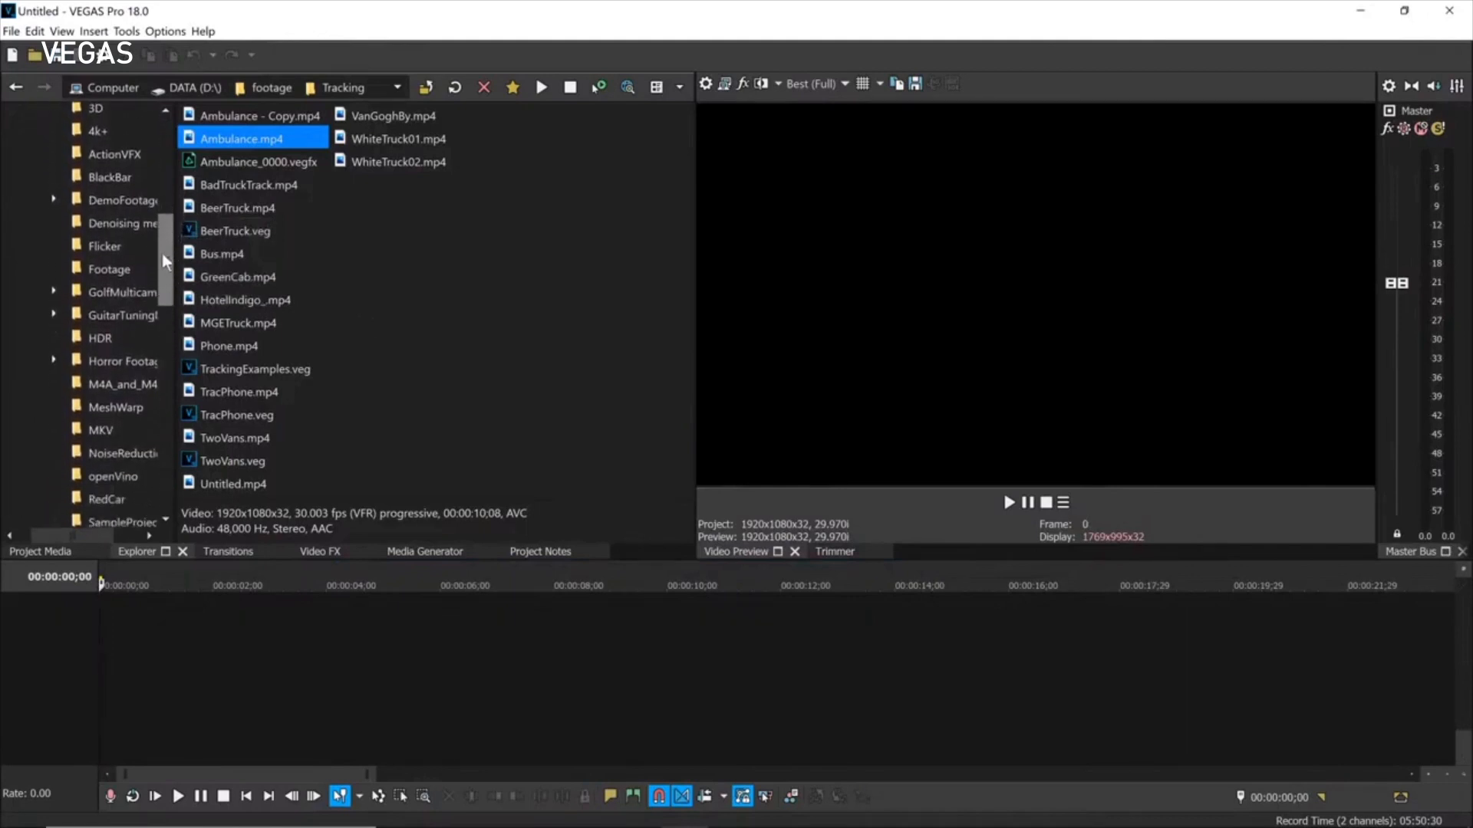
left_click(102, 340)
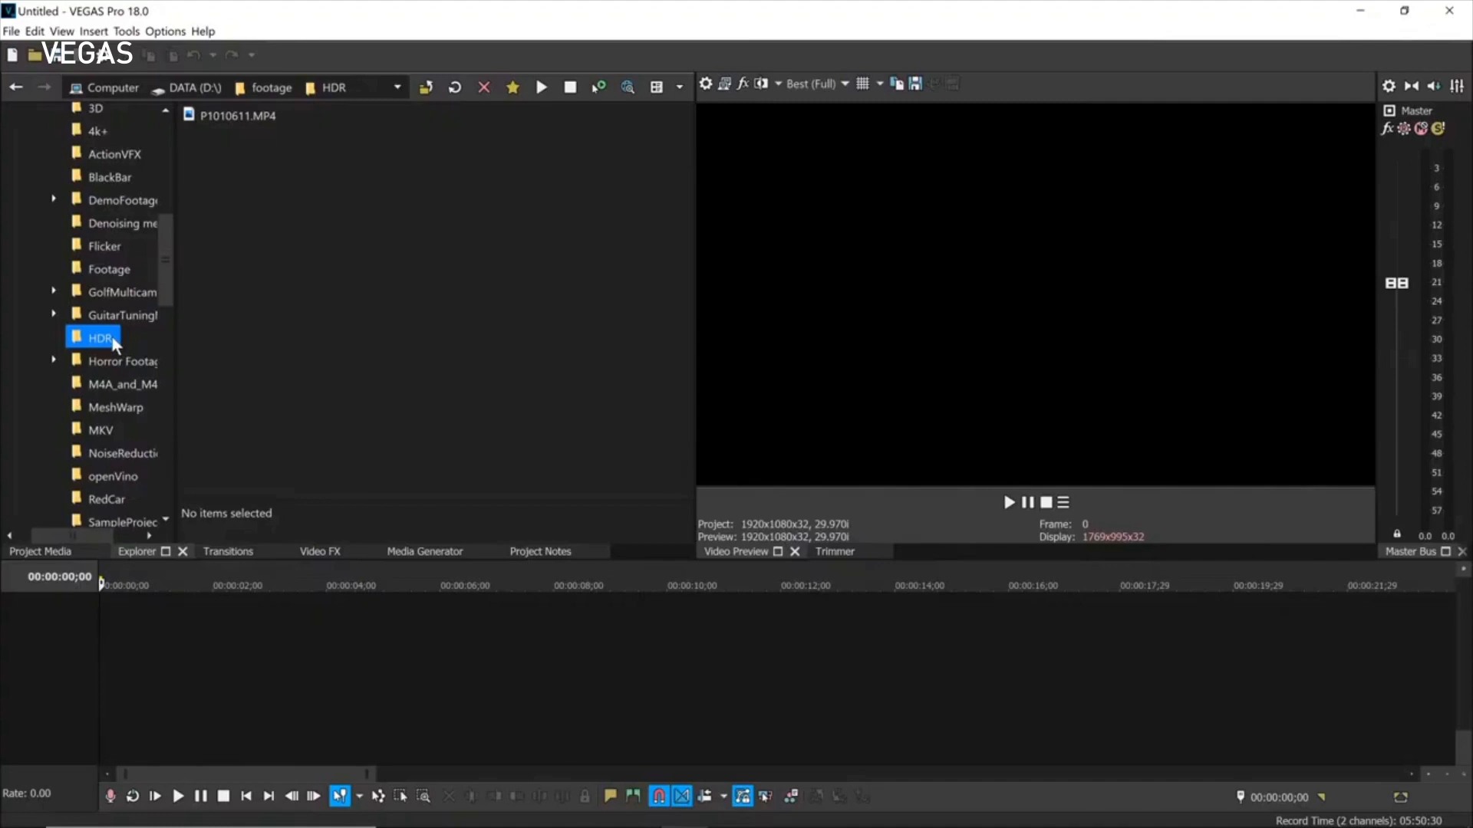
left_click_drag(201, 116, 284, 644)
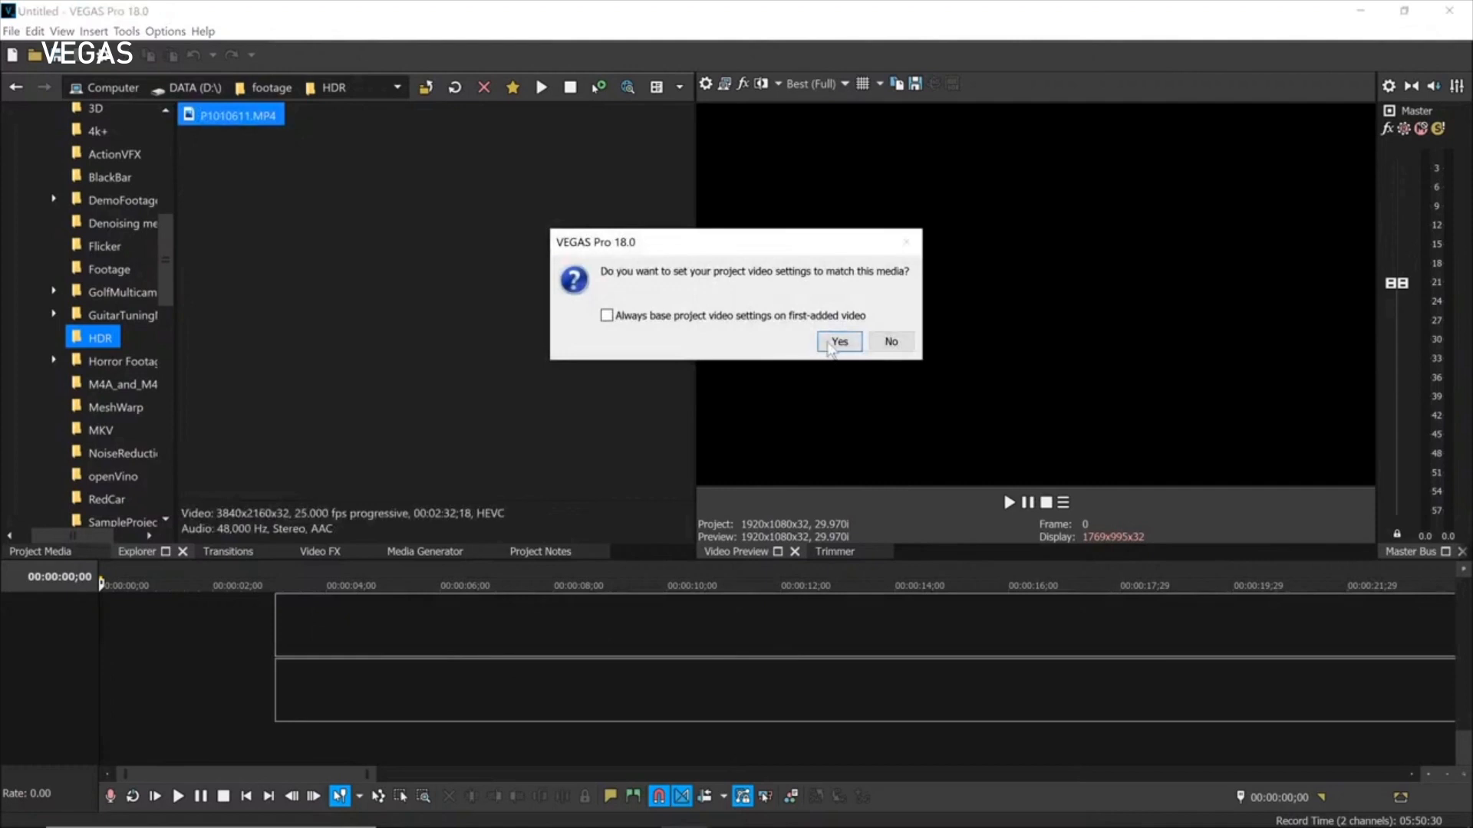
Match project settings to the clip and switch the project HDR mode to HDR10.
left_click(836, 343)
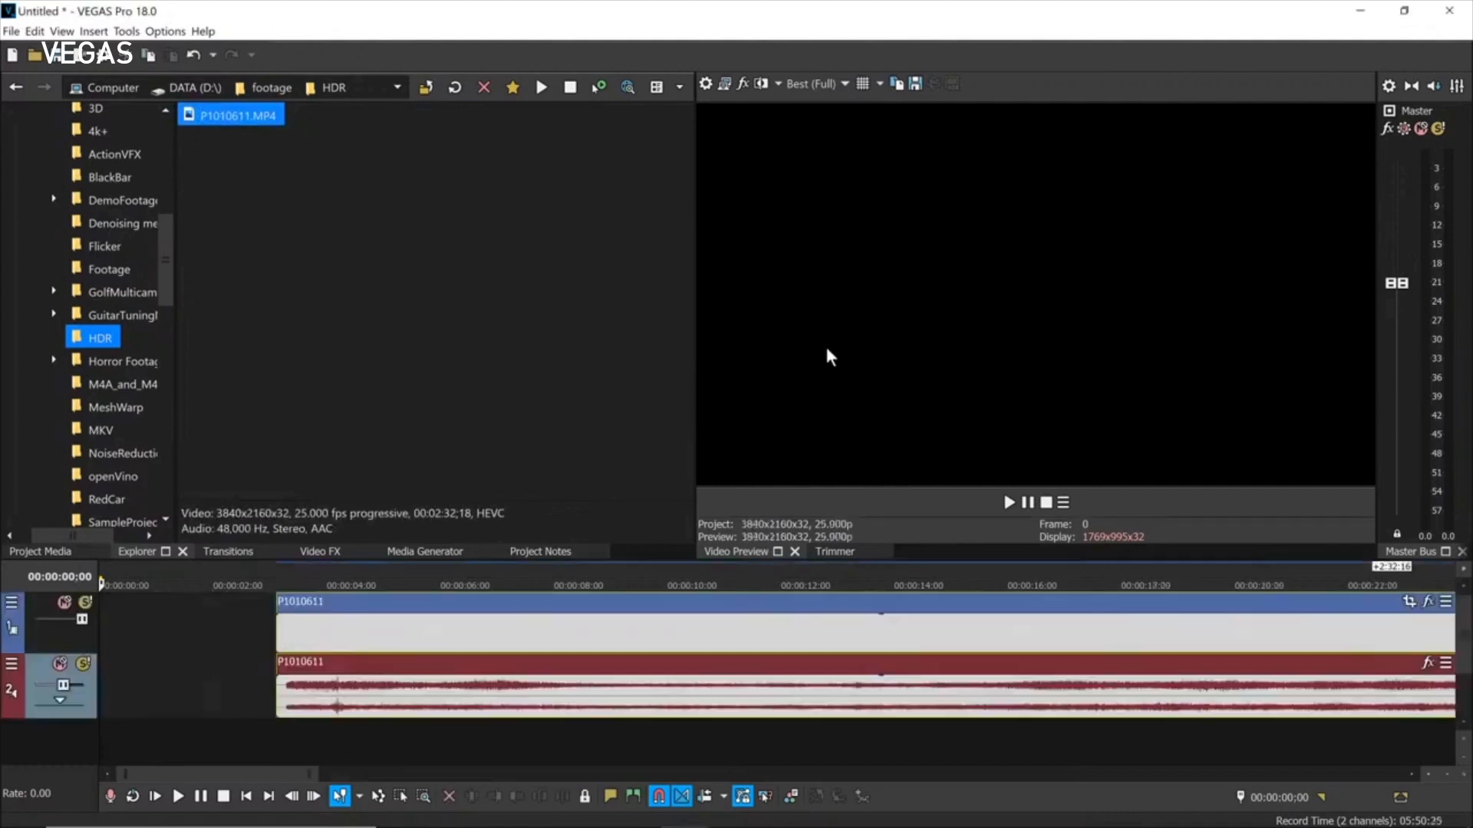
left_click(539, 632)
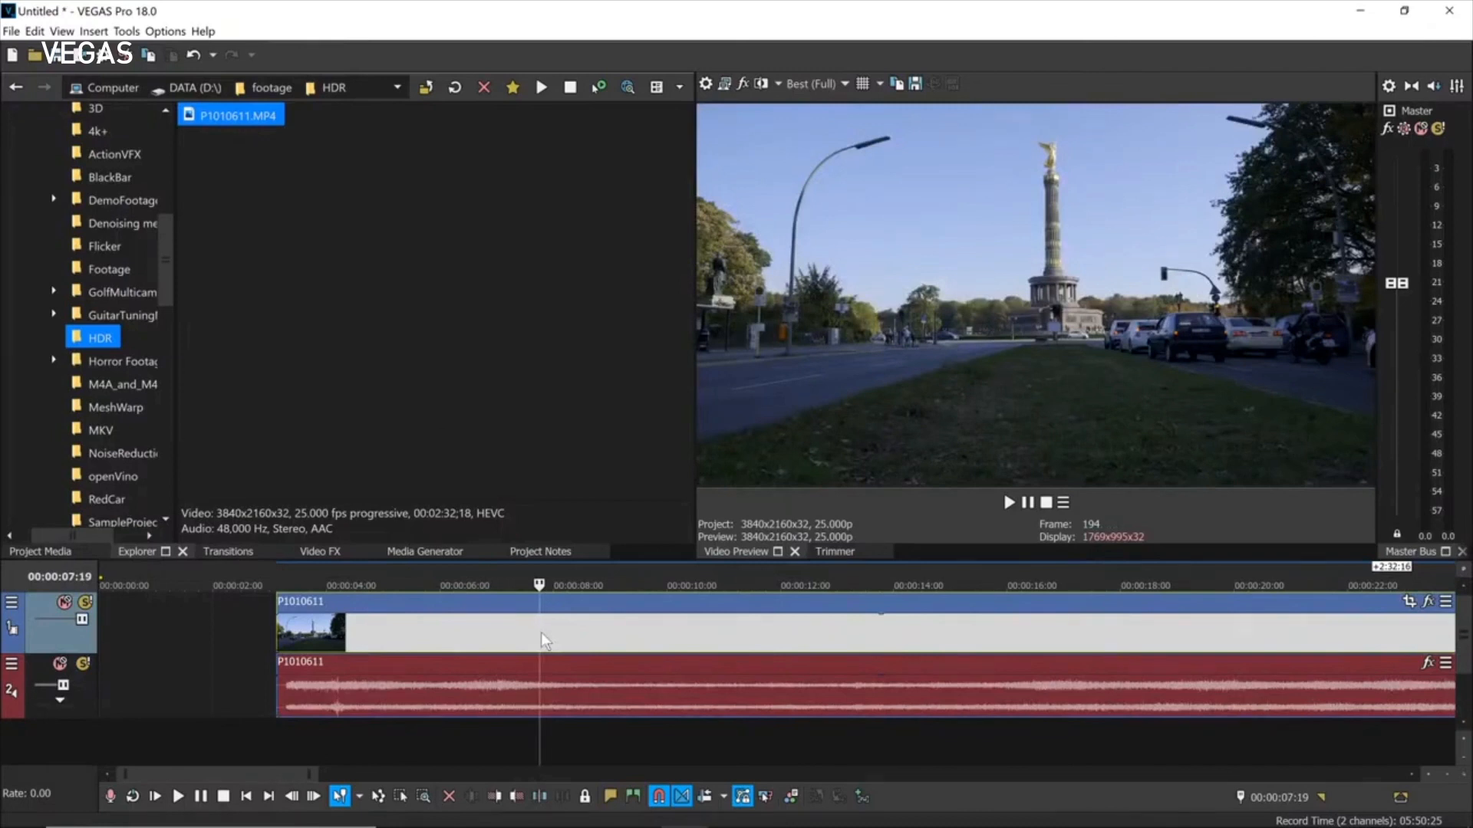
left_click(705, 84)
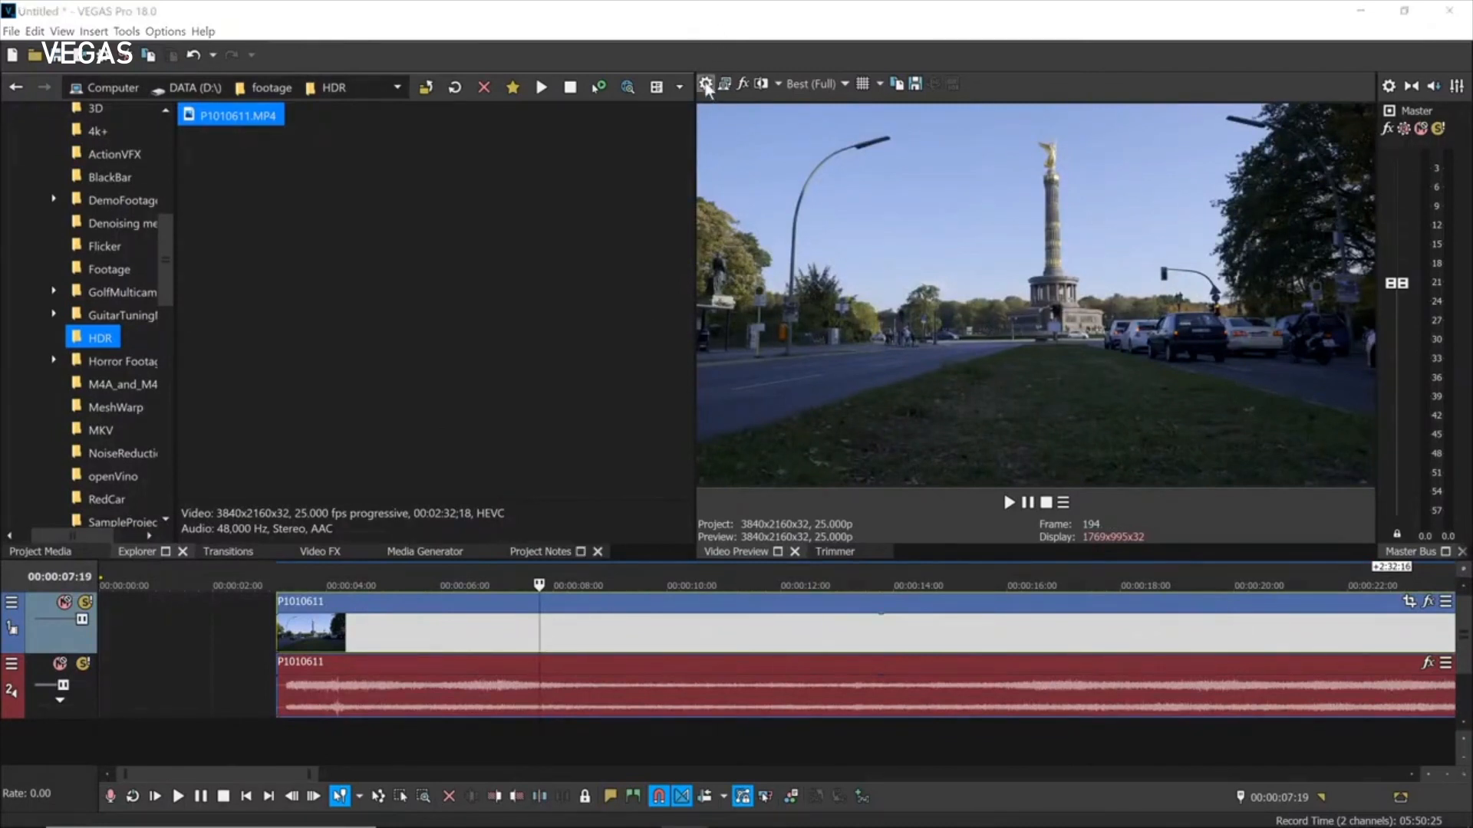
left_click(638, 171)
left_click(630, 197)
left_click(743, 756)
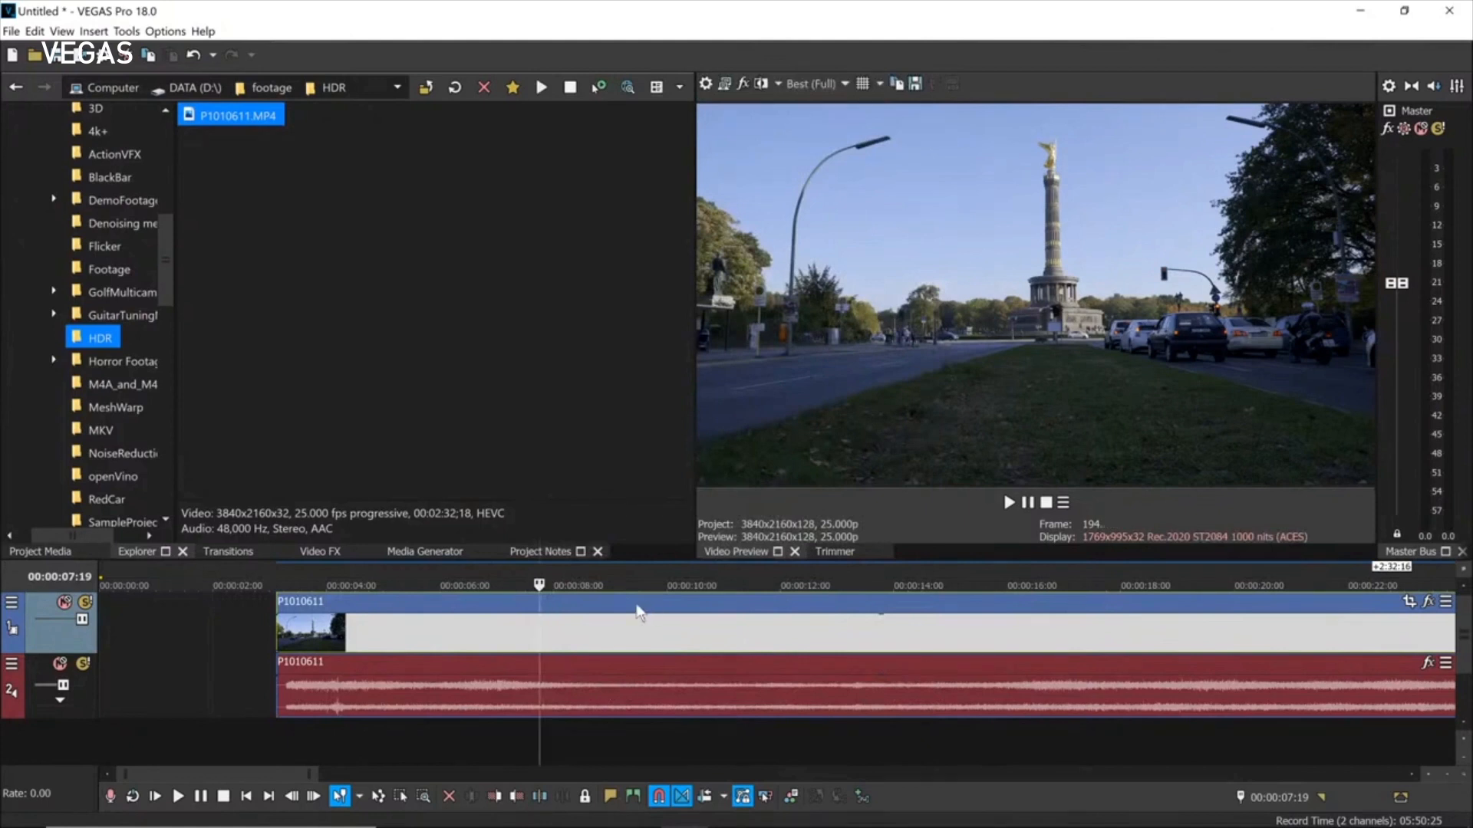
Open the Properties of the P1010611 event on the timeline.
scroll(644, 621, "down", 4)
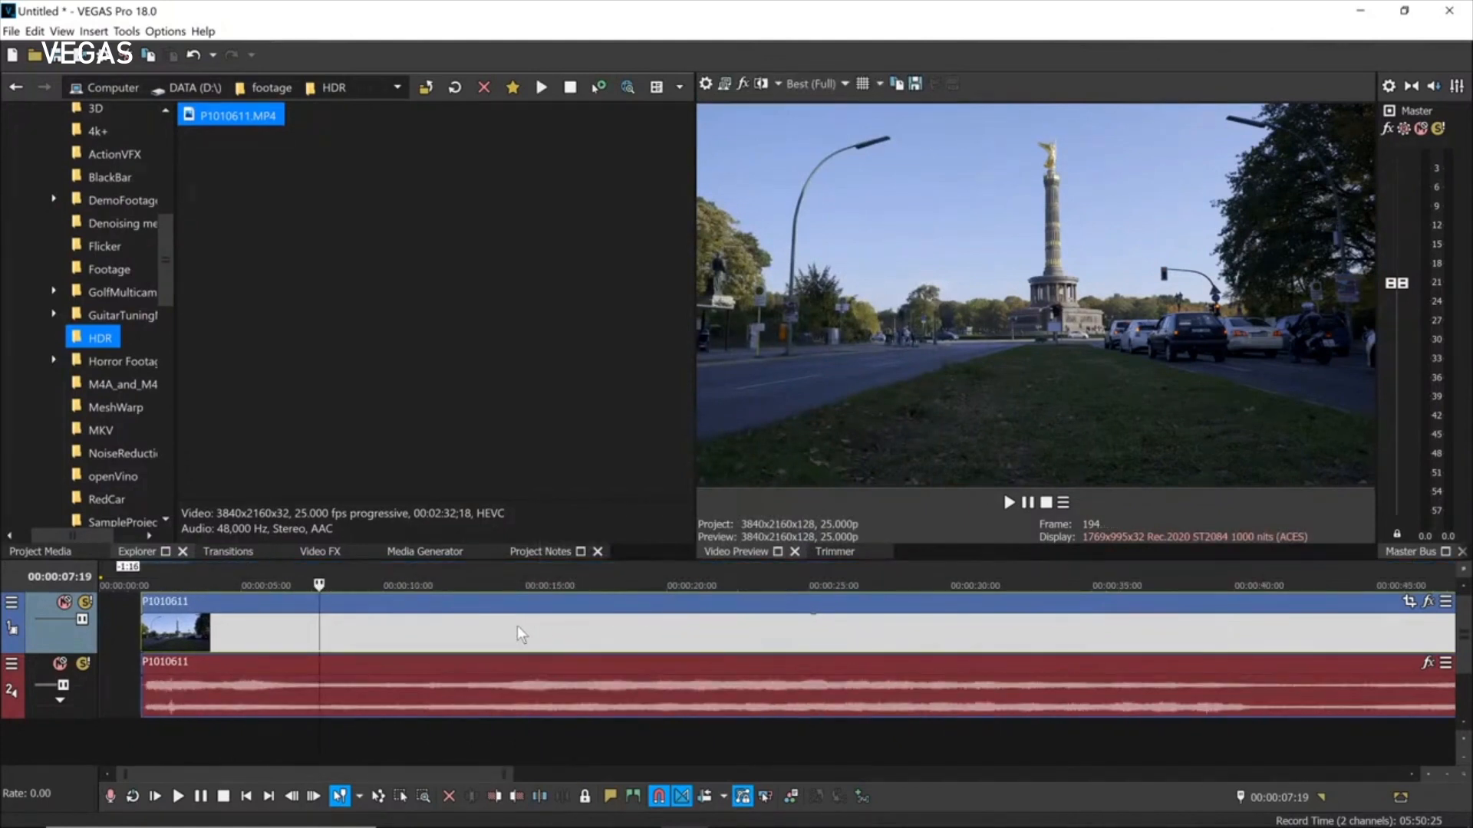
right_click(472, 631)
left_click(520, 818)
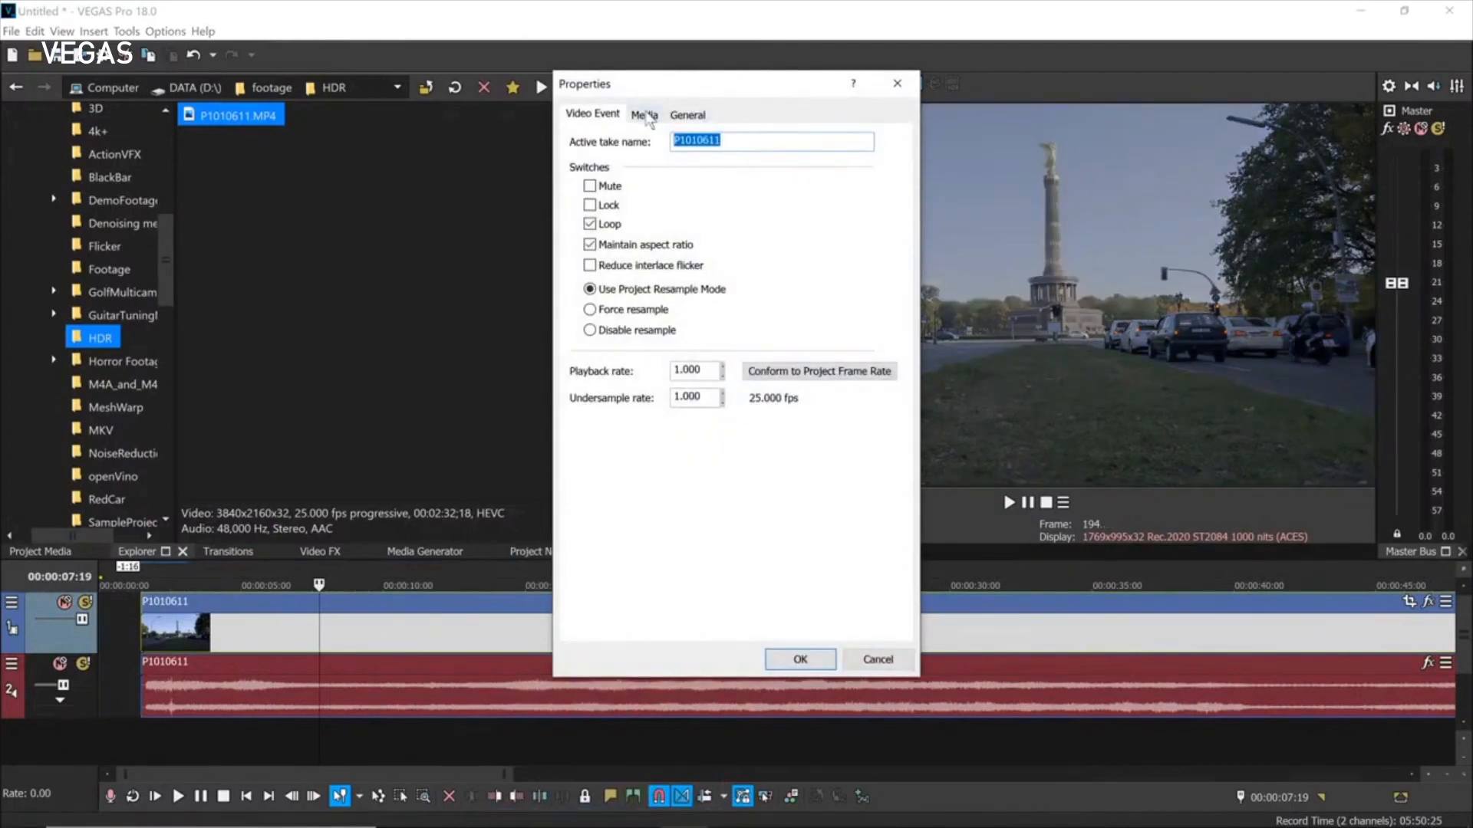
Confirm the Media tab color space reads Rec.2020 HLG (1000 nits), then cancel the dialog.
left_click(646, 116)
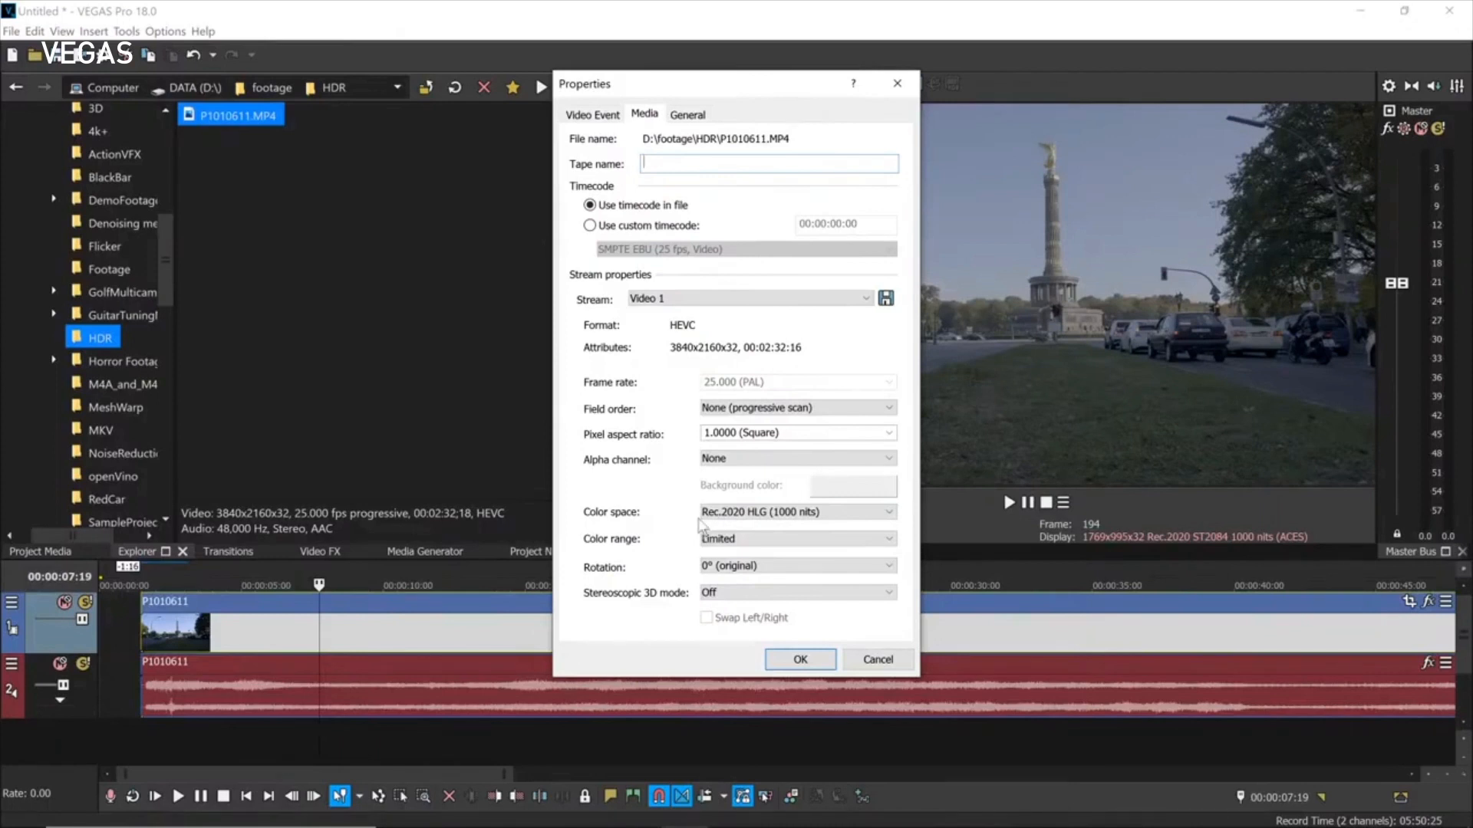
left_click(890, 510)
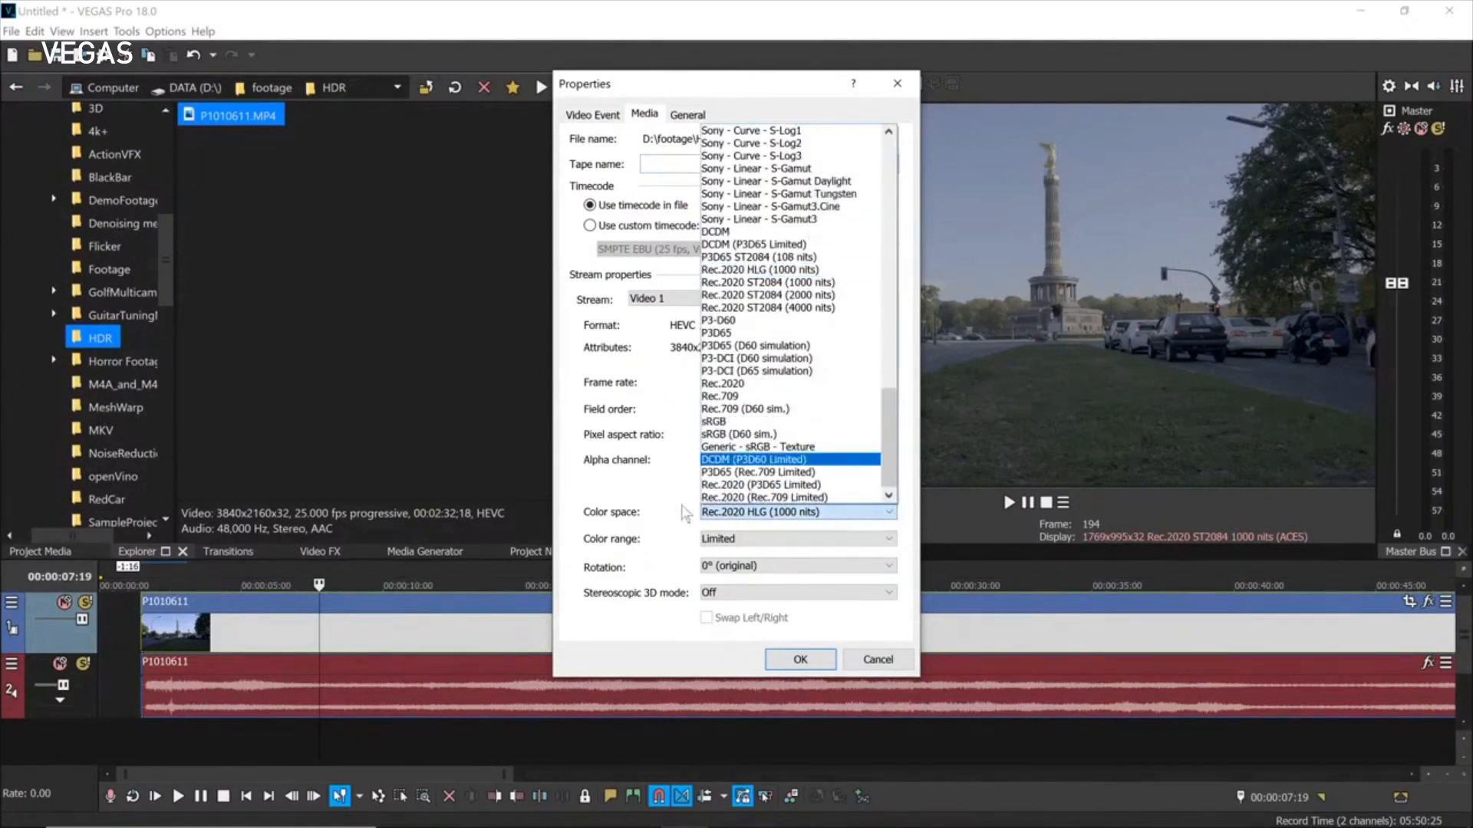
left_click(891, 664)
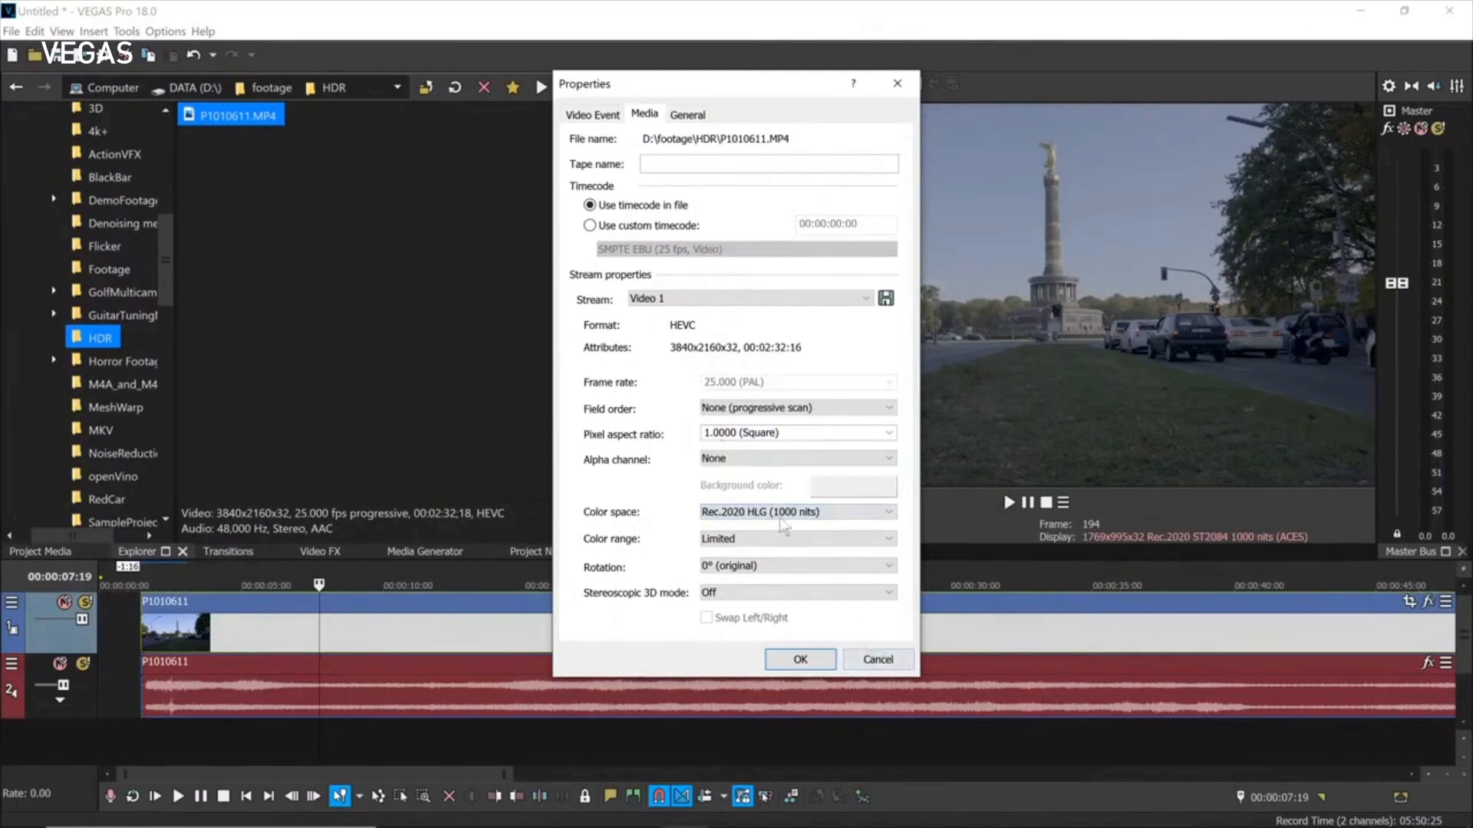
left_click(879, 660)
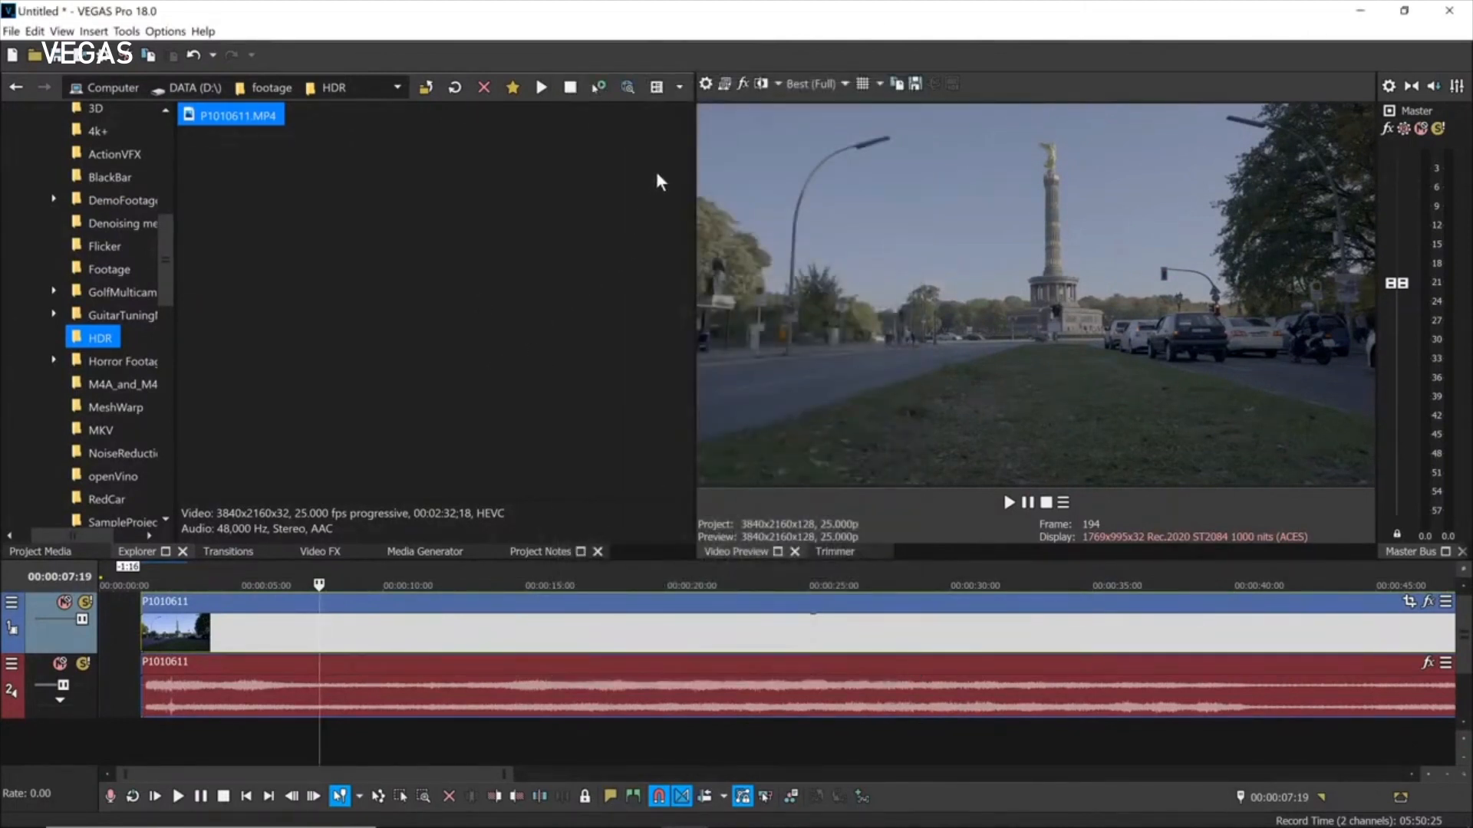
Review the HDR10 project's pixel format, leaving it at 32-bit floating point (full range).
left_click(705, 84)
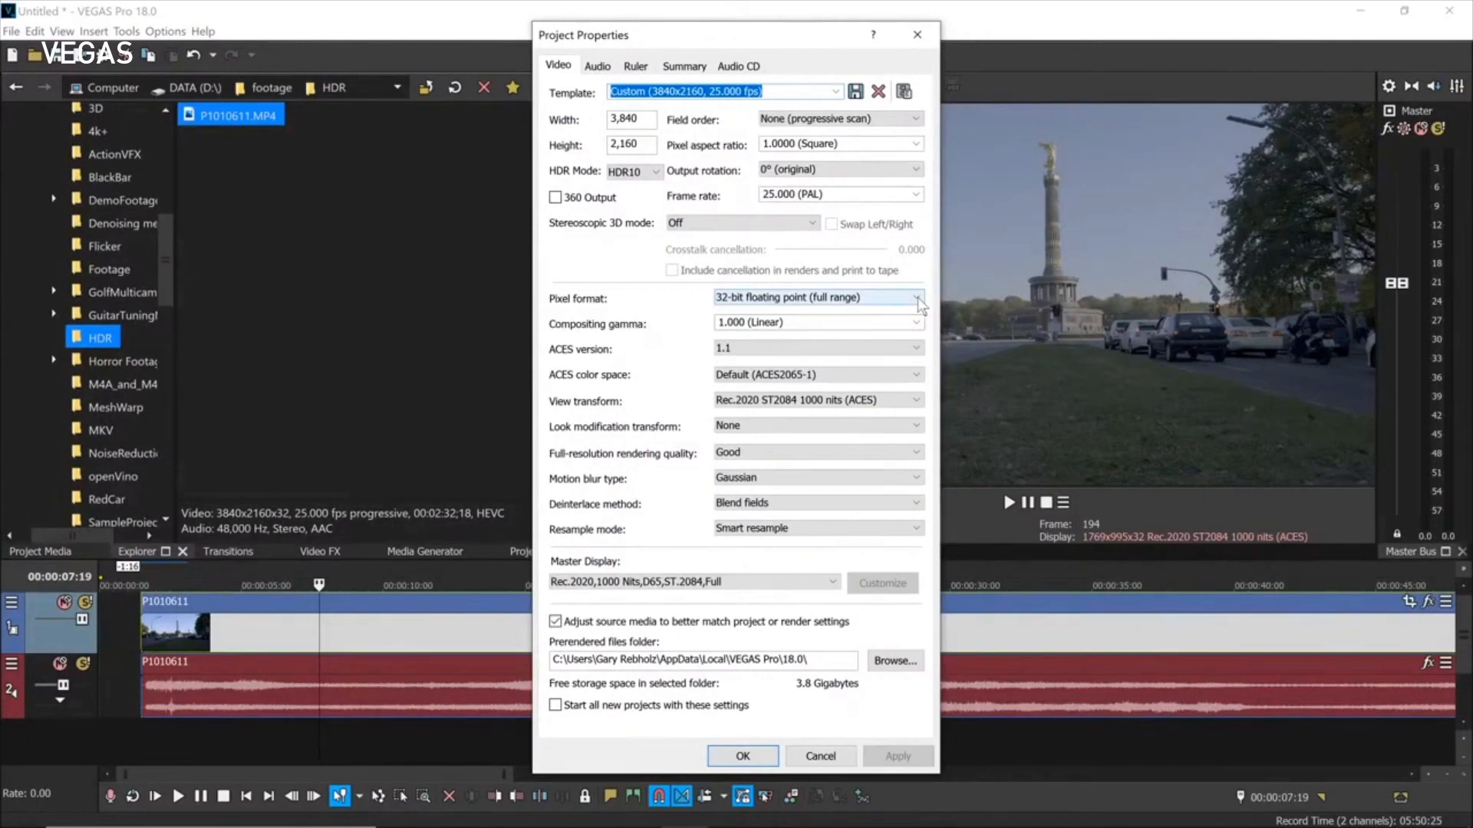
left_click(917, 299)
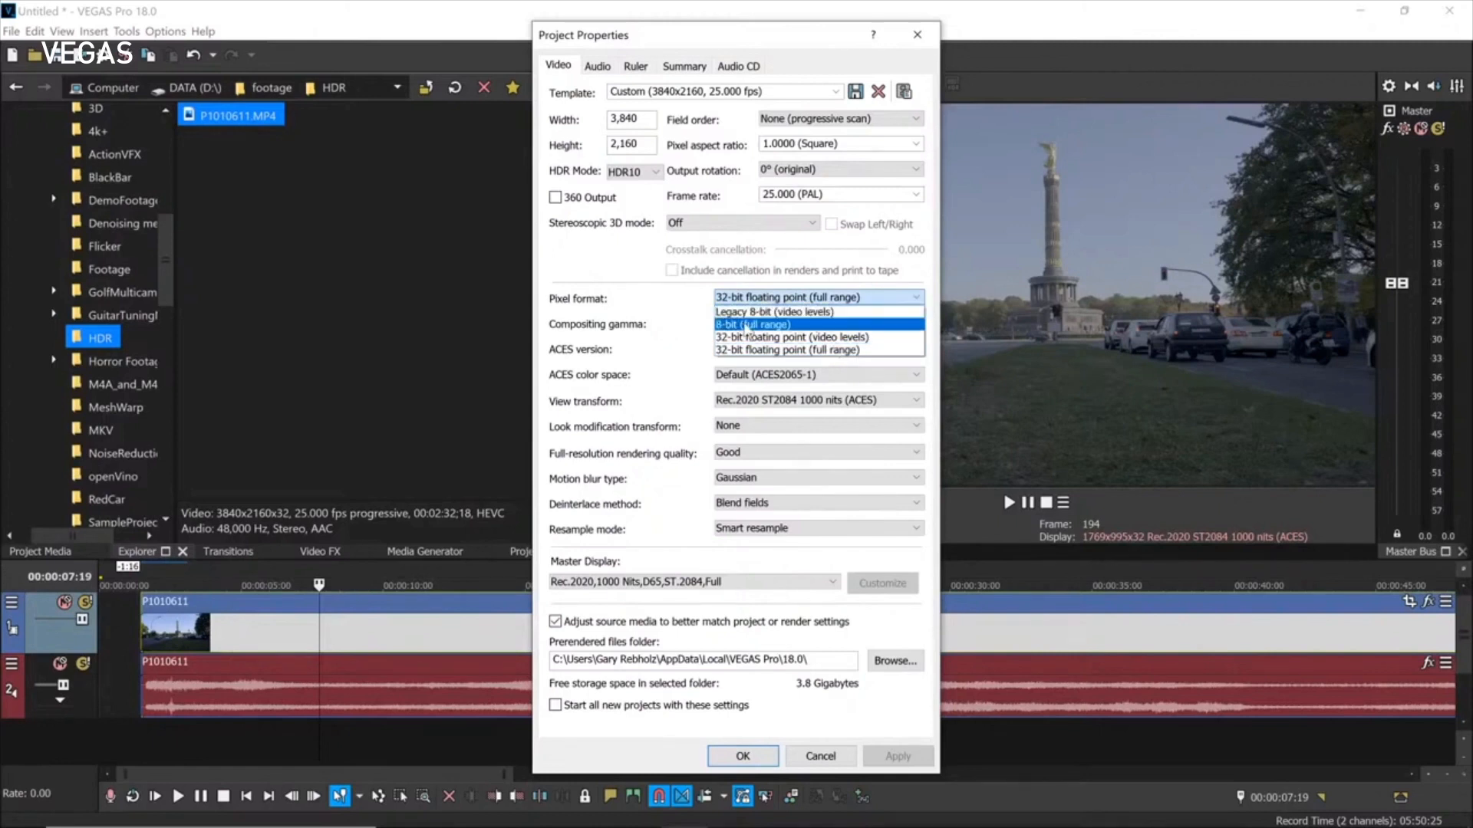
left_click(826, 763)
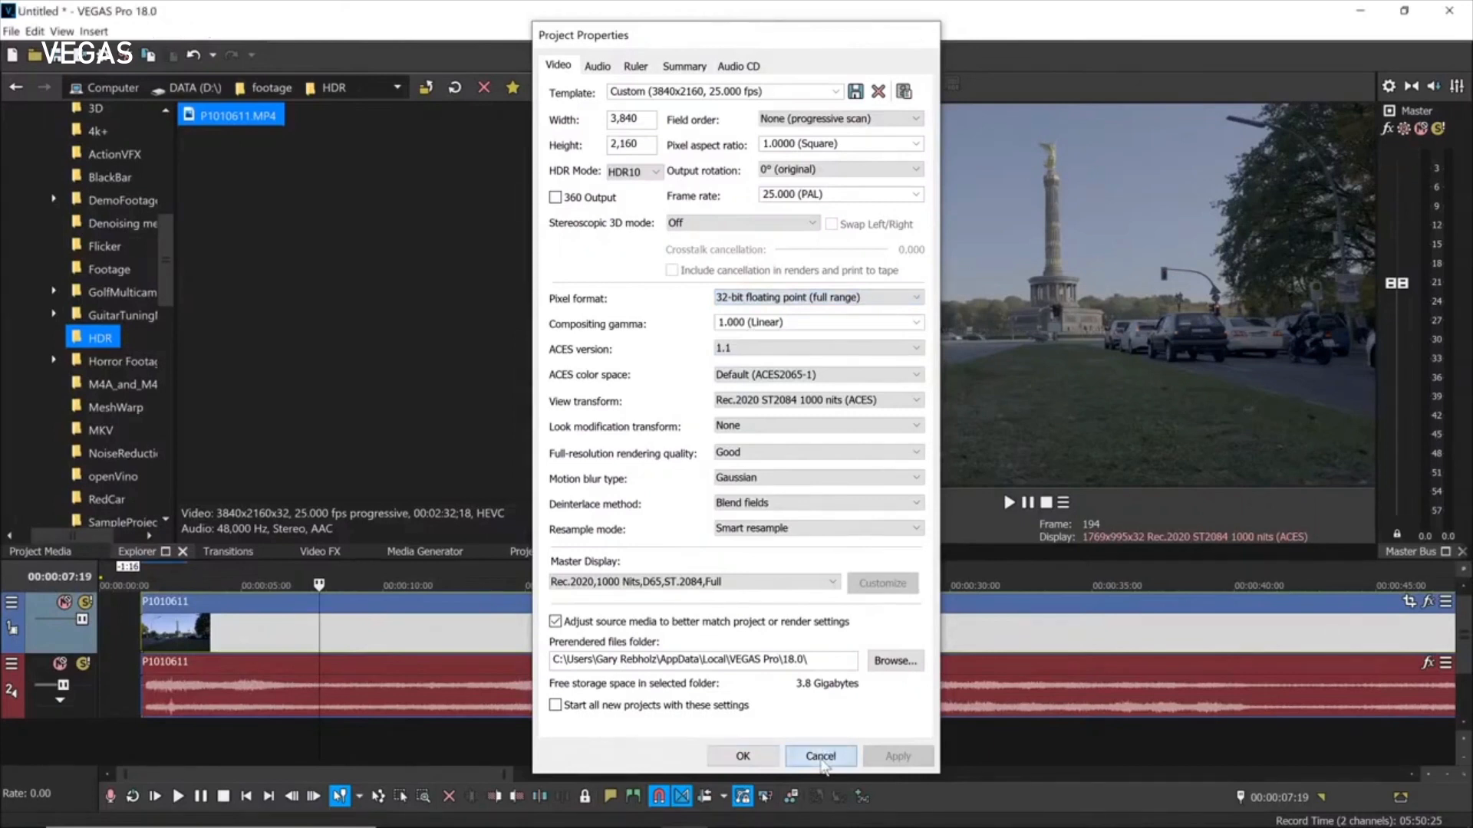
left_click(820, 758)
Start an unsaved new project and view its default 1920x1080, 29.970 fps, HDR-off video settings.
left_click(13, 56)
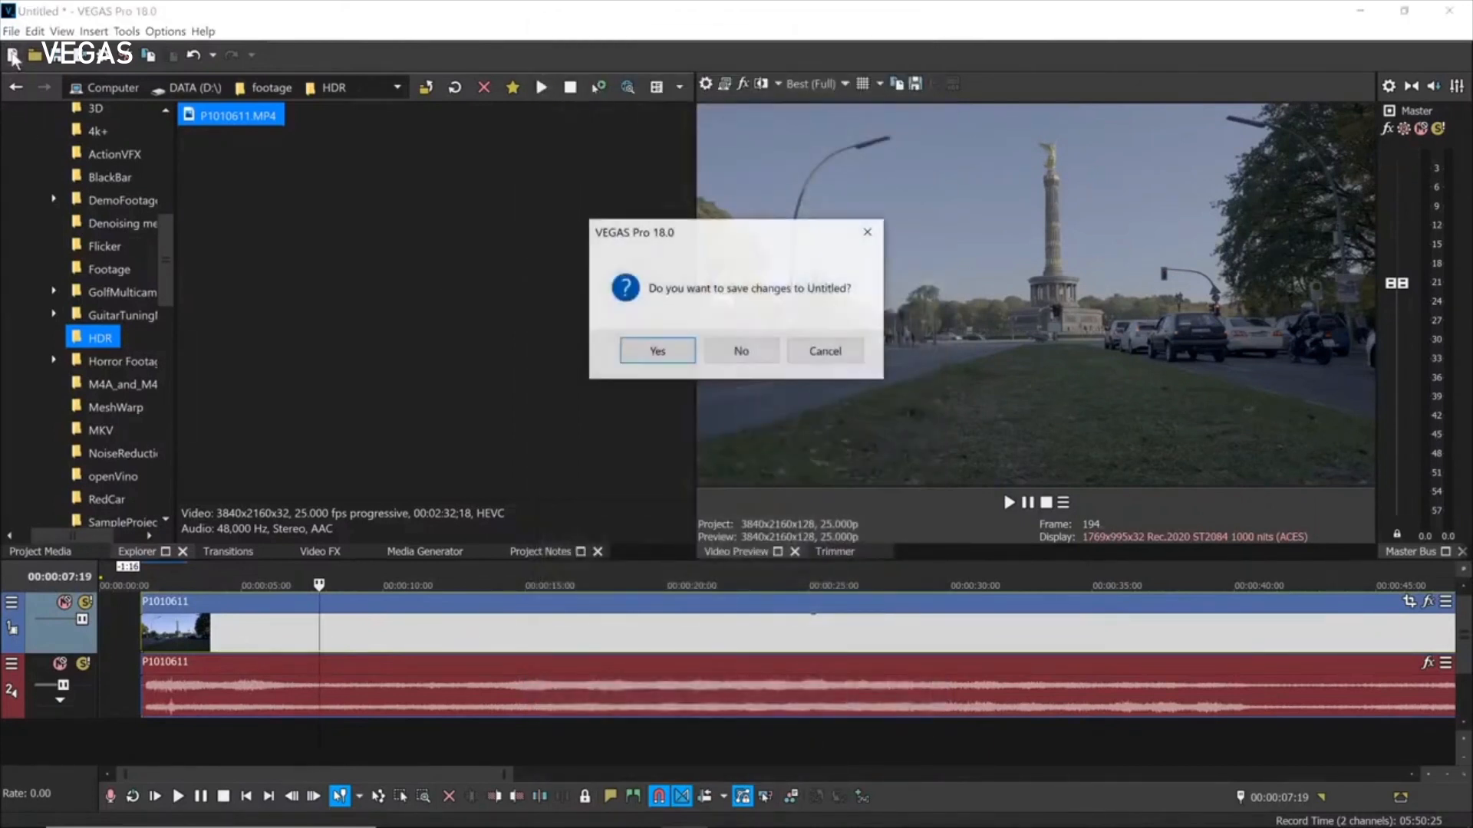
left_click(743, 349)
left_click(705, 86)
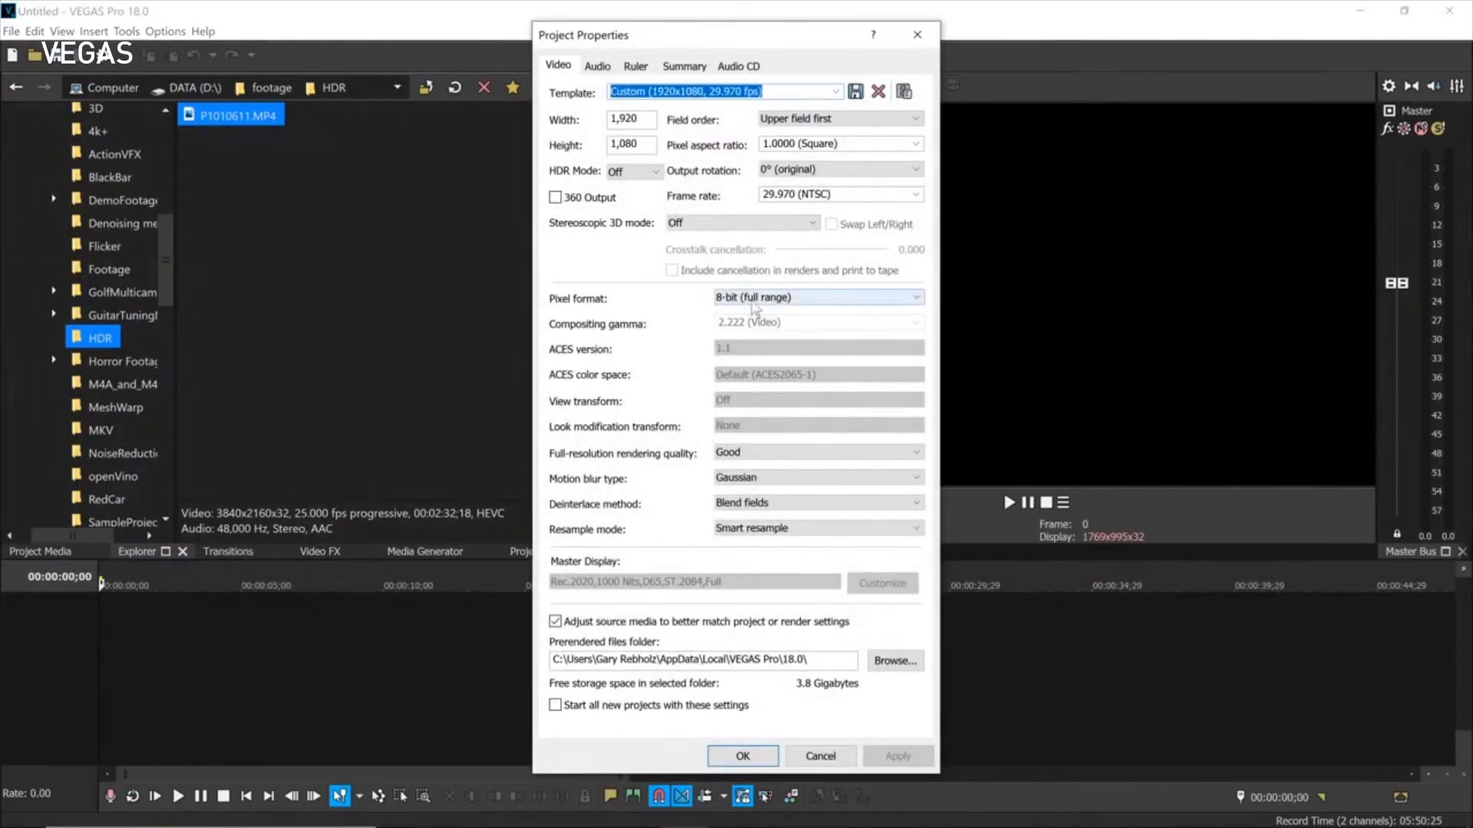
left_click(820, 756)
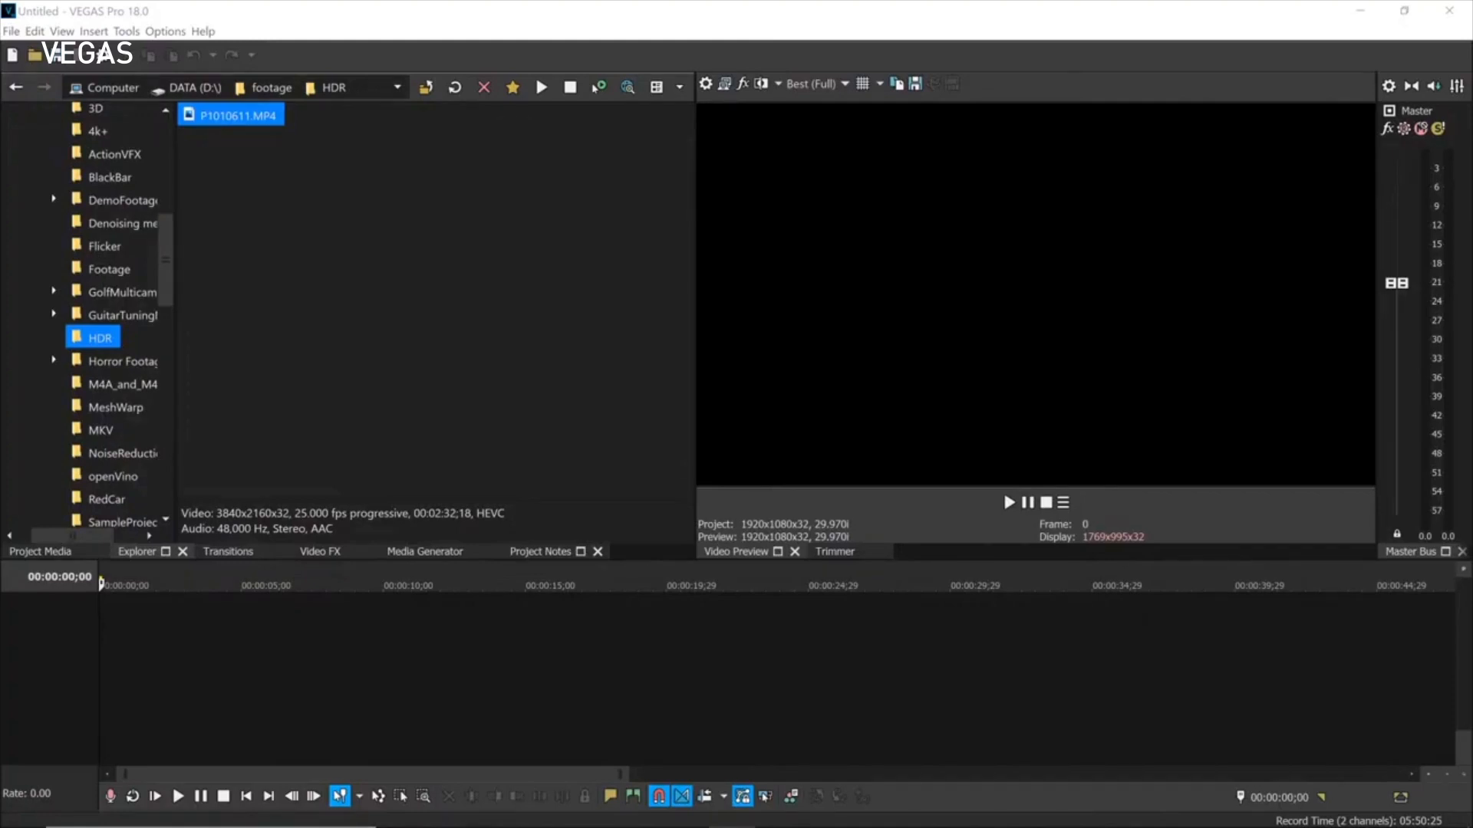
left_click(165, 34)
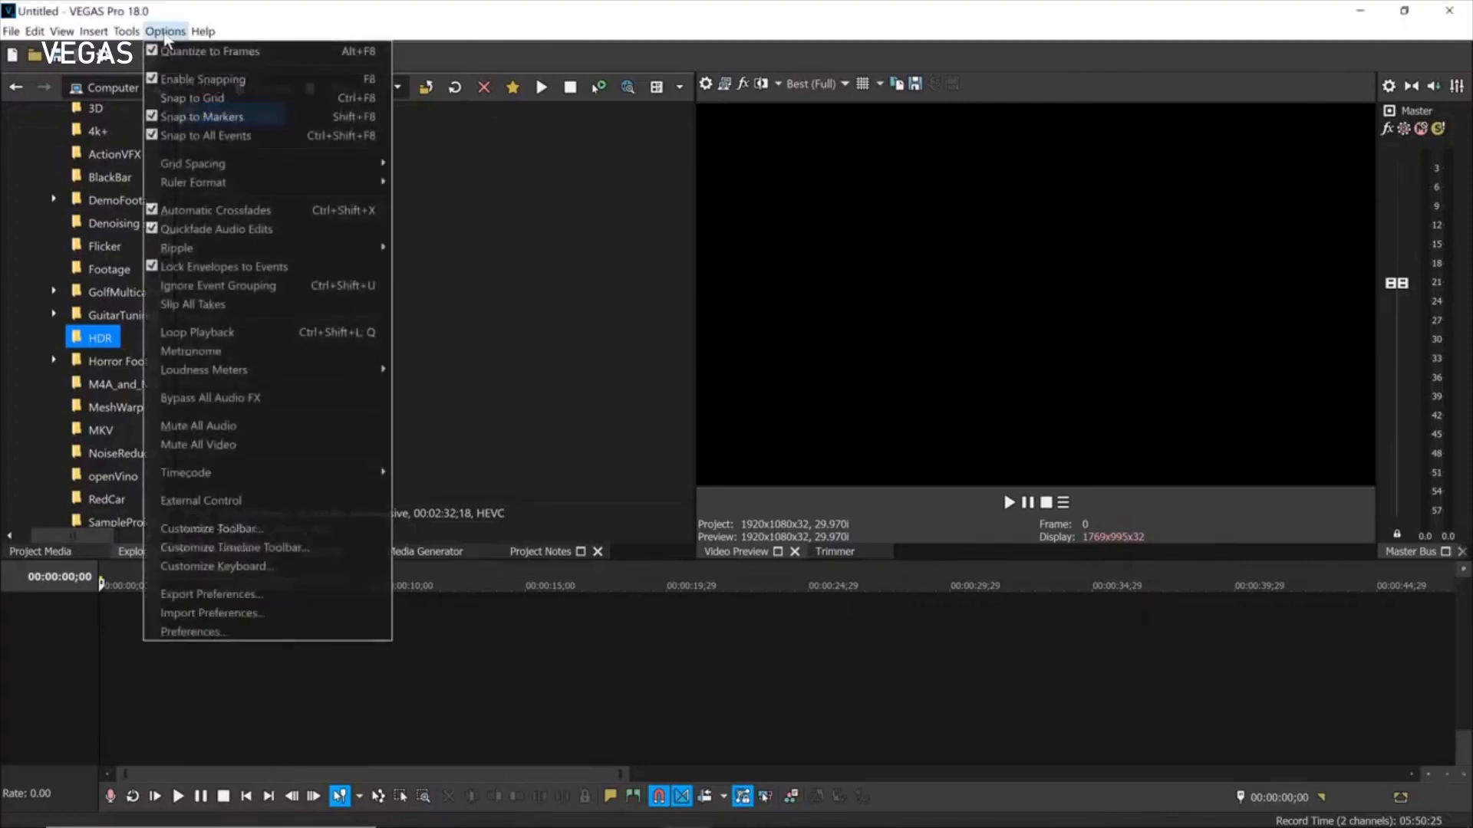
left_click(218, 635)
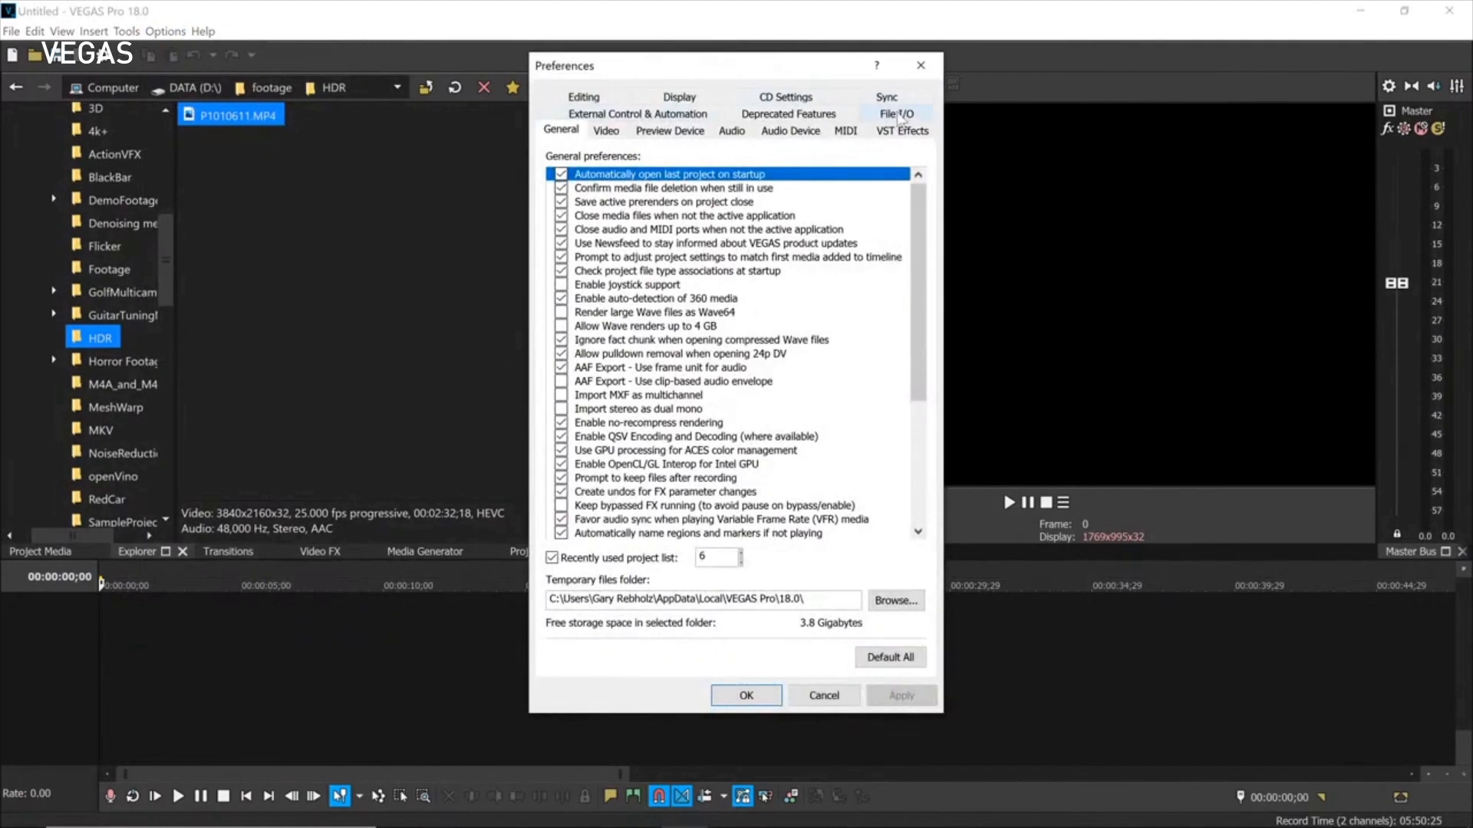
left_click(897, 114)
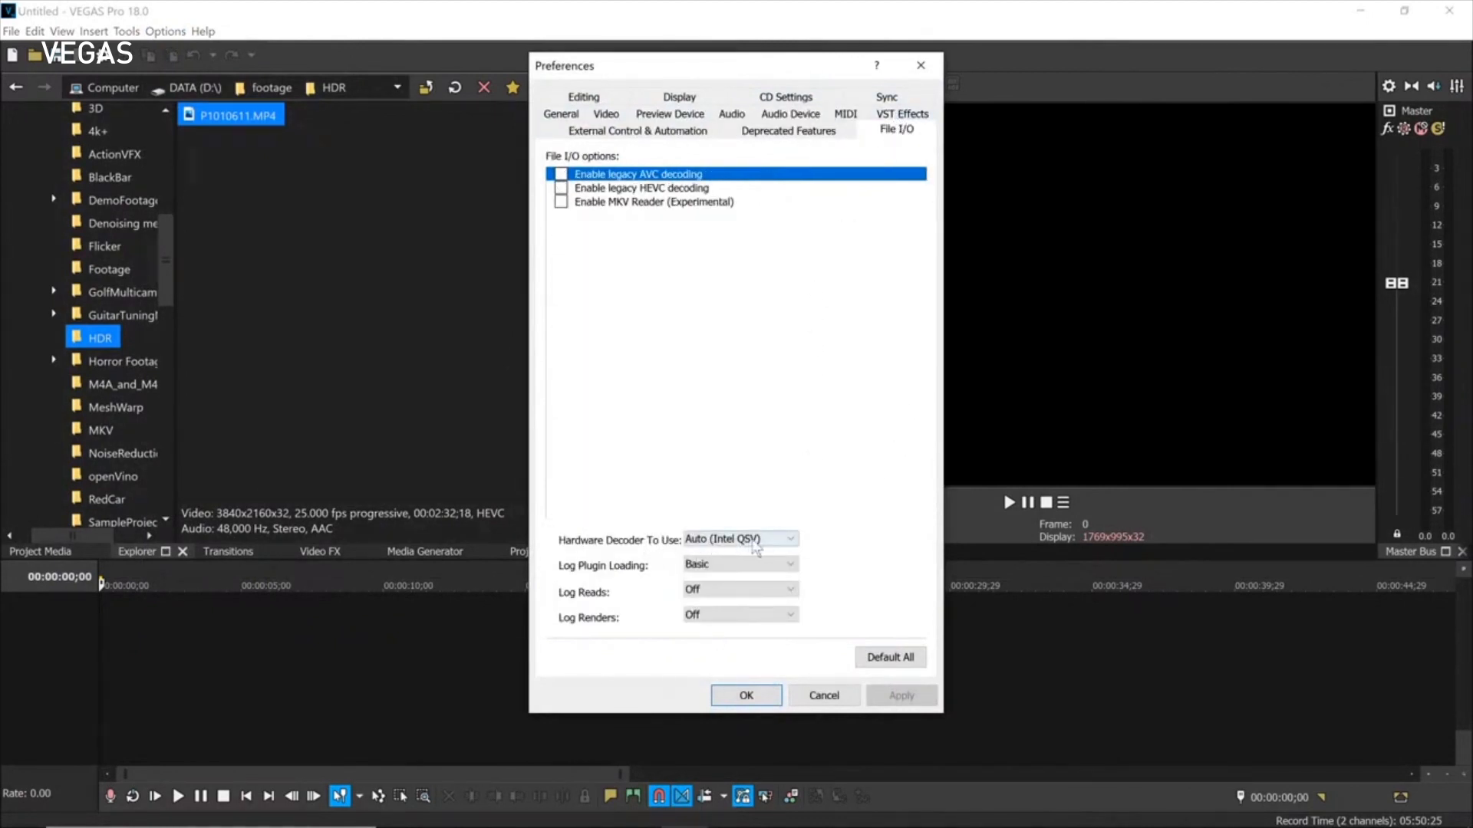
left_click(796, 546)
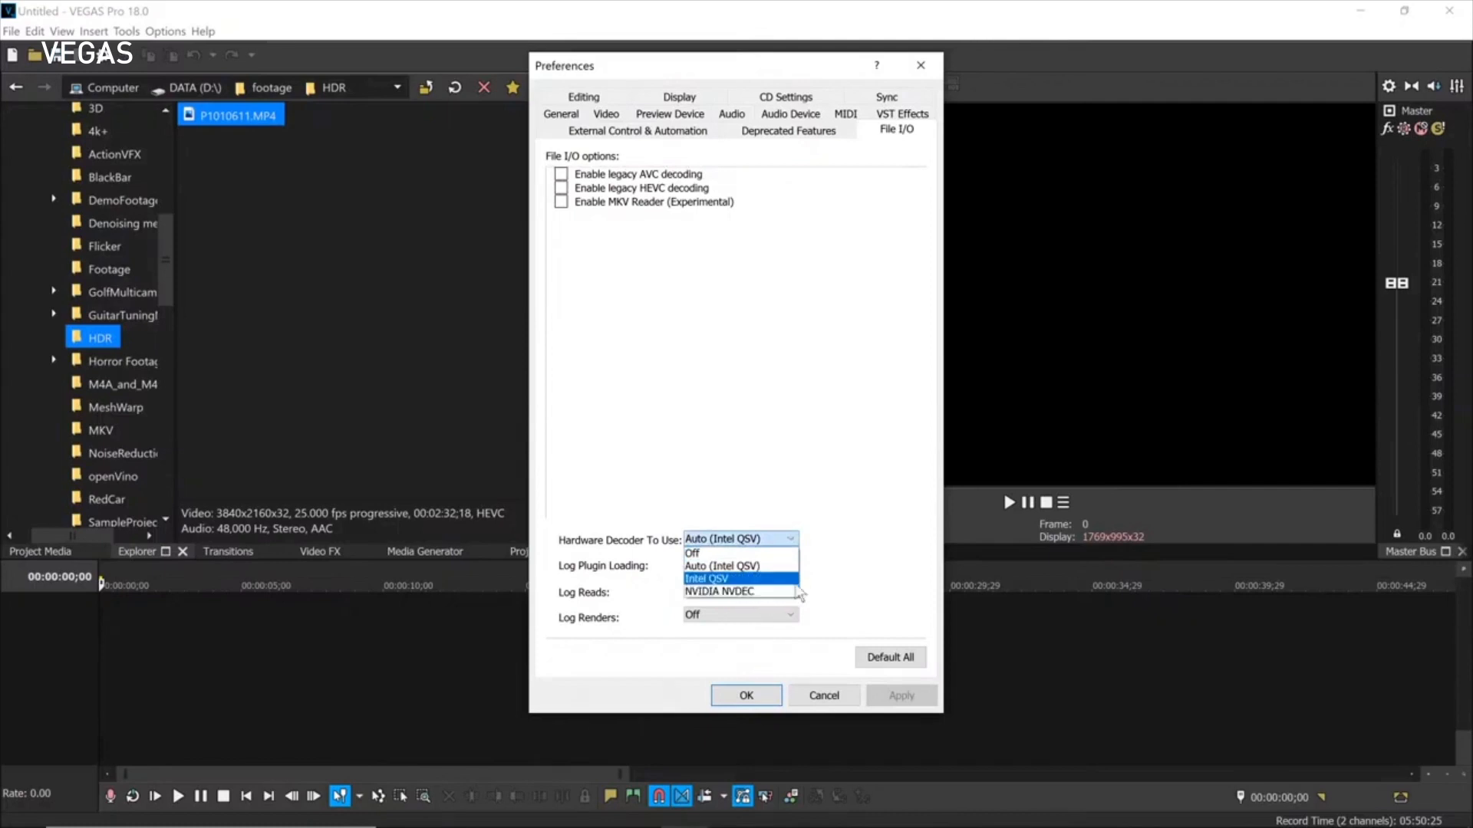
left_click(837, 475)
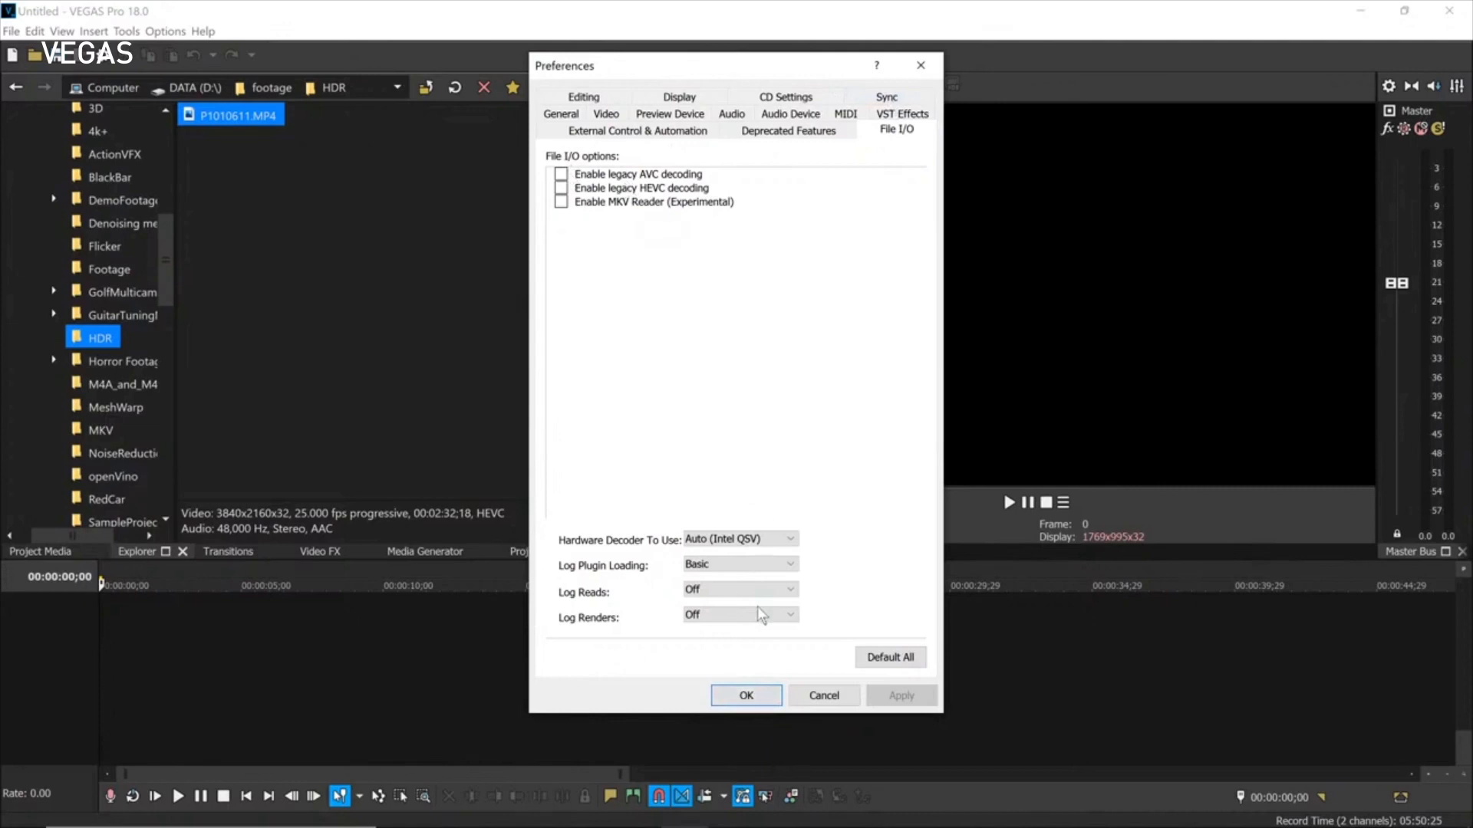
left_click(817, 702)
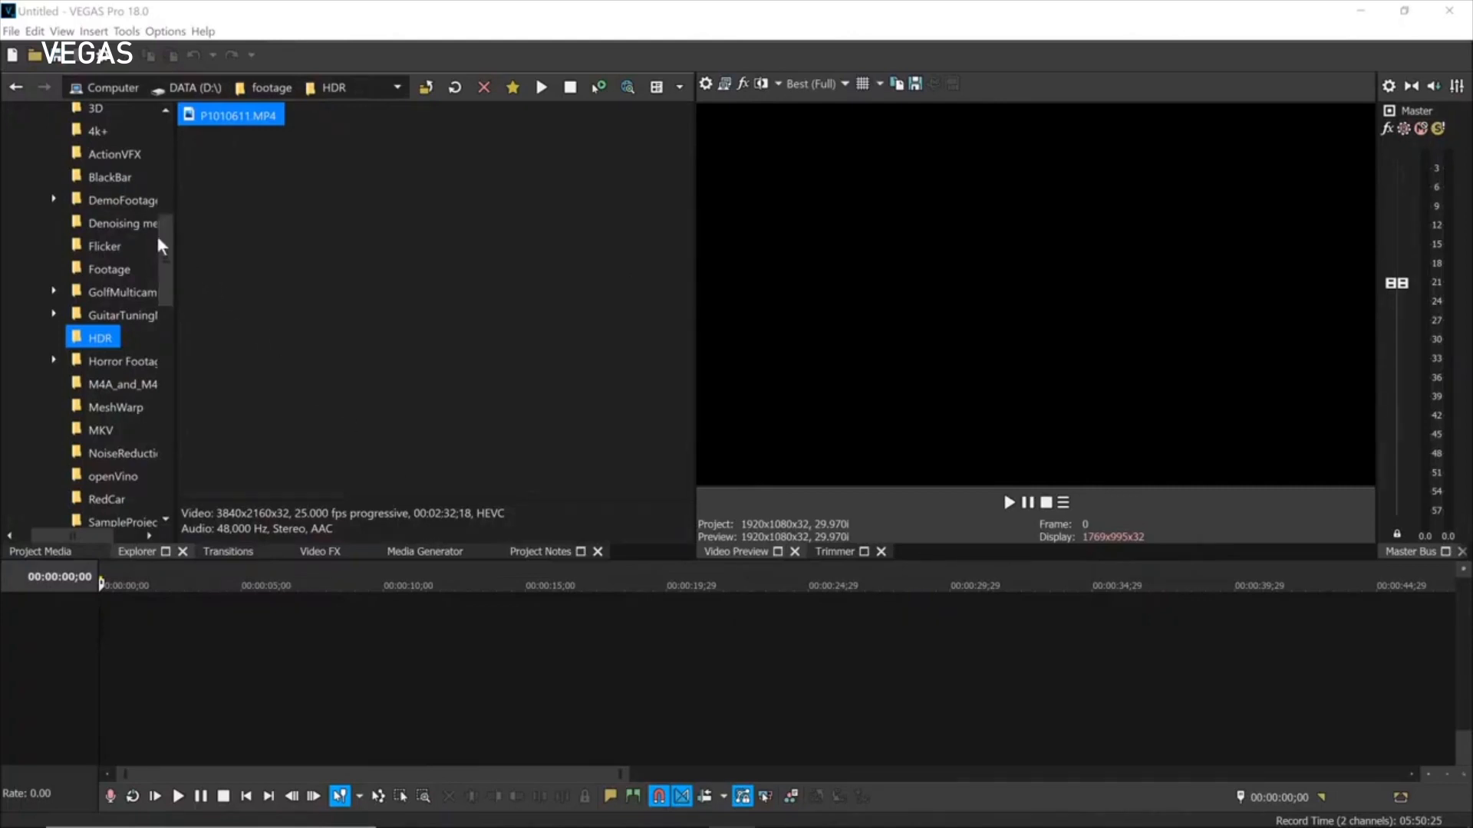
Add Dust_and_Scratches_Clouds_3.mp4 from Denoising media to the timeline with matched project settings.
left_click(125, 222)
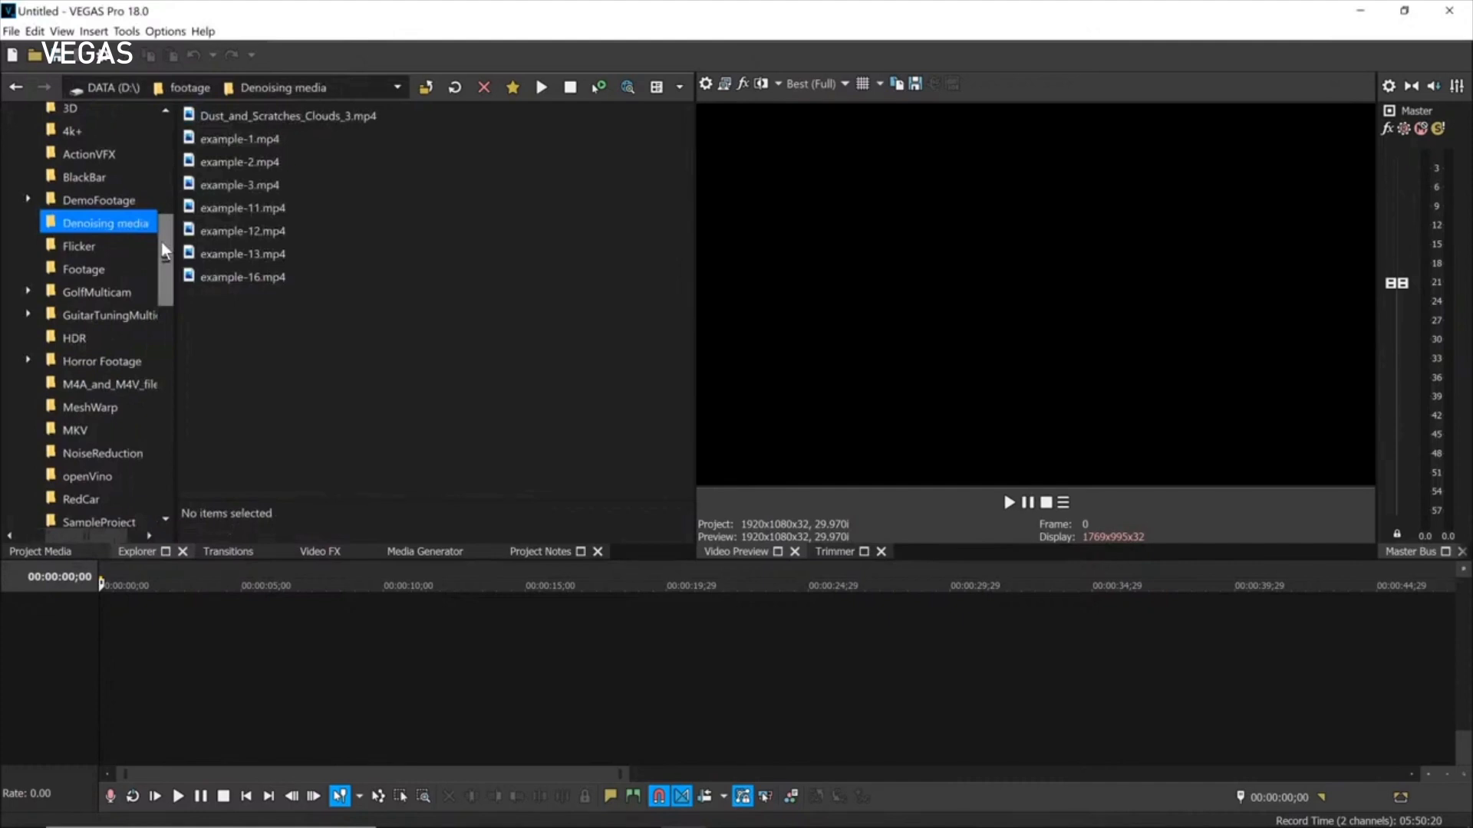
left_click_drag(234, 119, 351, 623)
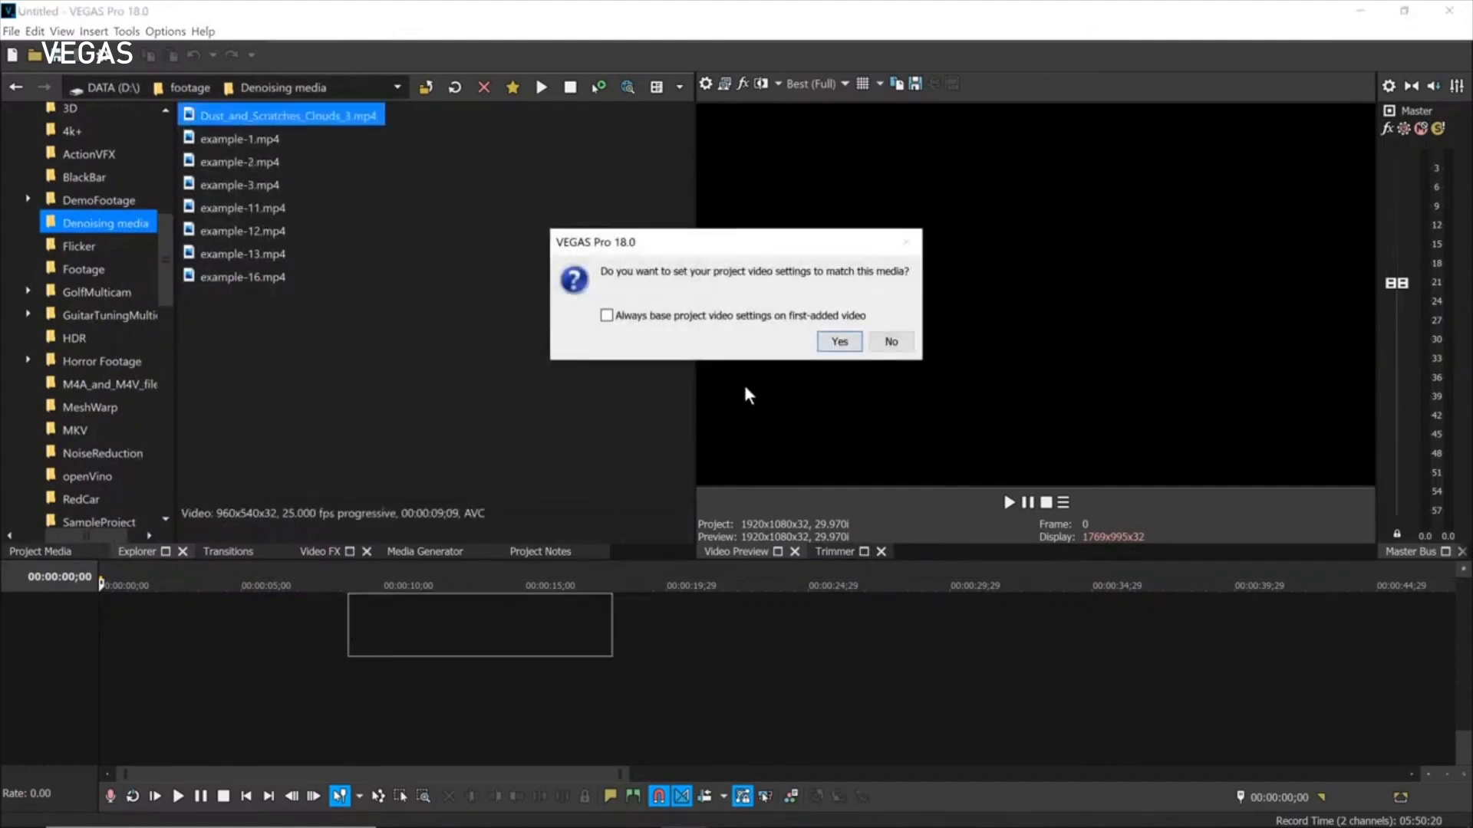
left_click(839, 341)
left_click(462, 640)
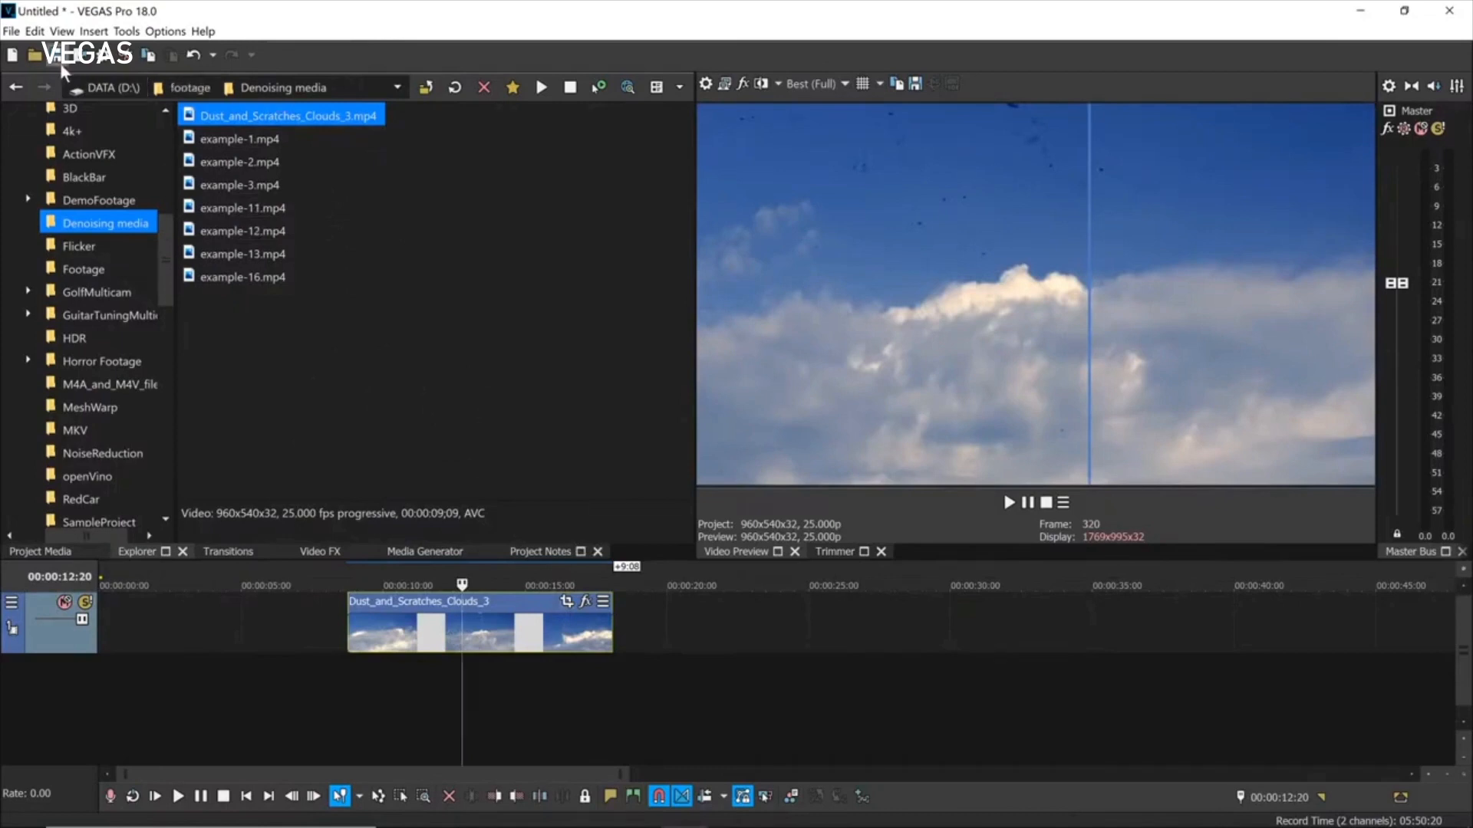
Start a new project with example-3.mp4 at matched settings, then begin another unsaved new project.
left_click(12, 55)
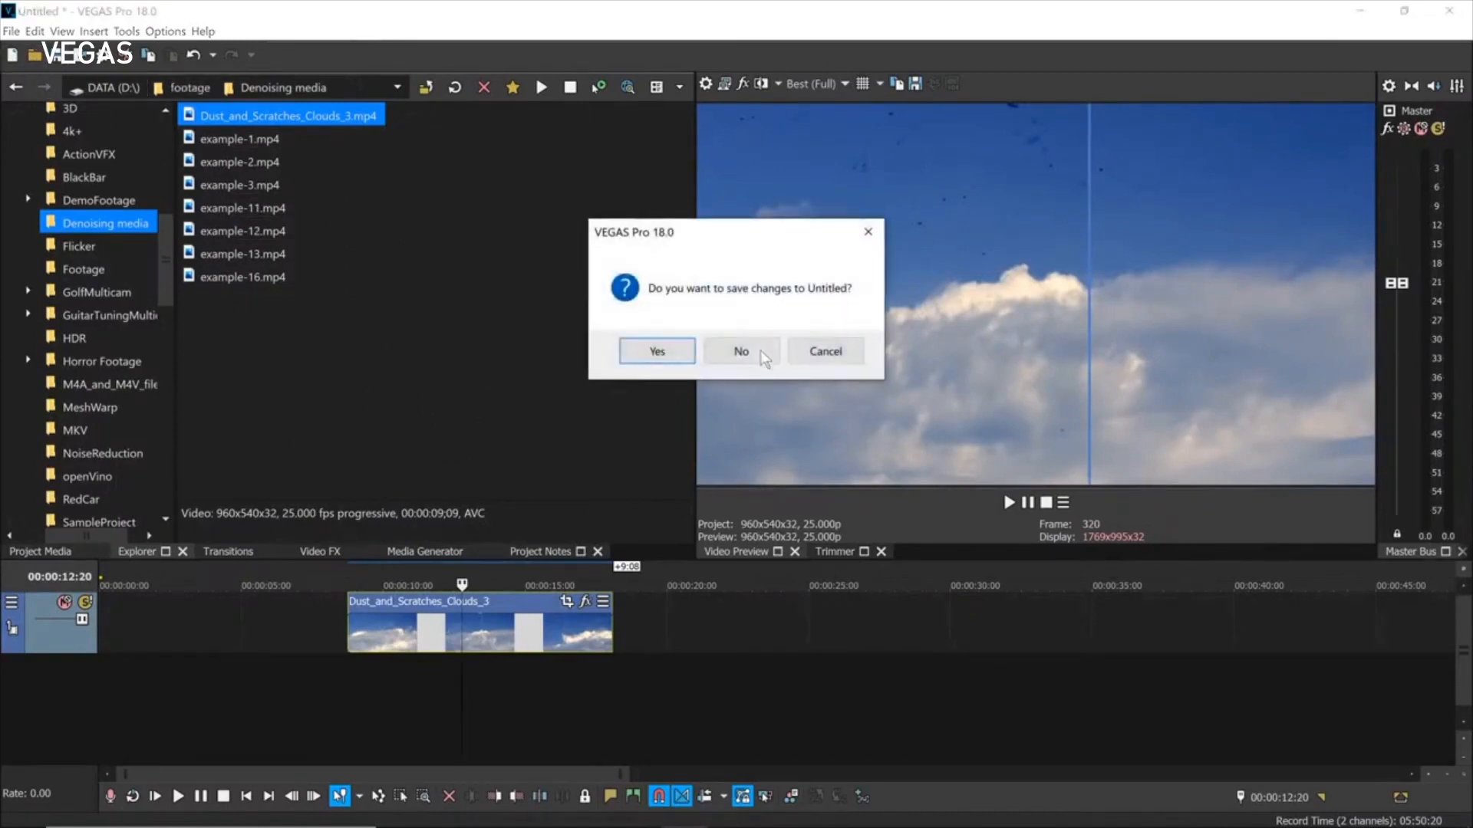
left_click(756, 353)
left_click_drag(215, 198, 425, 646)
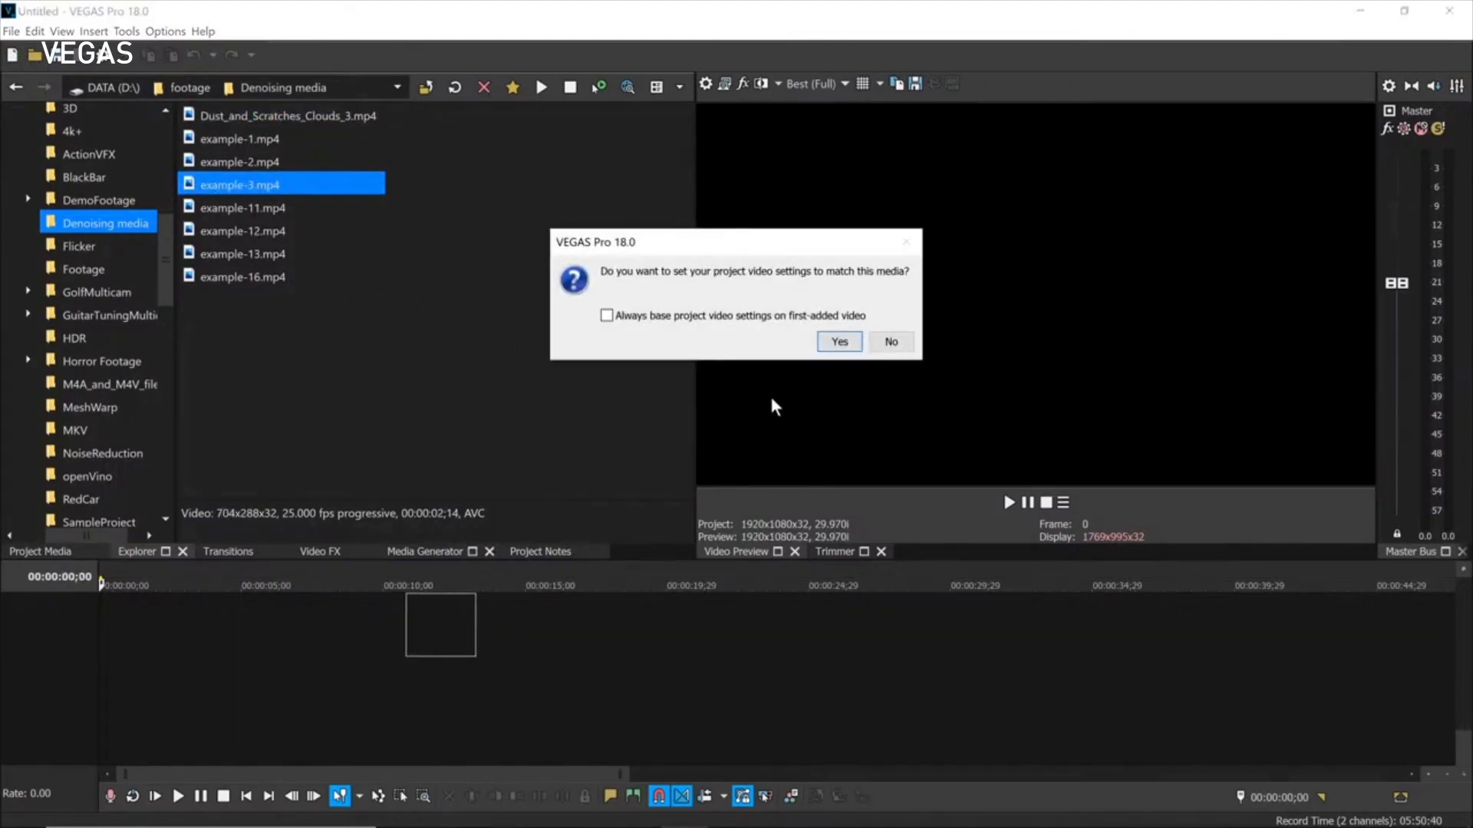
left_click(839, 341)
left_click(440, 629)
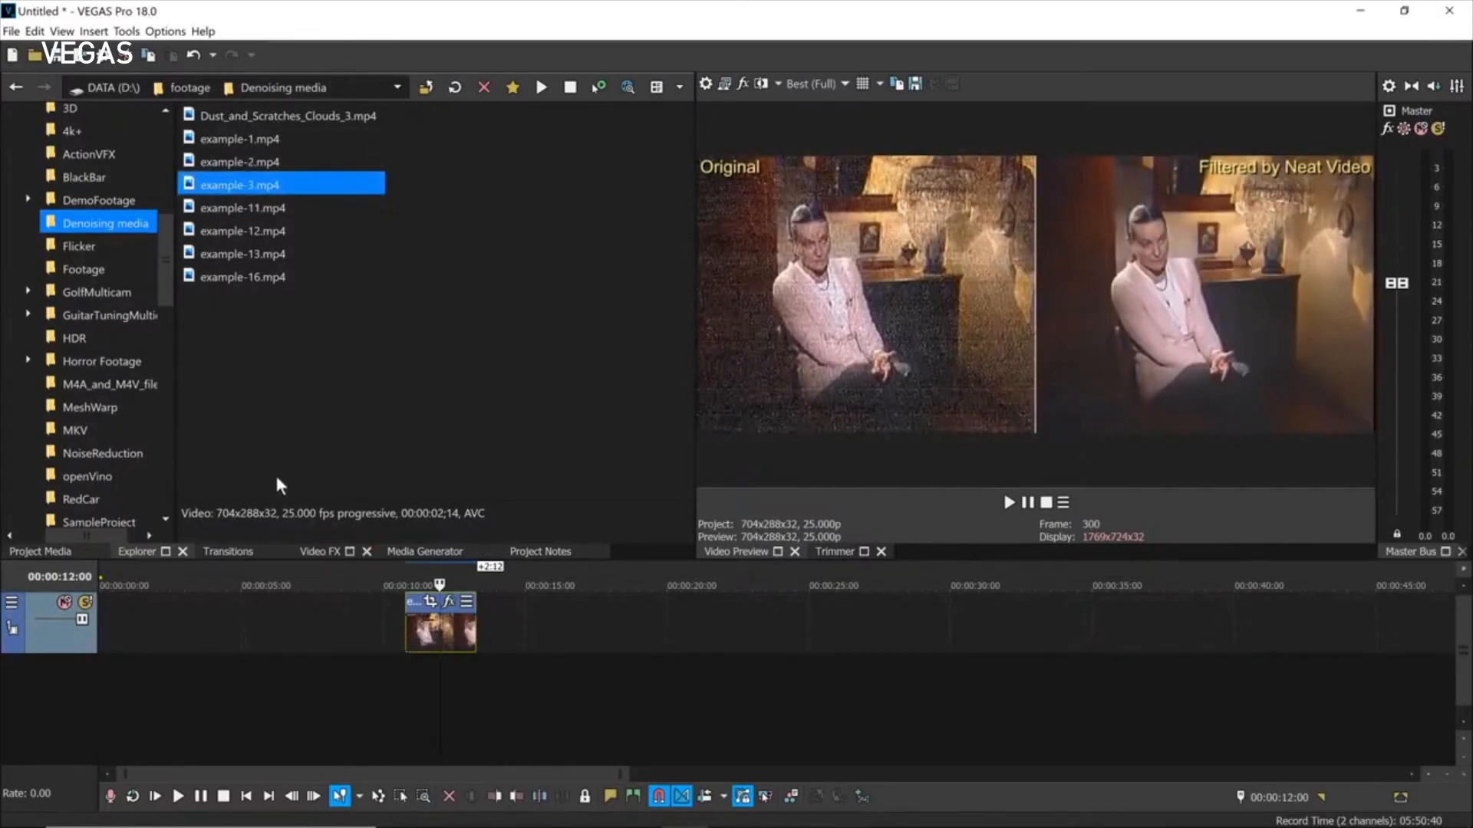
left_click(13, 56)
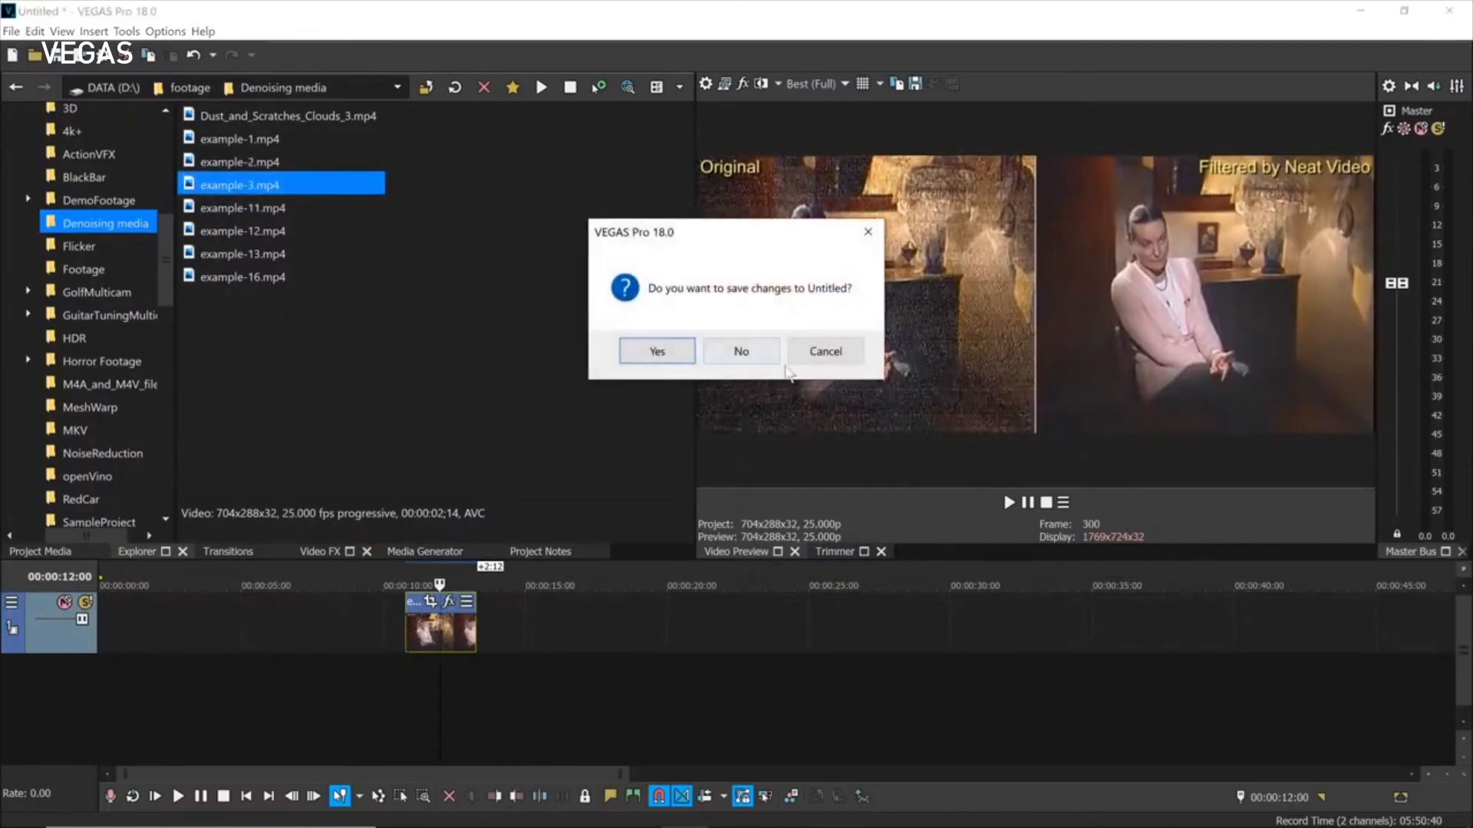
left_click(738, 352)
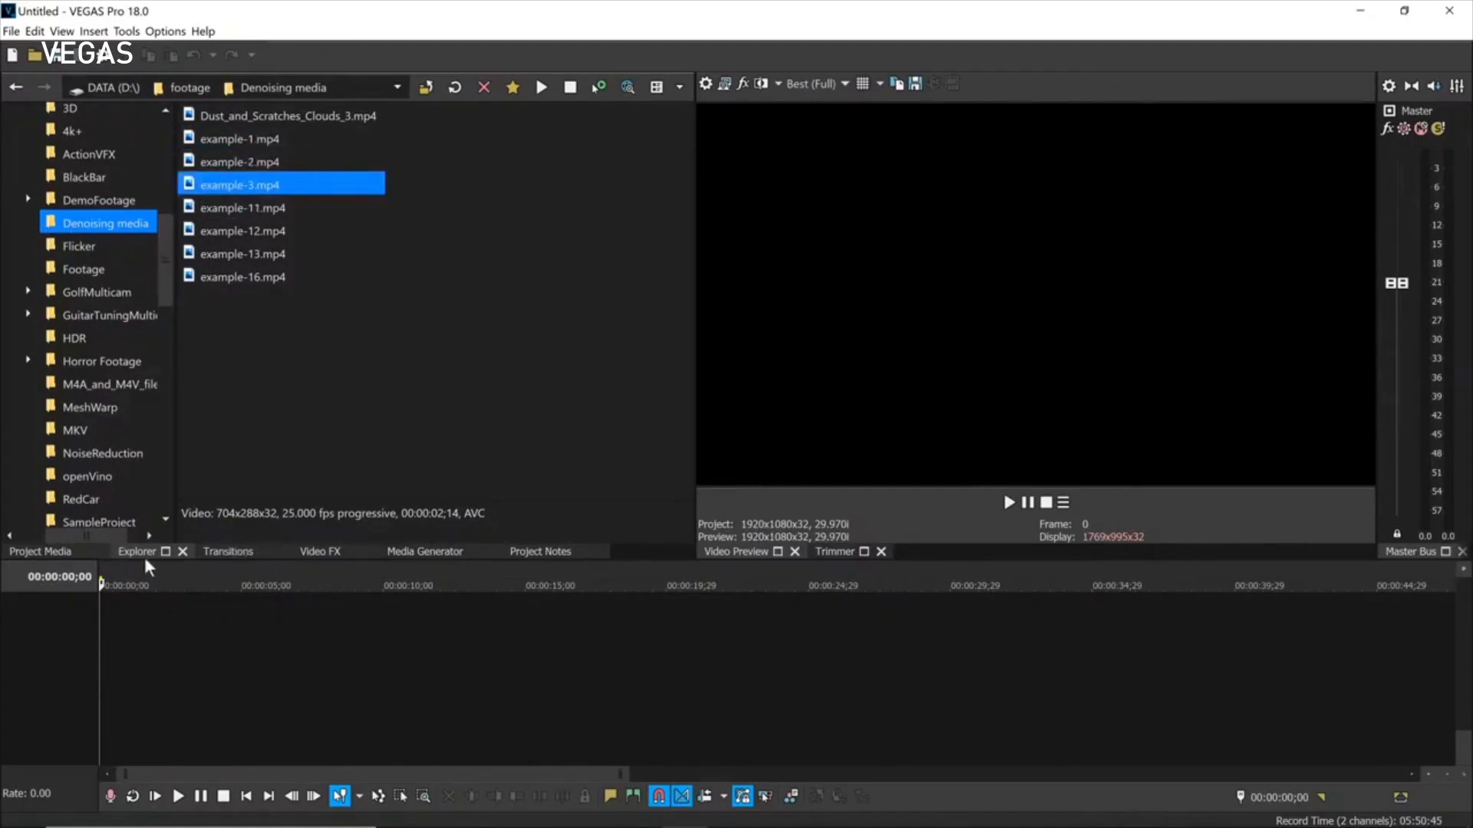
left_click(303, 549)
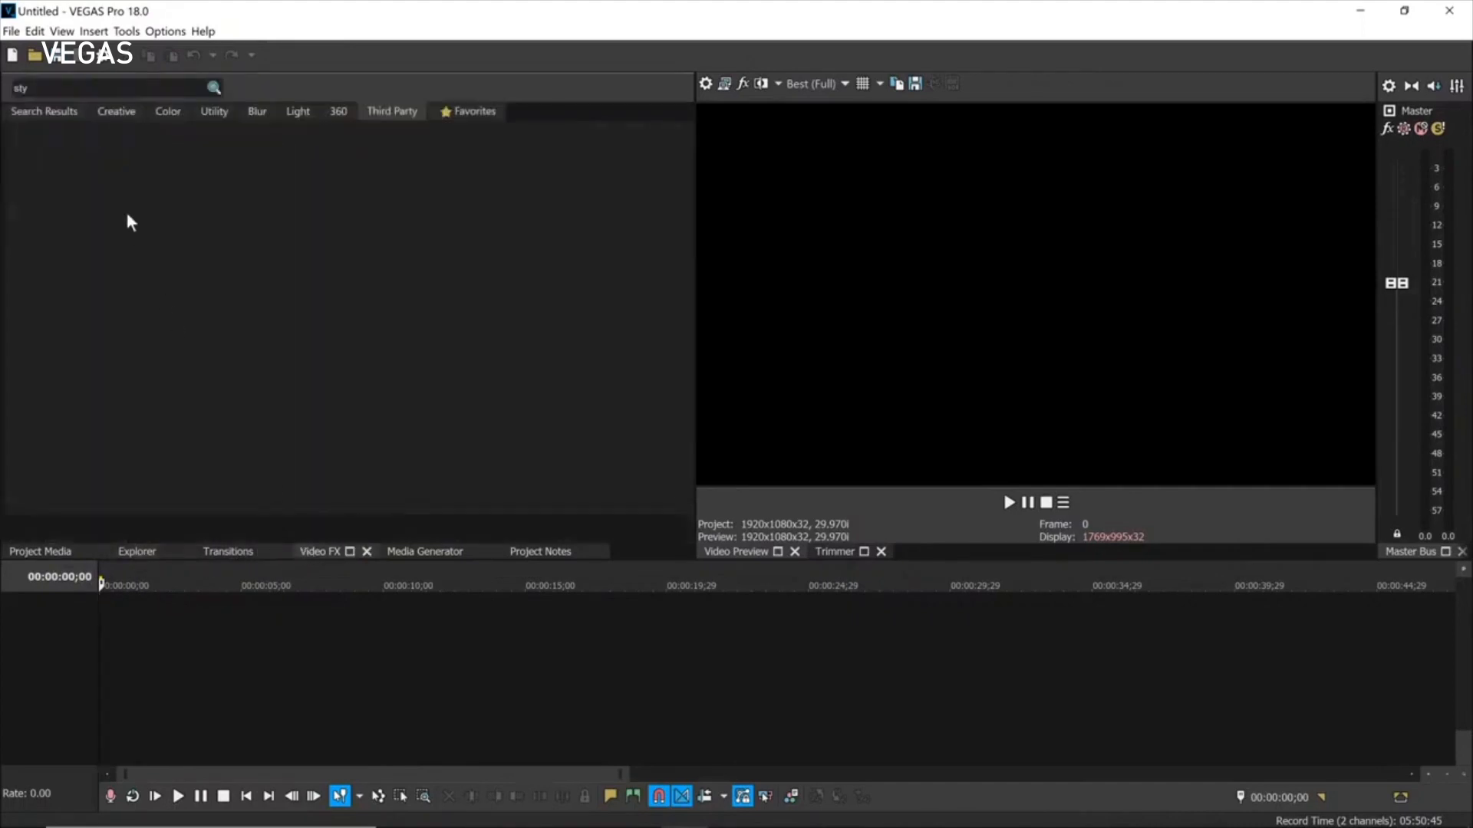
left_click_drag(48, 88, 2, 86)
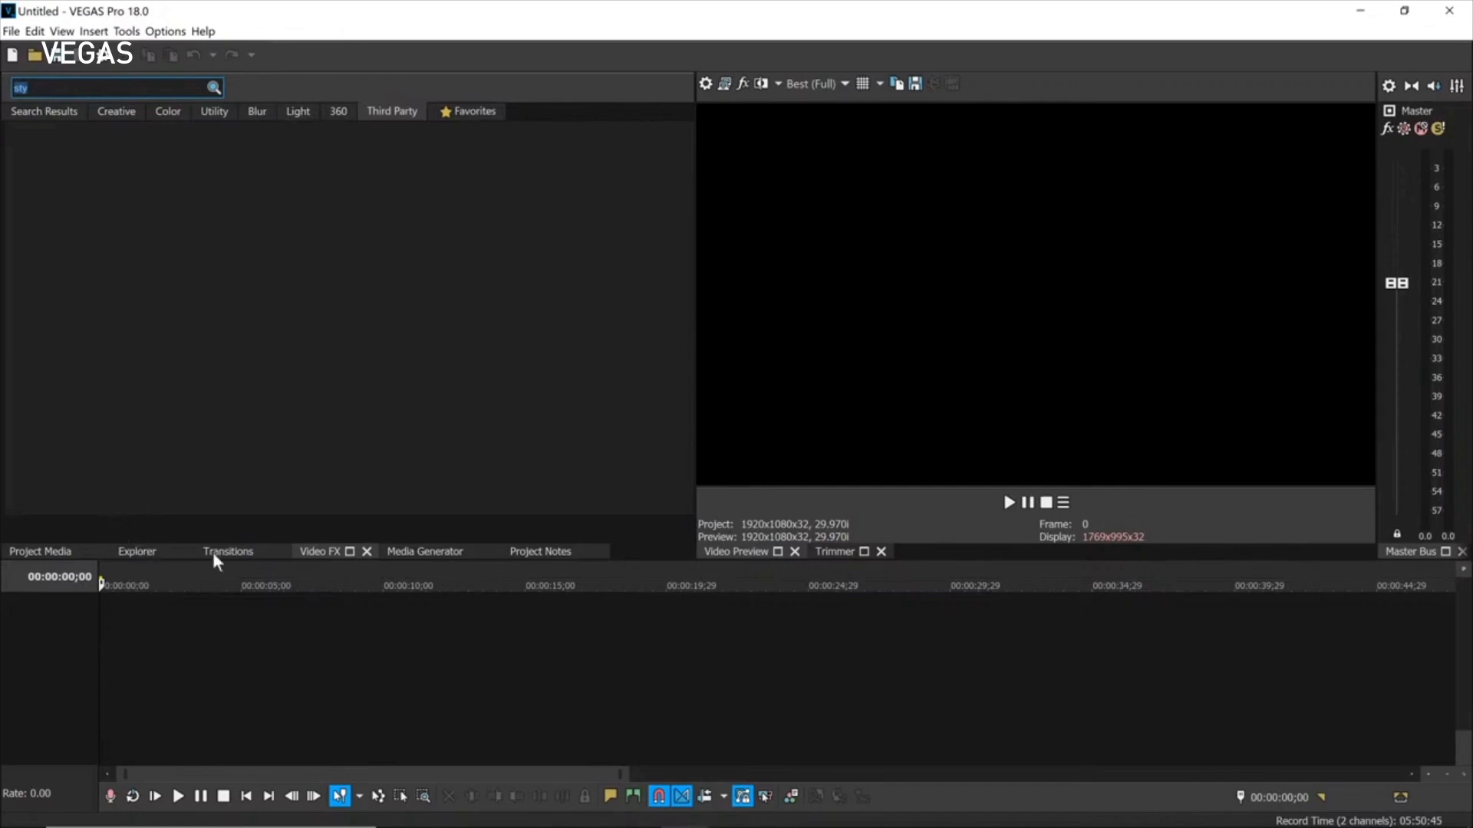
type("den")
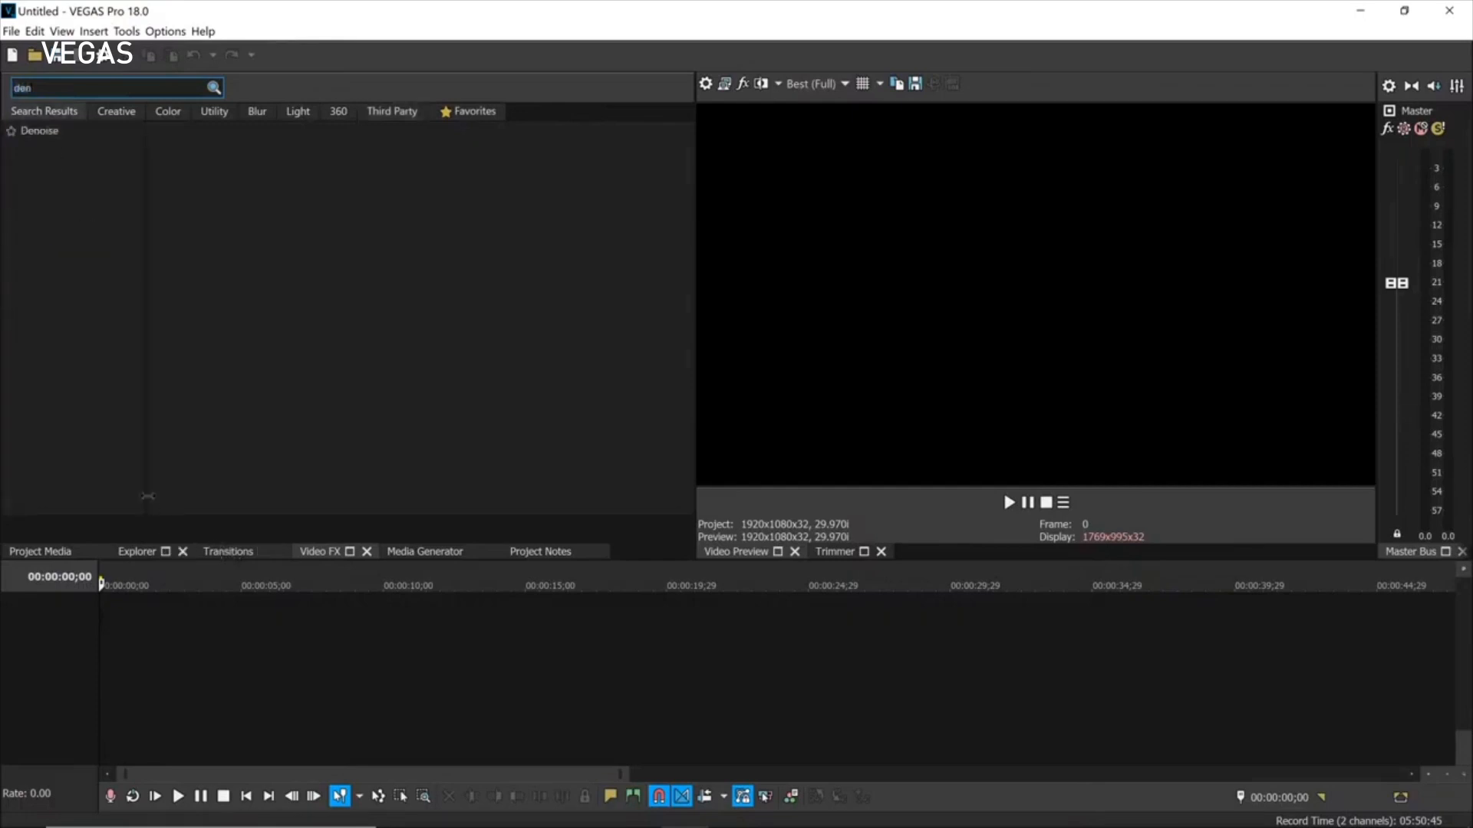
left_click(43, 130)
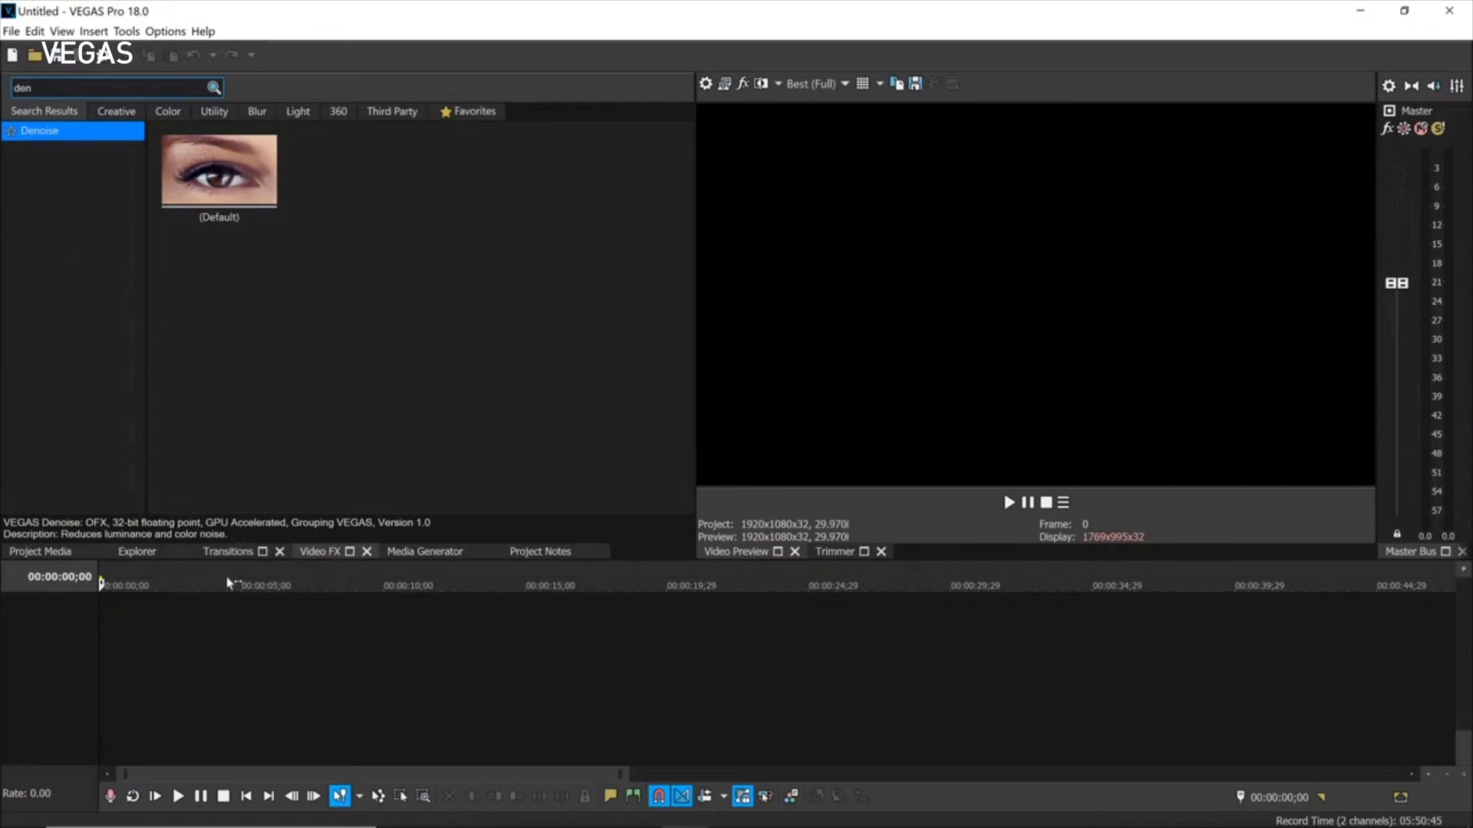
left_click(130, 551)
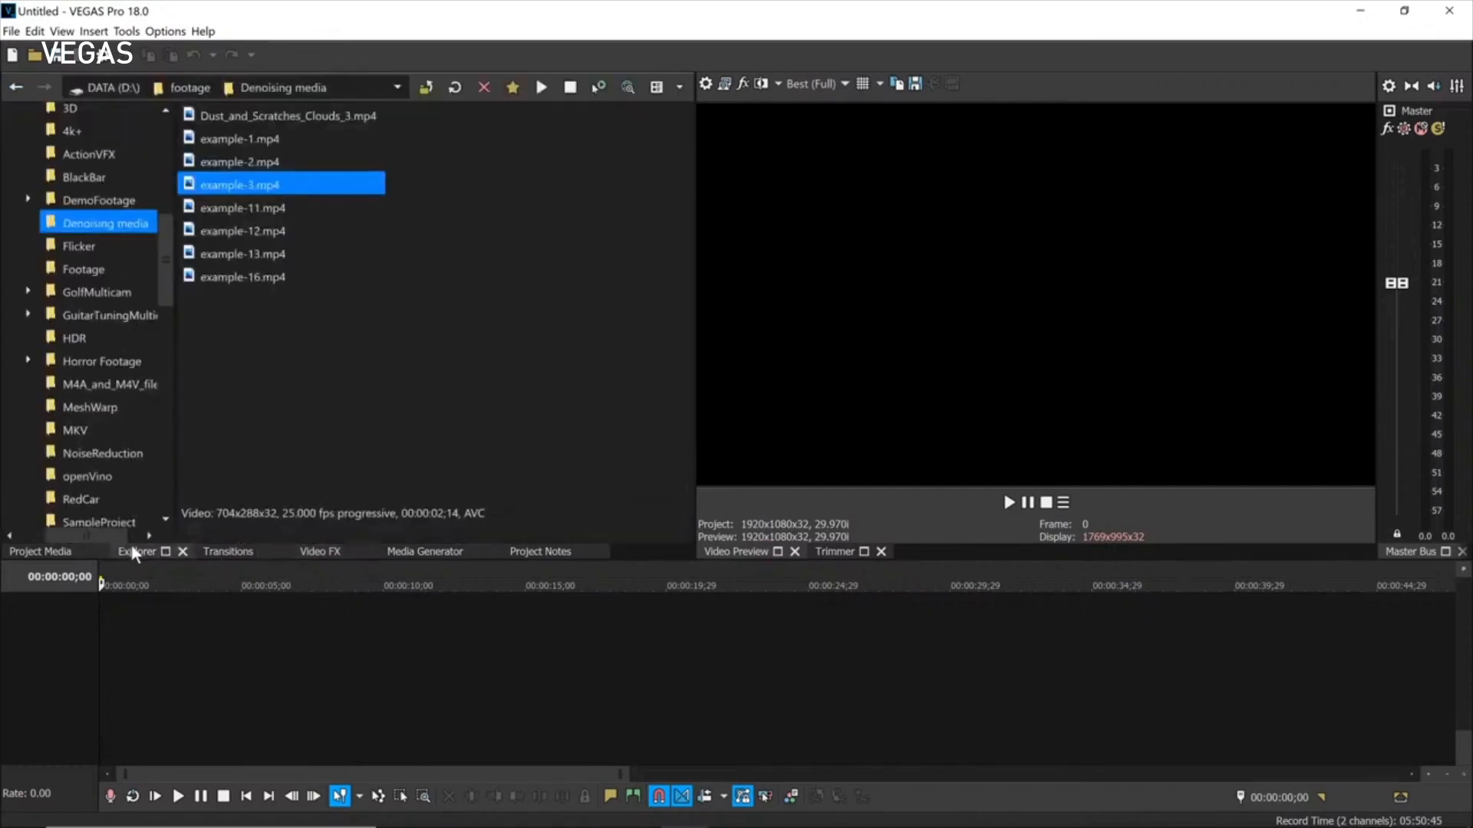
Place CoffeeSign_flicker.mp4 from the Flicker folder on the timeline with matched project settings.
left_click(79, 247)
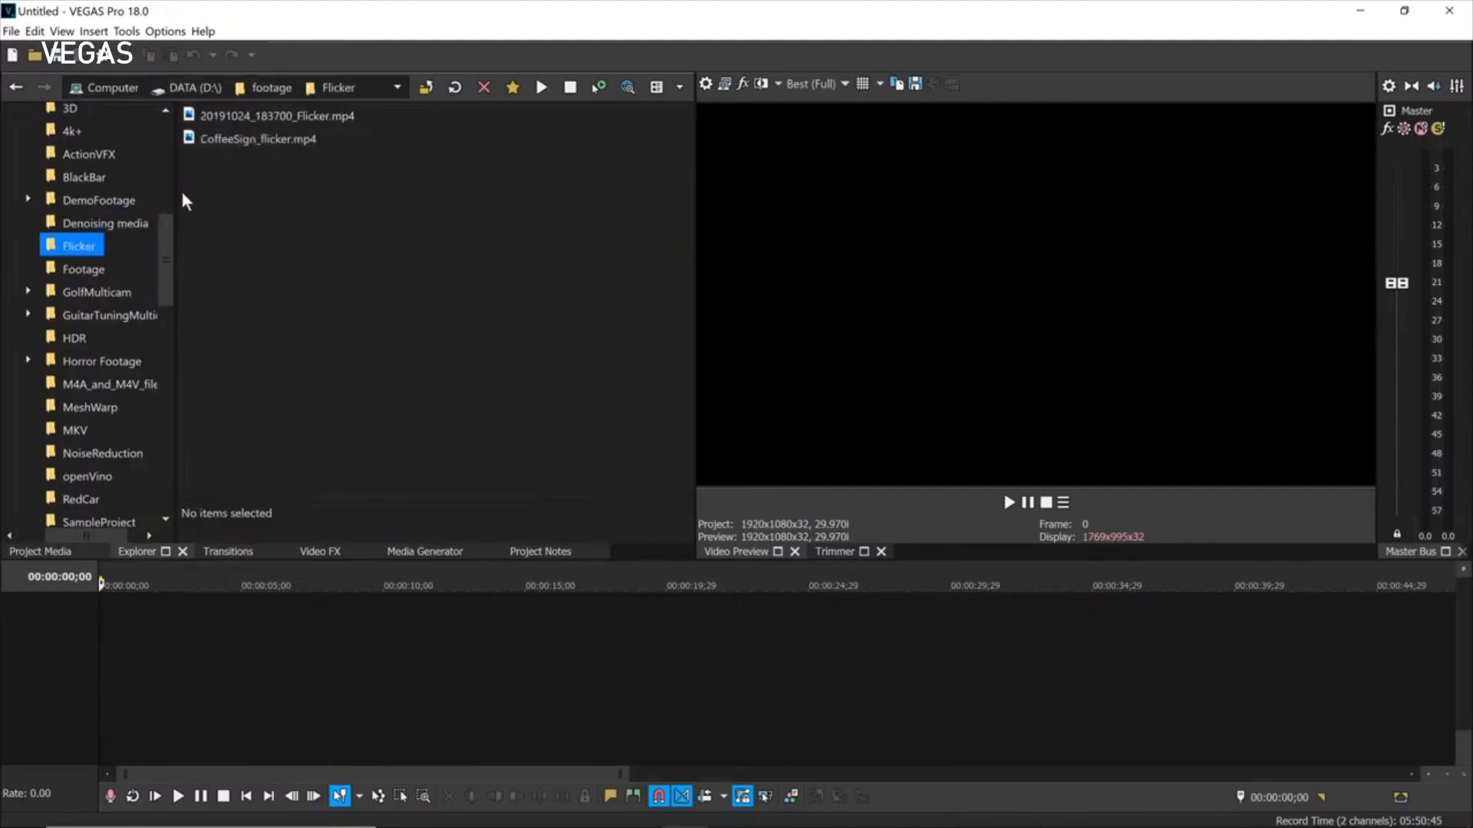
left_click_drag(203, 139, 361, 606)
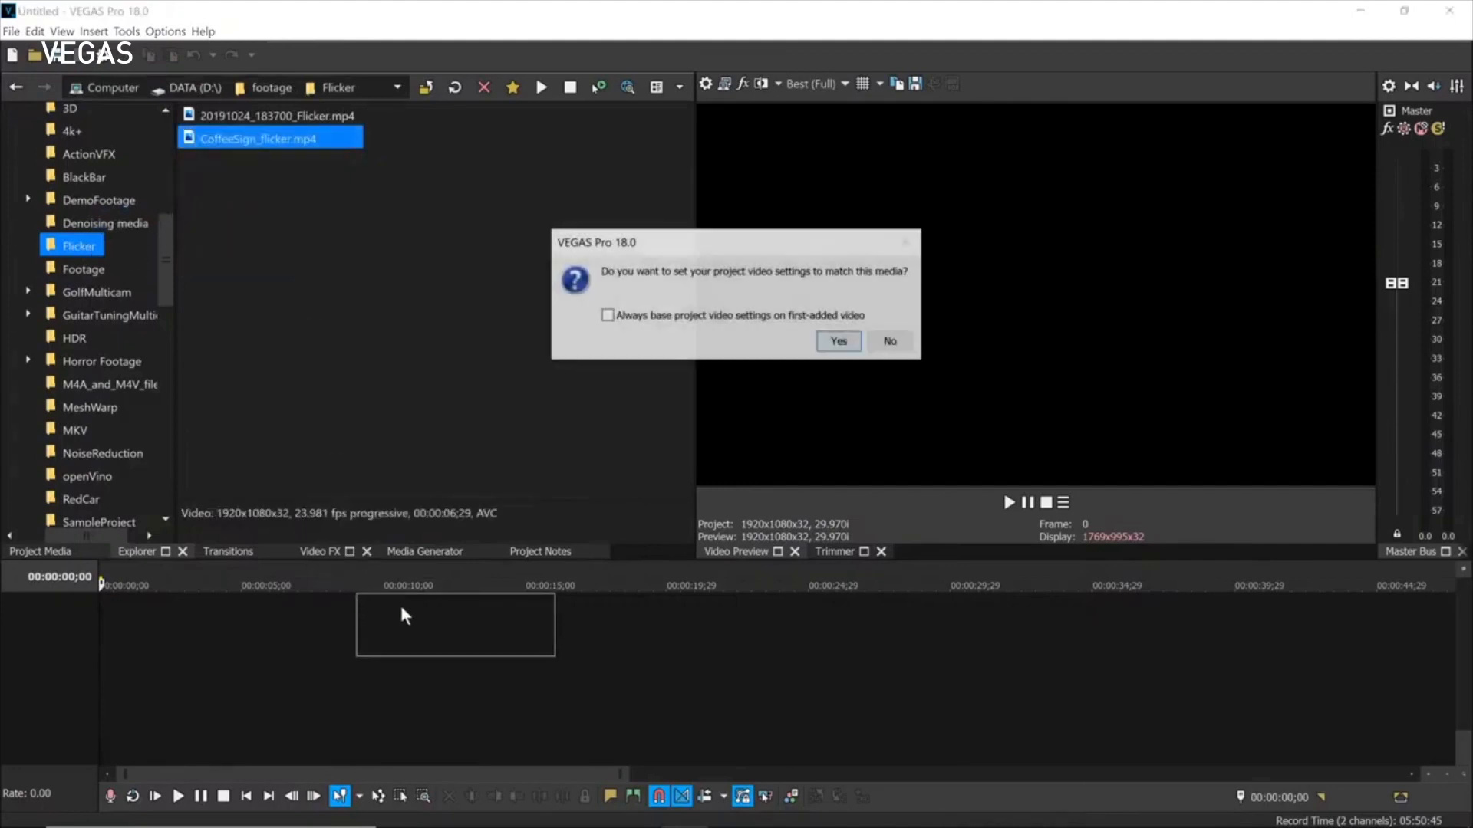
left_click(835, 343)
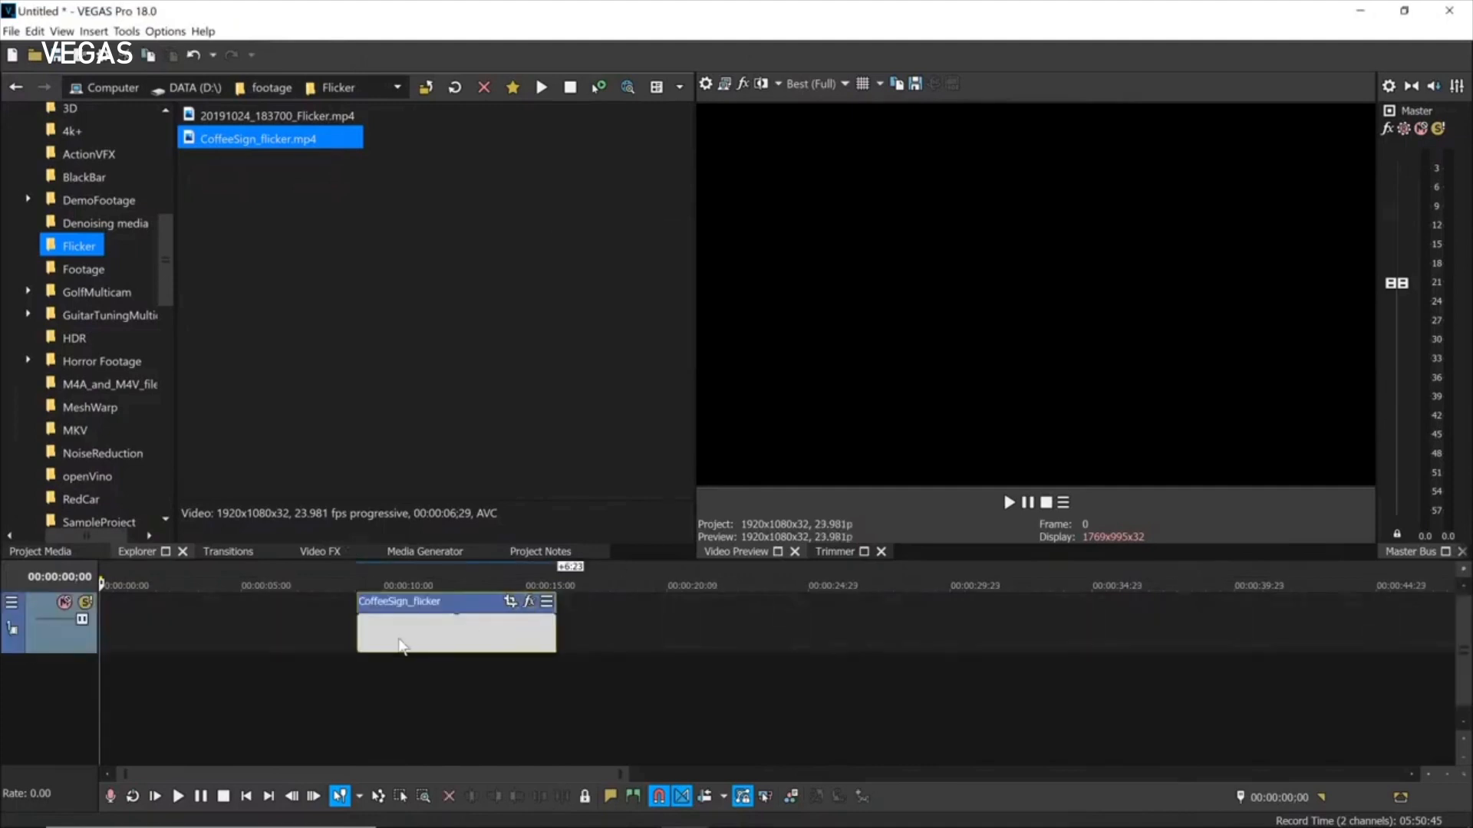
left_click(355, 633)
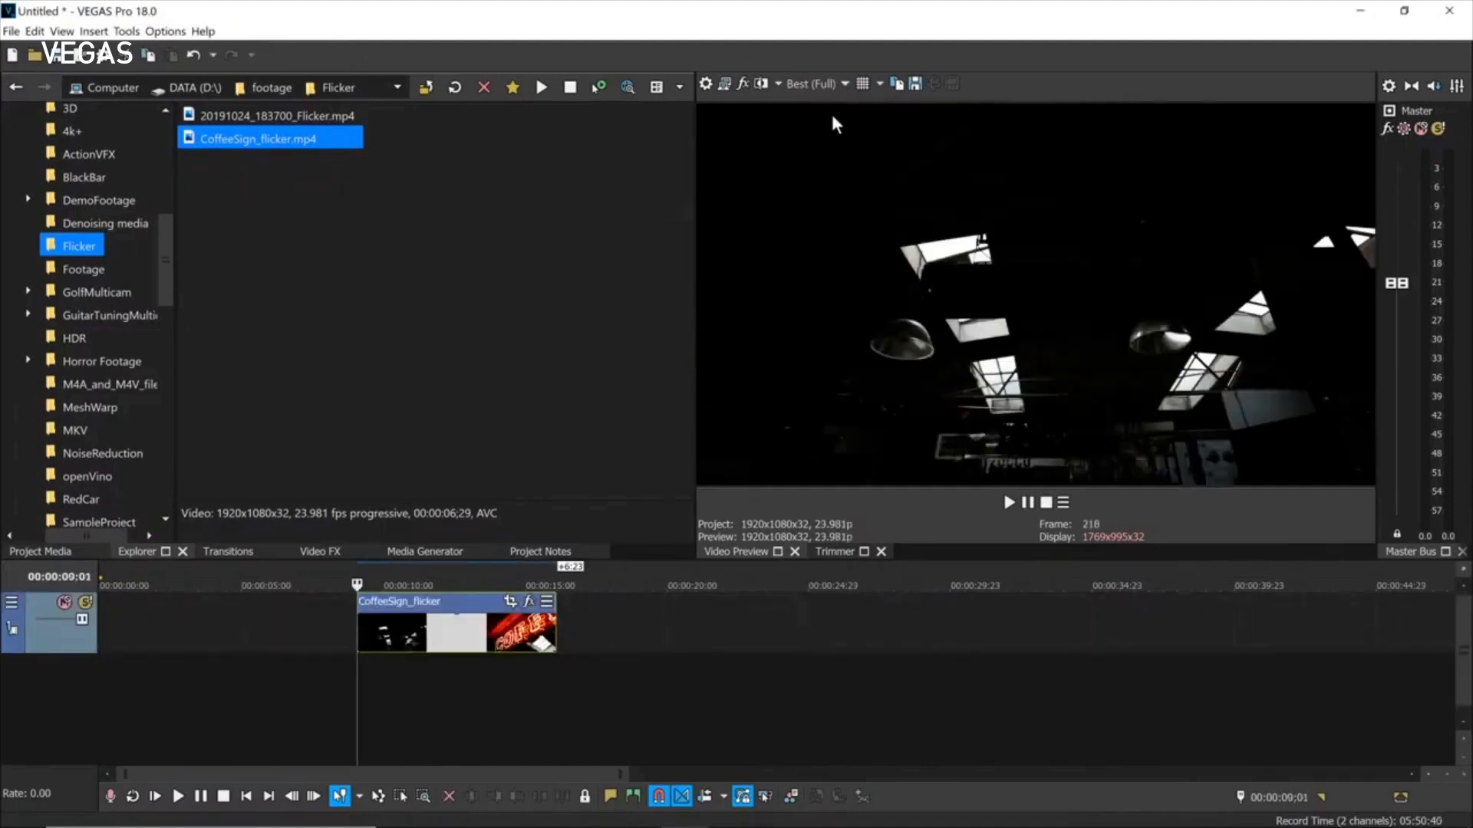
Set preview quality to Preview > Auto and play the clip.
left_click(844, 83)
mouse_move(847, 122)
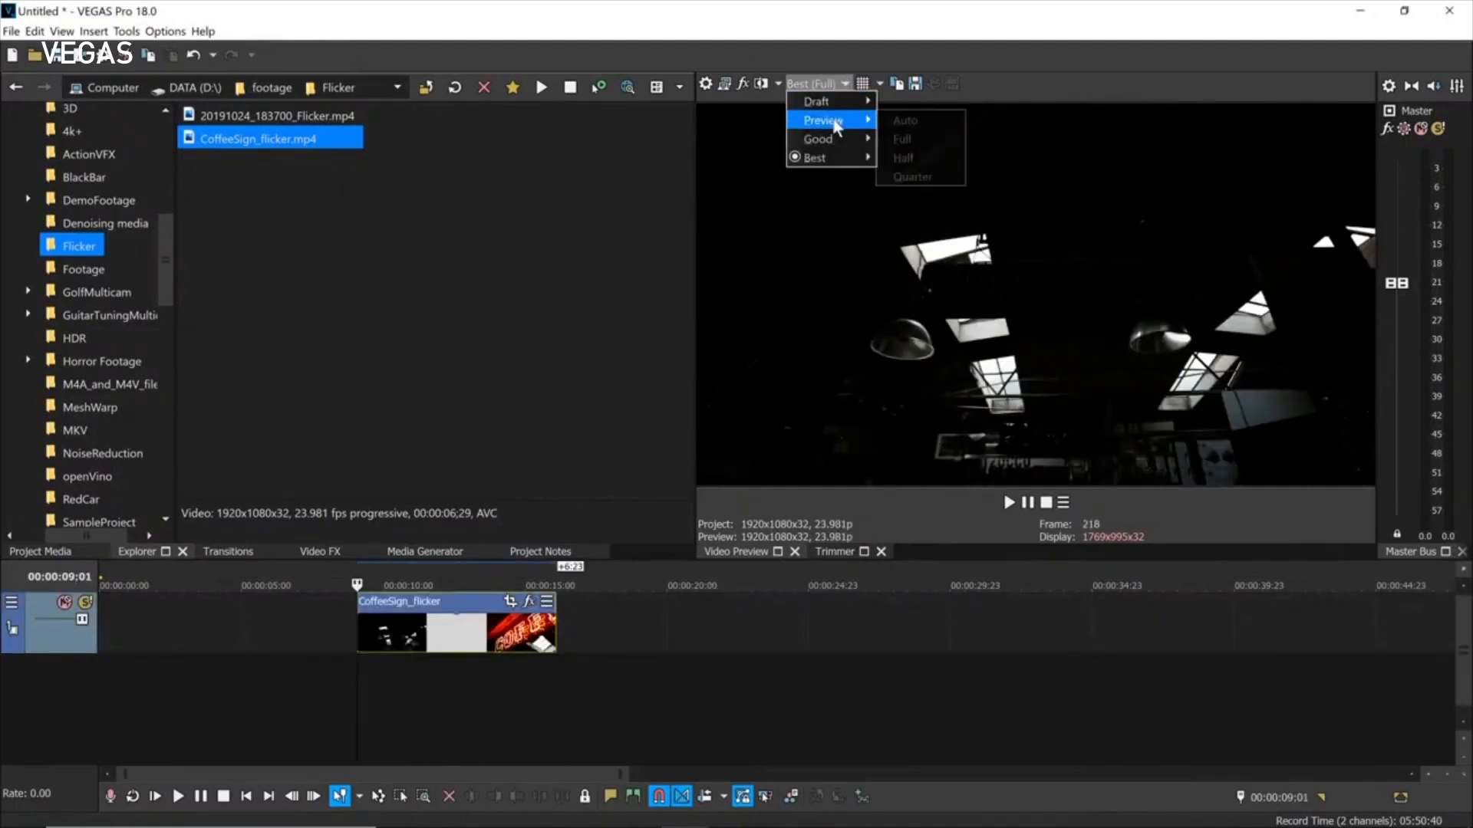
left_click(937, 122)
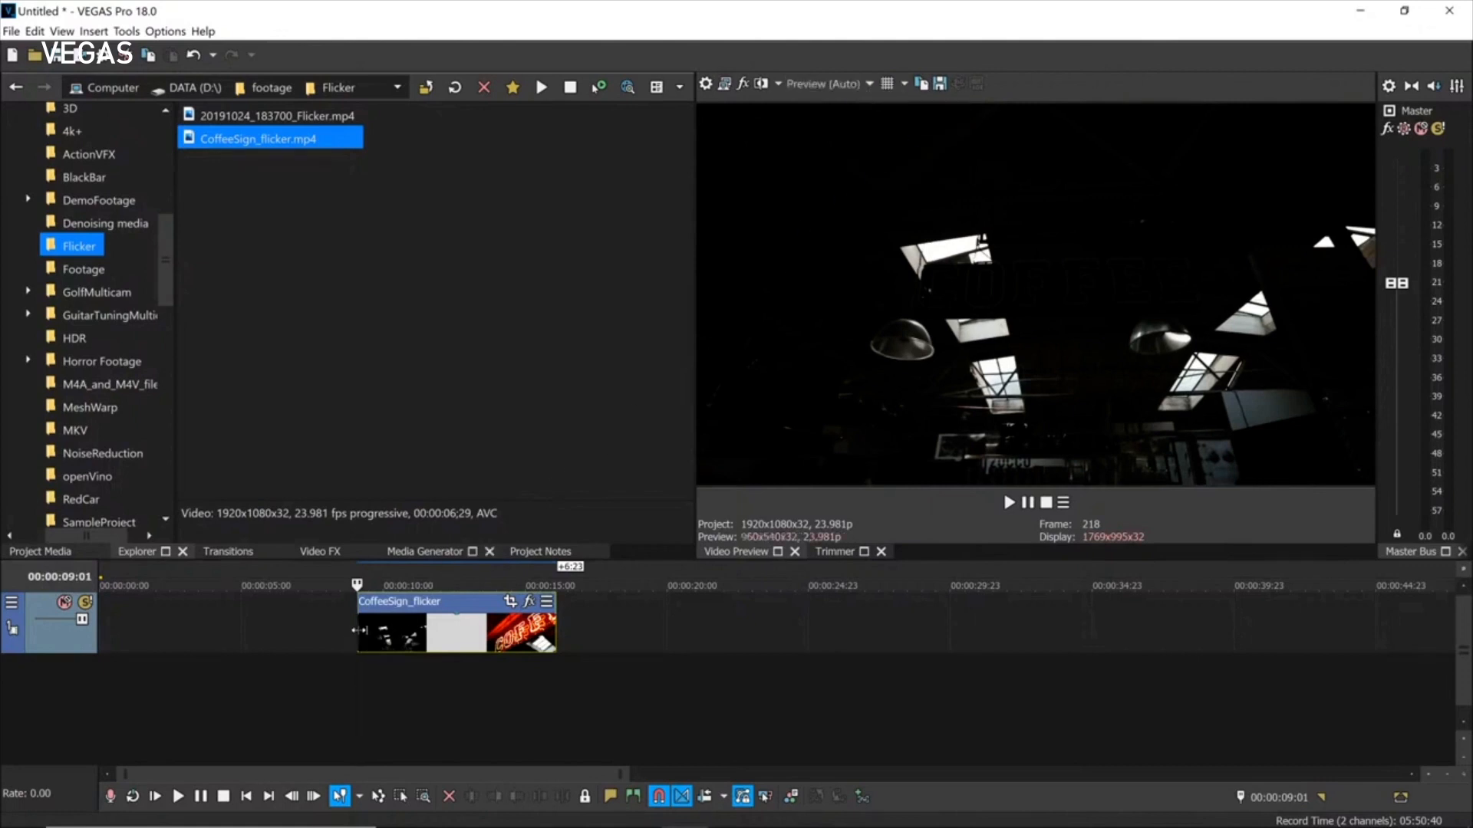
key("space")
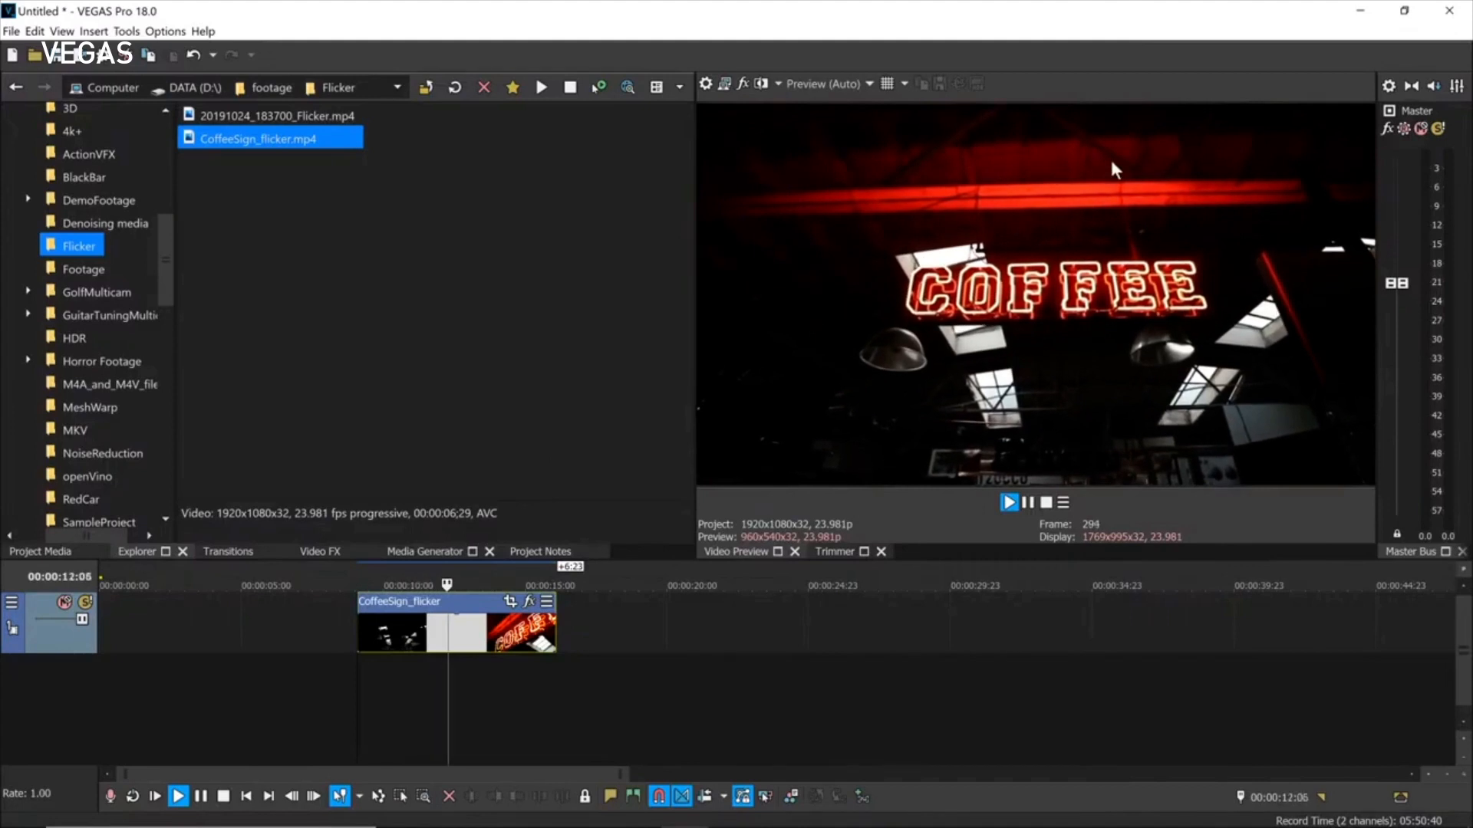
key("space")
key("space")
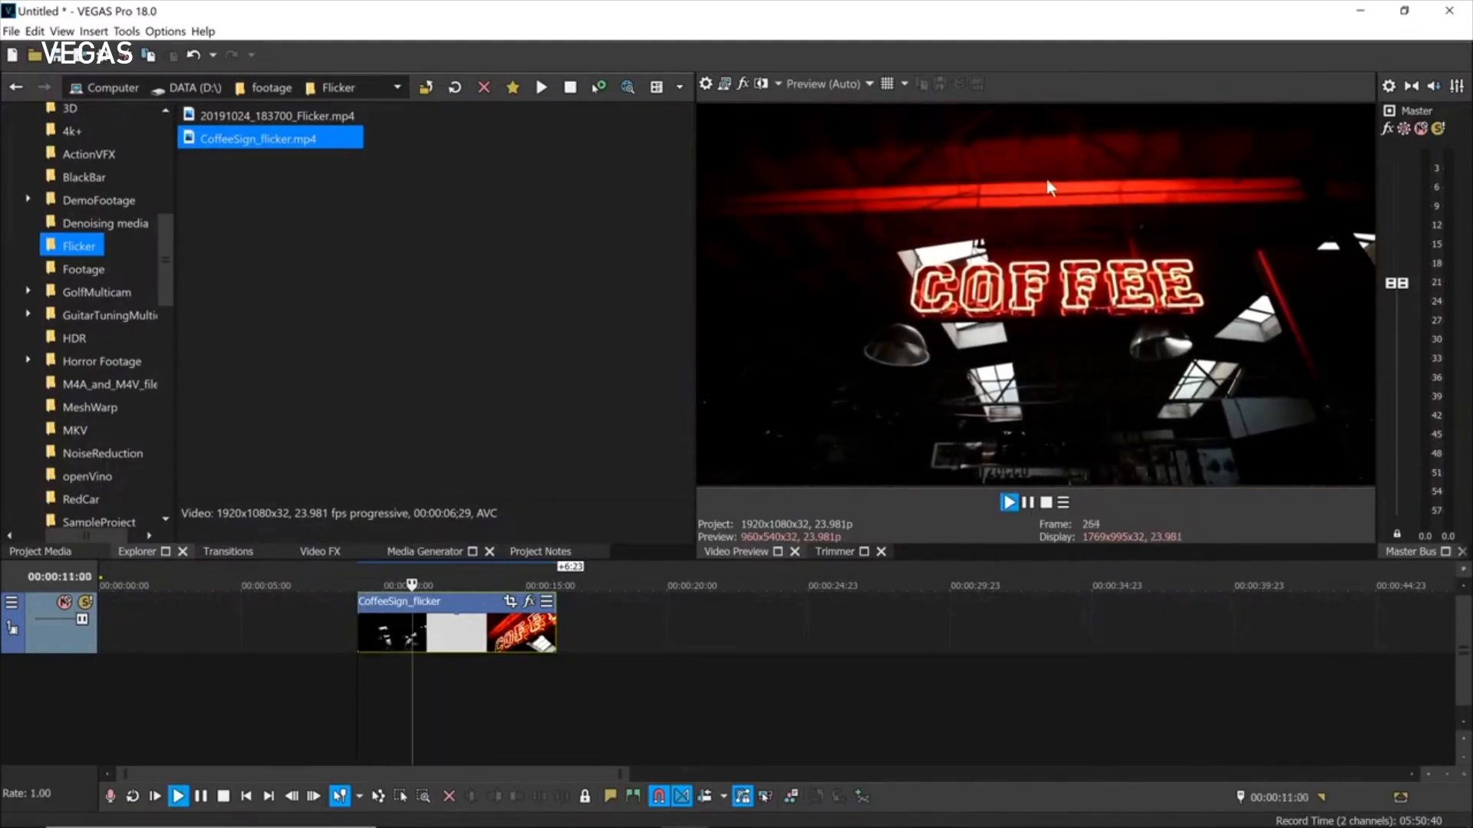
key("space")
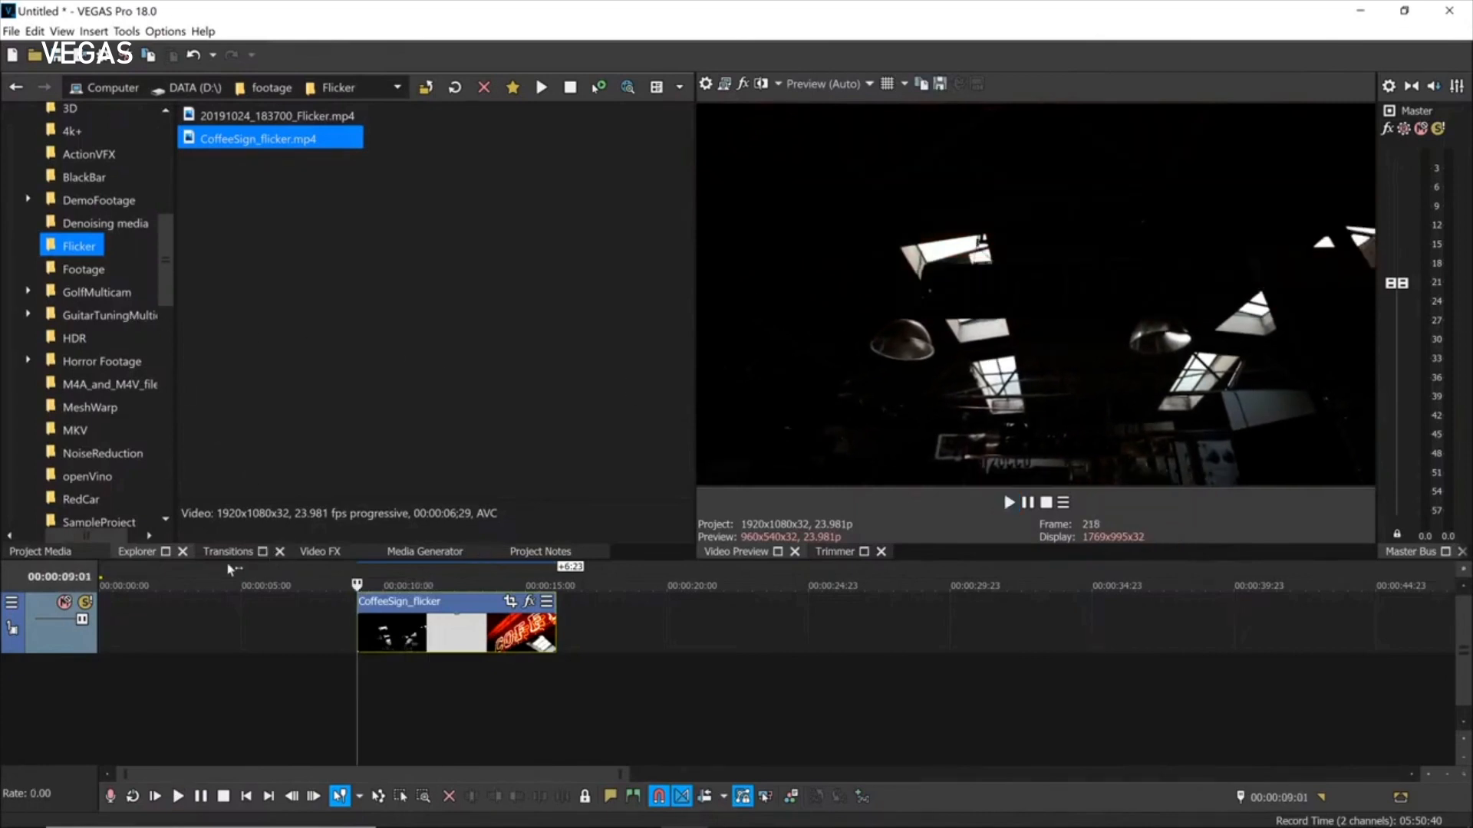
Search Video FX for 'fl' and drop the Flicker Control Flicker Reduction preset on the clip.
left_click(306, 551)
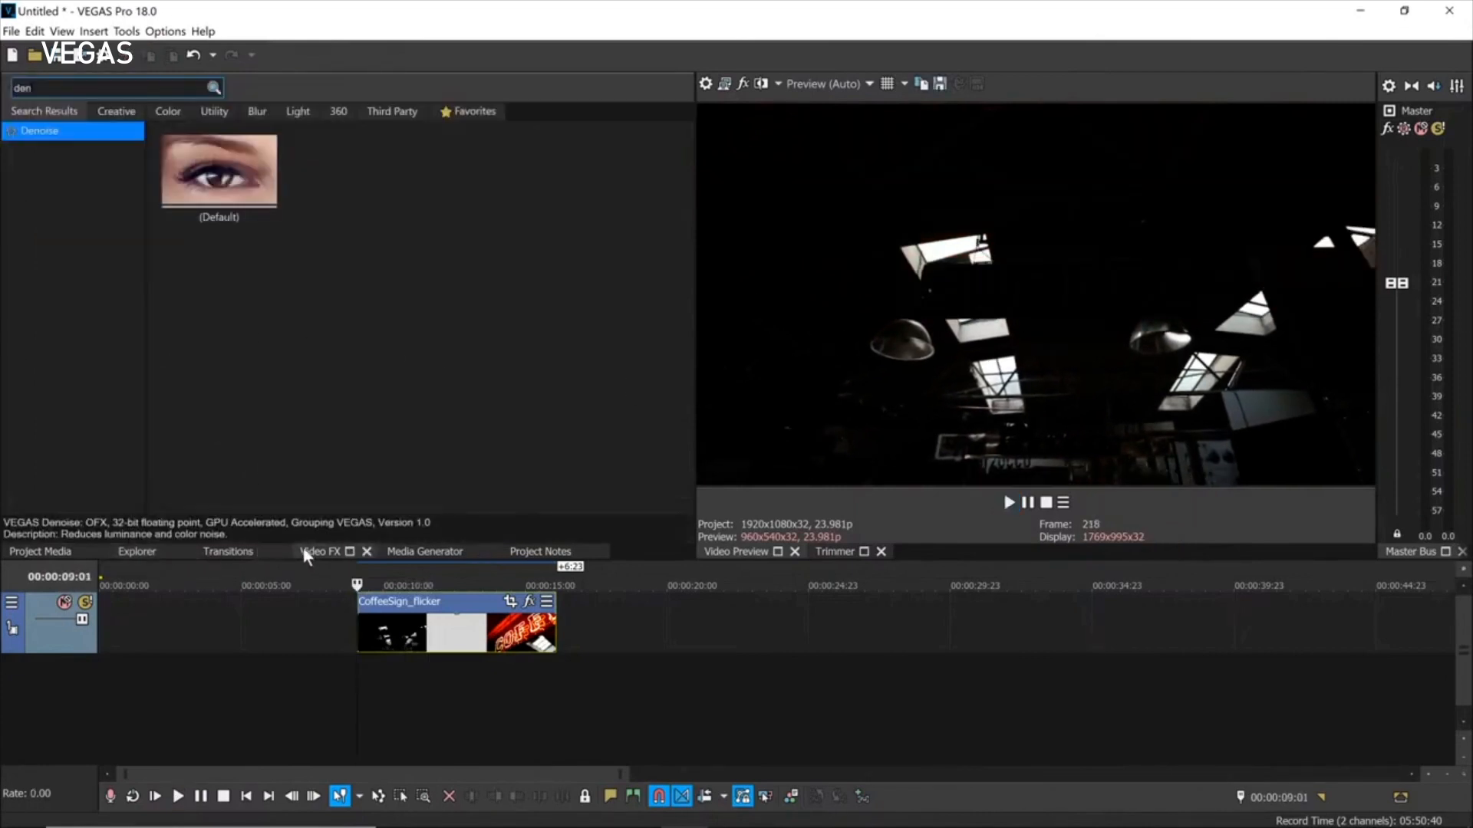
left_click_drag(38, 89, 4, 95)
type("fl")
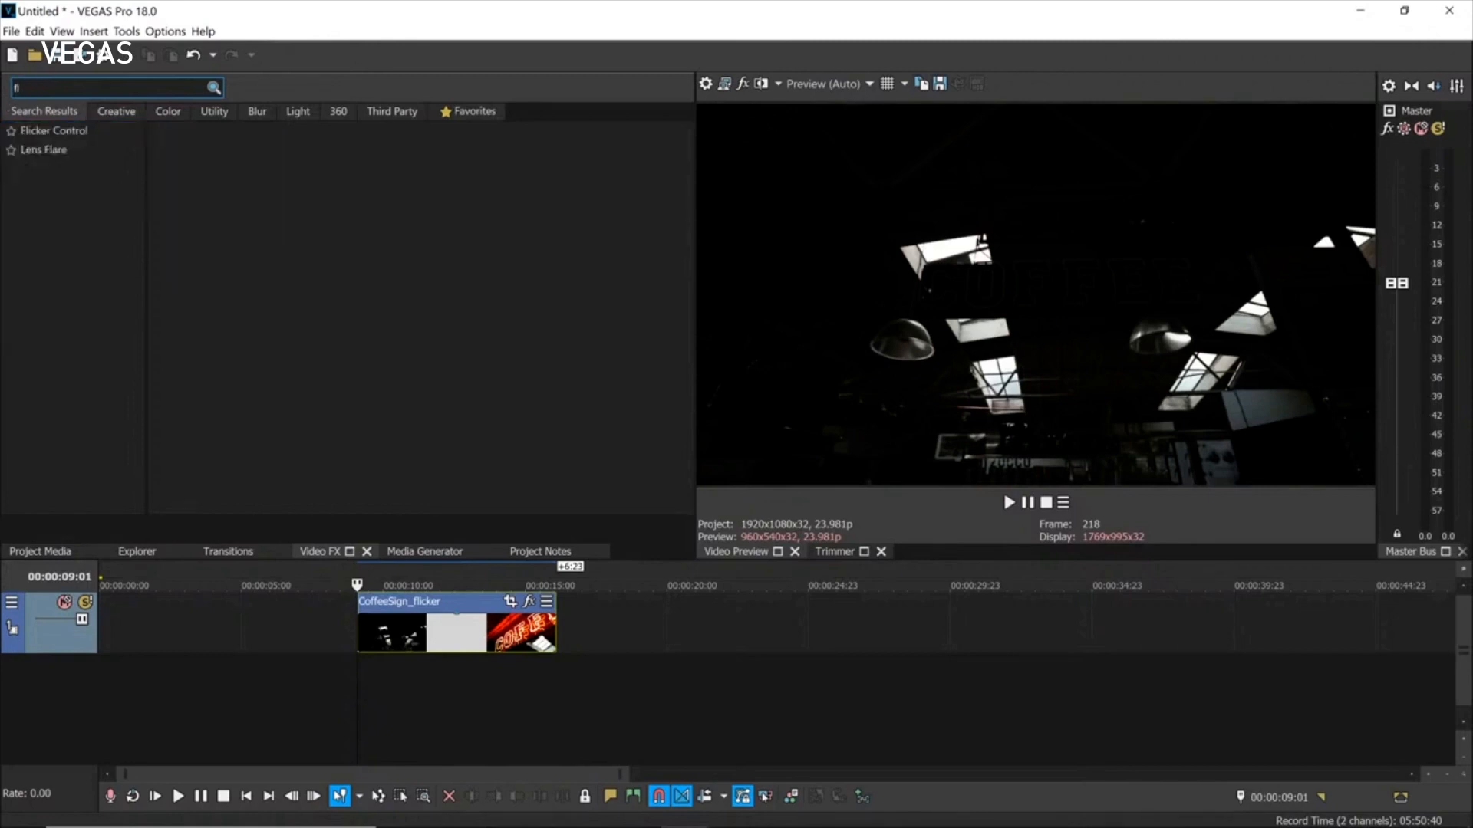
left_click(25, 128)
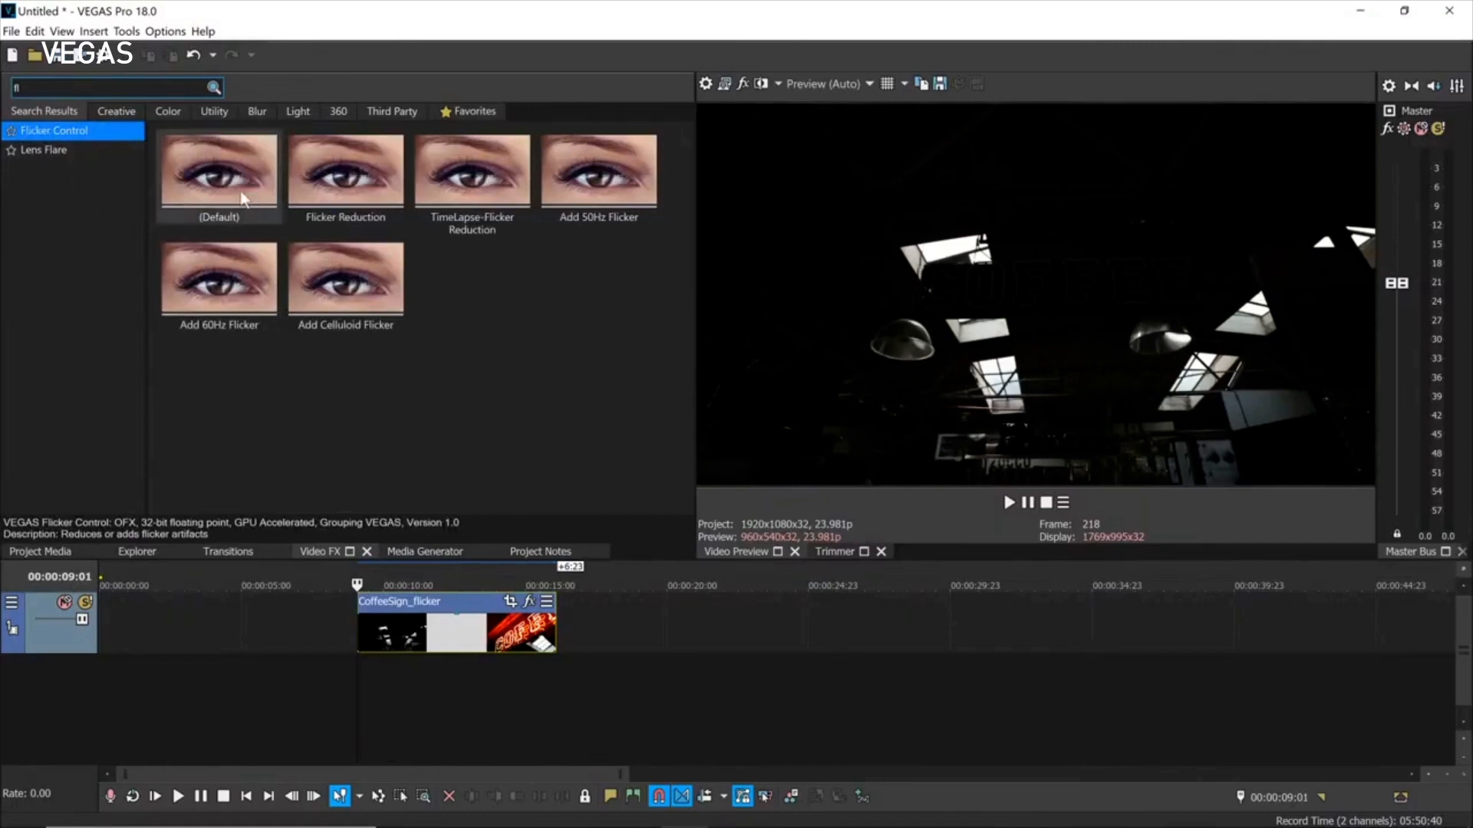
left_click_drag(333, 187, 447, 628)
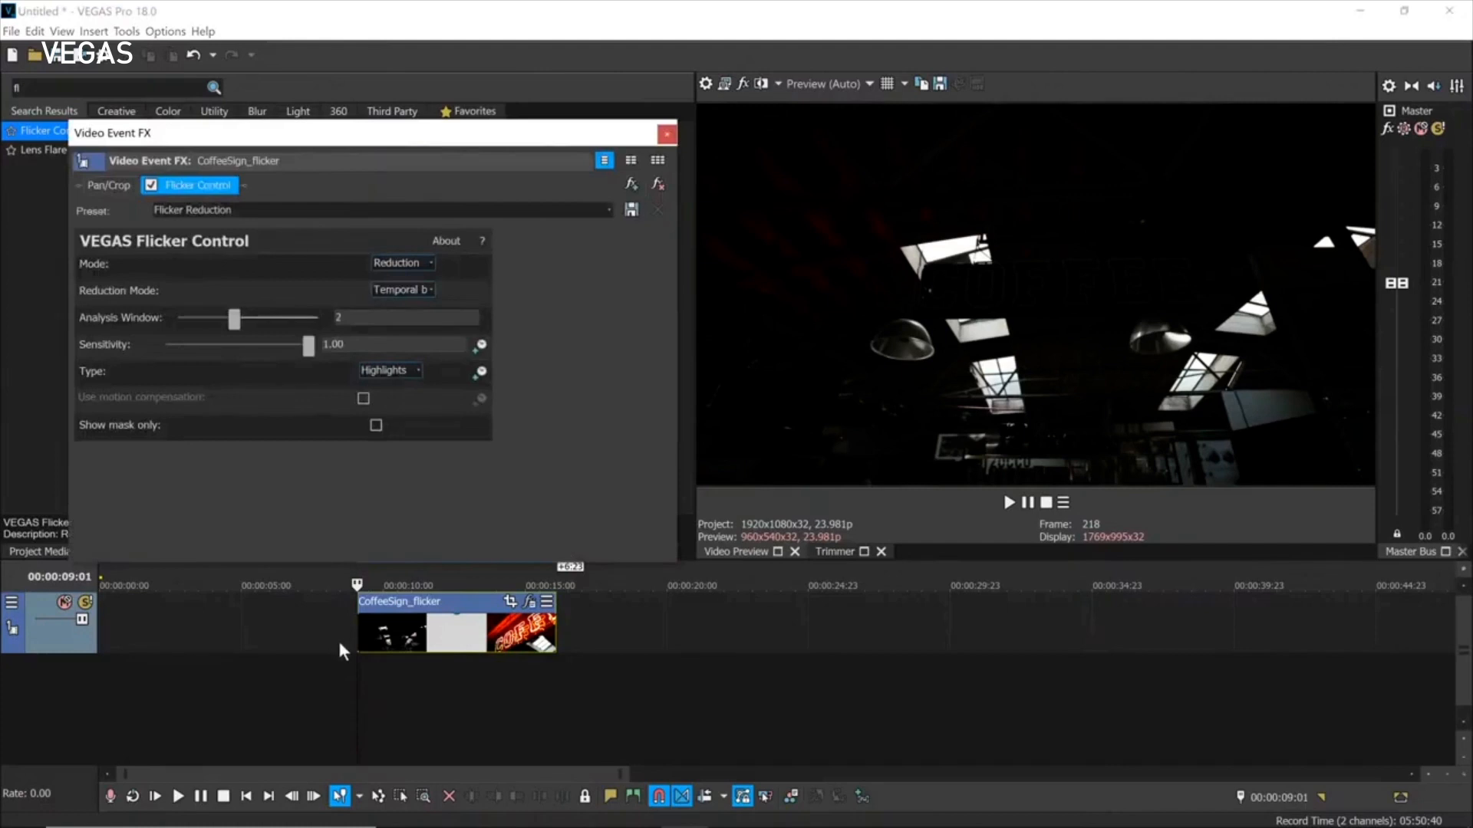
Play the CoffeeSign_flicker clip to review the flicker reduction.
left_click(351, 656)
key("space")
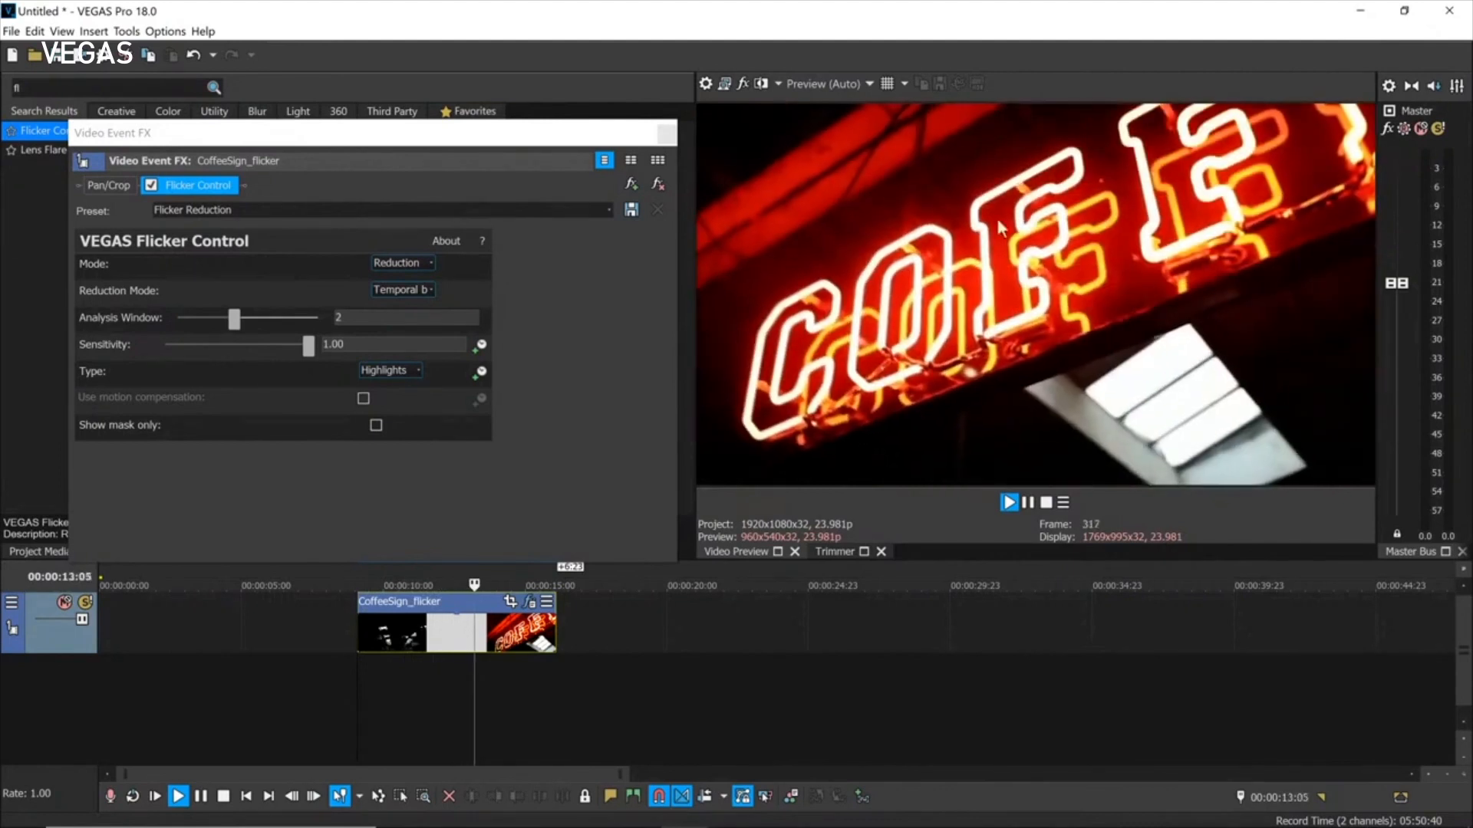
key("space")
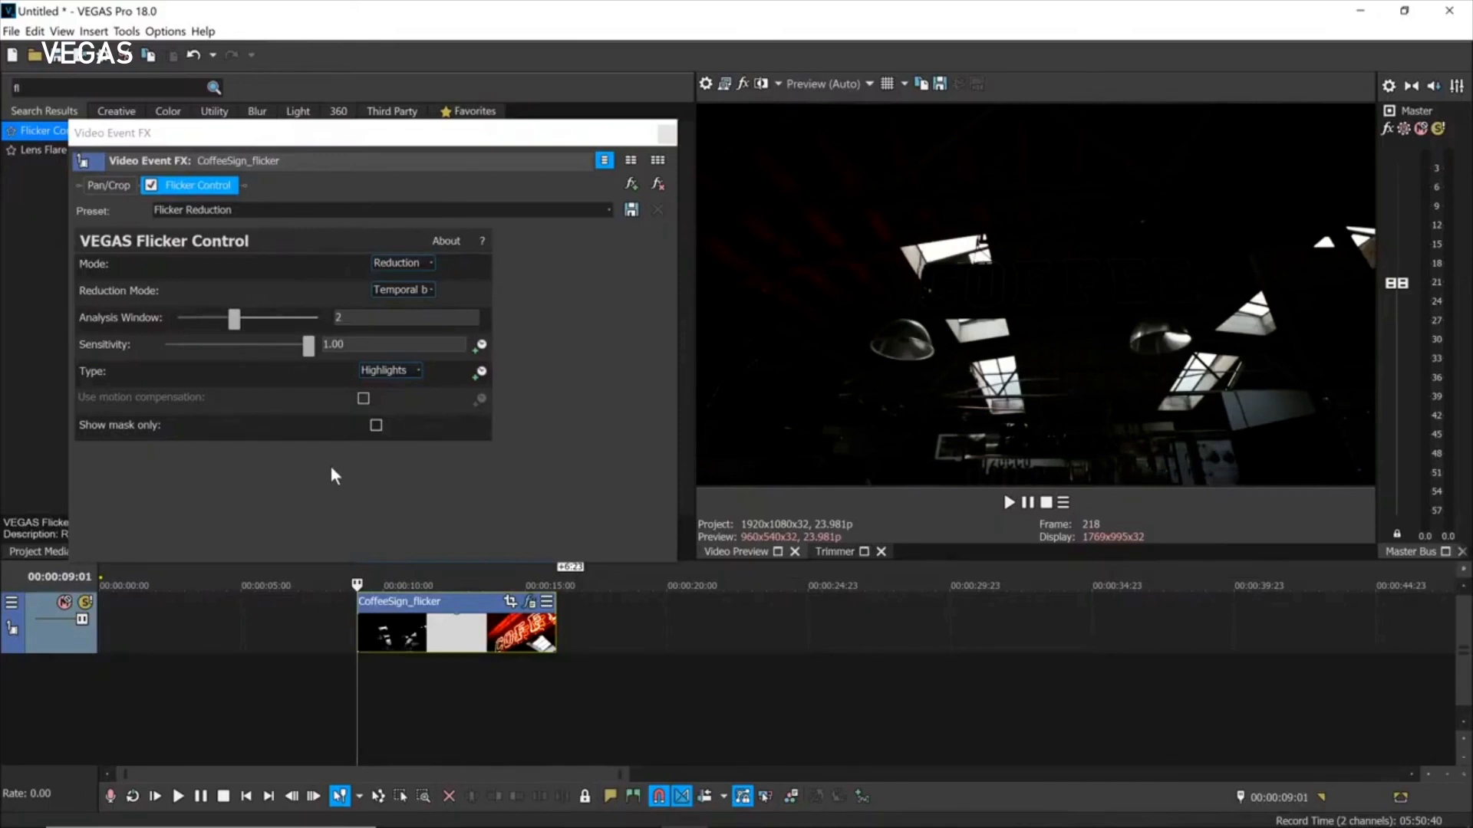
Close the Video Event FX window and start a new empty project without saving the flicker demo.
left_click(671, 134)
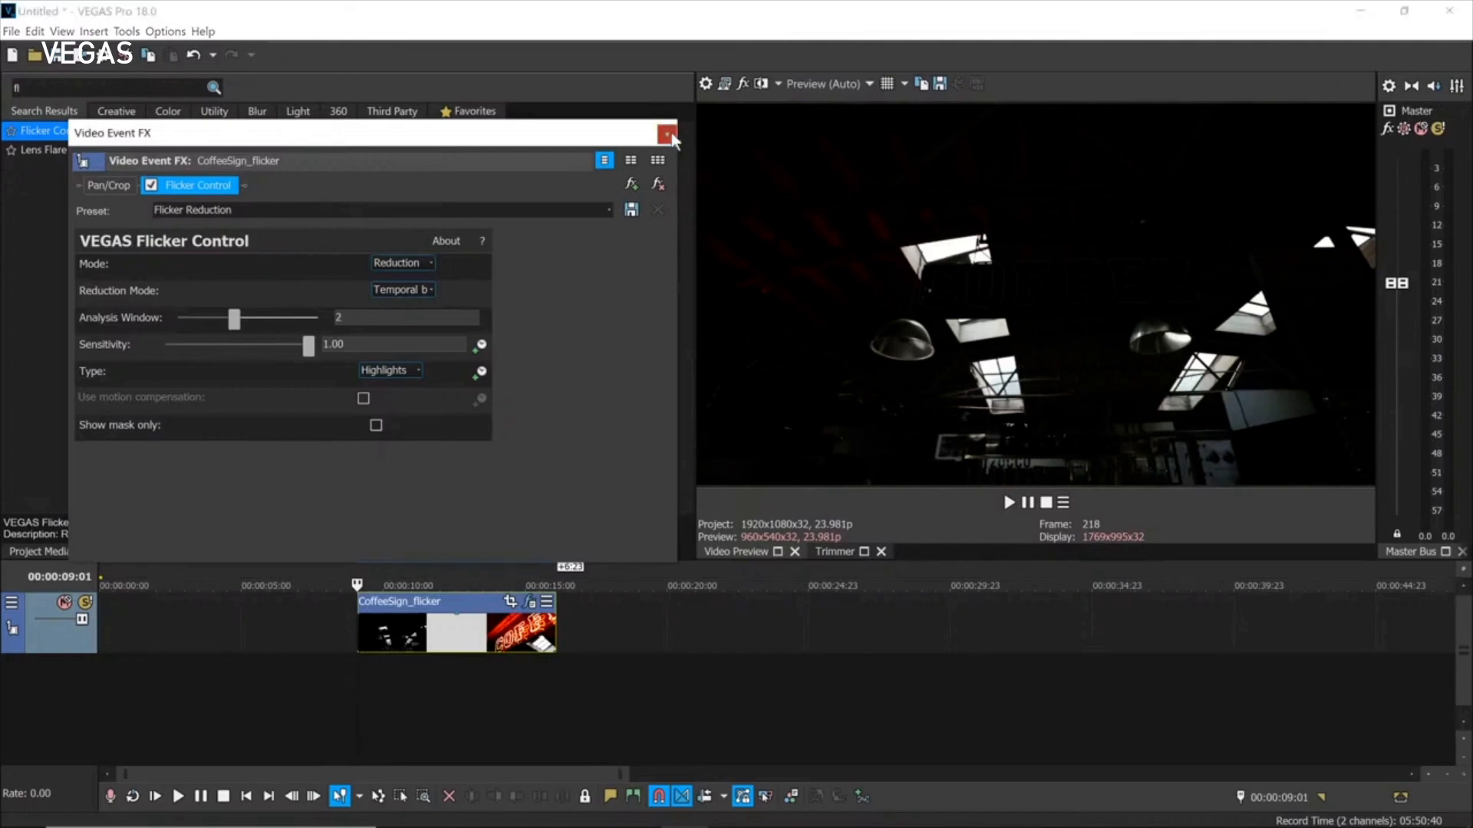
left_click(11, 58)
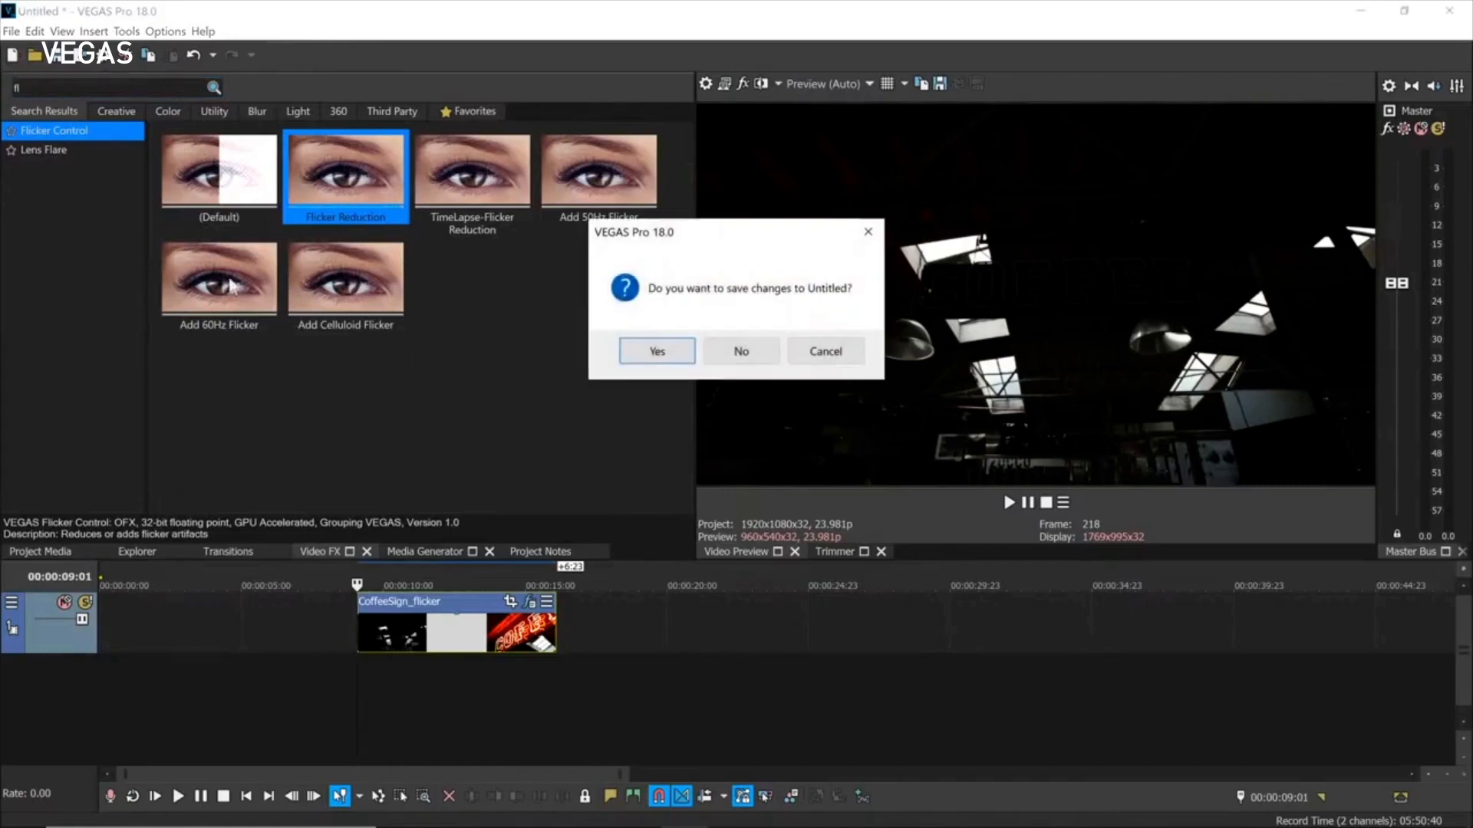
left_click(743, 351)
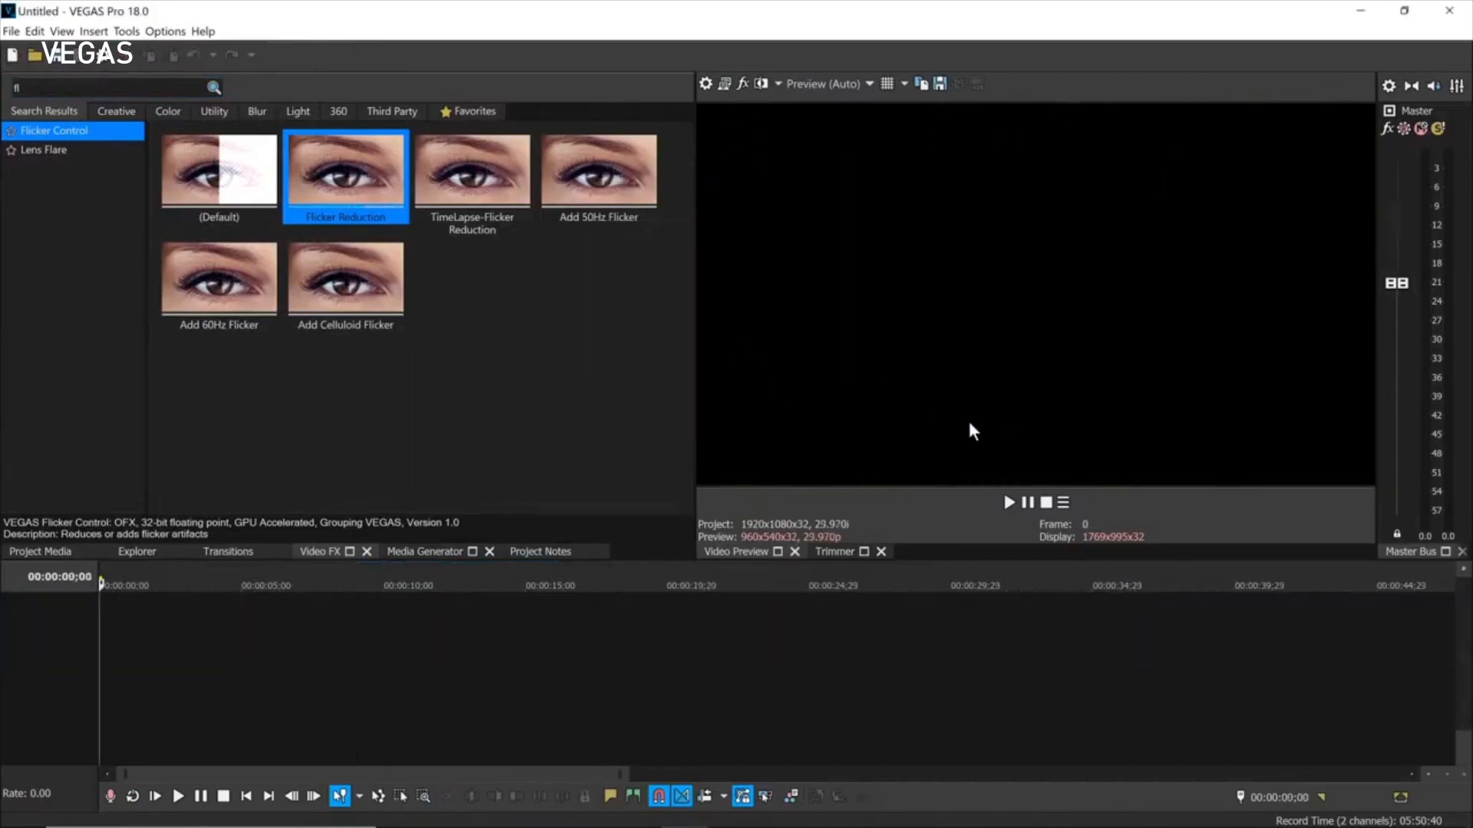
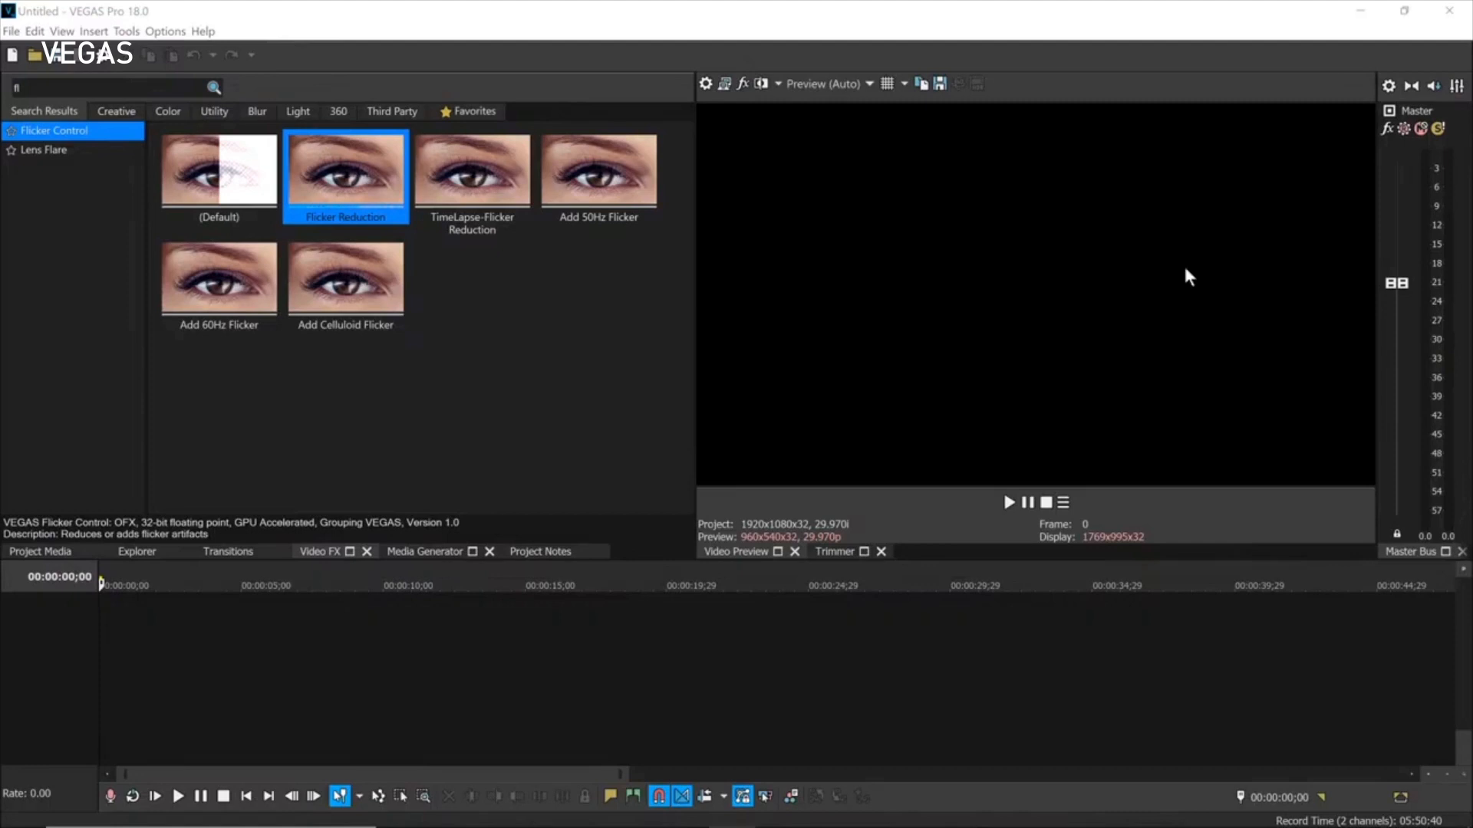
Show the Explorer file browser listing the footage\Flicker folder clips.
left_click(138, 553)
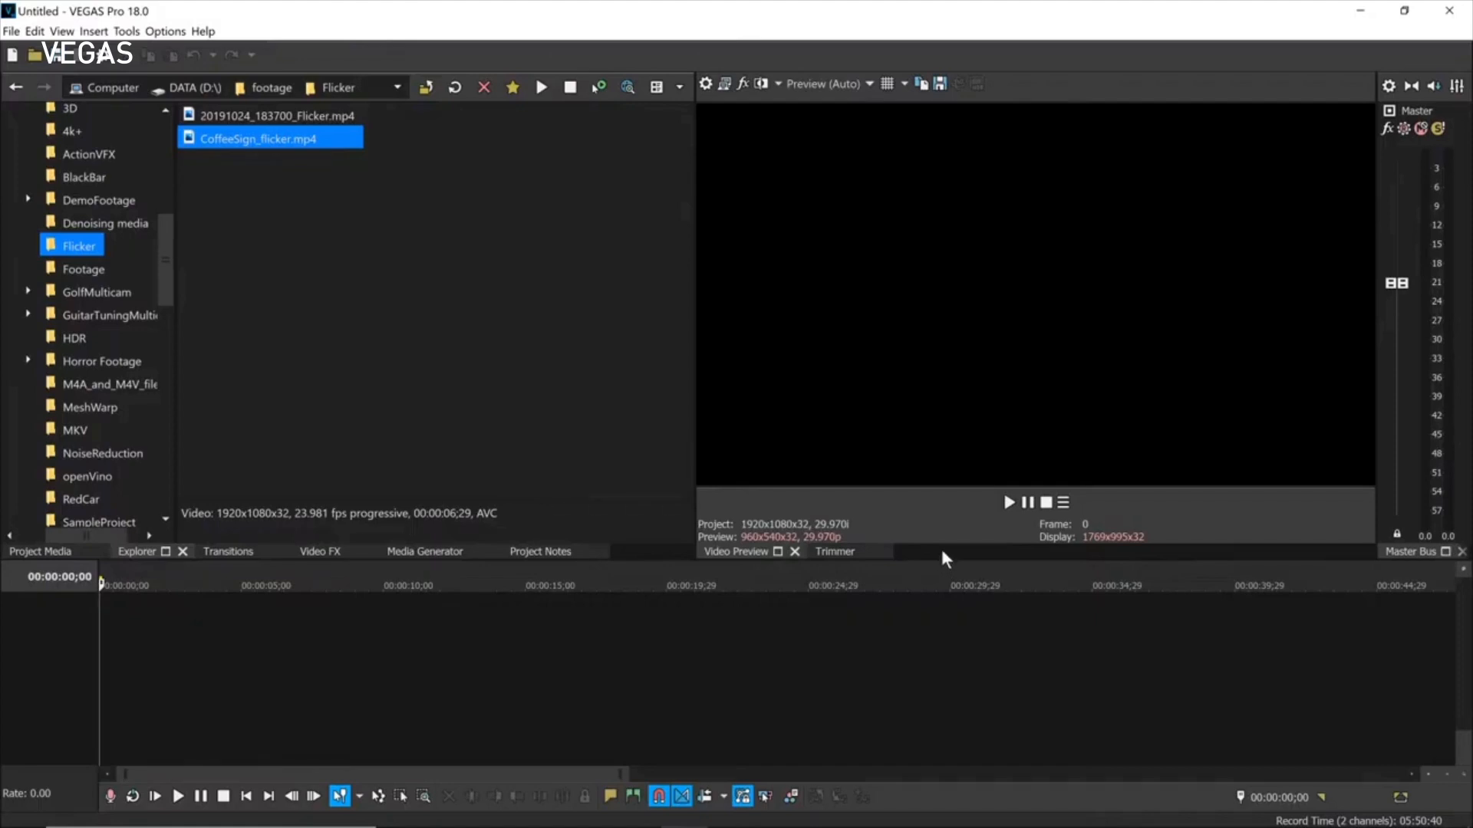
Enlarge the timeline and add Tracking/Ambulance.mp4, matching project settings to the clip (30p).
left_click_drag(940, 566, 912, 410)
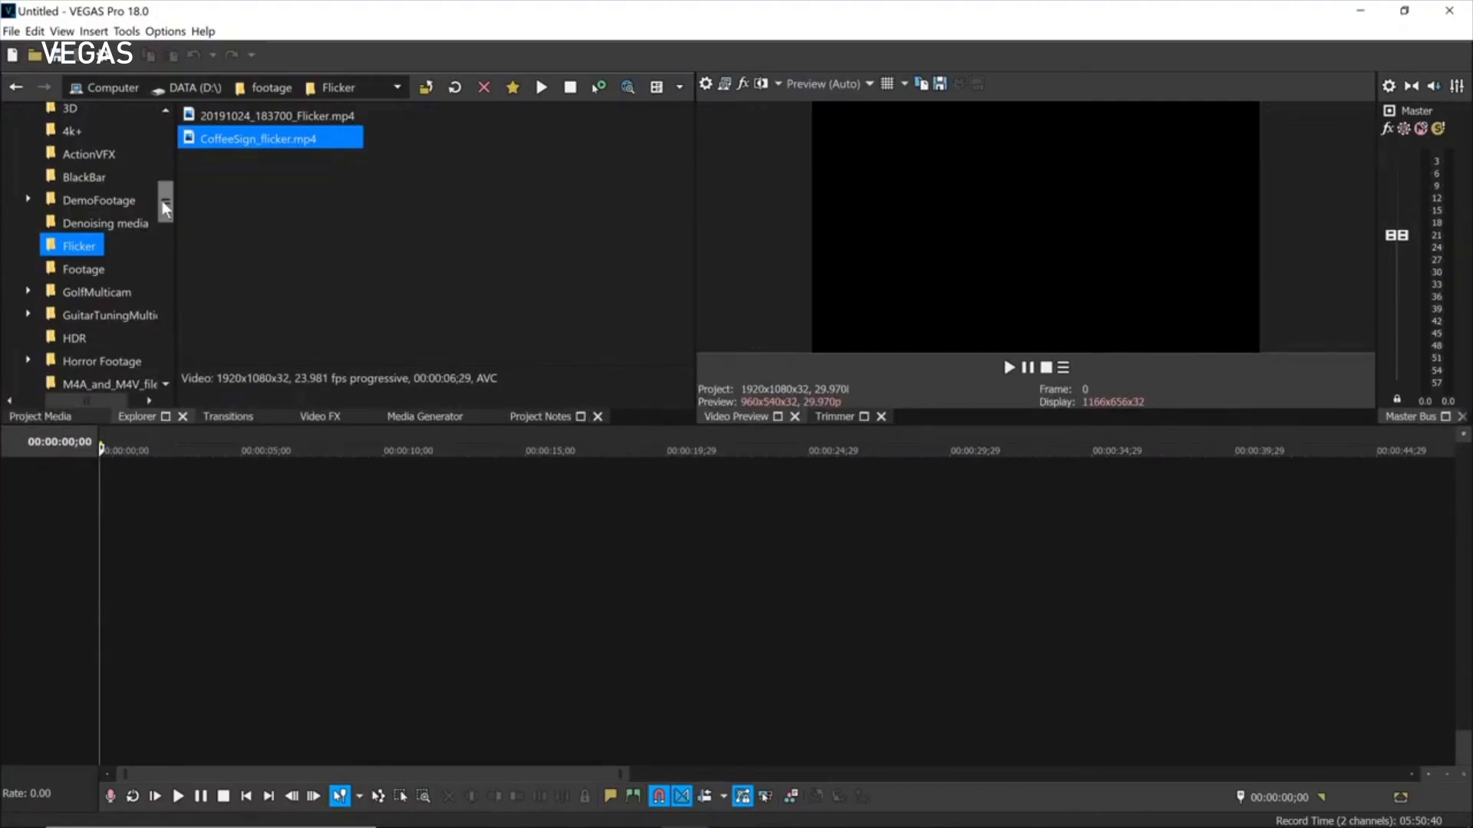
left_click_drag(164, 201, 165, 257)
left_click(83, 276)
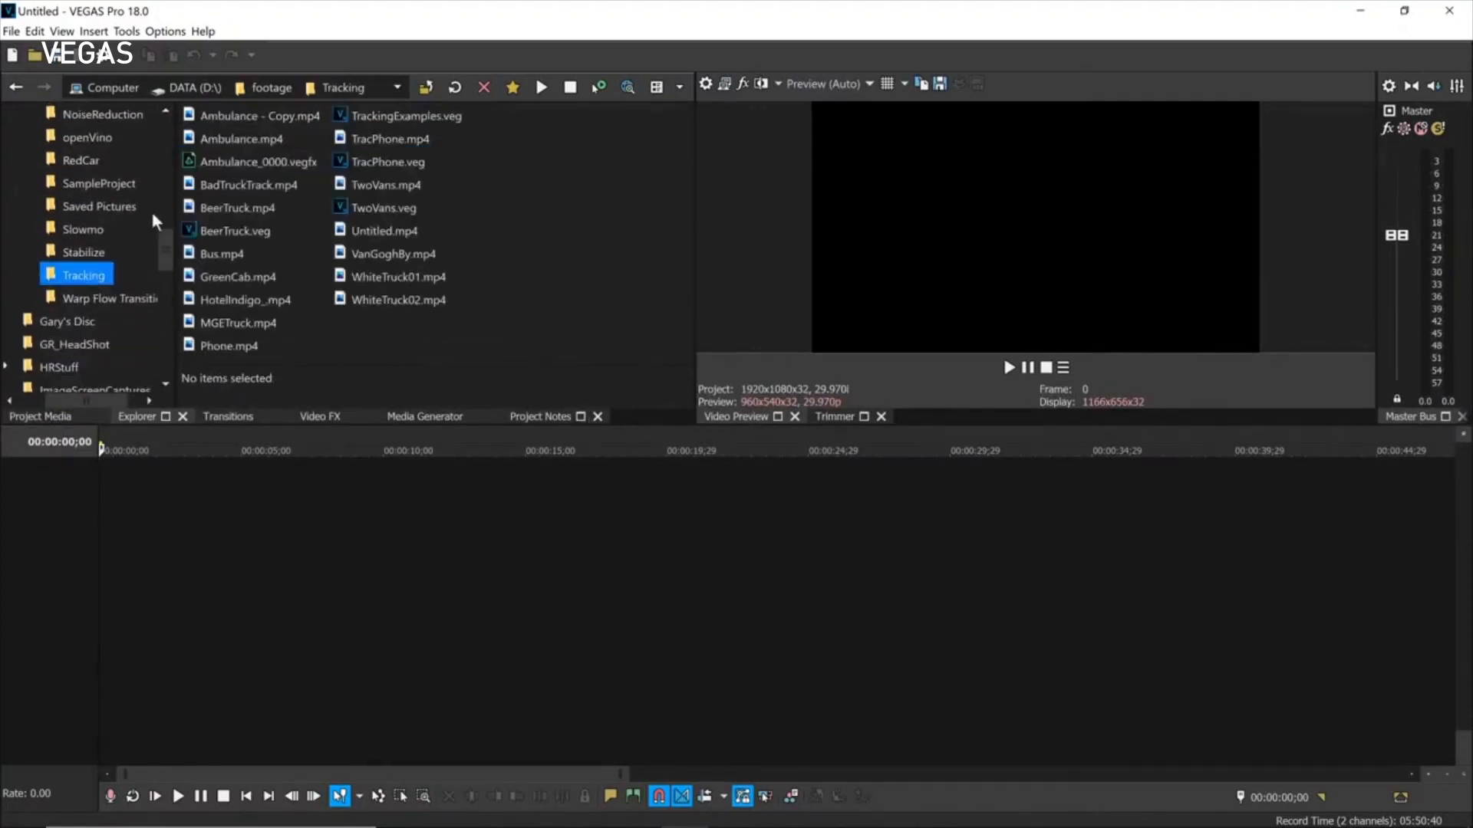
left_click_drag(238, 138, 364, 622)
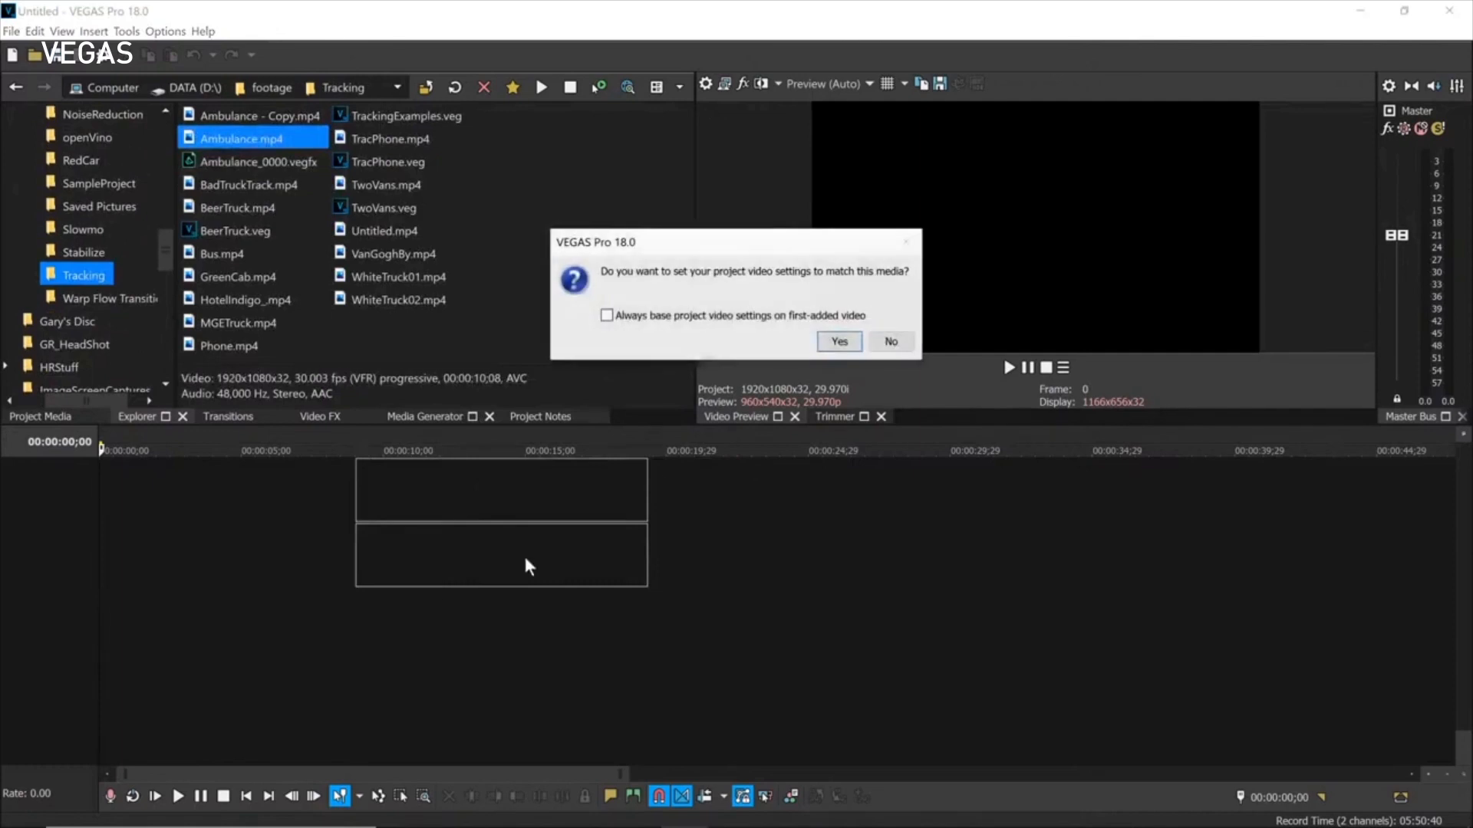
left_click(831, 347)
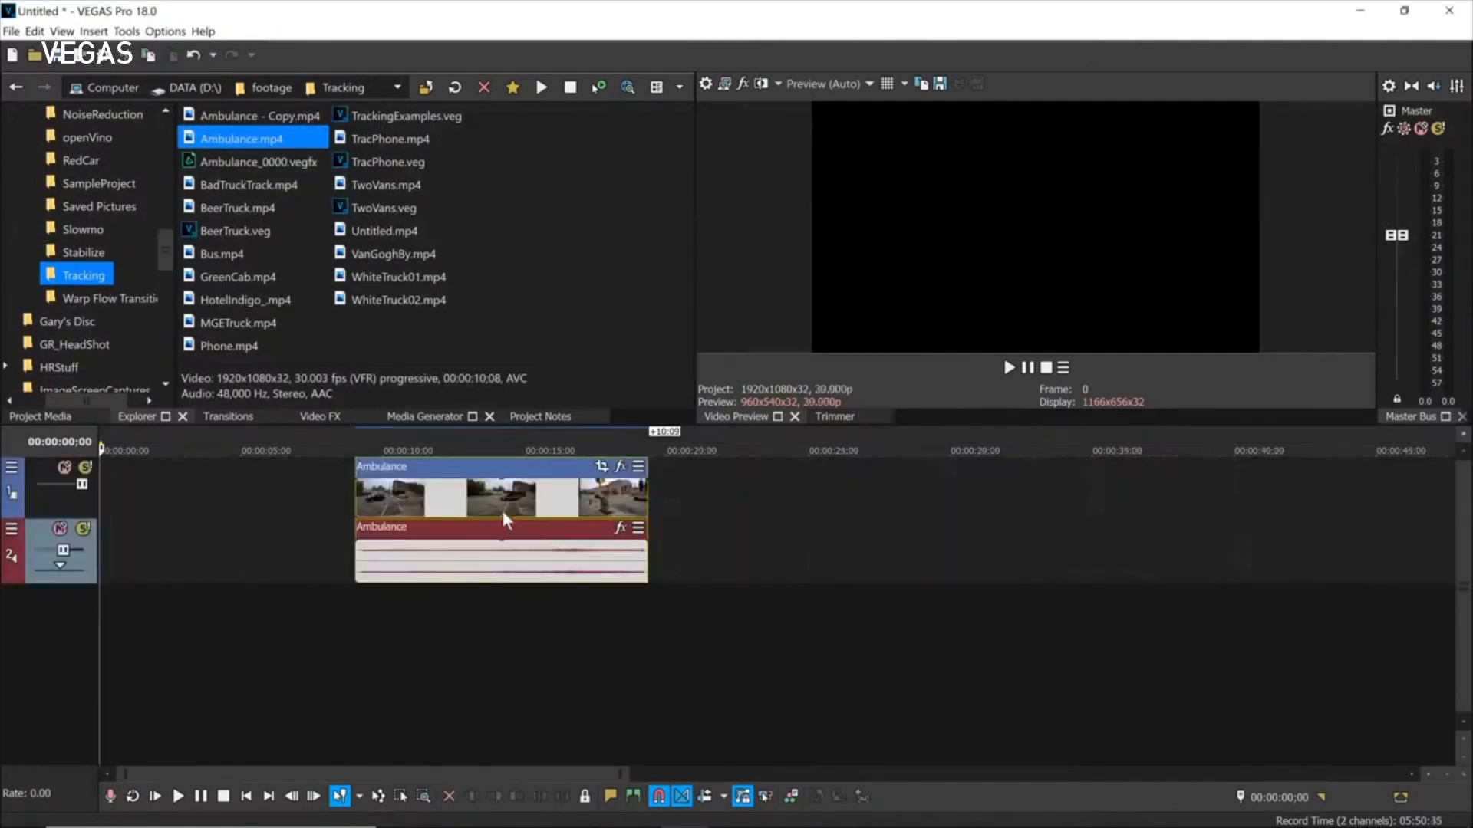
Place the edit cursor at 00:00:14:07 and zoom into the timeline.
left_click(503, 512)
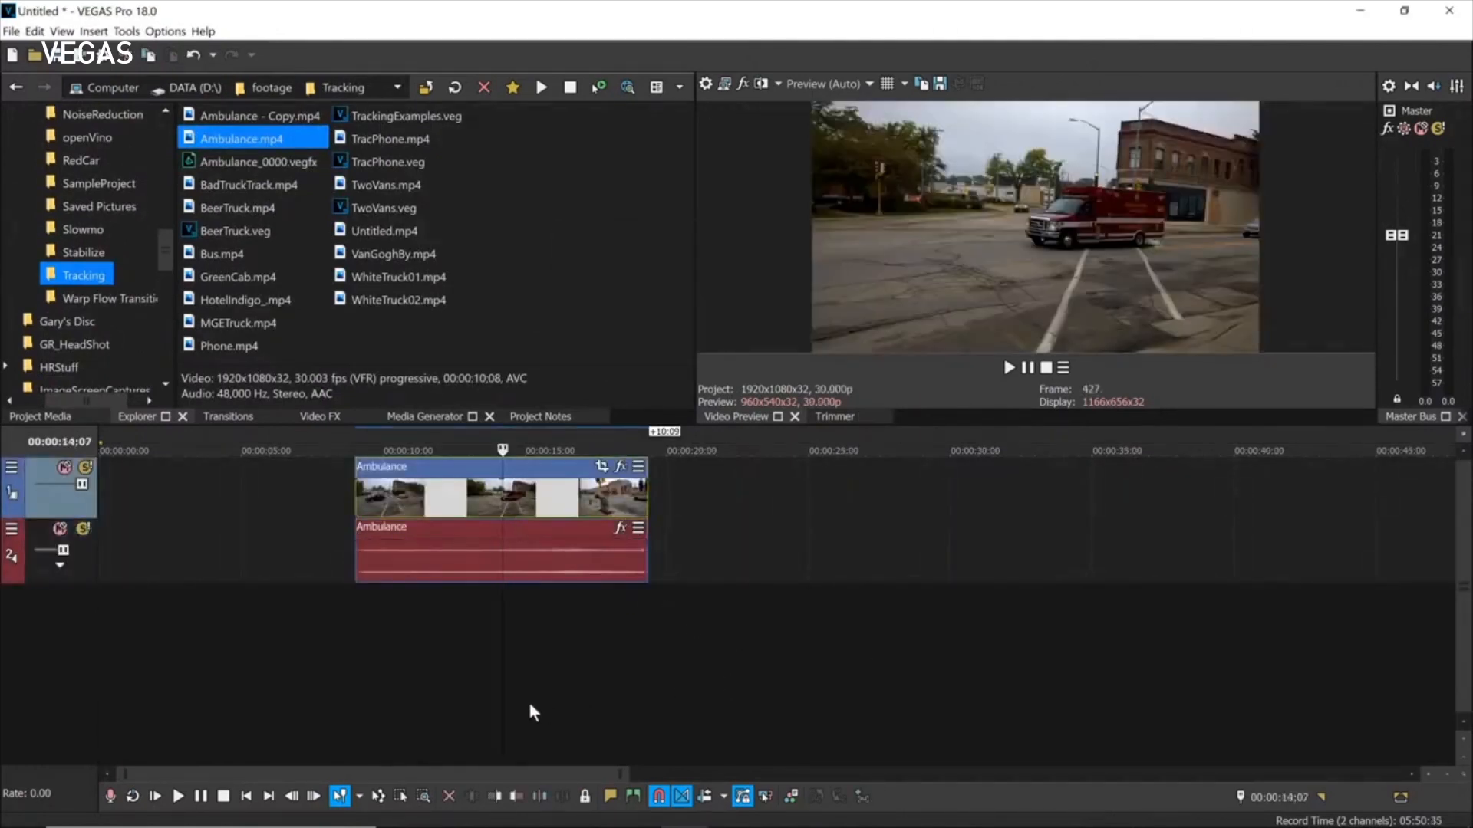
scroll(494, 657, "up", 2)
scroll(494, 663, "up", 6)
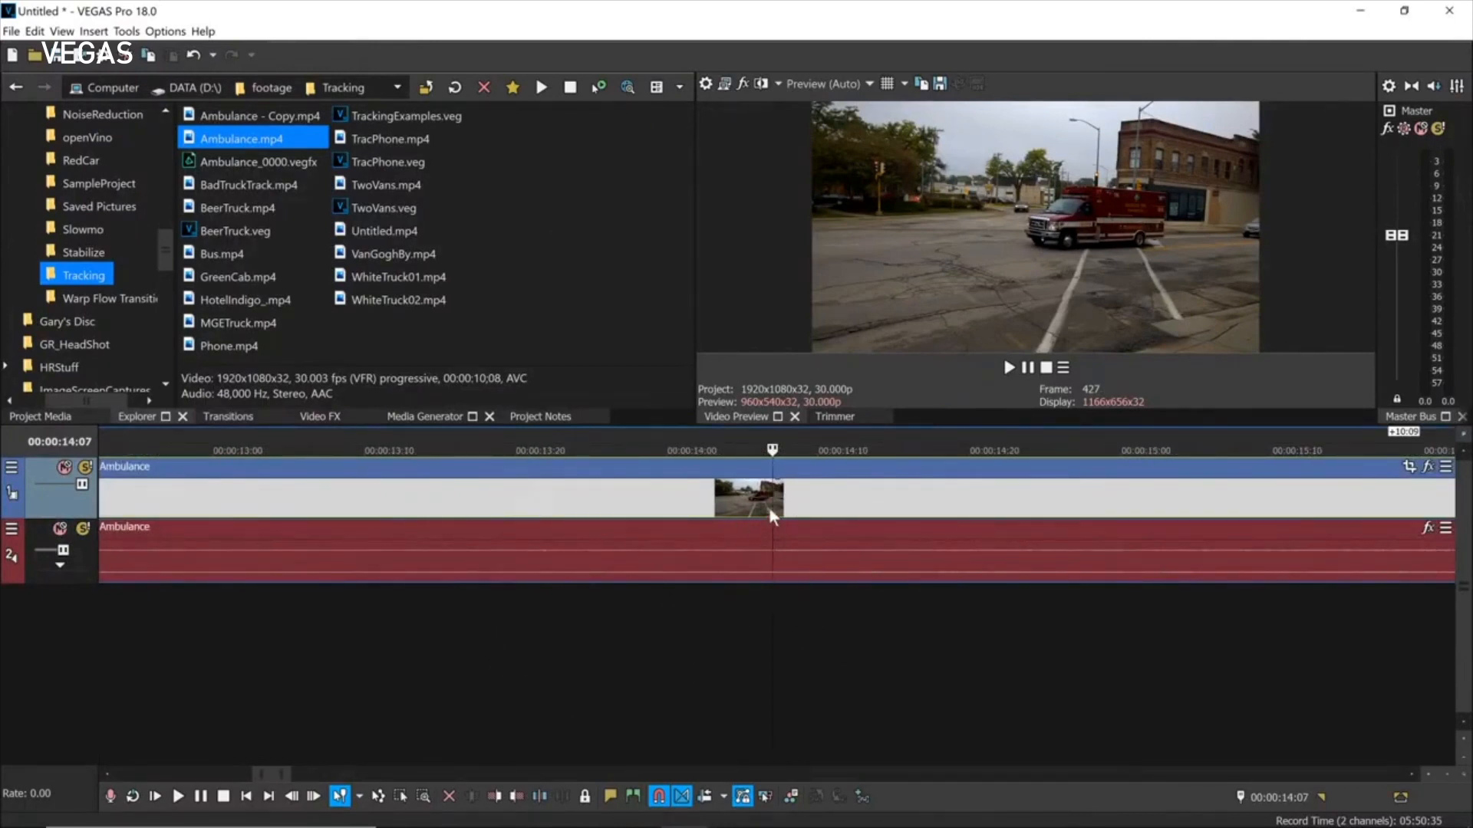
Split Ambulance at 14:07, trim the inner edges, overlap into a crossfade, and park at 13:22.
key("s")
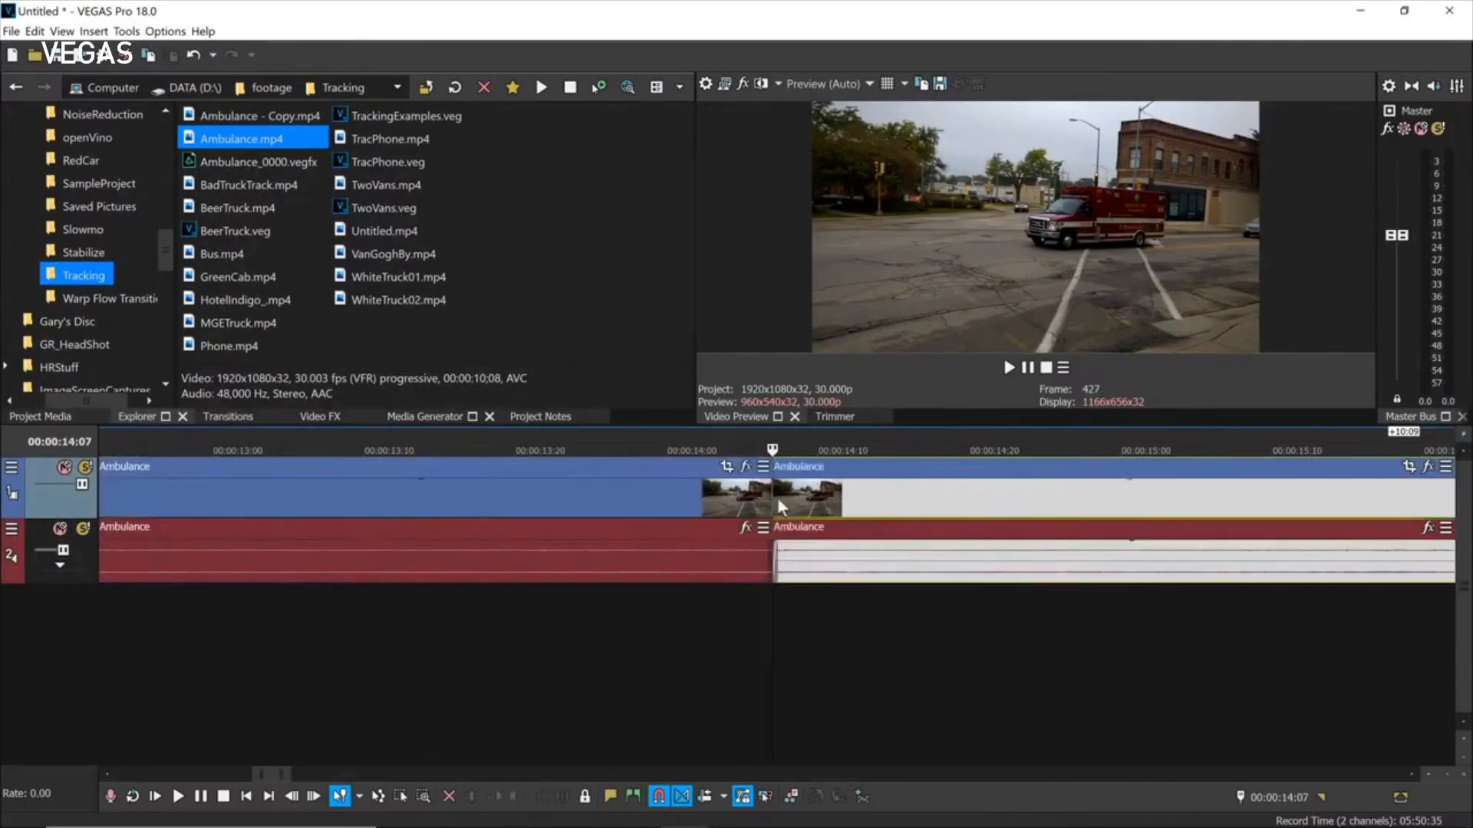
left_click_drag(776, 497, 928, 492)
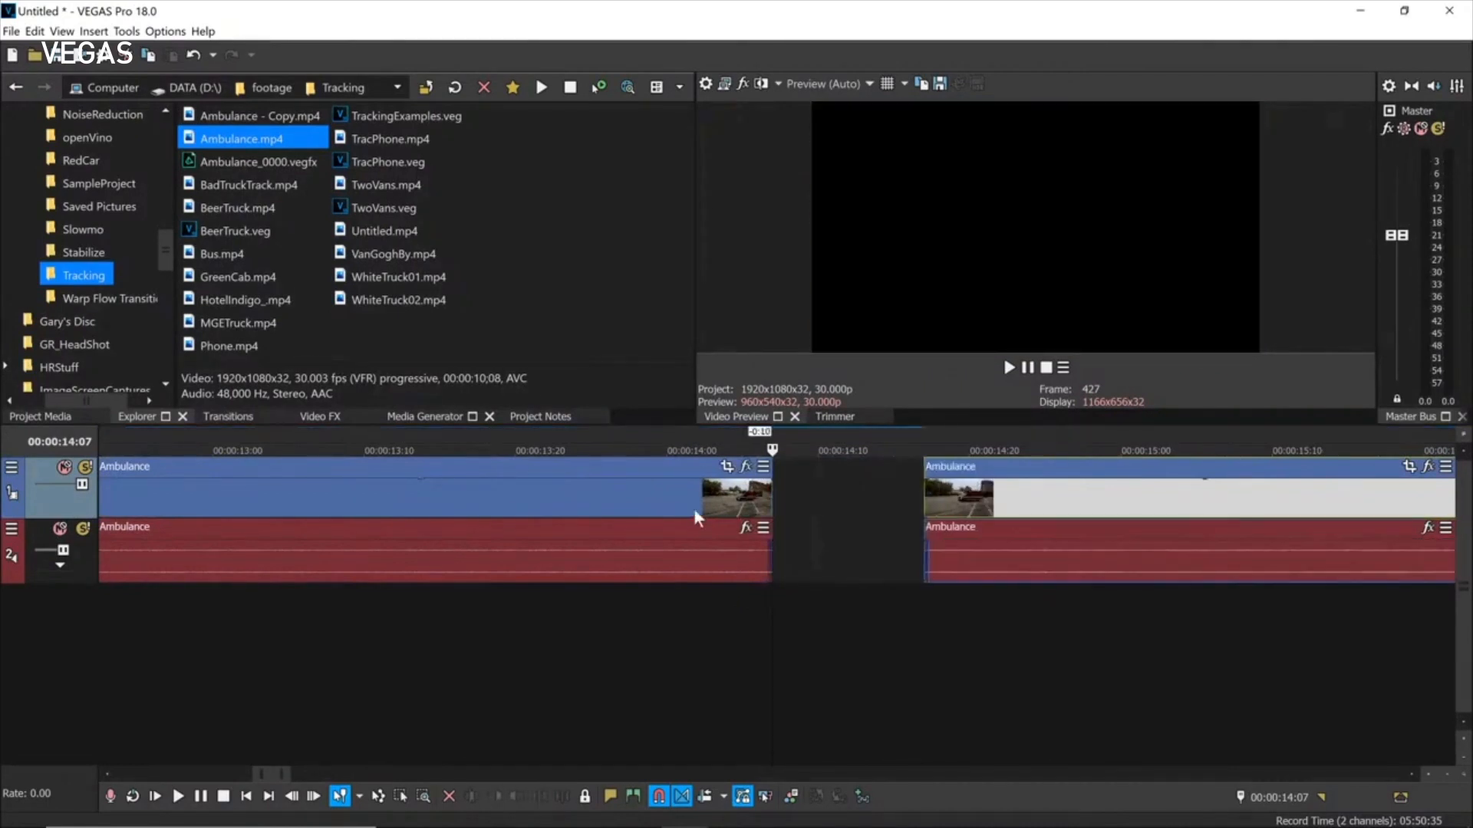
left_click(767, 507)
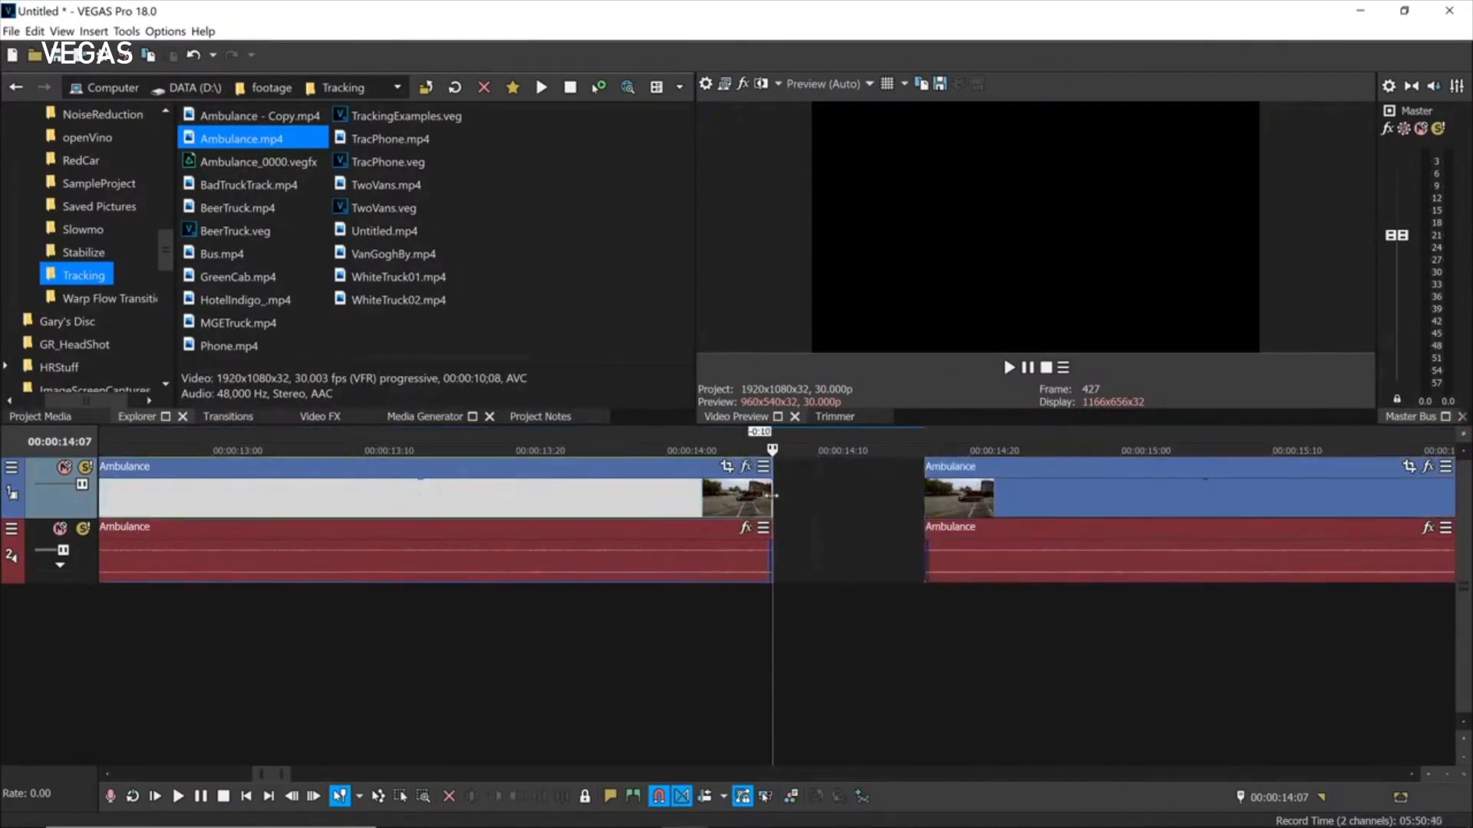
left_click_drag(769, 506, 577, 506)
left_click_drag(979, 501, 586, 509)
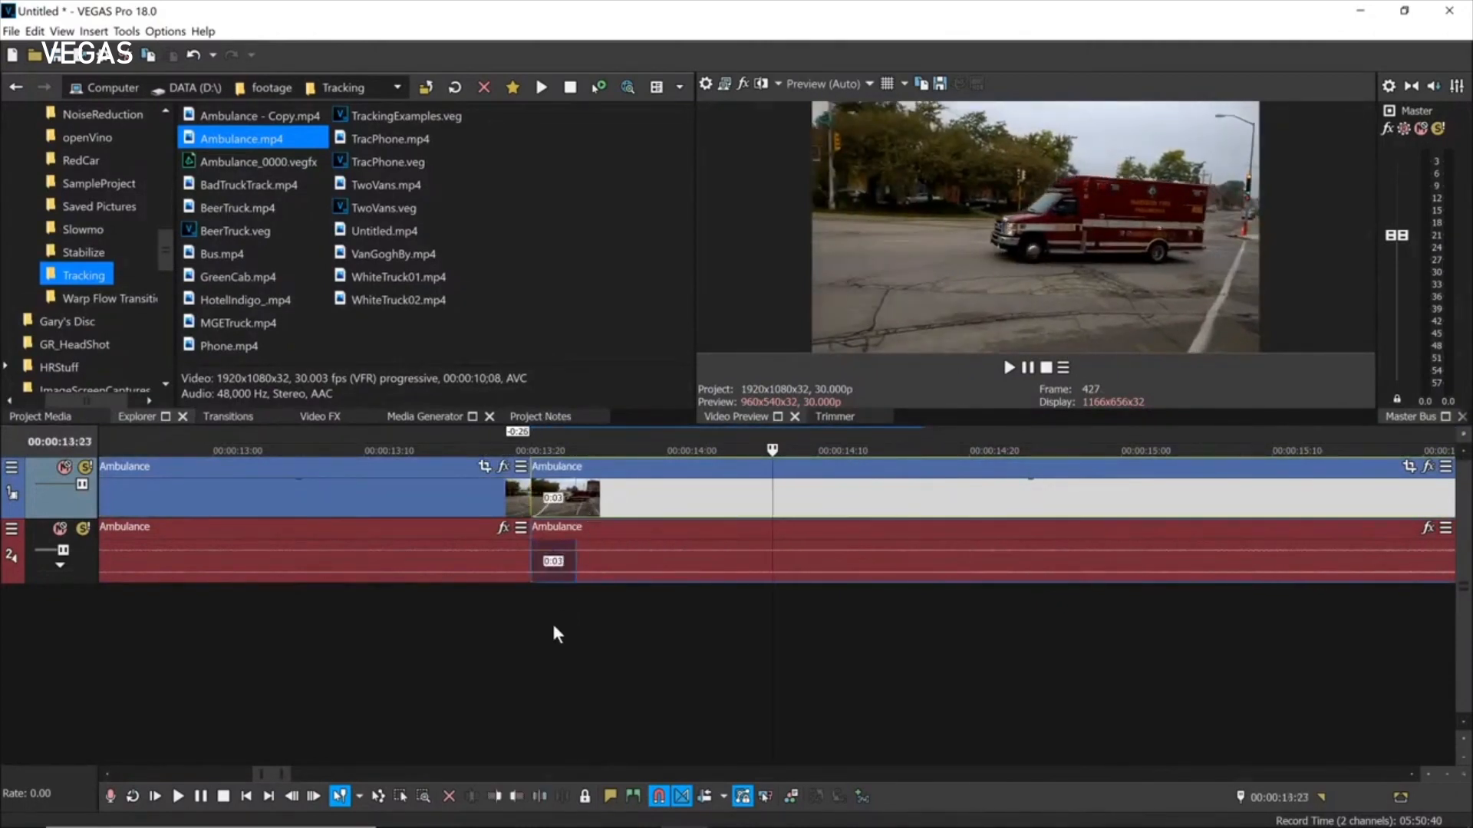
left_click(553, 627)
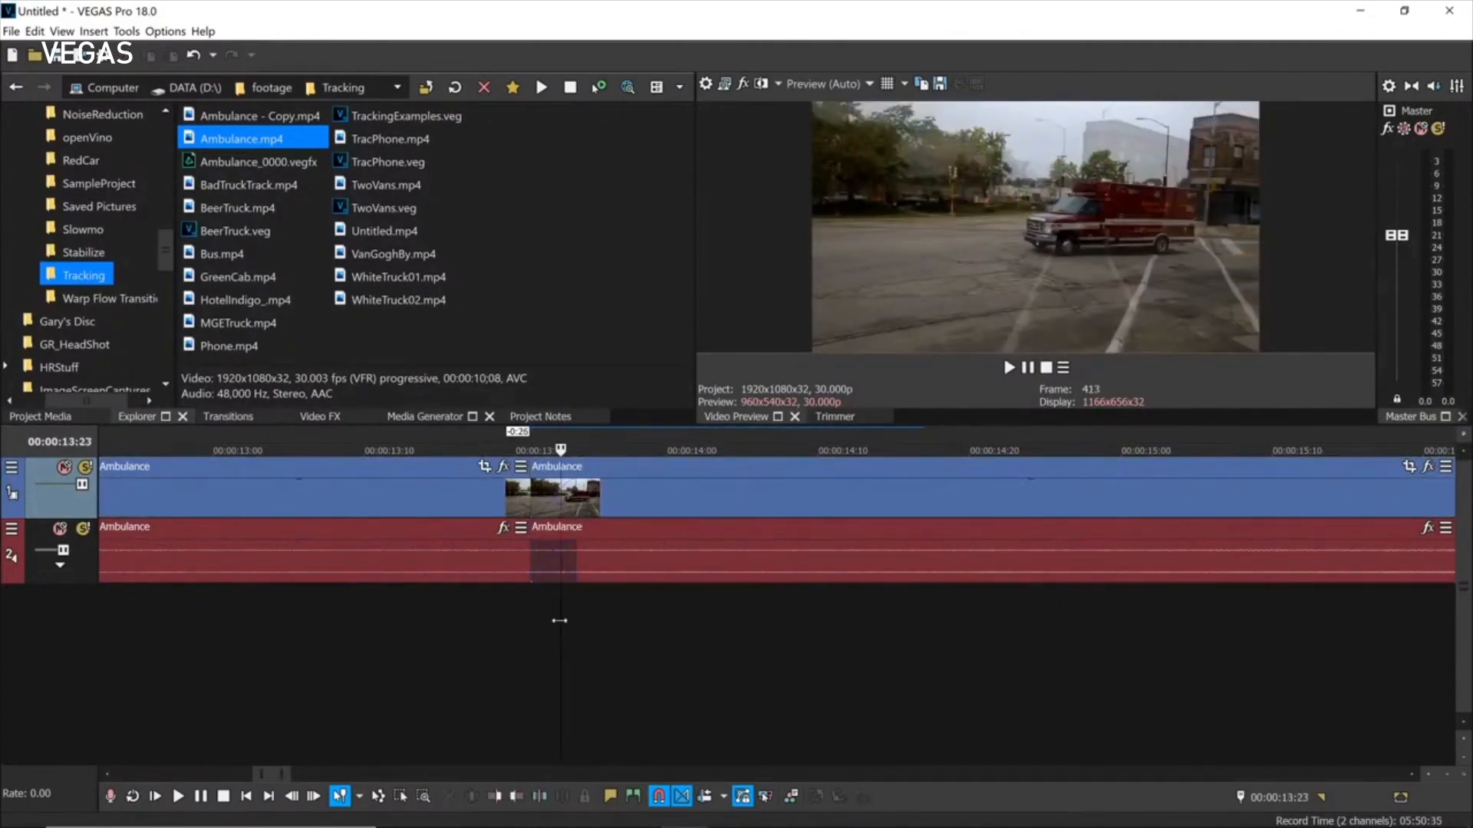
left_click(546, 606)
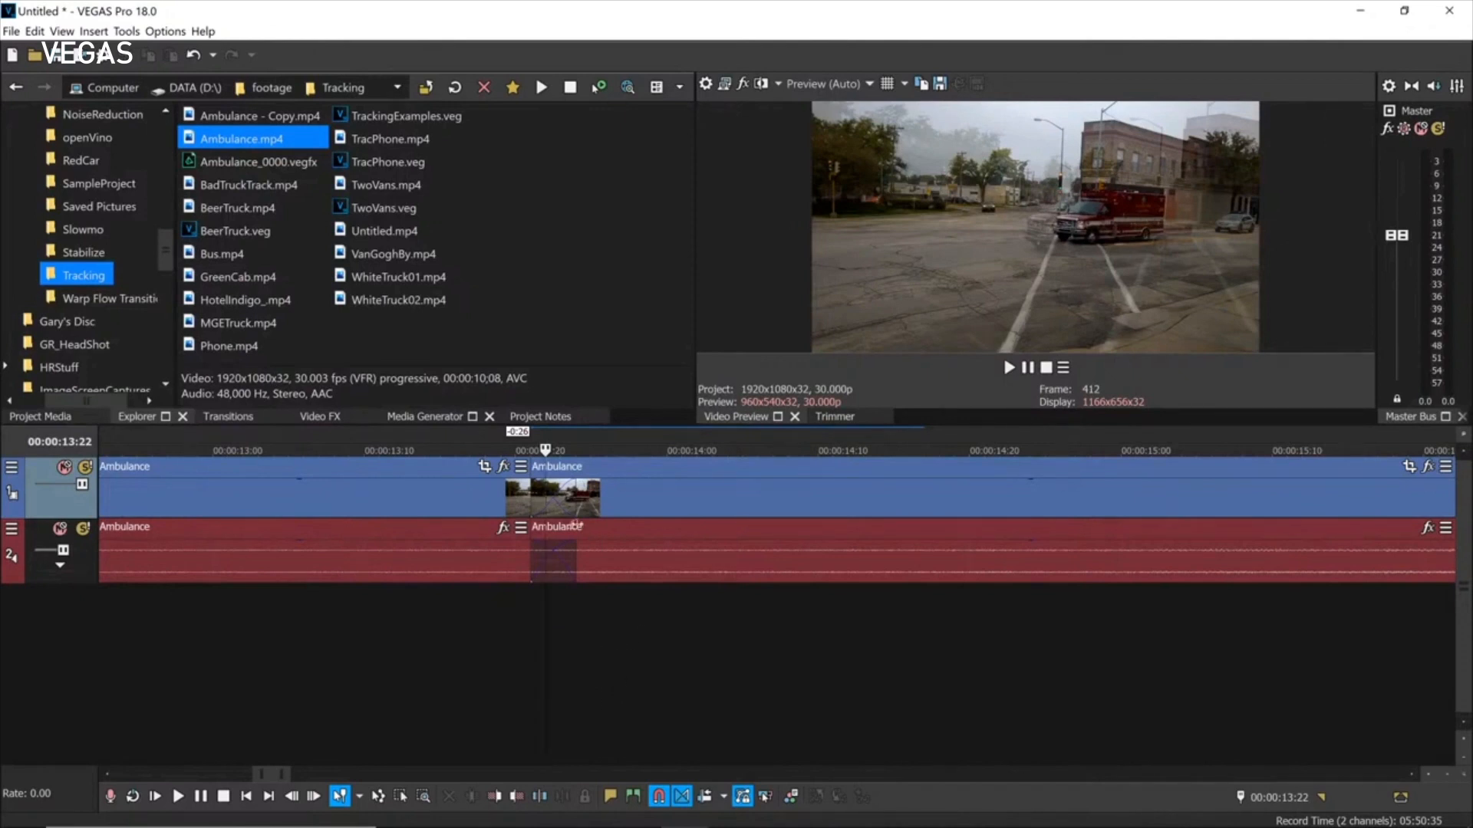
Open the Options menu to reach Export Preferences.
left_click(165, 31)
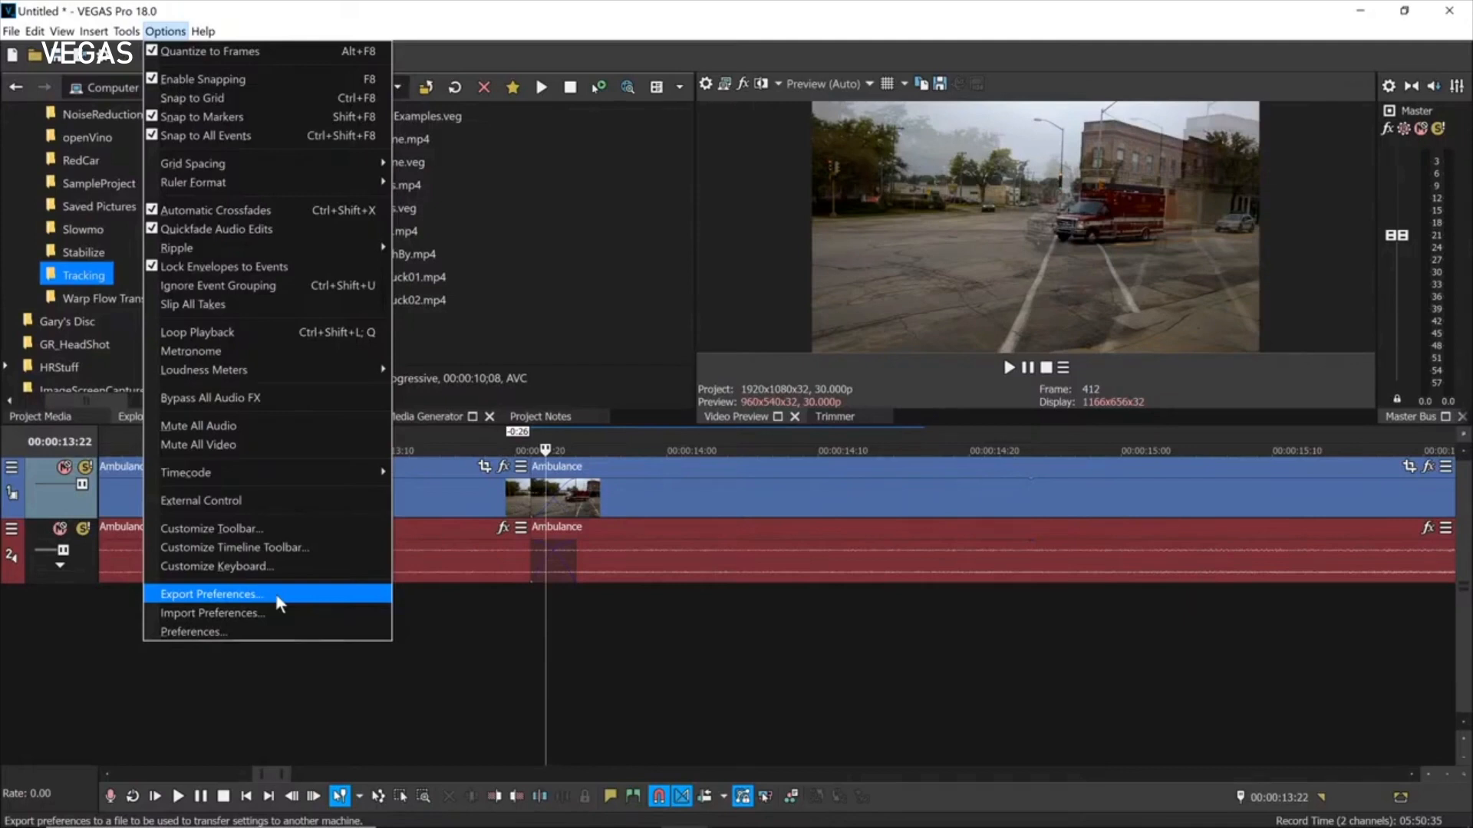
Cancel exporting preferences to a file, then decline the restart when importing preferences.
left_click(206, 602)
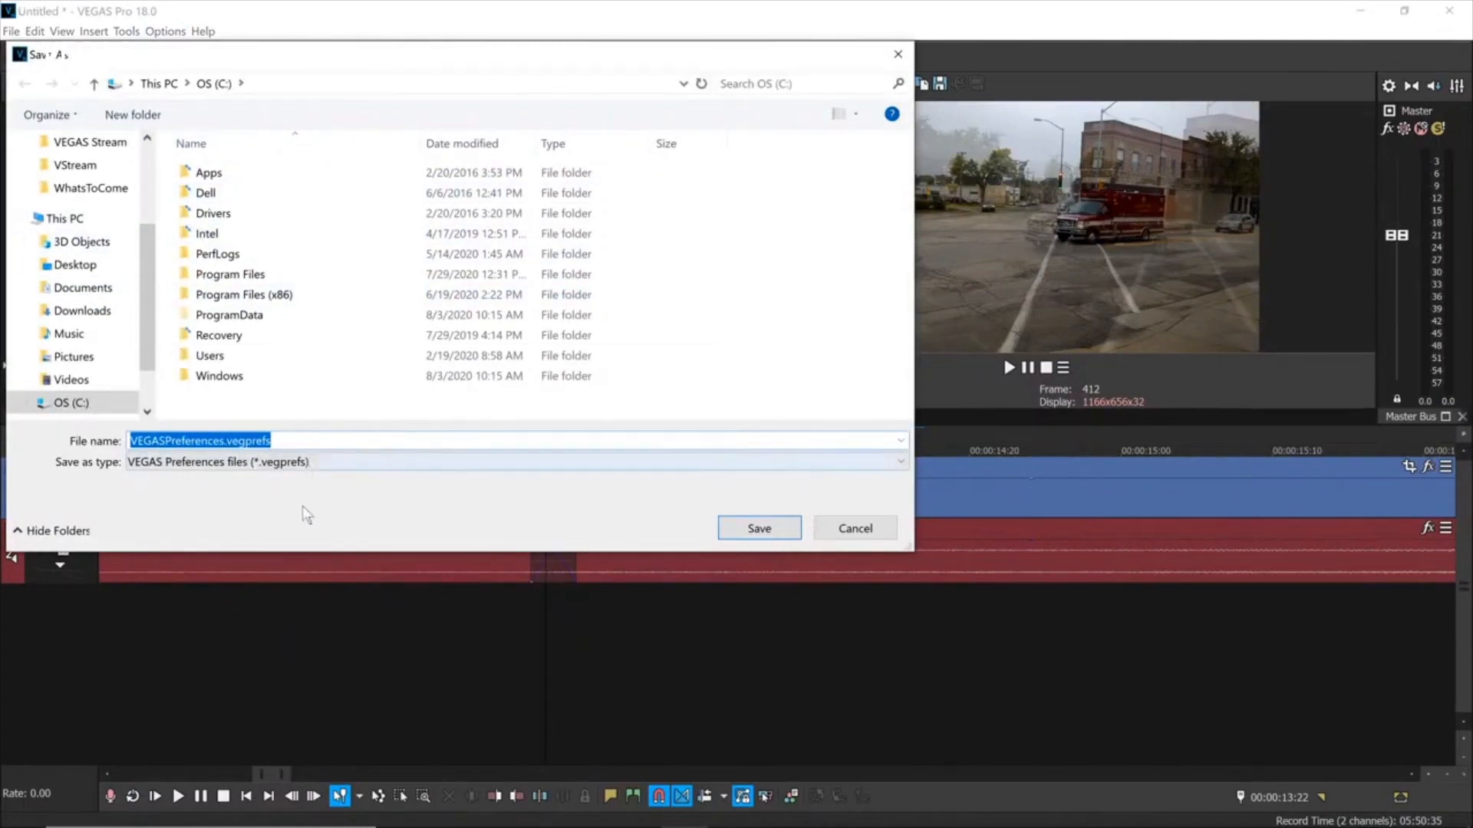
left_click(857, 529)
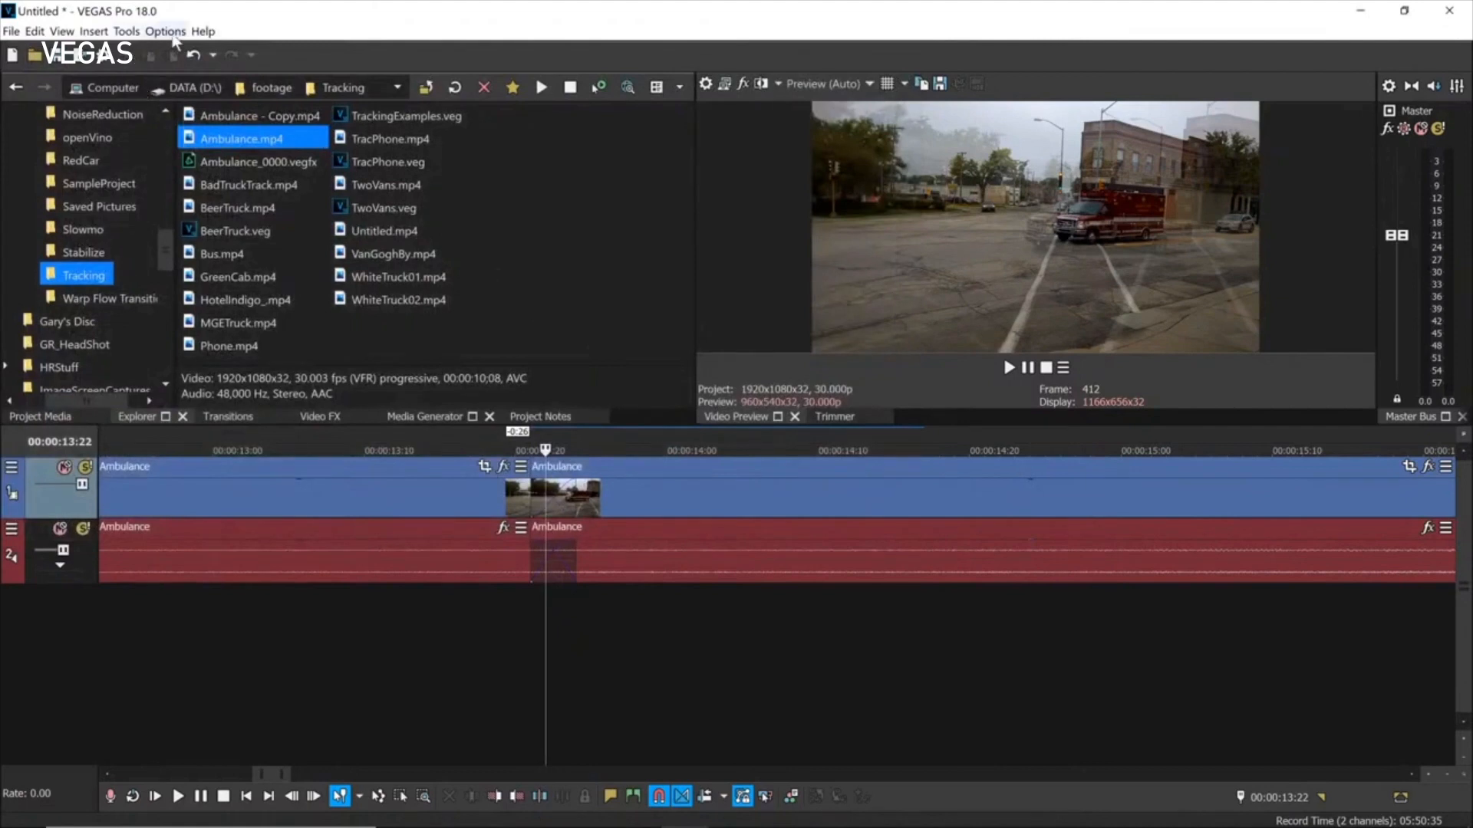
left_click(165, 30)
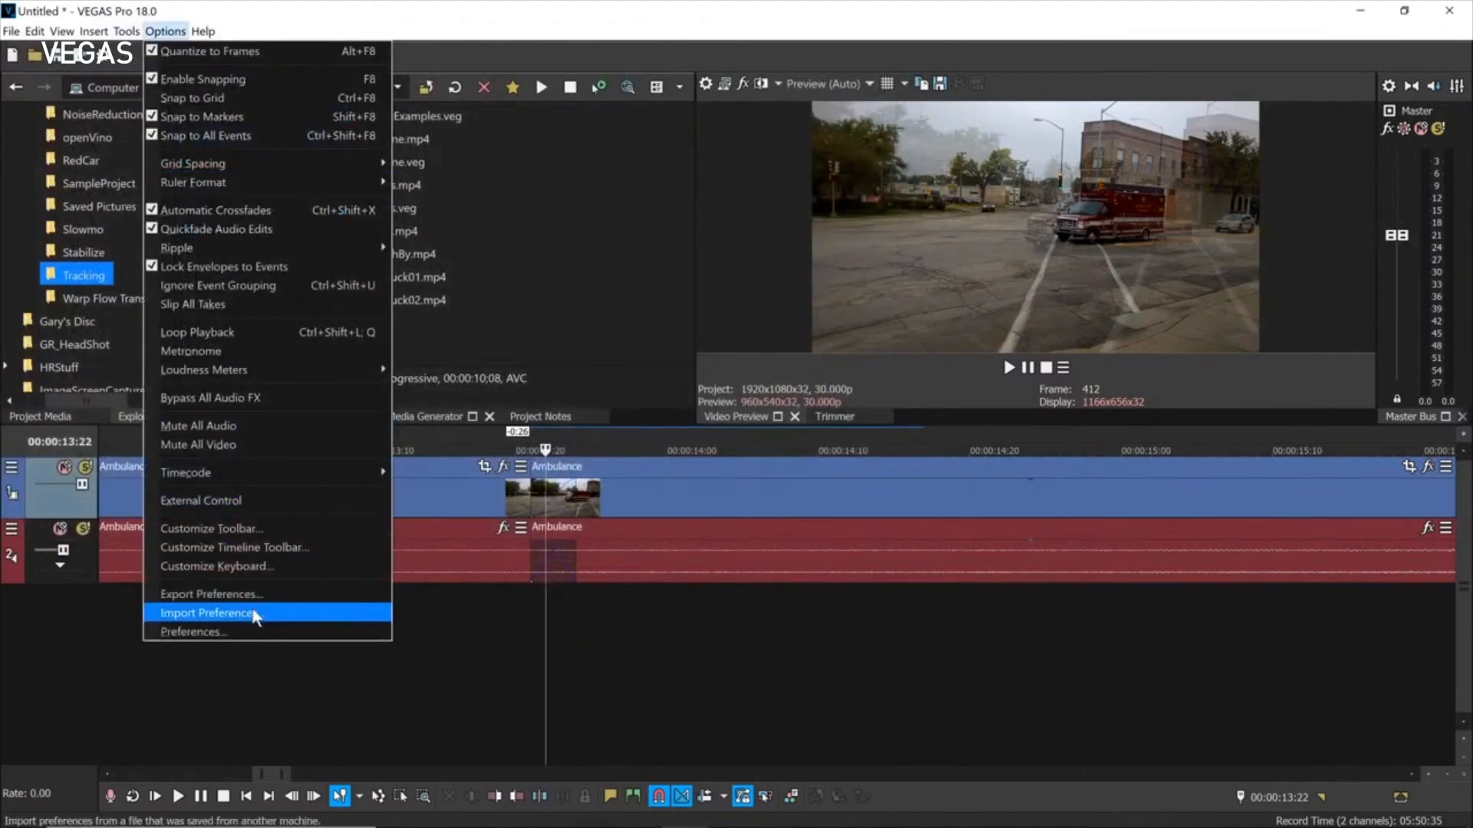
left_click(278, 614)
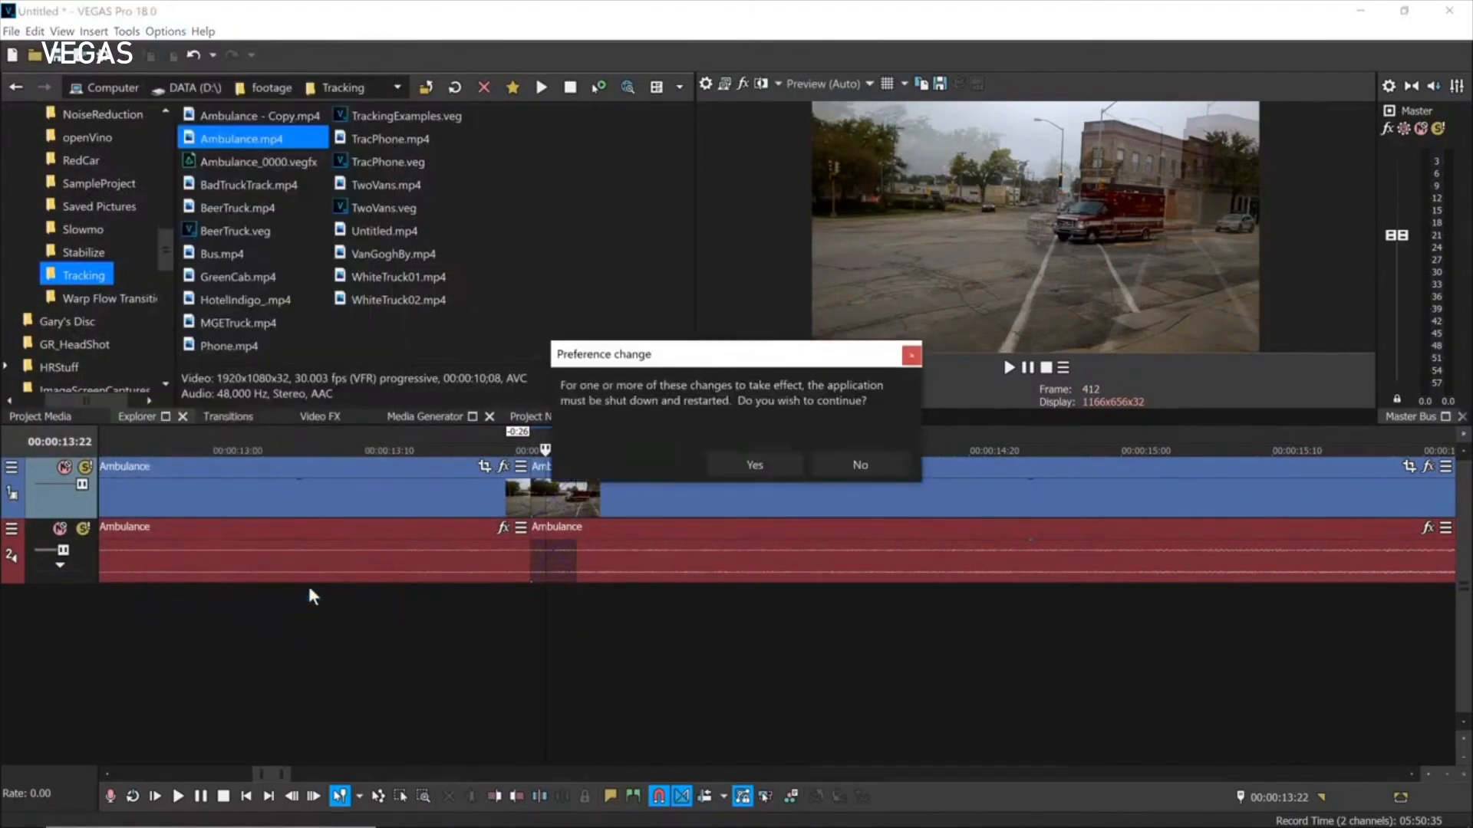
left_click(863, 464)
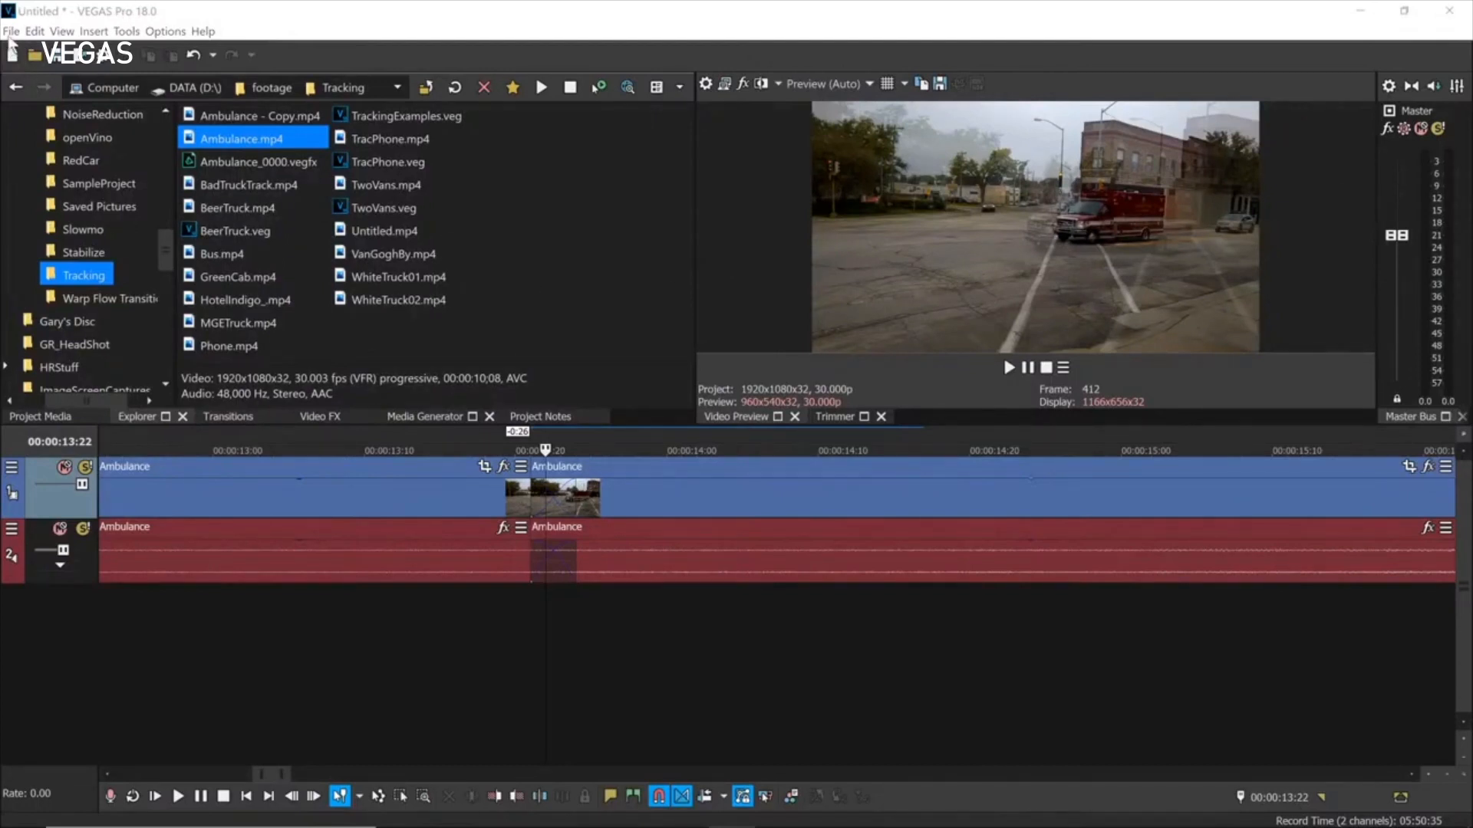
Render Untitled.mp4 with MAGIX AVC/AAC MP4 Internet HD 1080p NVENC, then cancel the render midway.
left_click(77, 60)
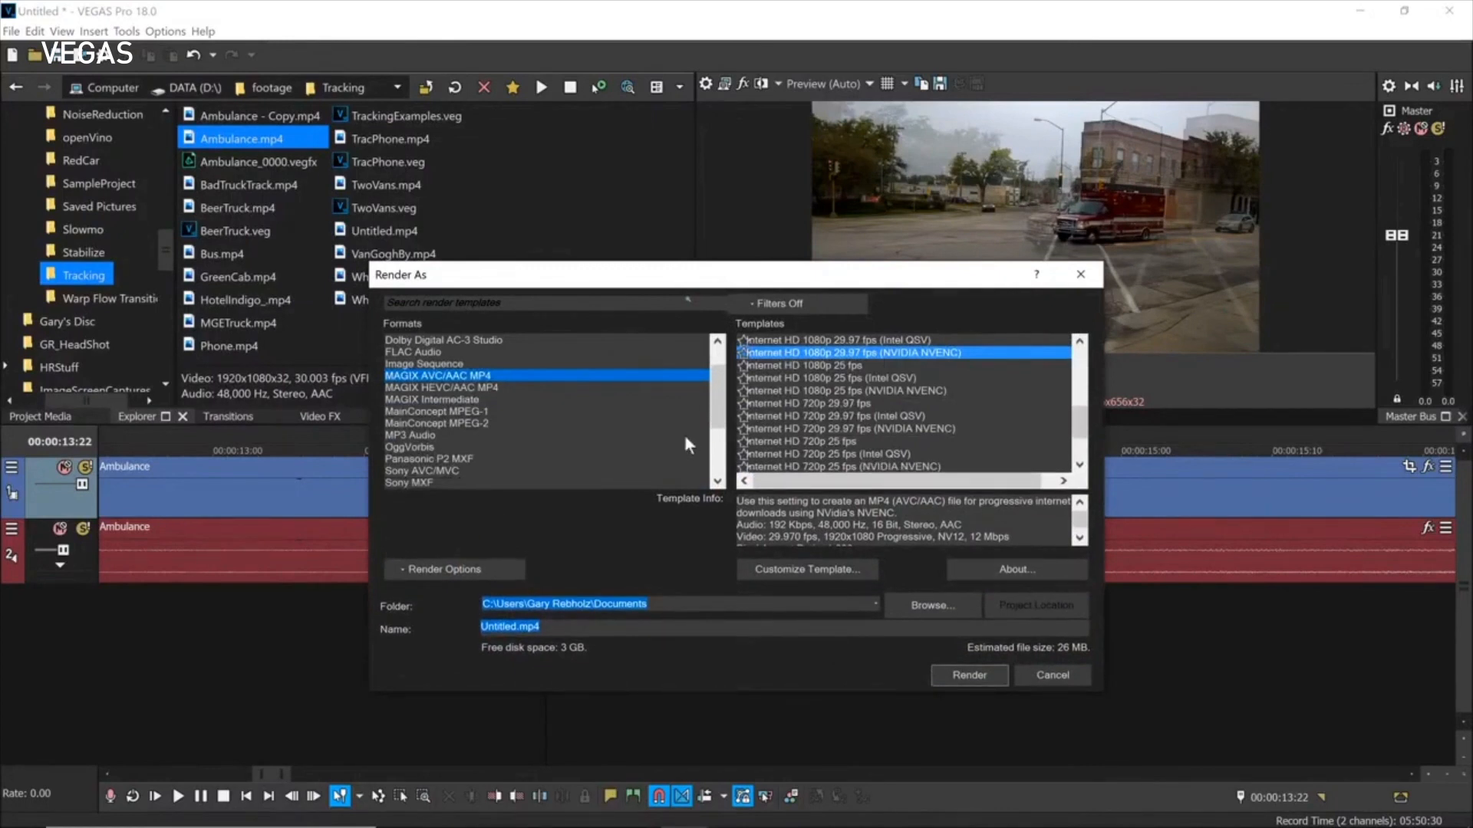
left_click(978, 676)
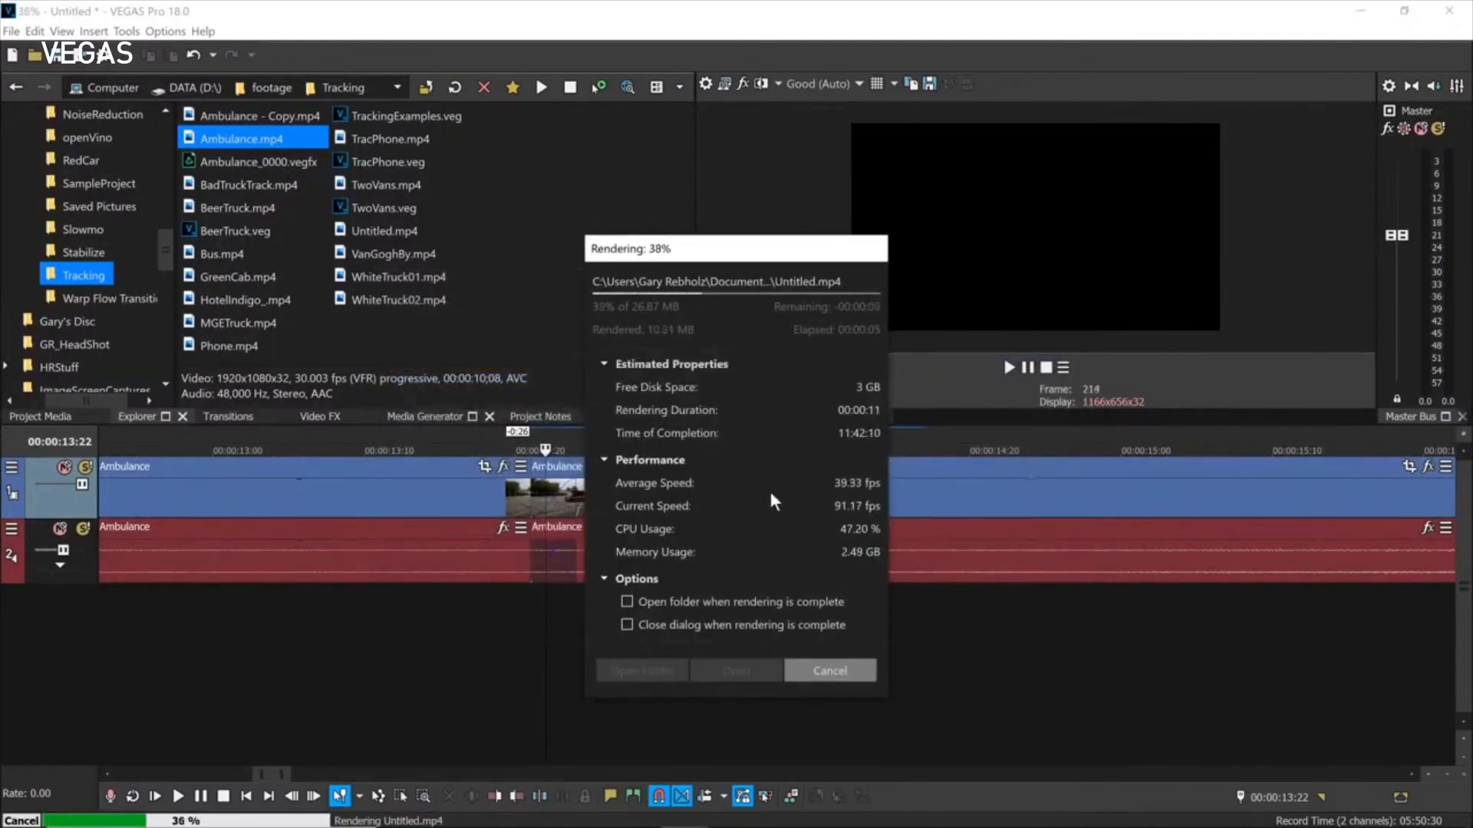
left_click(846, 673)
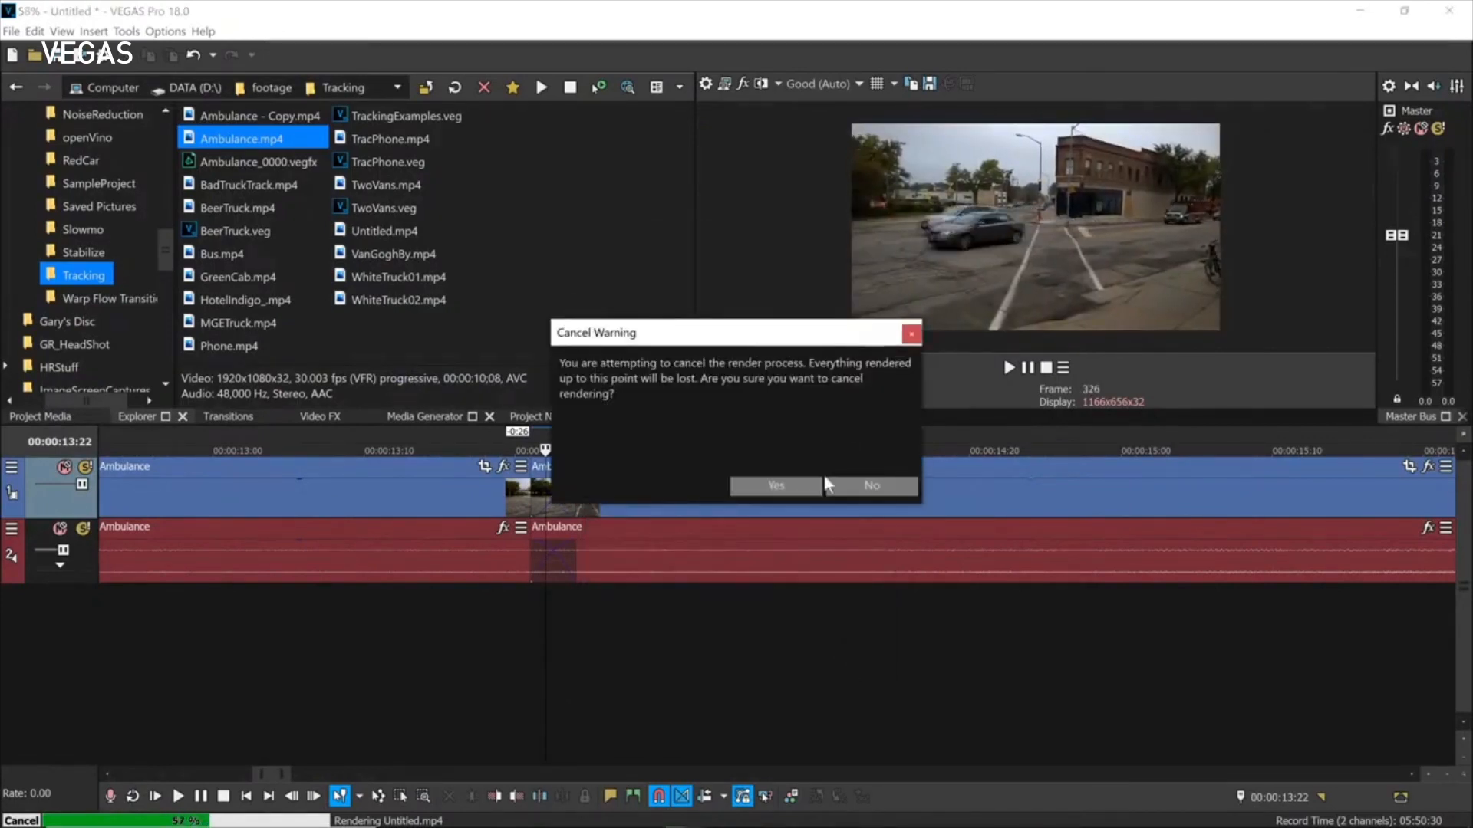
left_click(790, 485)
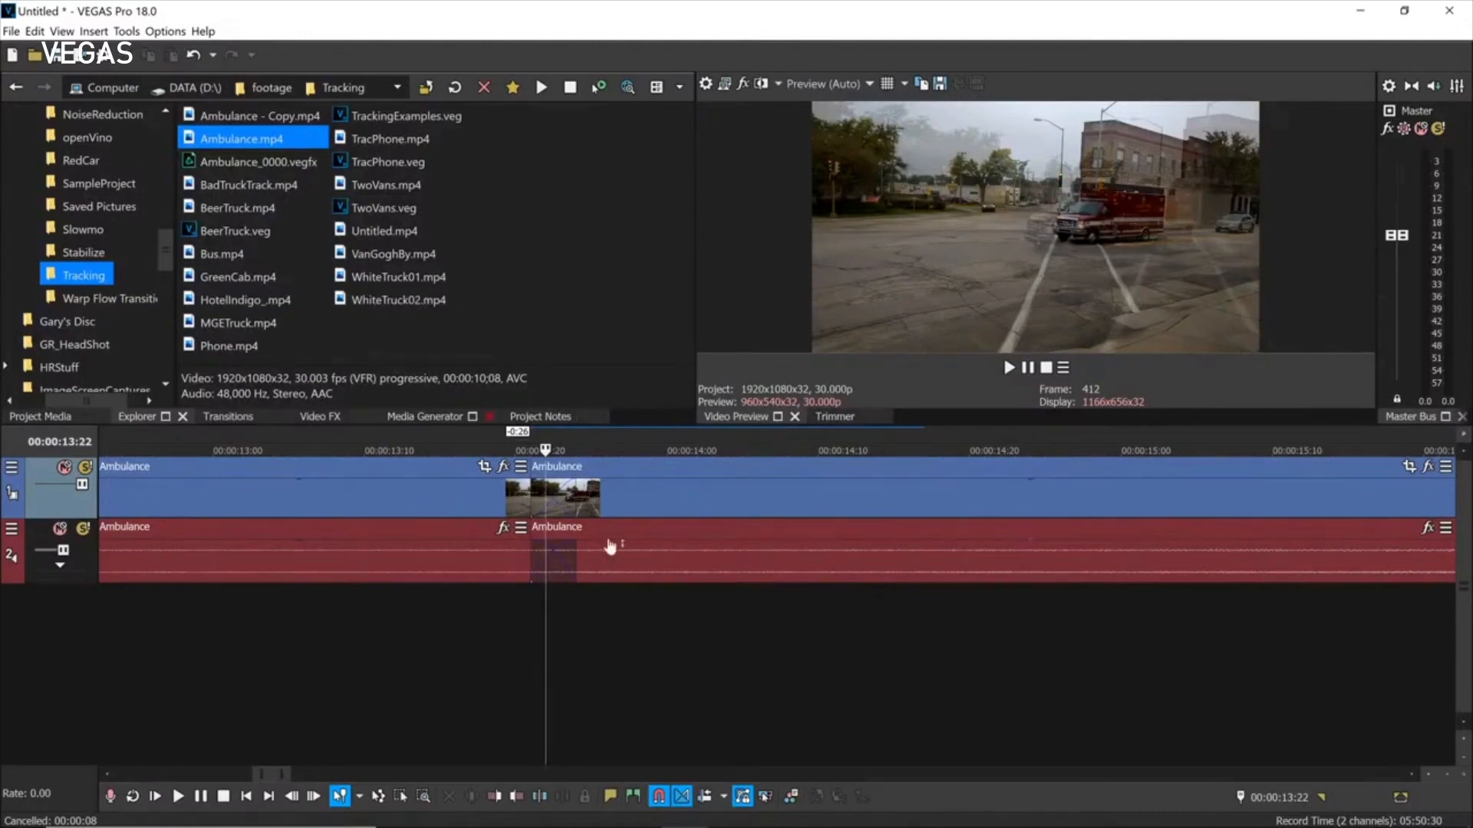
scroll(551, 547, "down", 5)
scroll(675, 529, "down", 2)
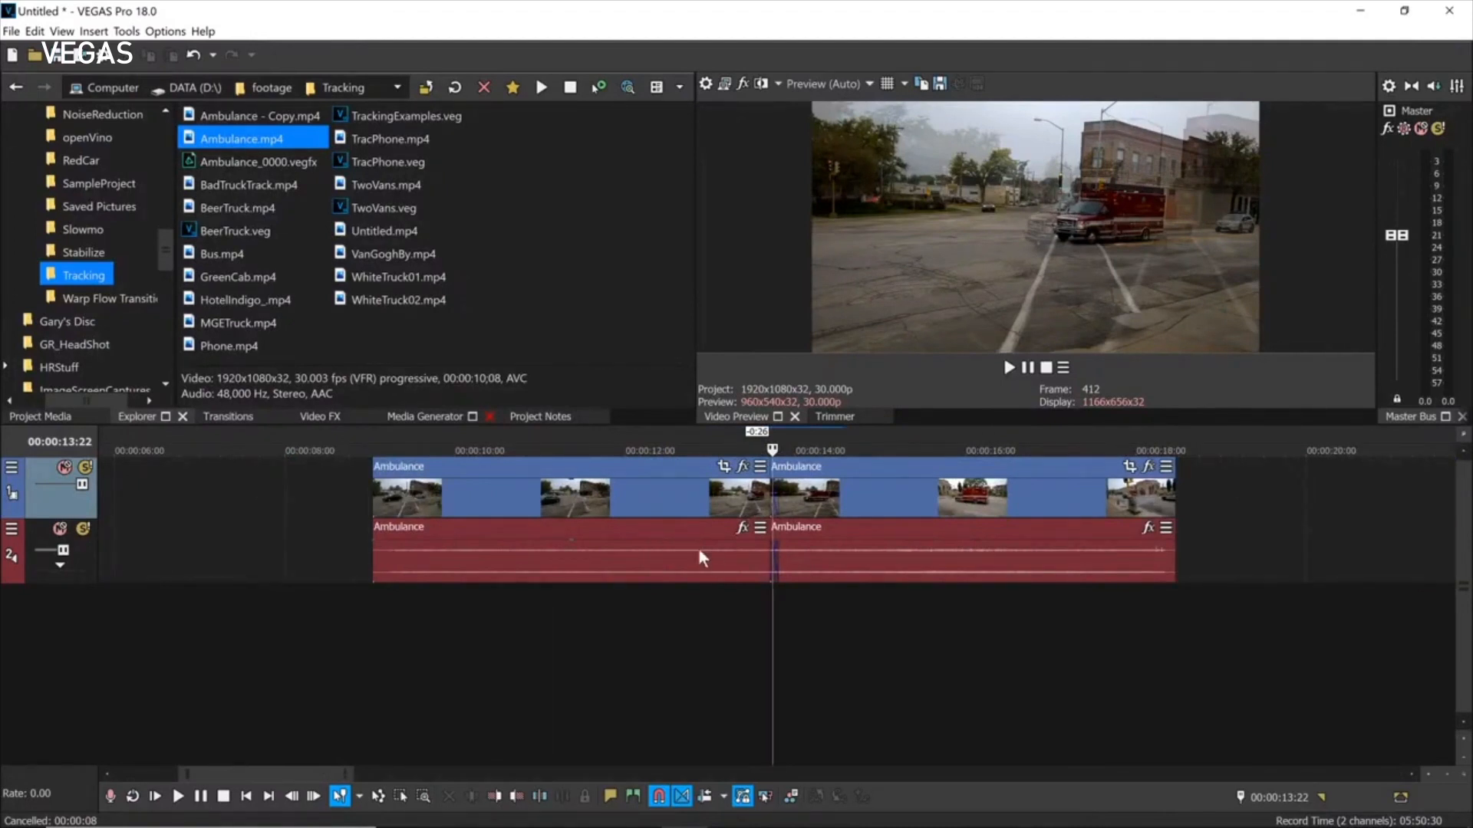
left_click(12, 32)
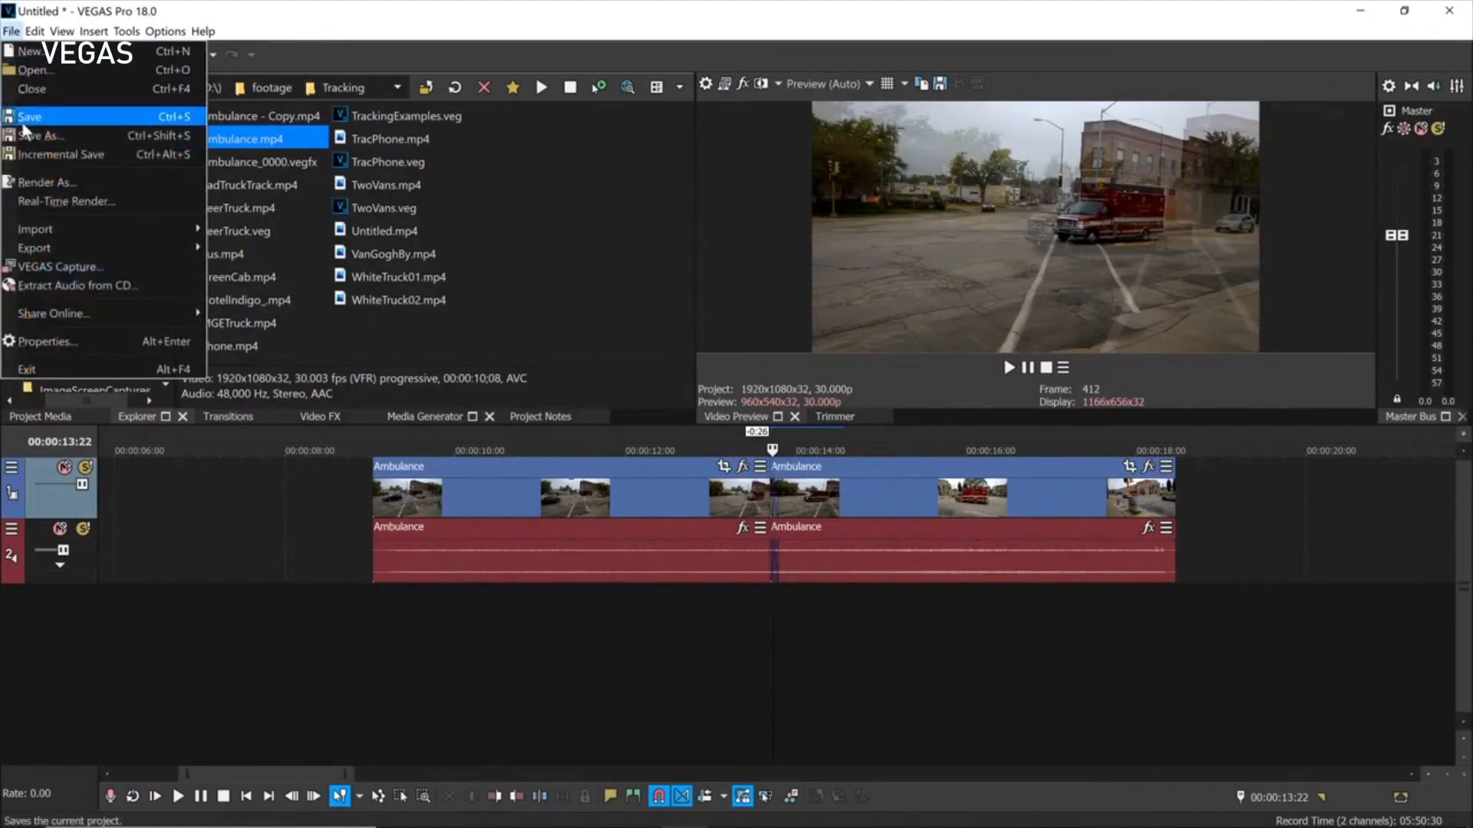
left_click(47, 155)
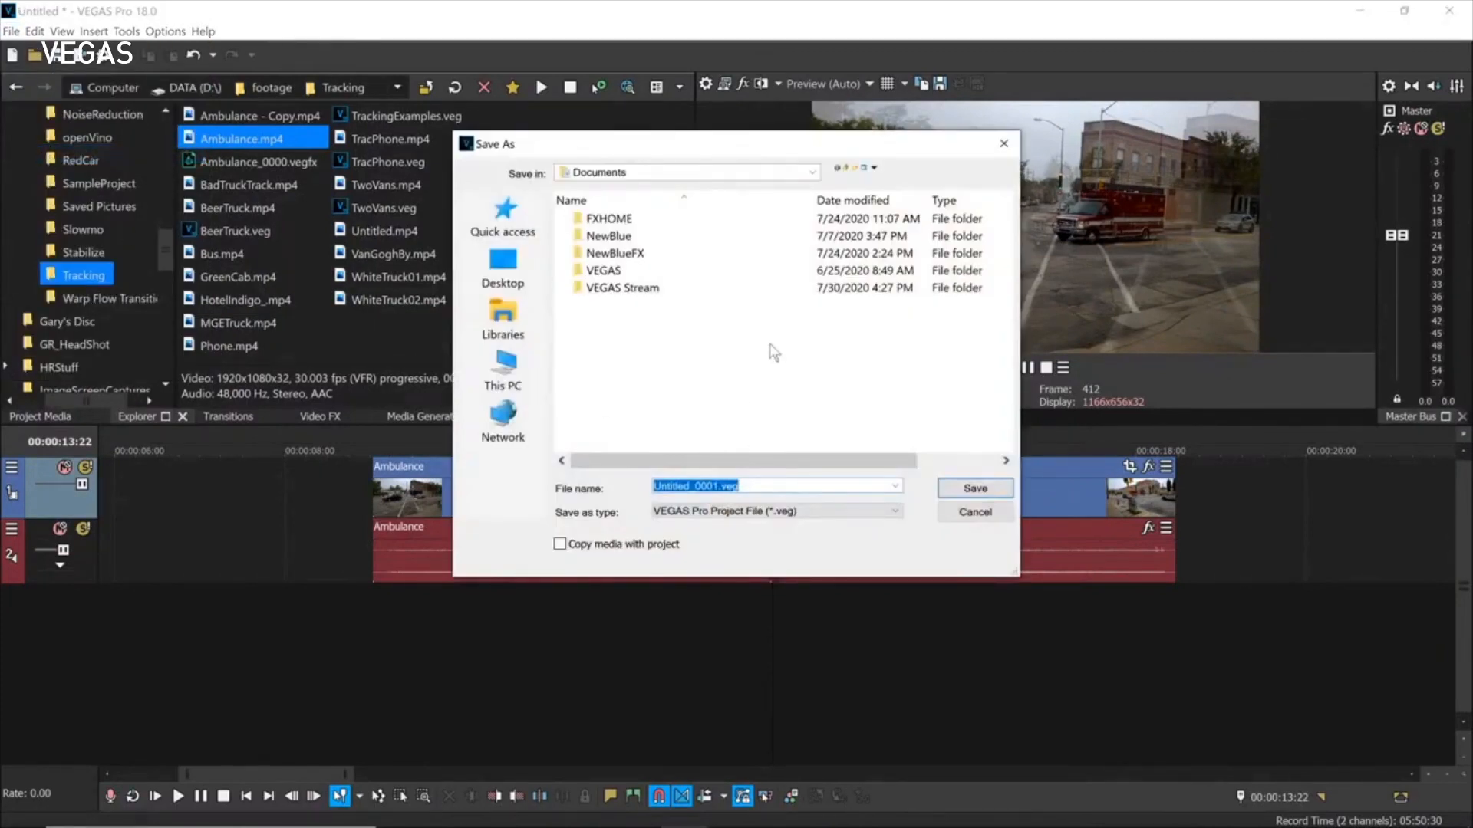
left_click(987, 518)
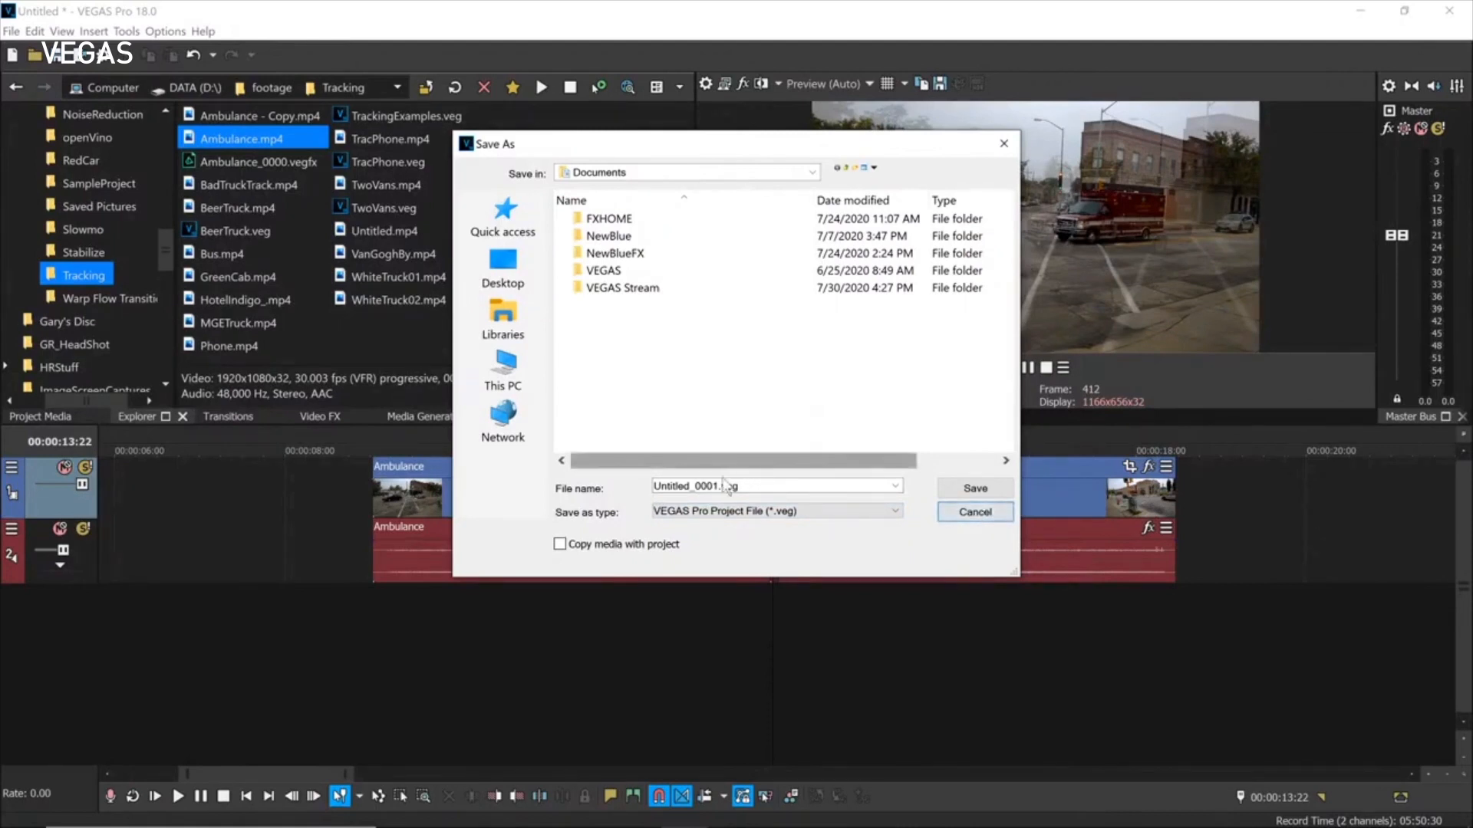
left_click(980, 513)
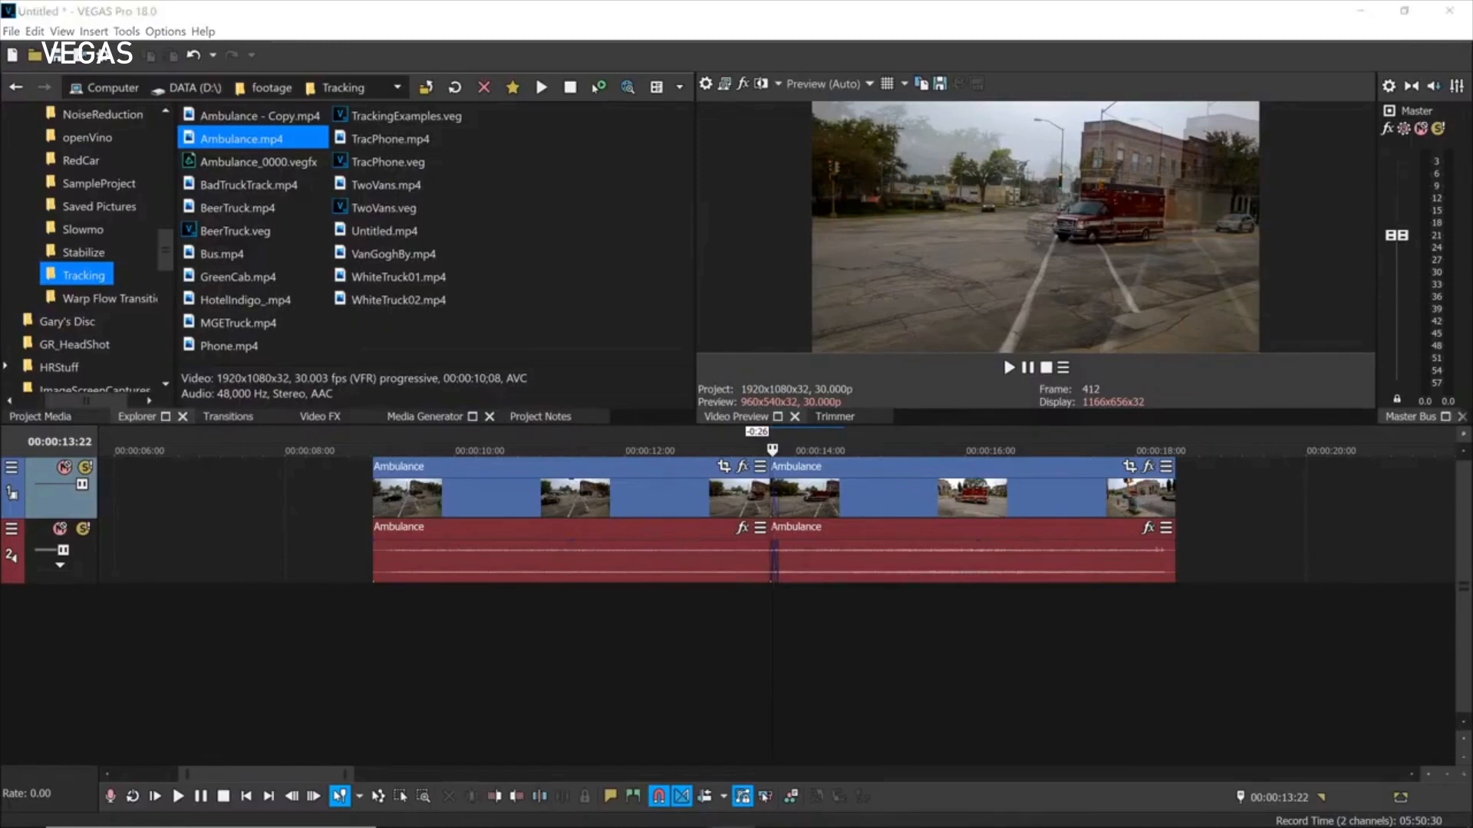
Separate the Ambulance clips, show event handles, and shift the first clip slightly earlier.
mouse_move(671, 490)
left_mouse_down()
mouse_move(581, 490)
mouse_move(661, 495)
left_mouse_up()
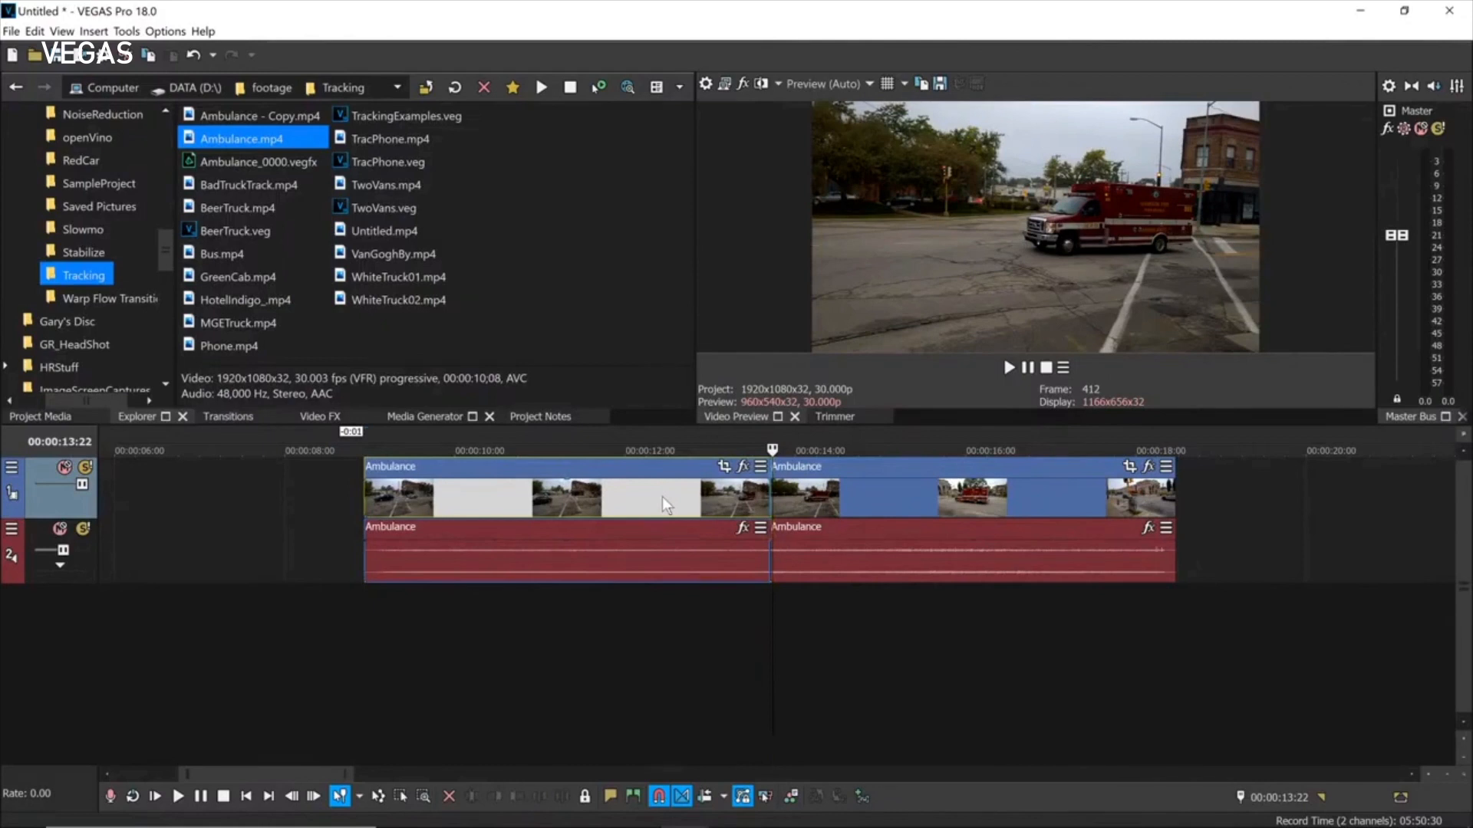
left_click_drag(816, 494, 769, 496)
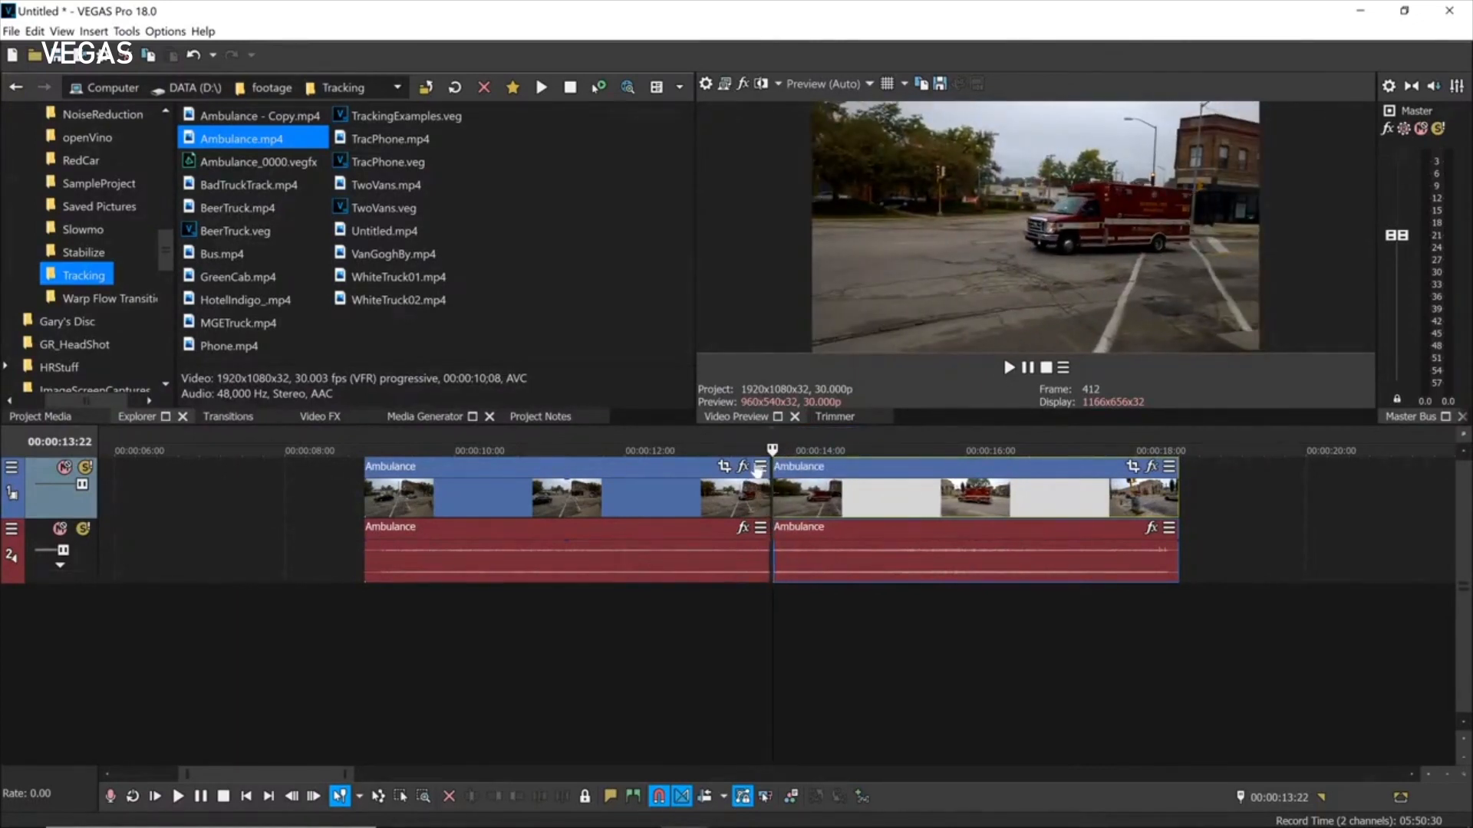
left_click(760, 467)
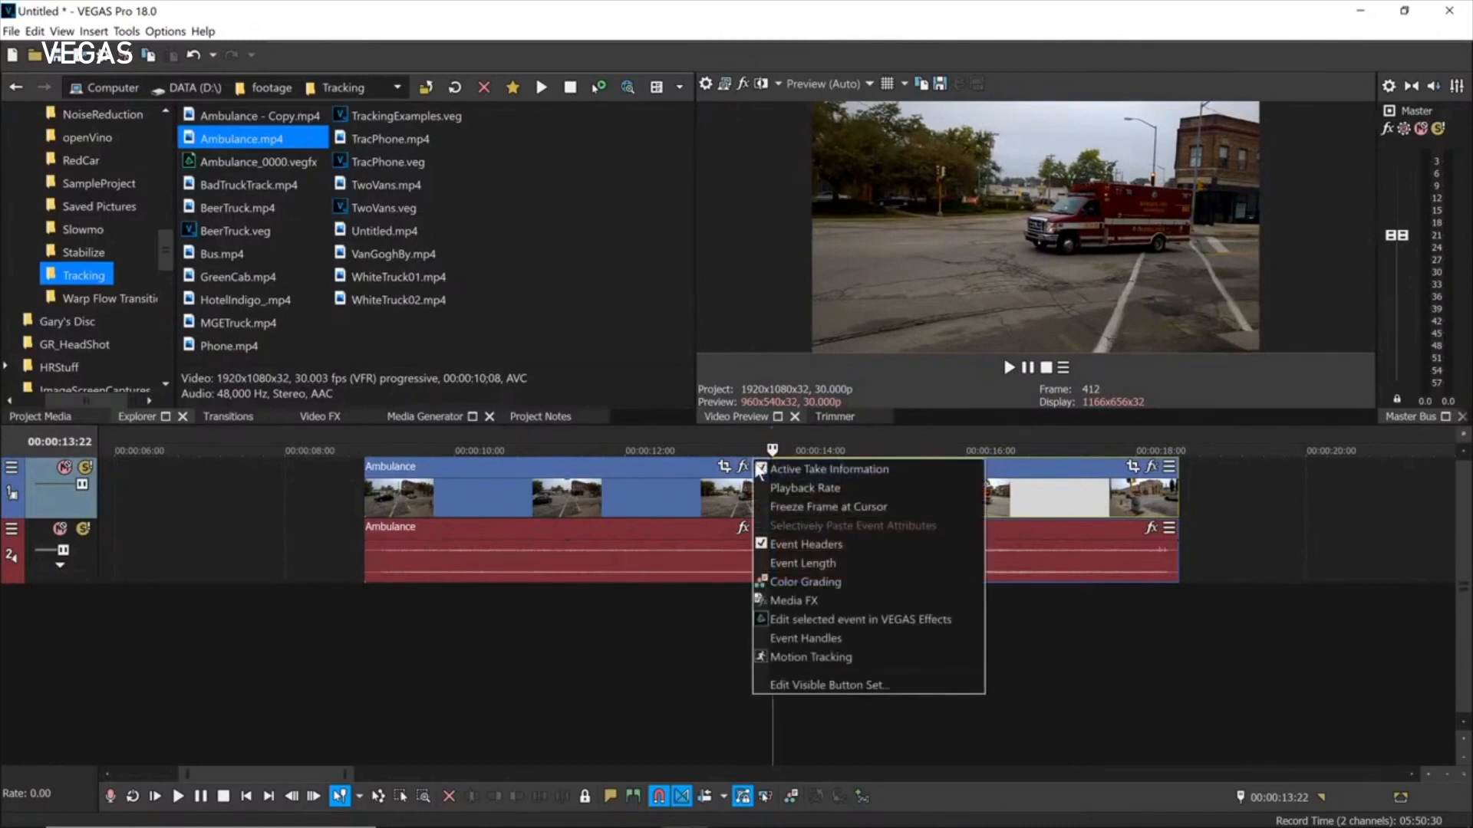
left_click(802, 637)
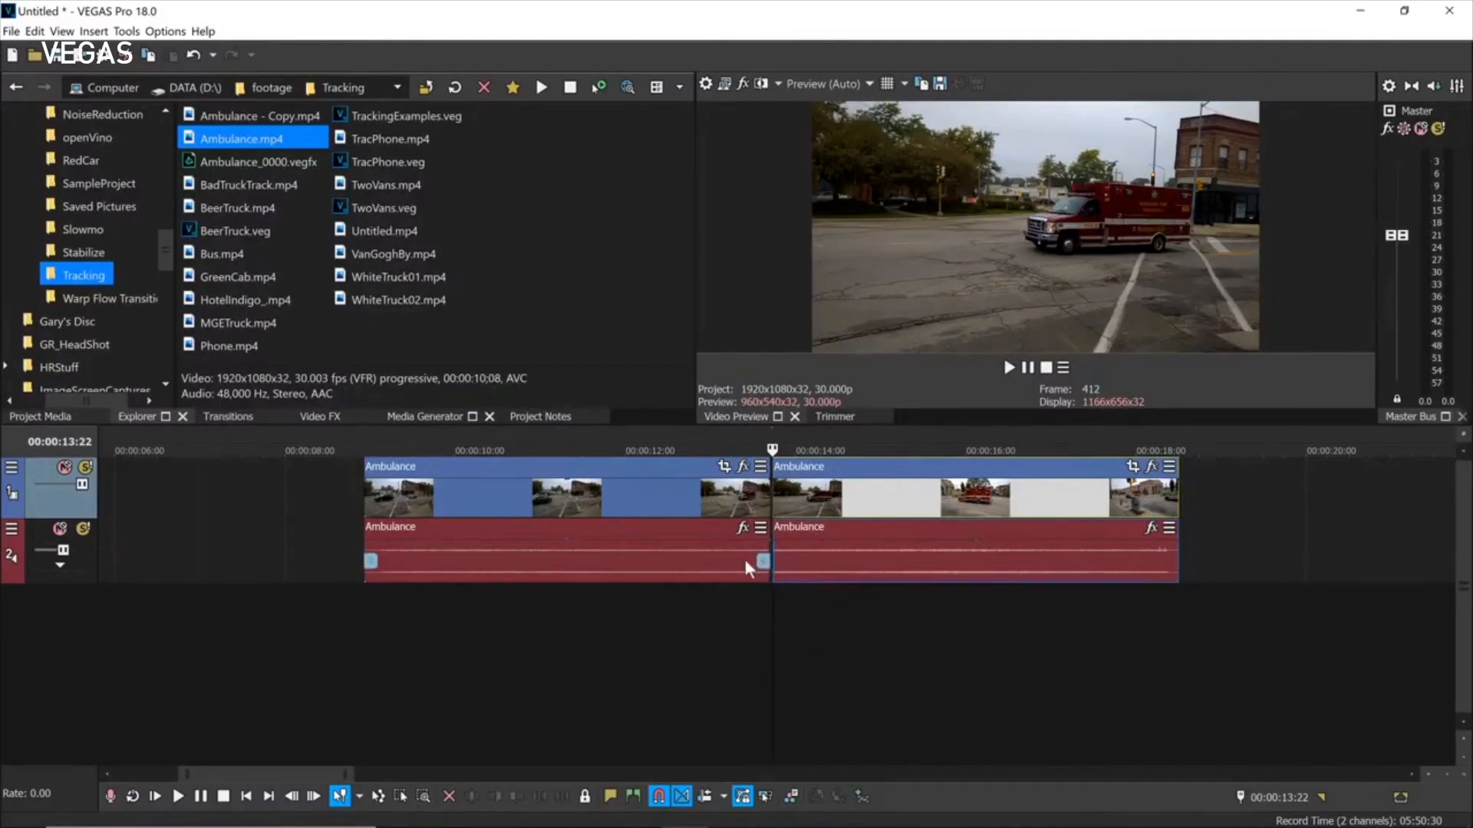
left_click(762, 564)
mouse_move(761, 565)
left_mouse_down()
mouse_move(620, 558)
mouse_move(737, 564)
left_mouse_up()
left_click_drag(760, 565, 764, 564)
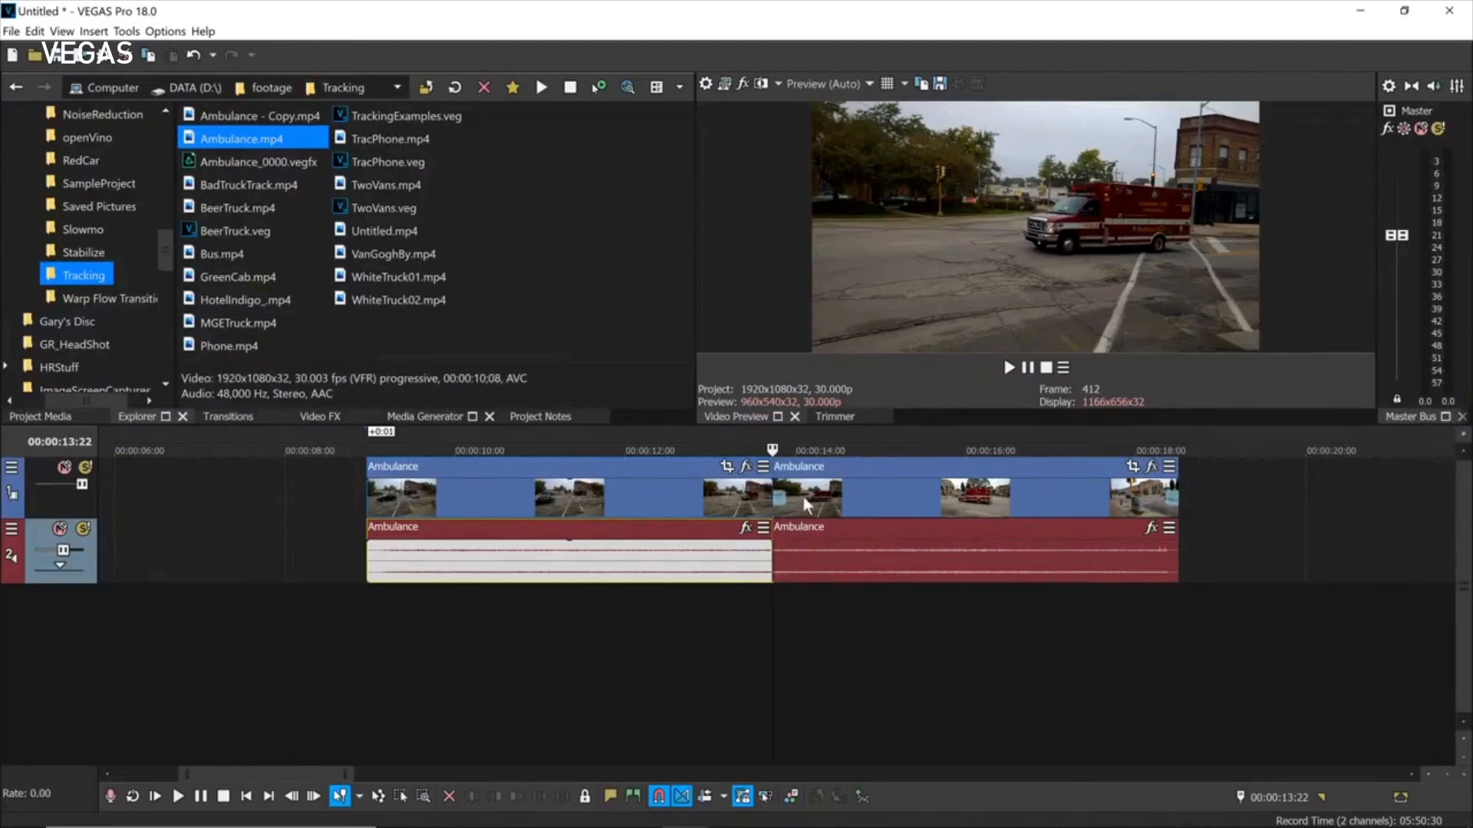
Re-overlap the clips into a crossfade, hide event handles, and start a new project.
left_click(762, 467)
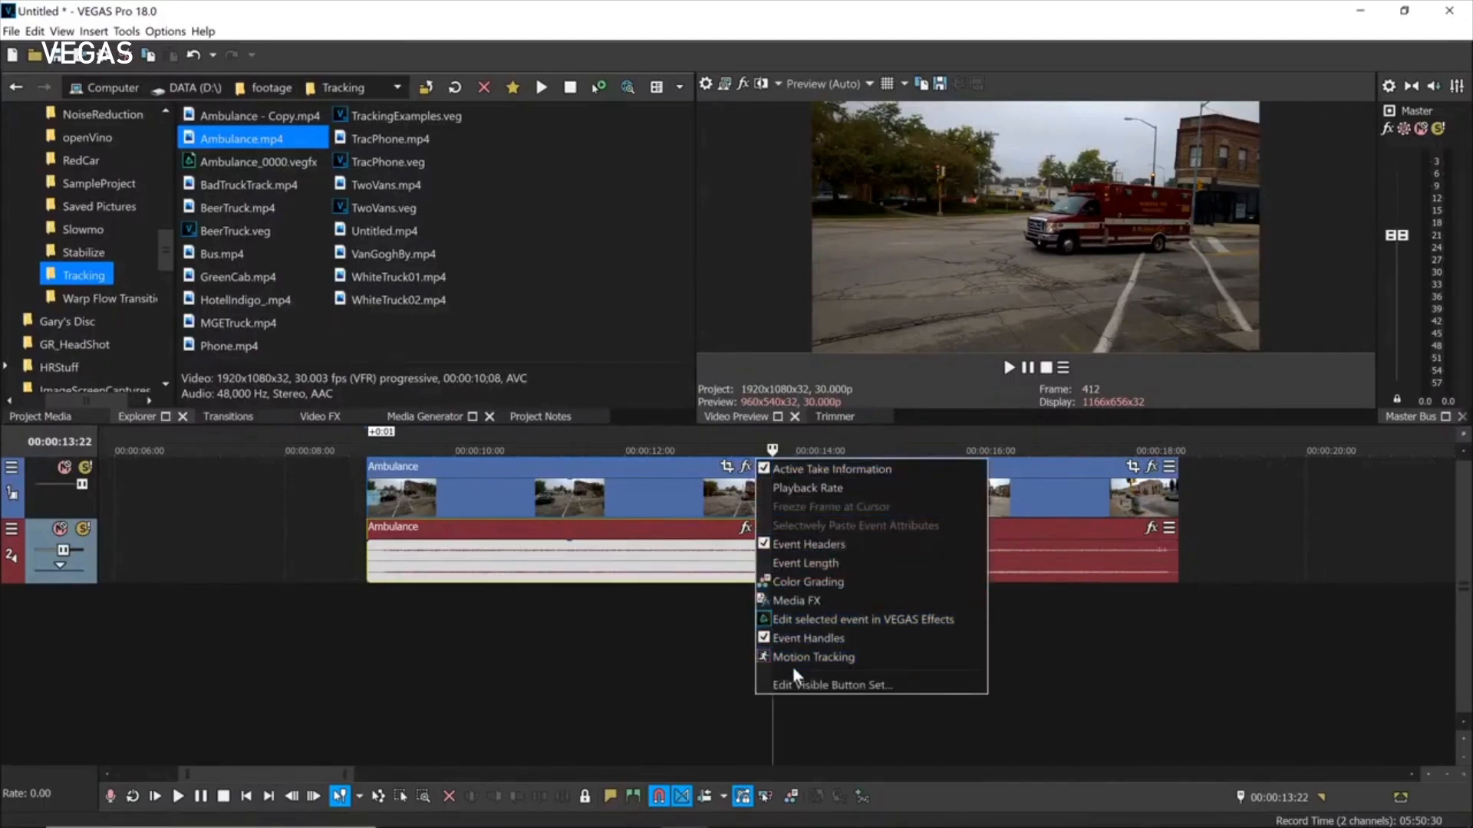
left_click(788, 639)
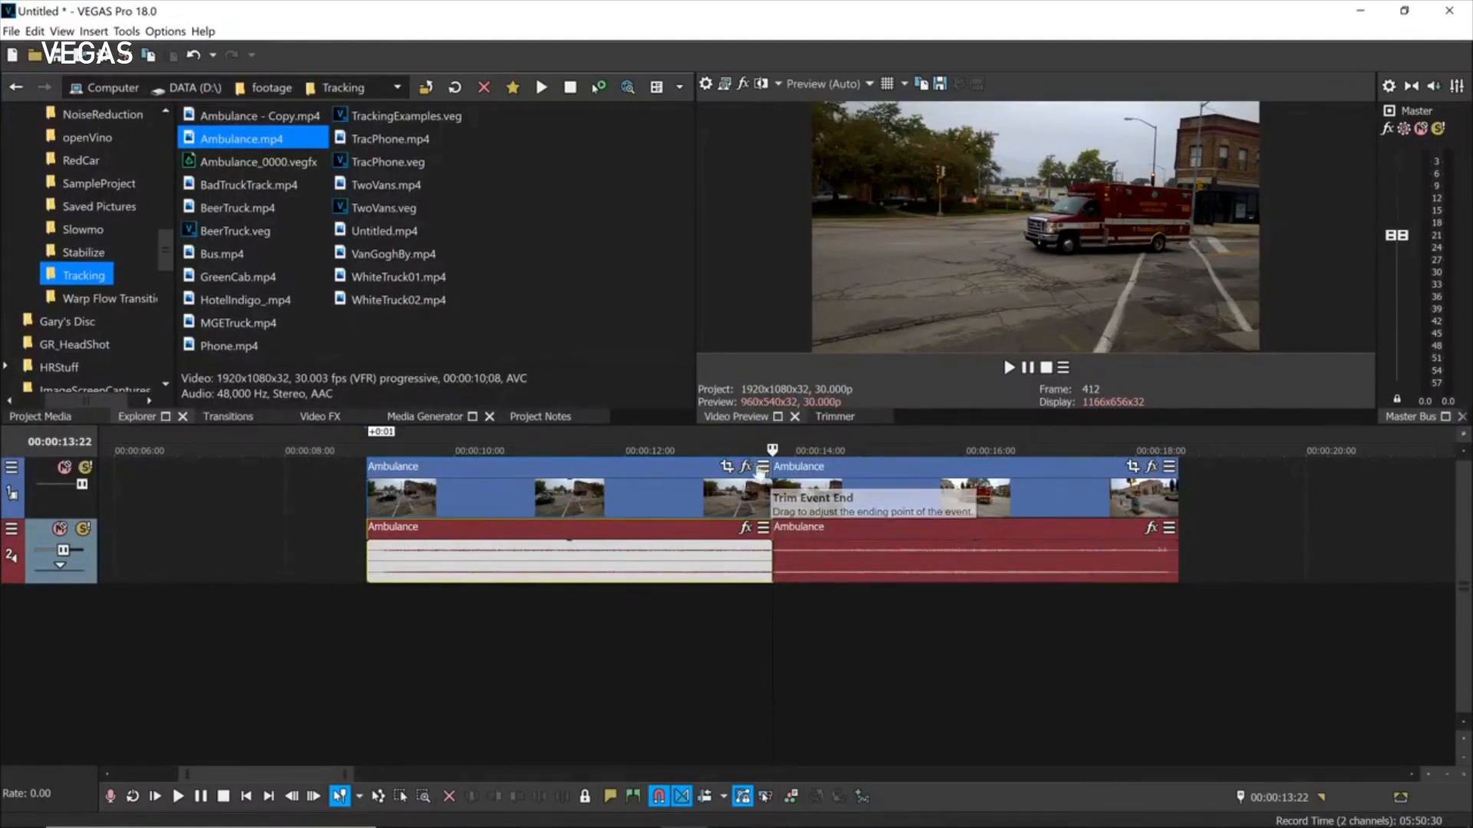
left_click(763, 467)
left_click(829, 637)
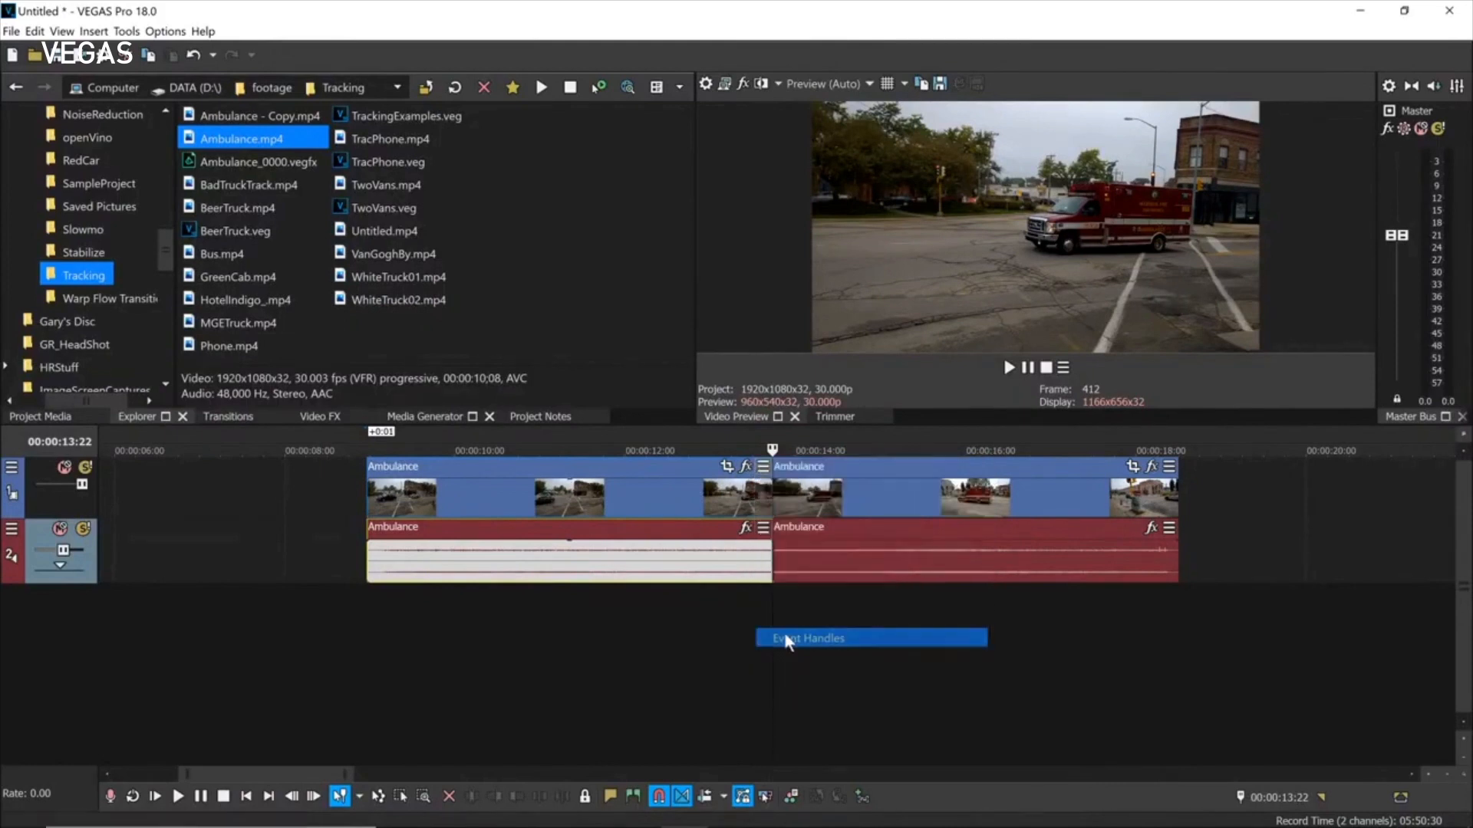
mouse_move(782, 506)
left_mouse_down()
mouse_move(822, 506)
mouse_move(784, 504)
left_mouse_up()
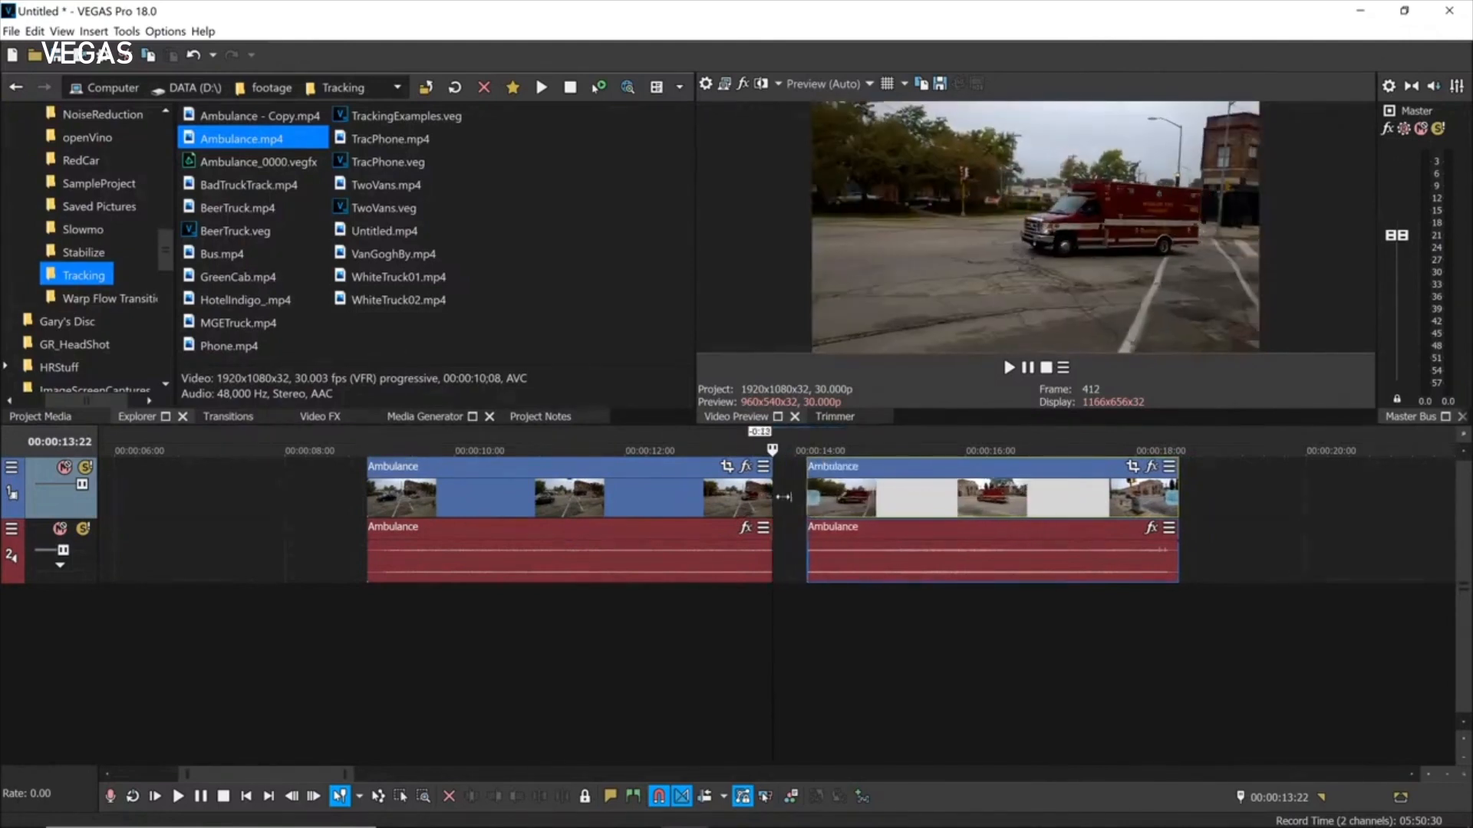
left_click(763, 467)
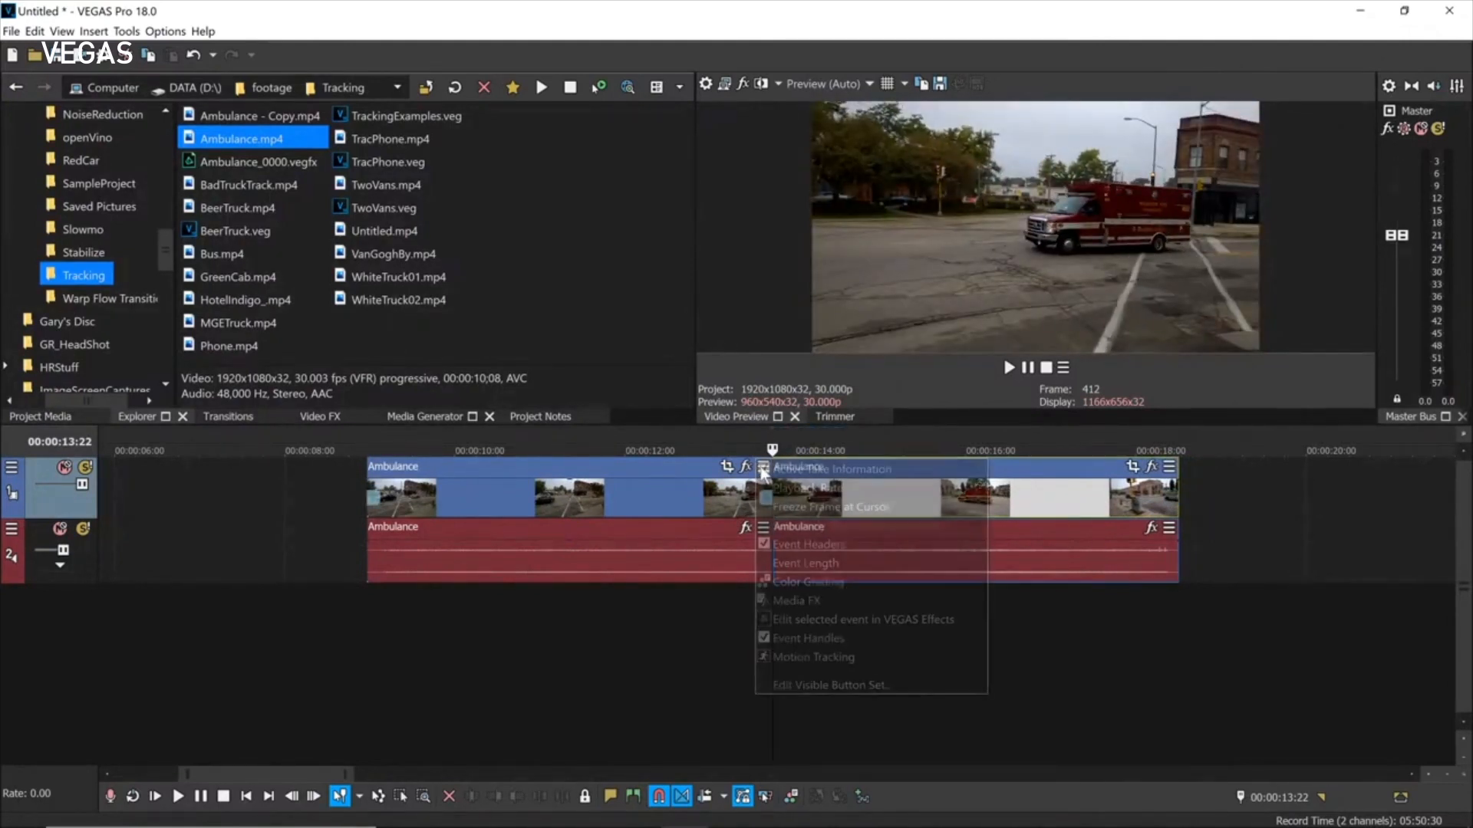
left_click(786, 642)
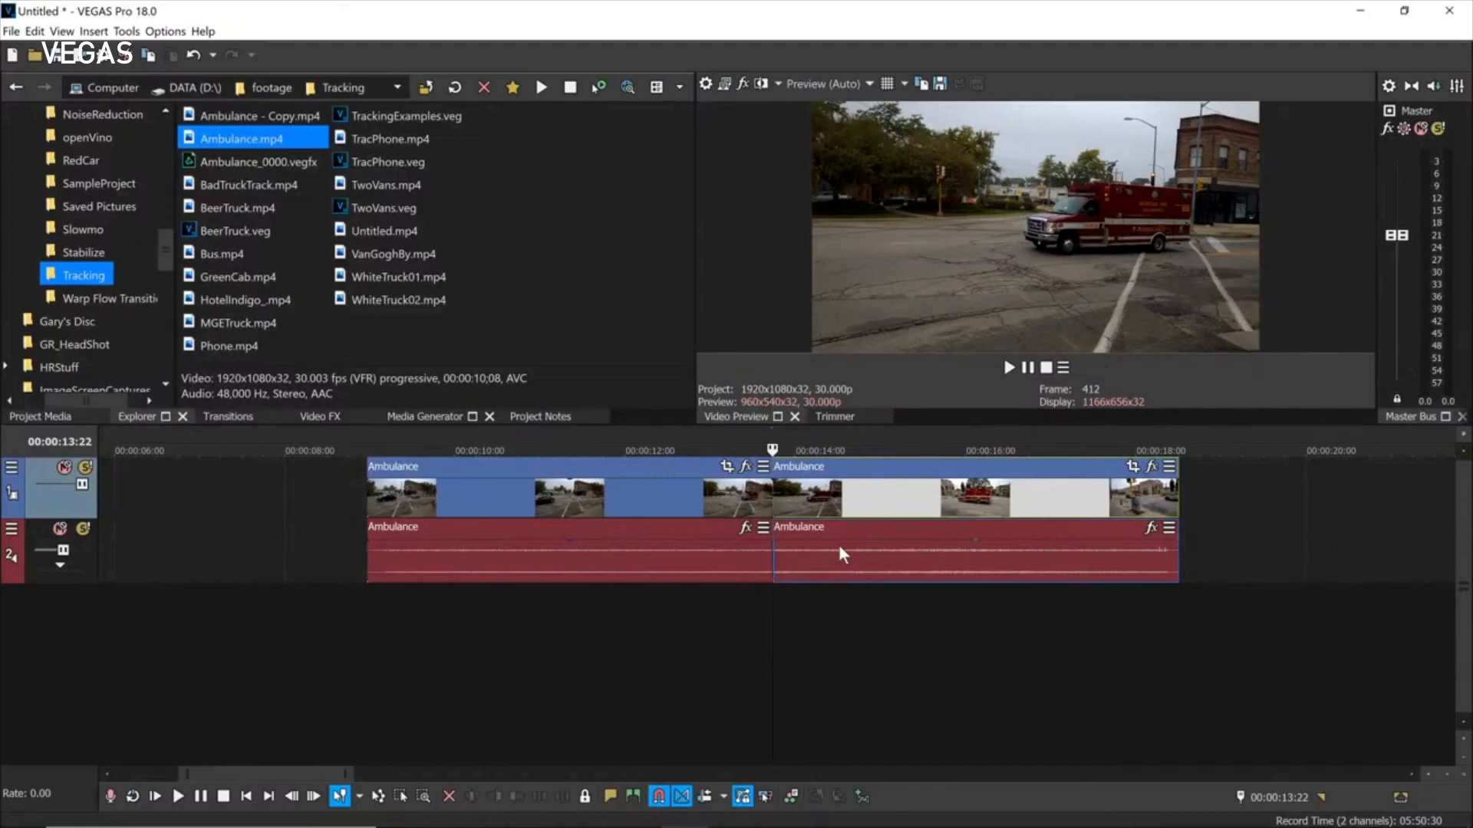
left_click(13, 56)
Discard changes and add BlackBar/FridayOffice.mp4, matching project settings to the vertical clip.
left_click(742, 350)
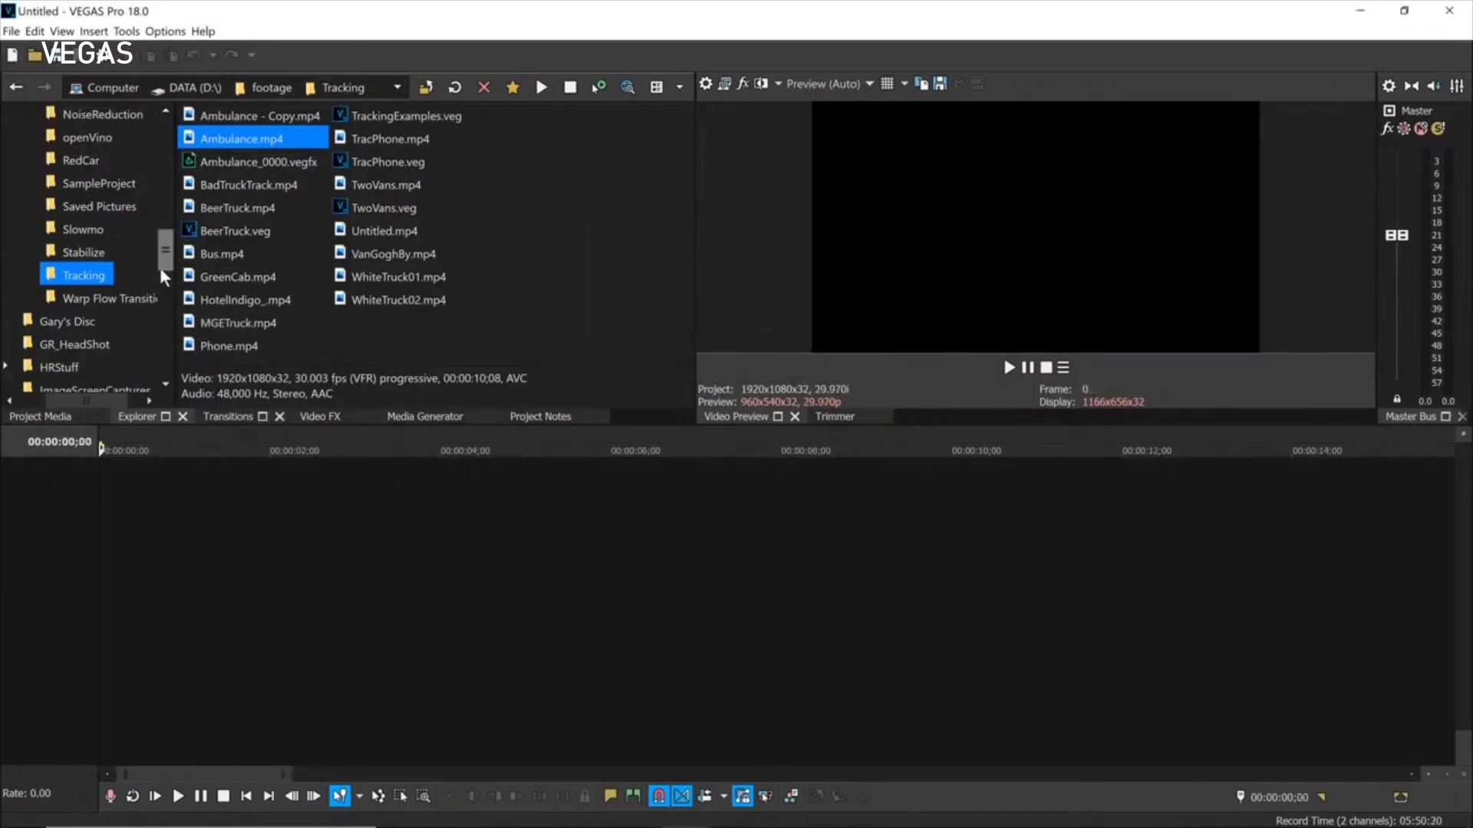
left_click_drag(163, 270, 166, 201)
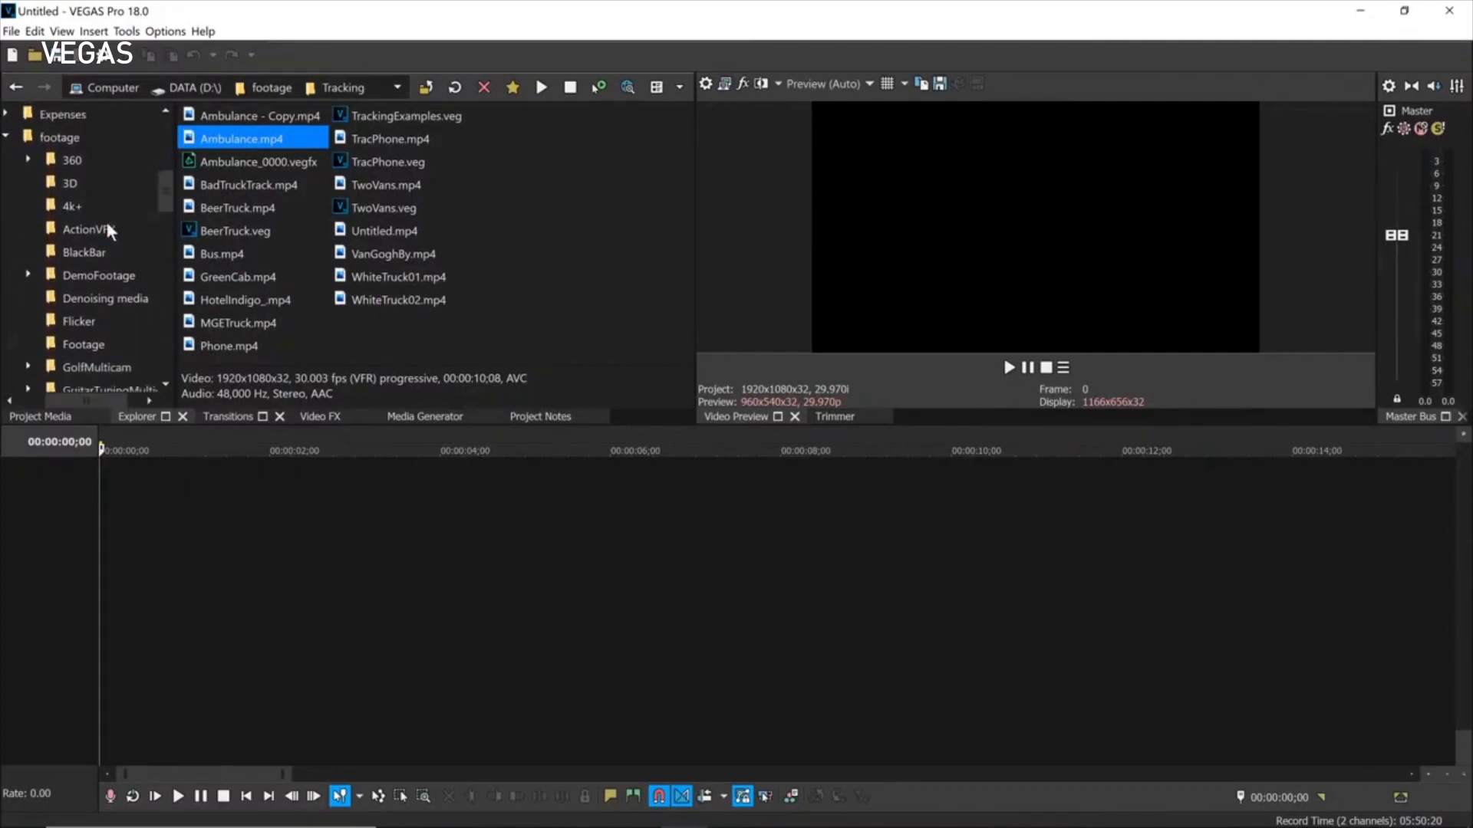
left_click(75, 254)
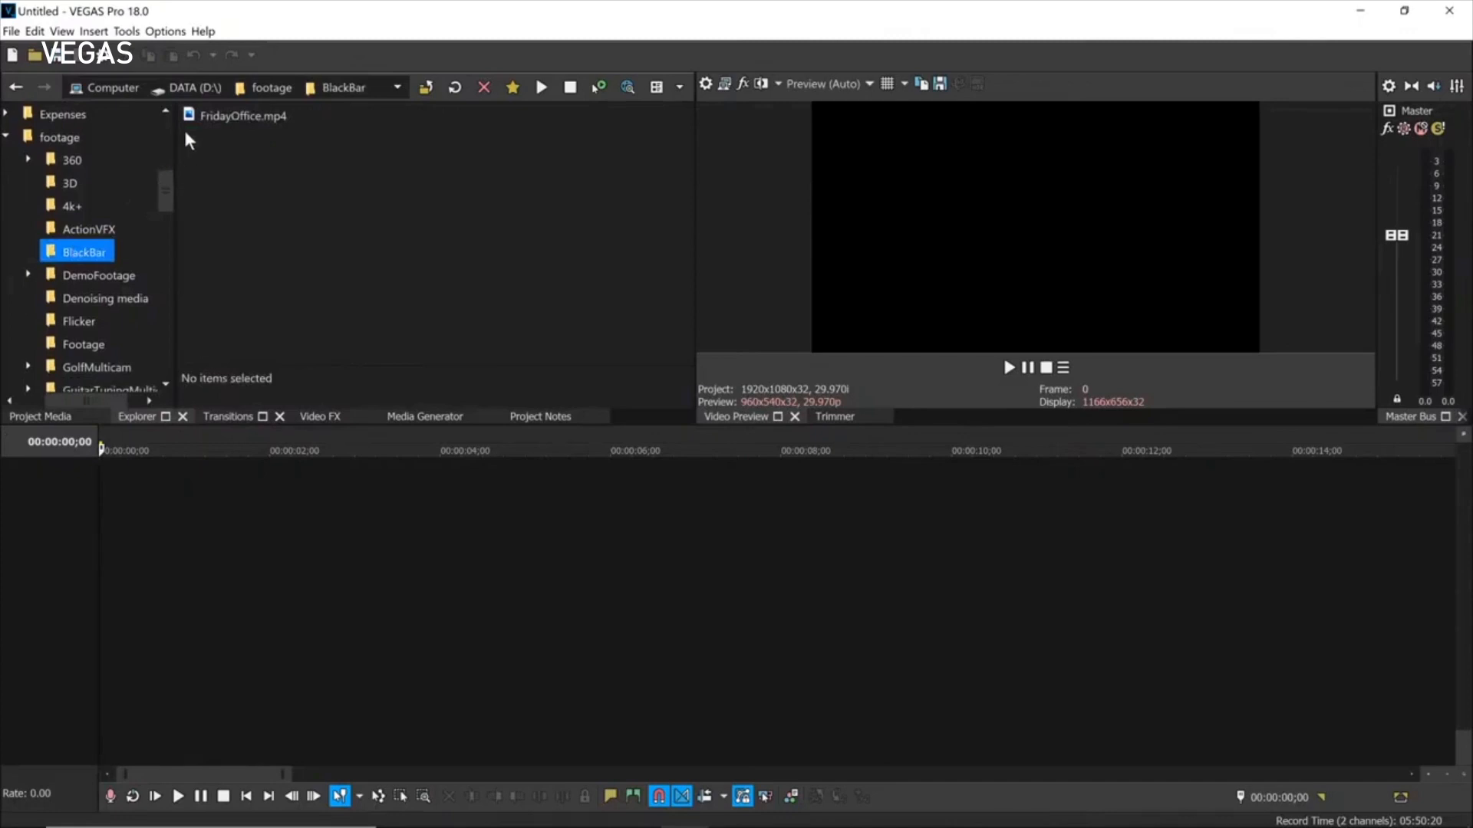
left_click_drag(195, 116, 378, 585)
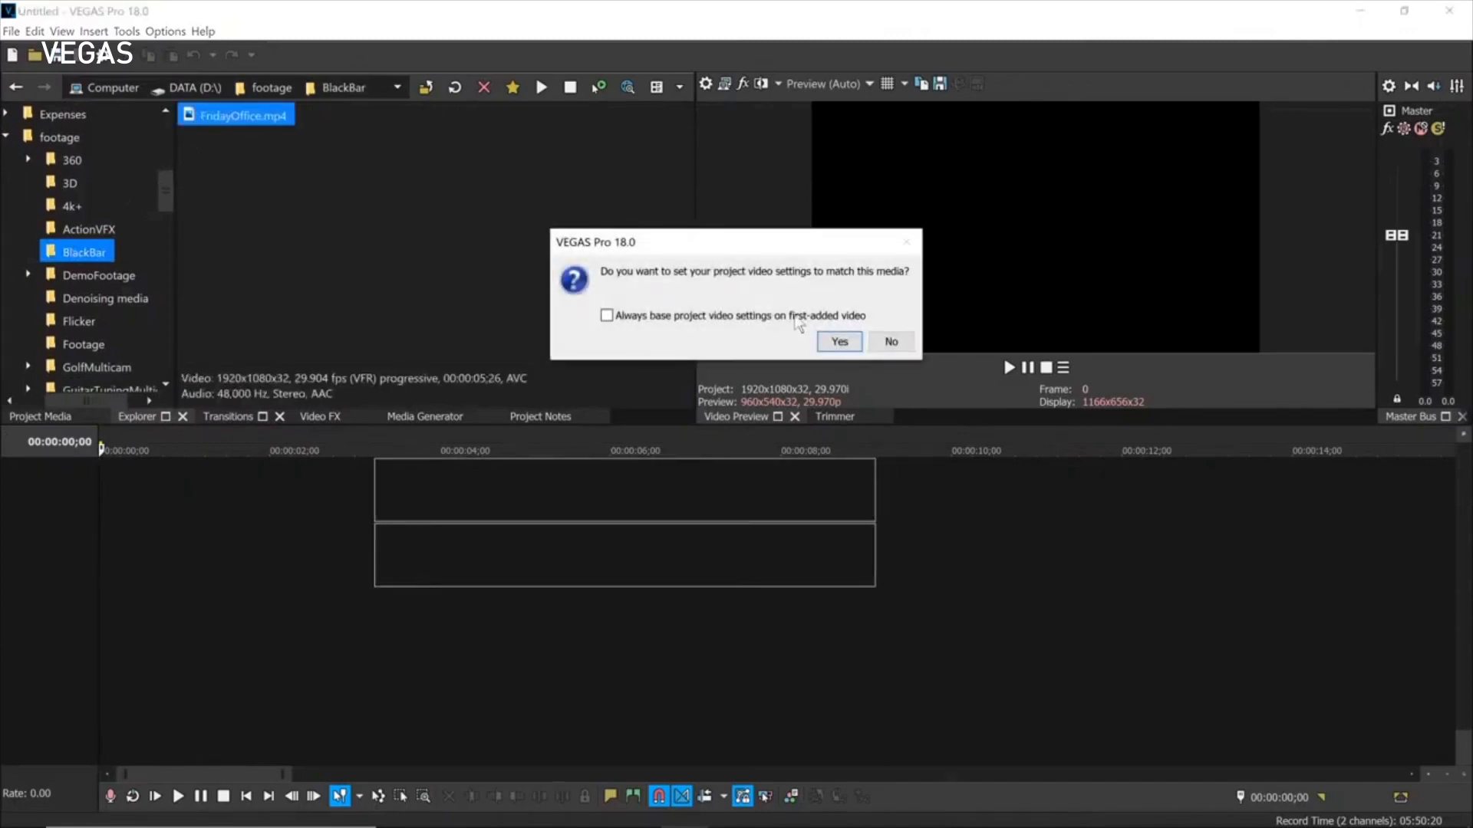
left_click(839, 342)
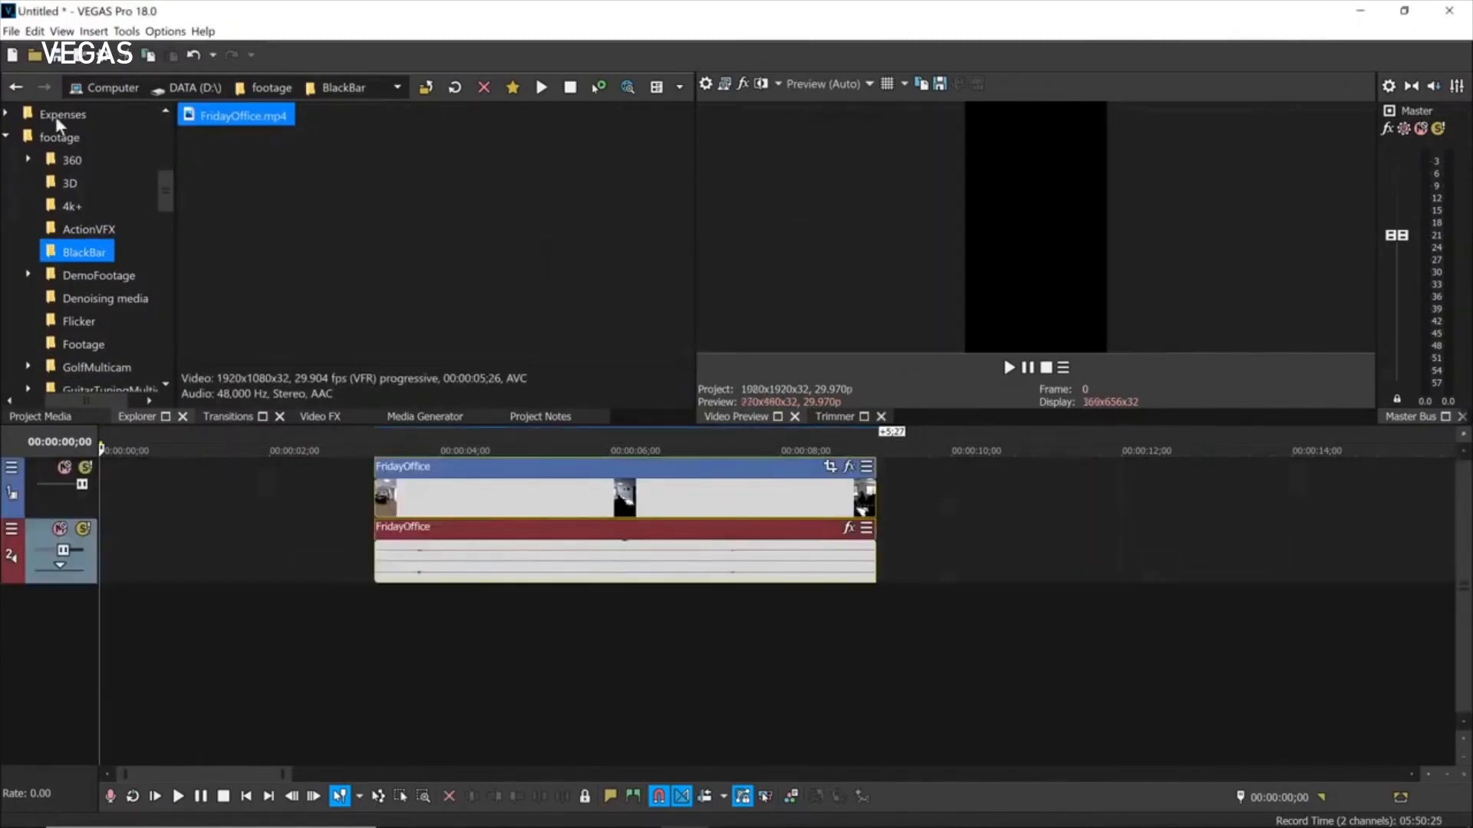
Start over and re-add FridayOffice.mp4, keeping the original project video settings.
left_click(12, 56)
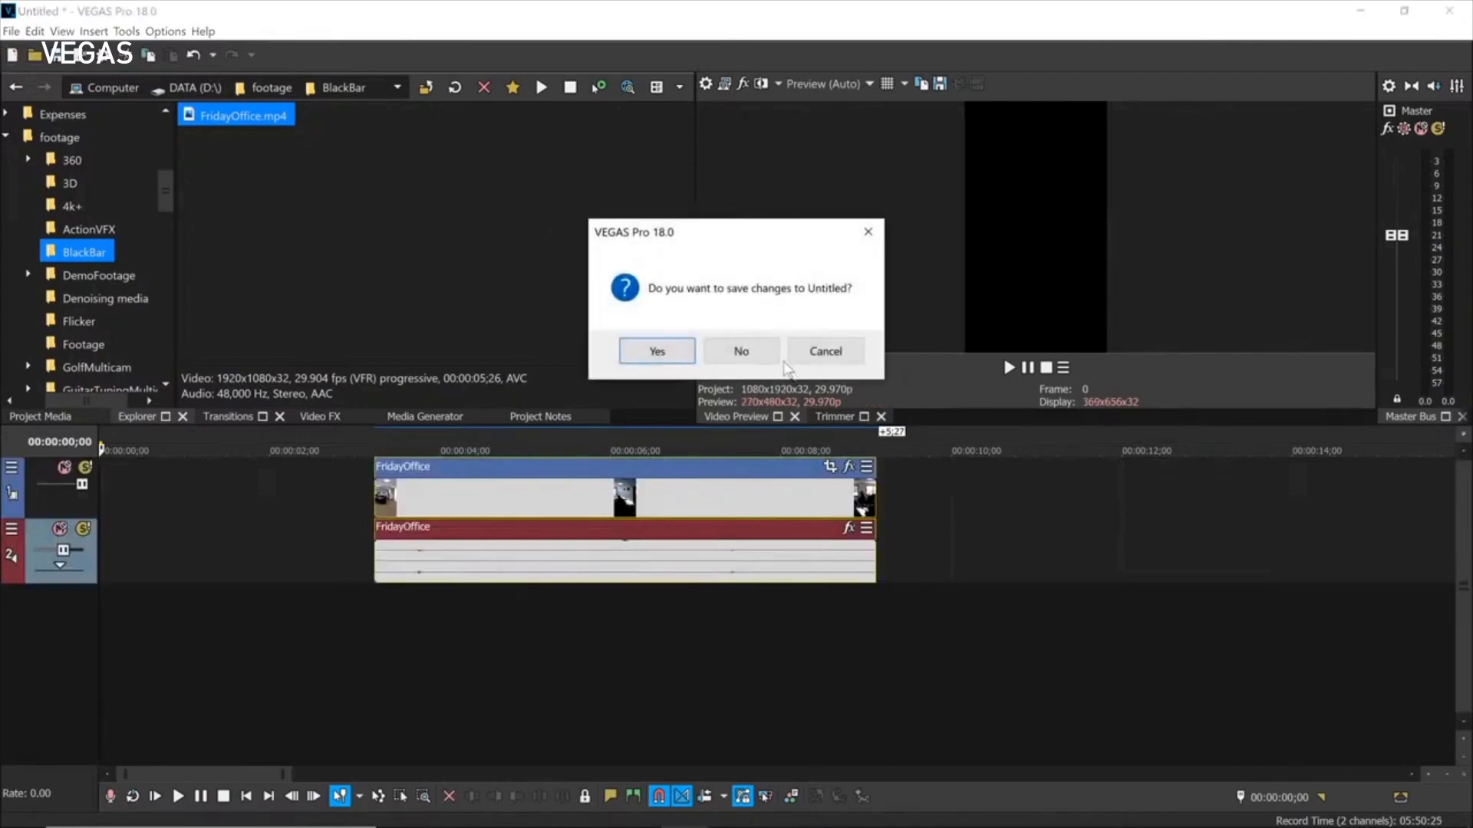
left_click(741, 351)
left_click_drag(254, 143, 414, 559)
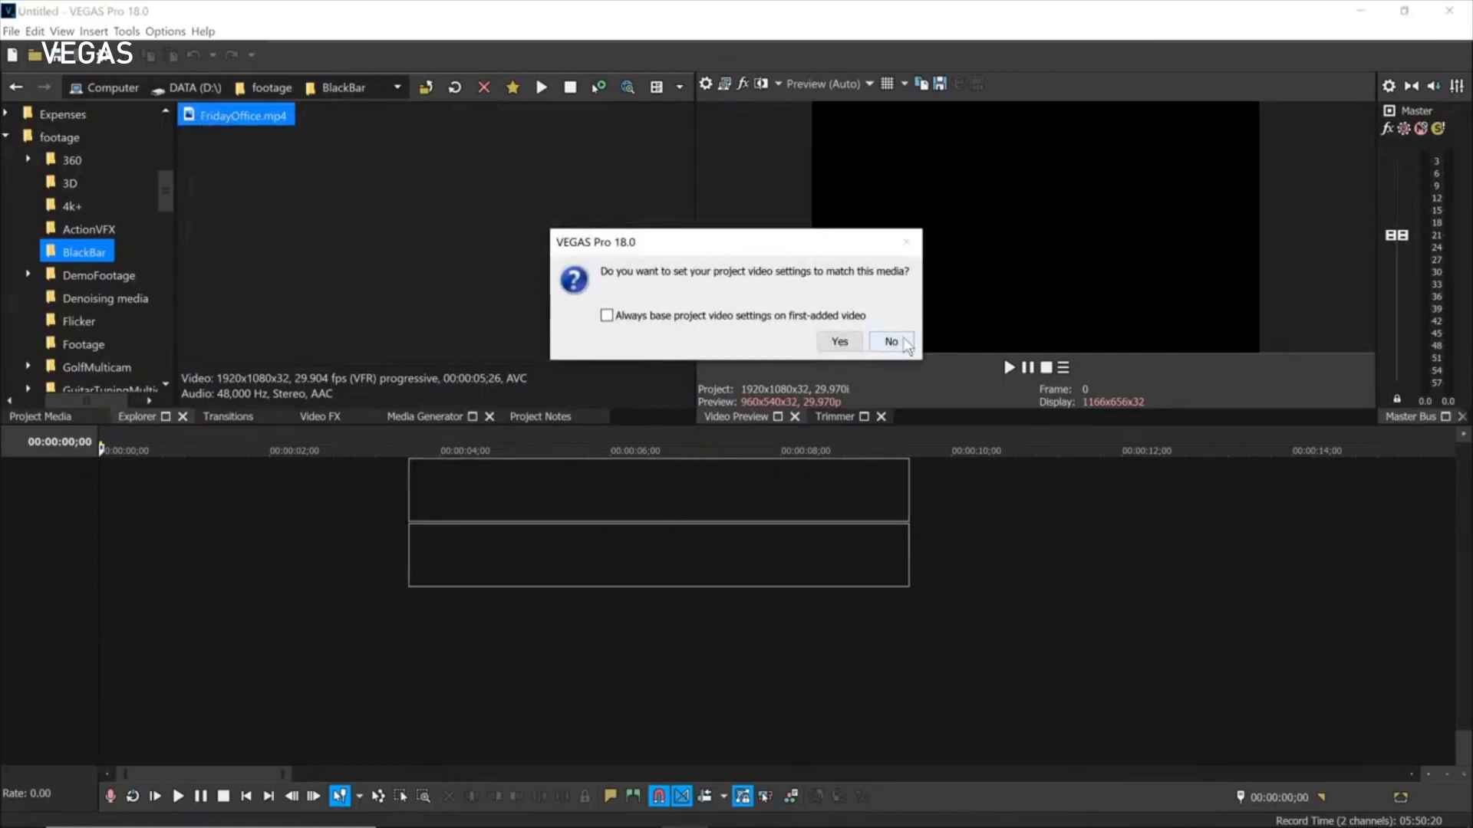
left_click(892, 342)
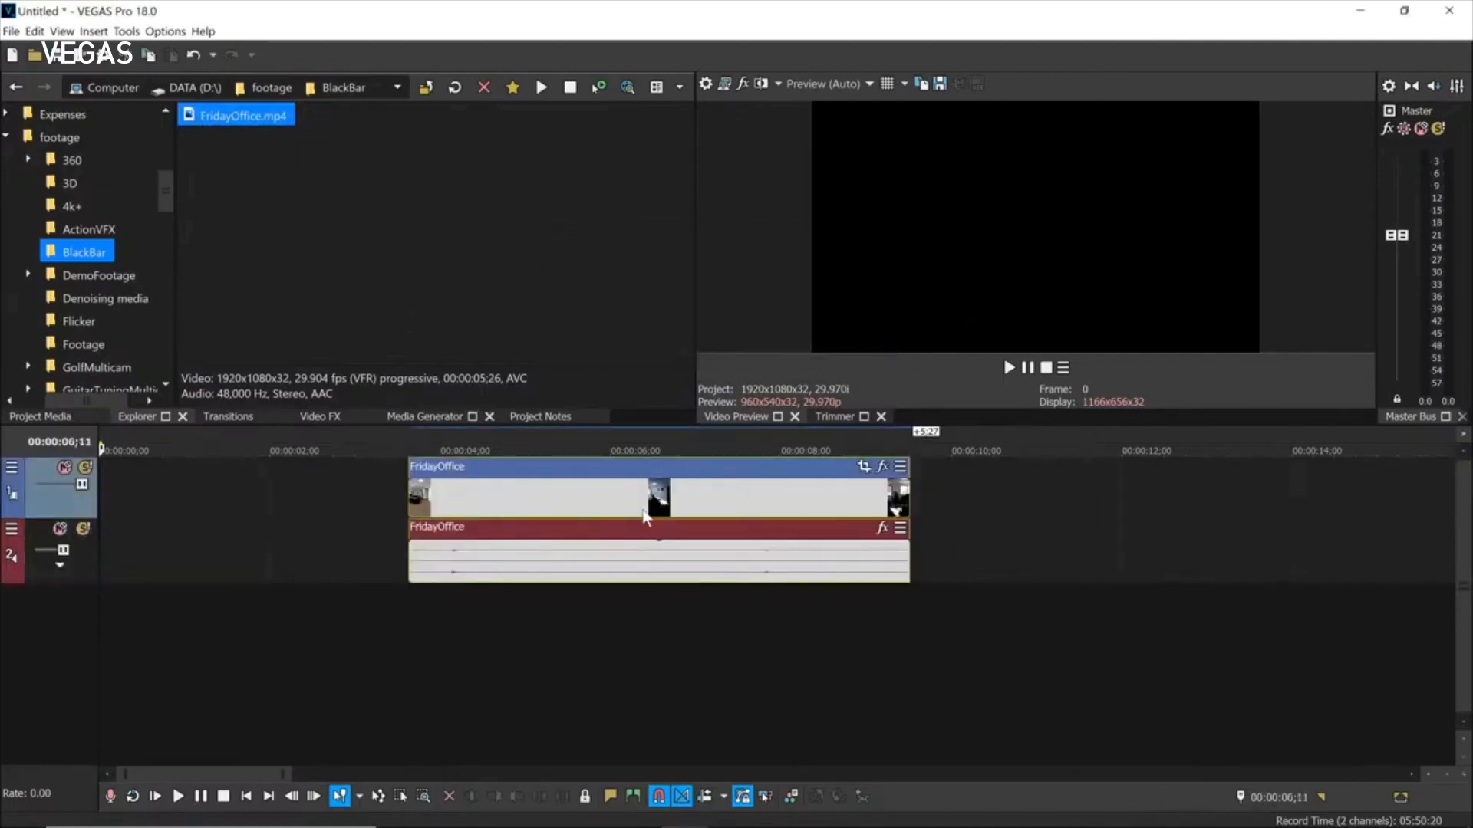
Select the FridayOffice clip and set the edit cursor to 00:00:04;23.
left_click(642, 515)
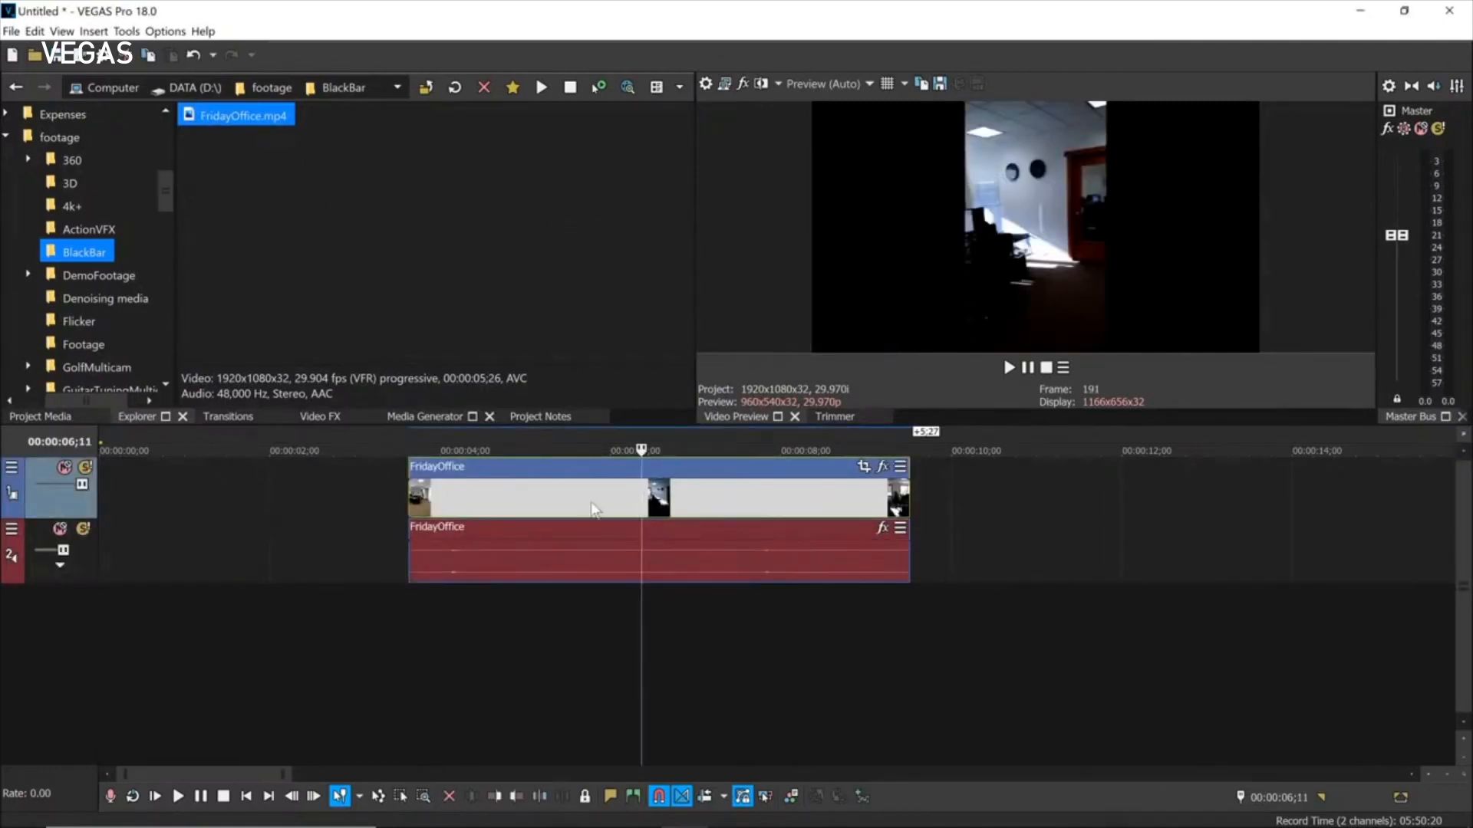
left_click(591, 505)
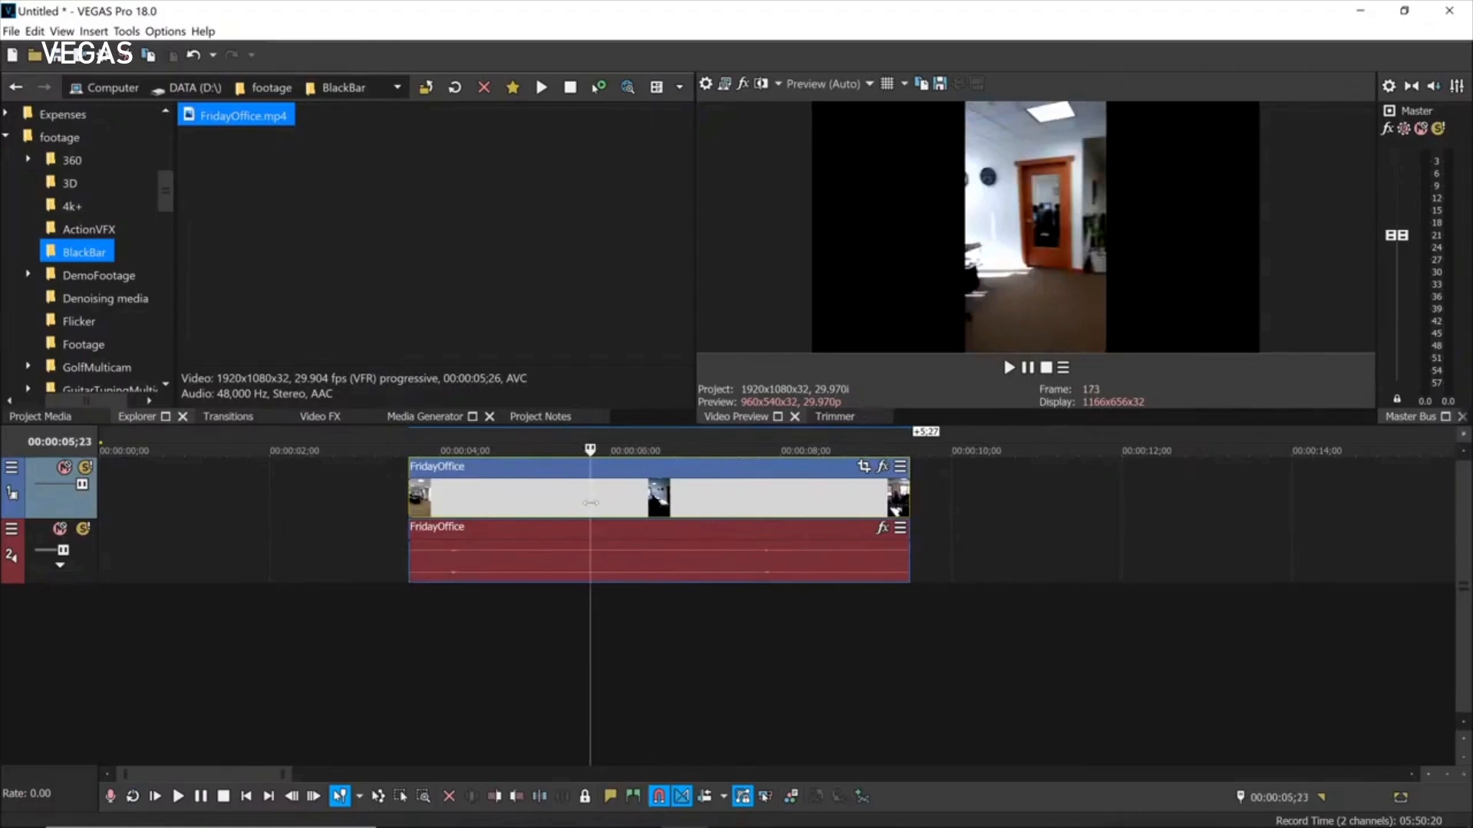
left_click(505, 502)
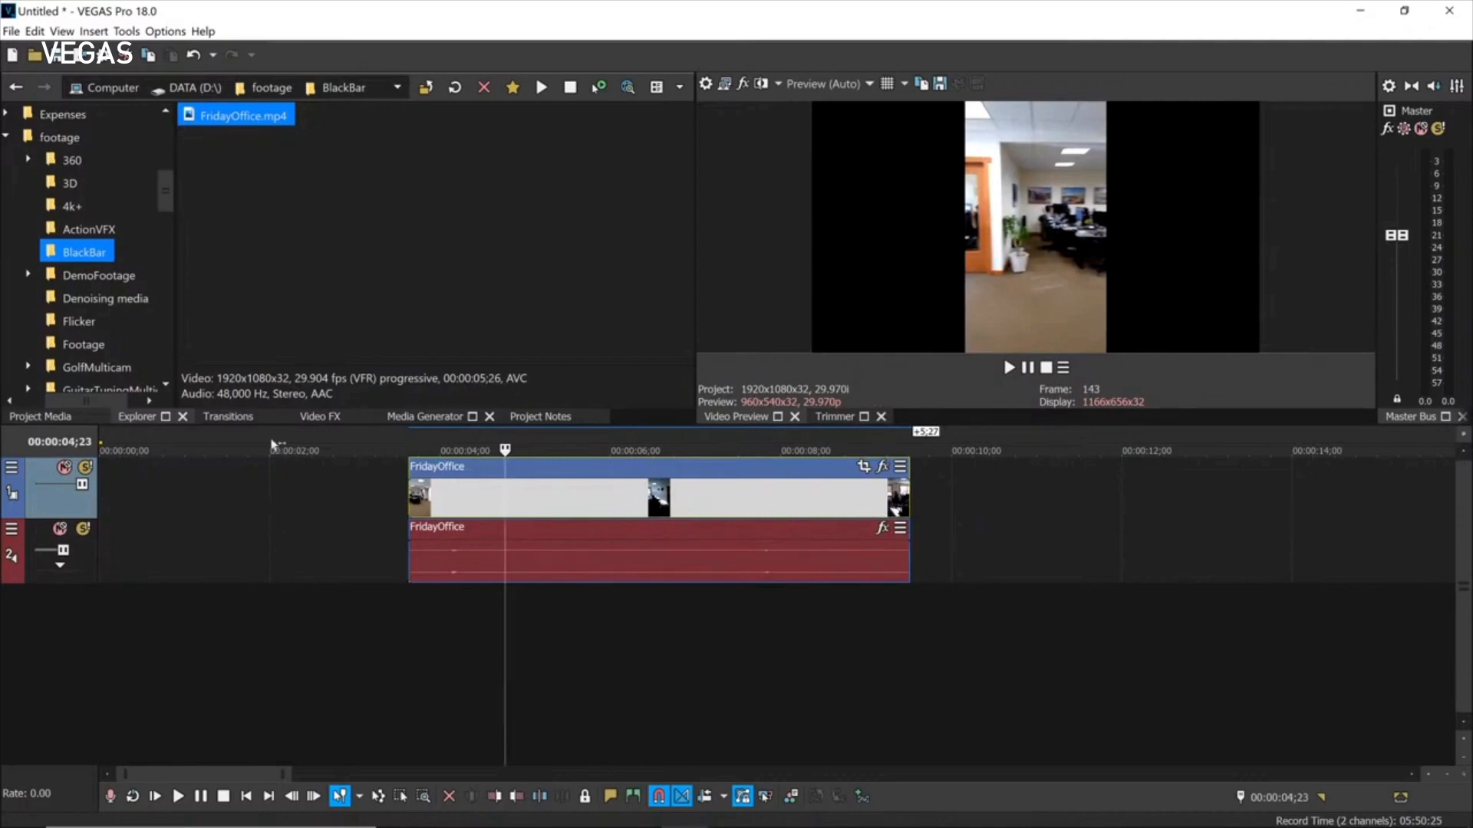
Search Video FX for 'blac' and apply the Black Bar Fill Default preset to FridayOffice.
left_click(311, 418)
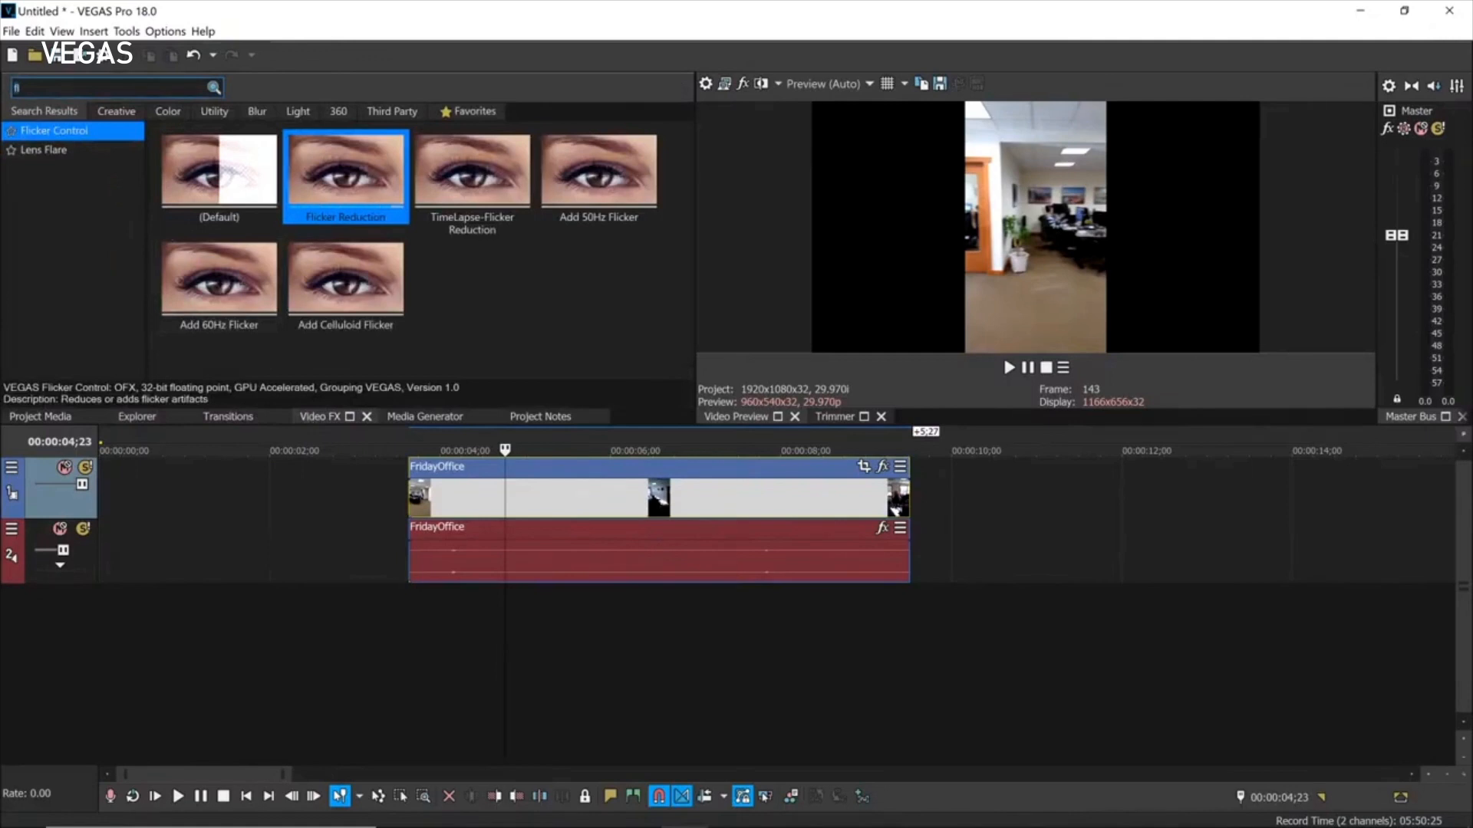
key("BackSpace")
key("BackSpace")
type("blac")
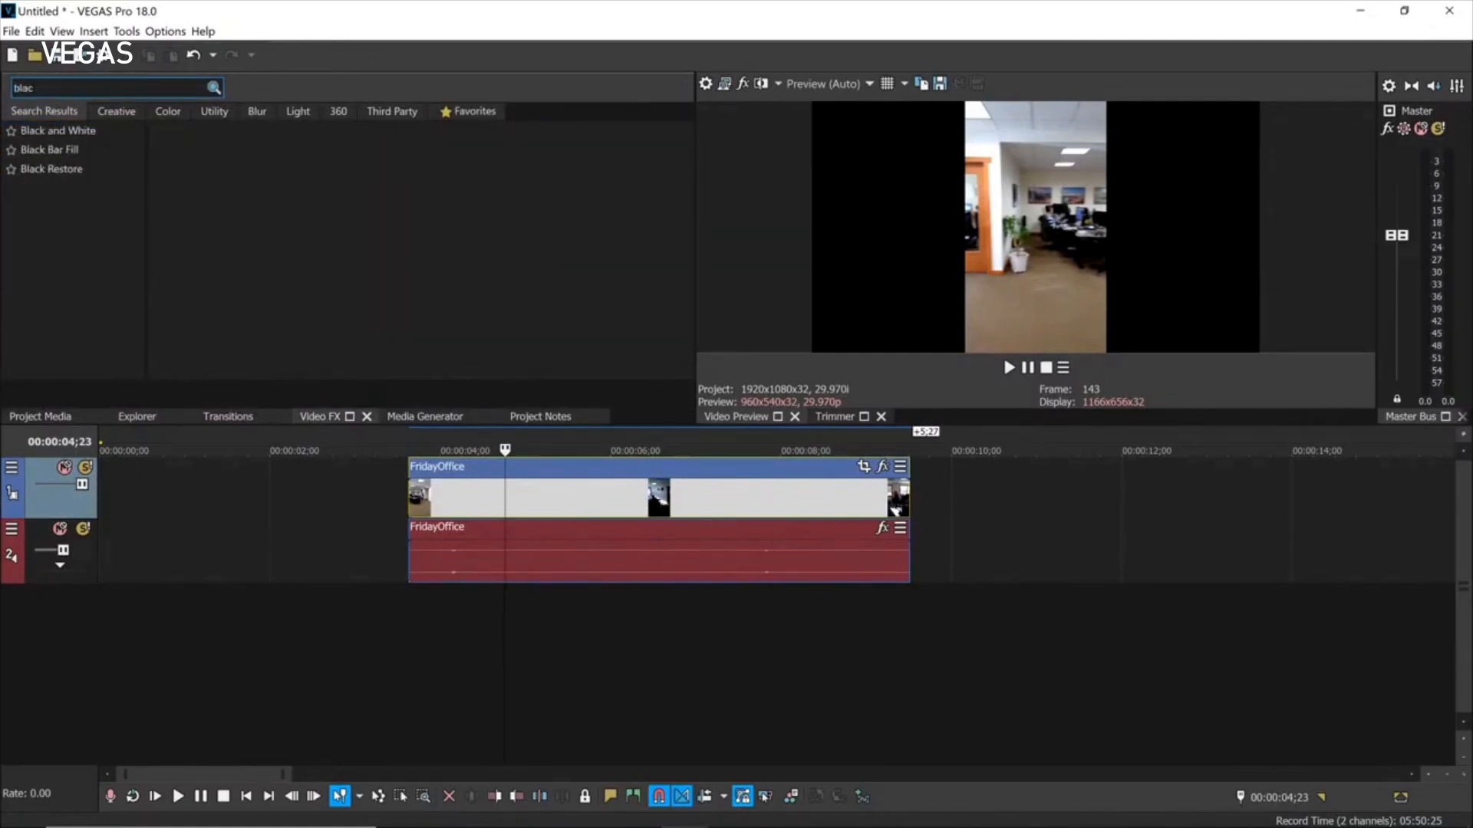
left_click(38, 148)
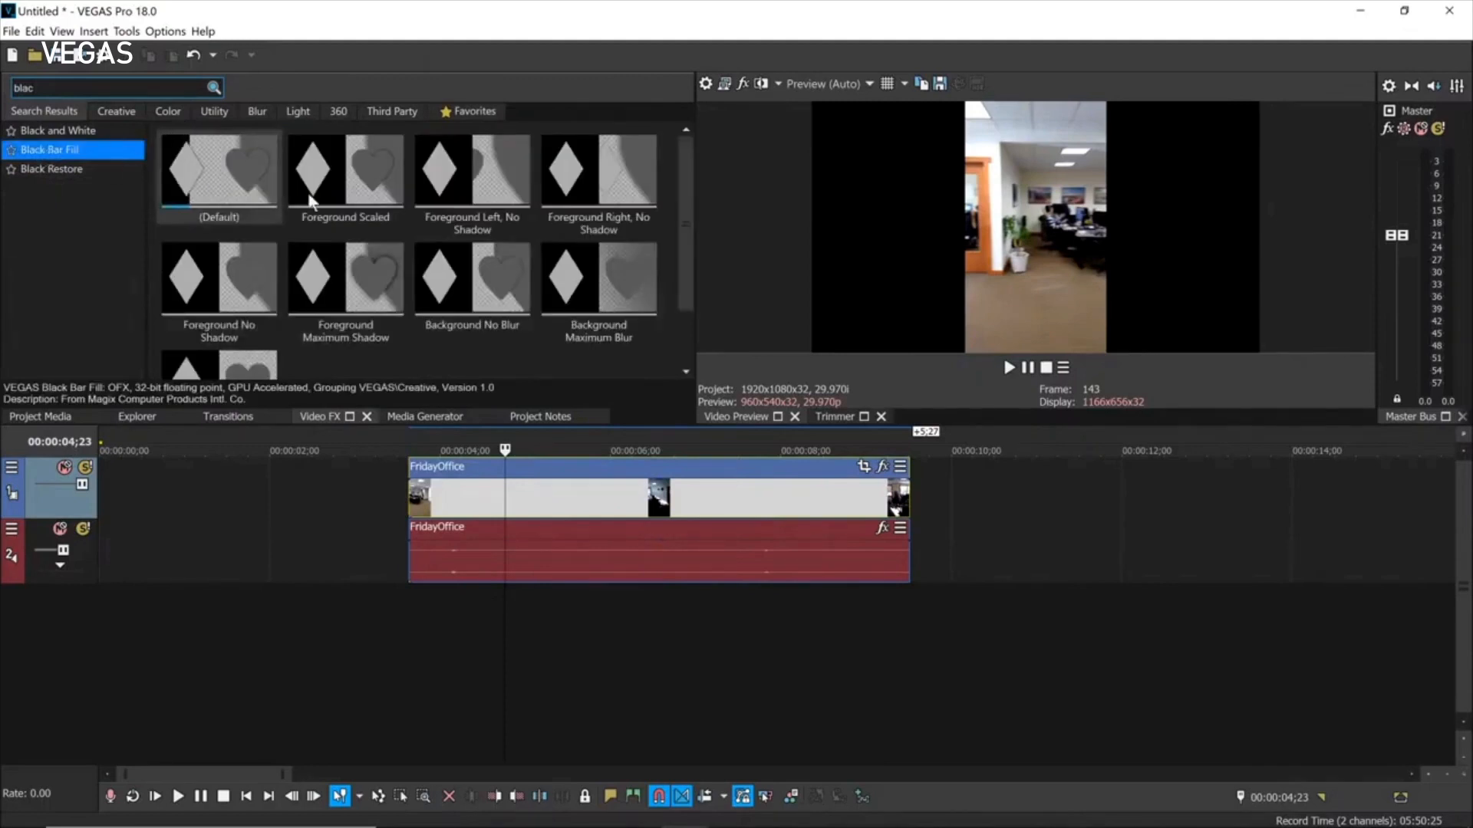
left_click_drag(215, 173, 601, 508)
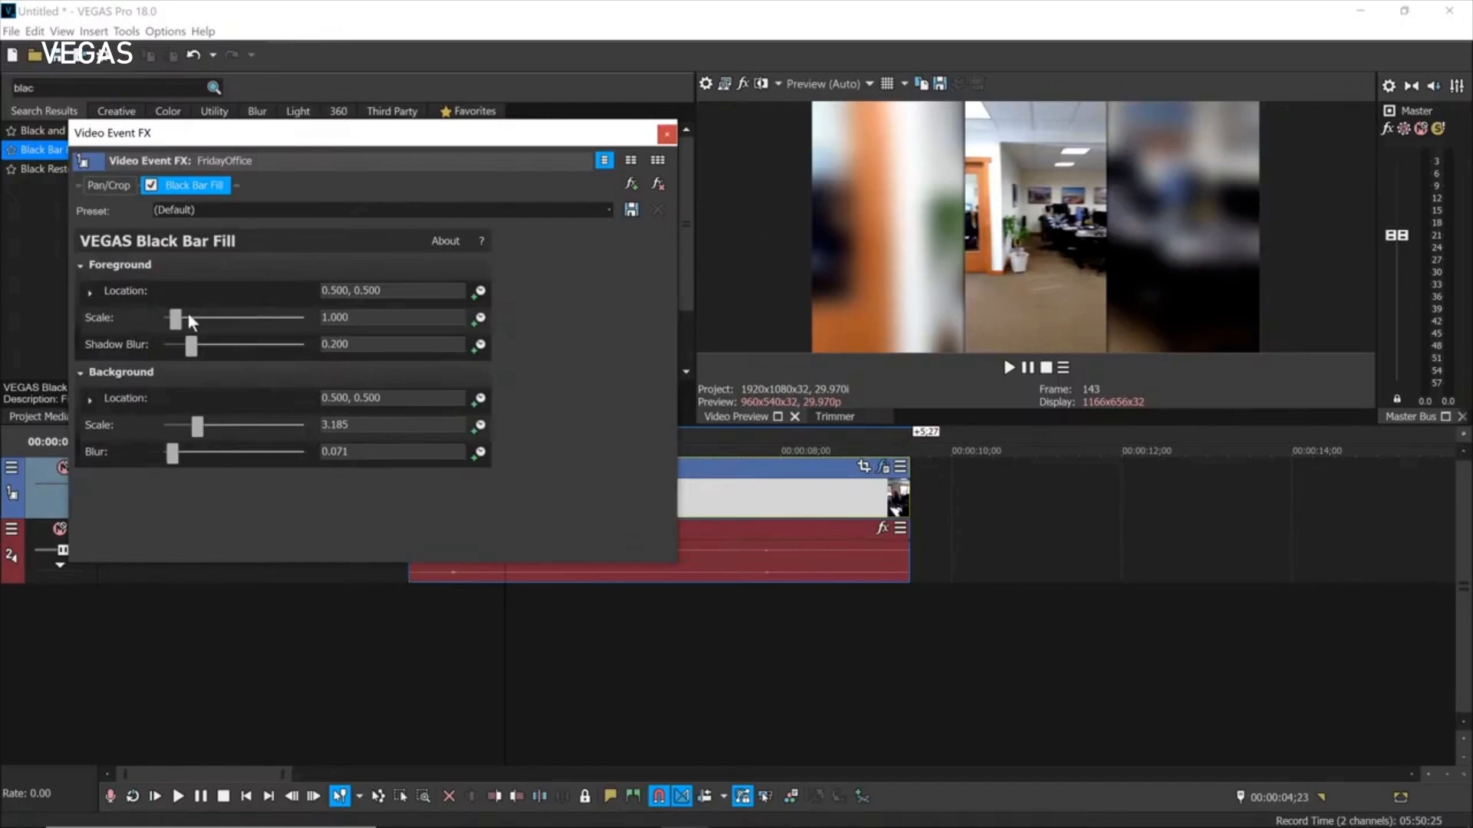
Enlarge the foreground scale, expand the foreground location settings, and close the effect dialog.
left_click_drag(170, 316, 325, 353)
left_click(90, 292)
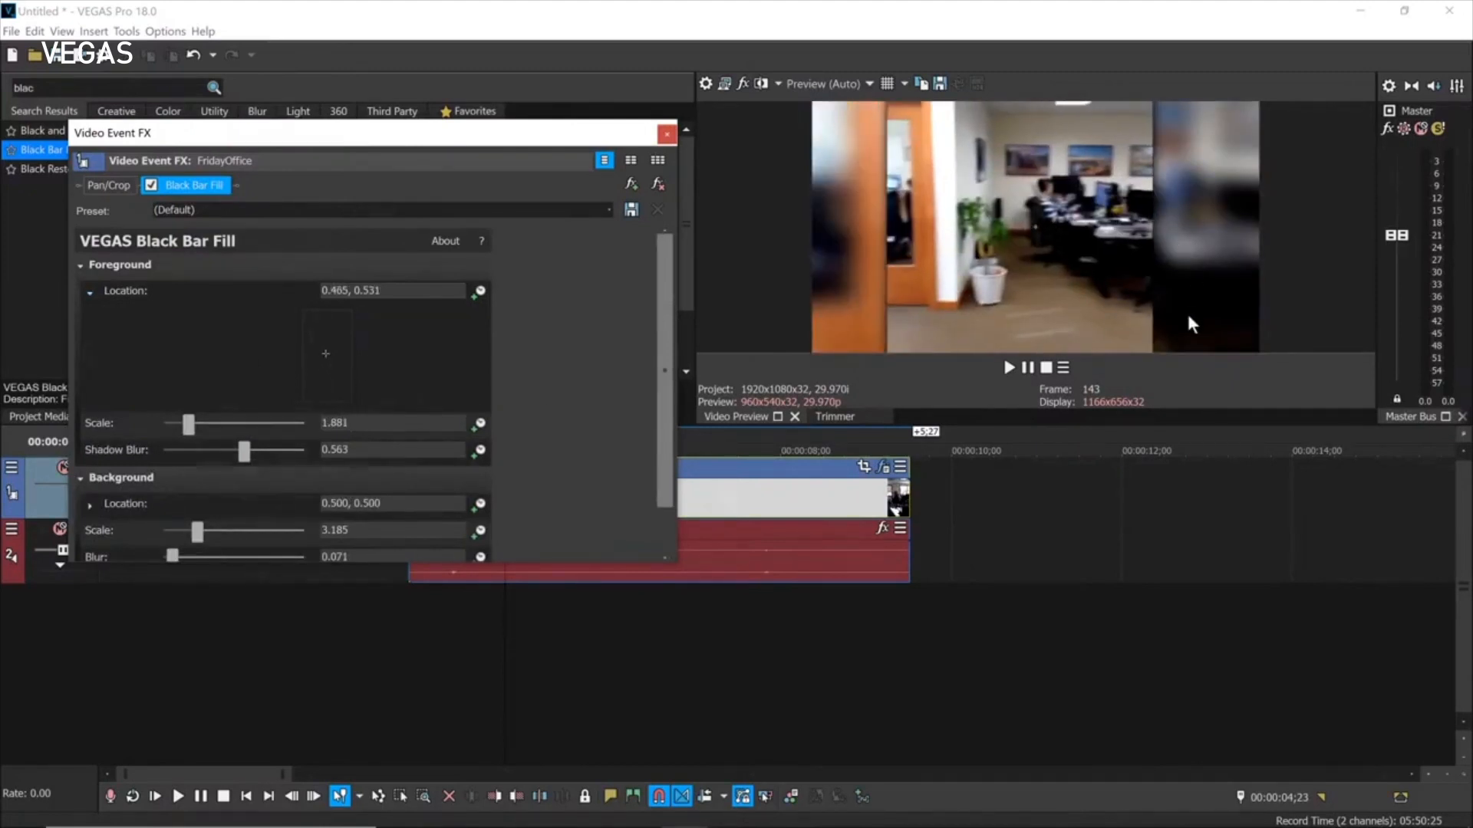
left_click(667, 135)
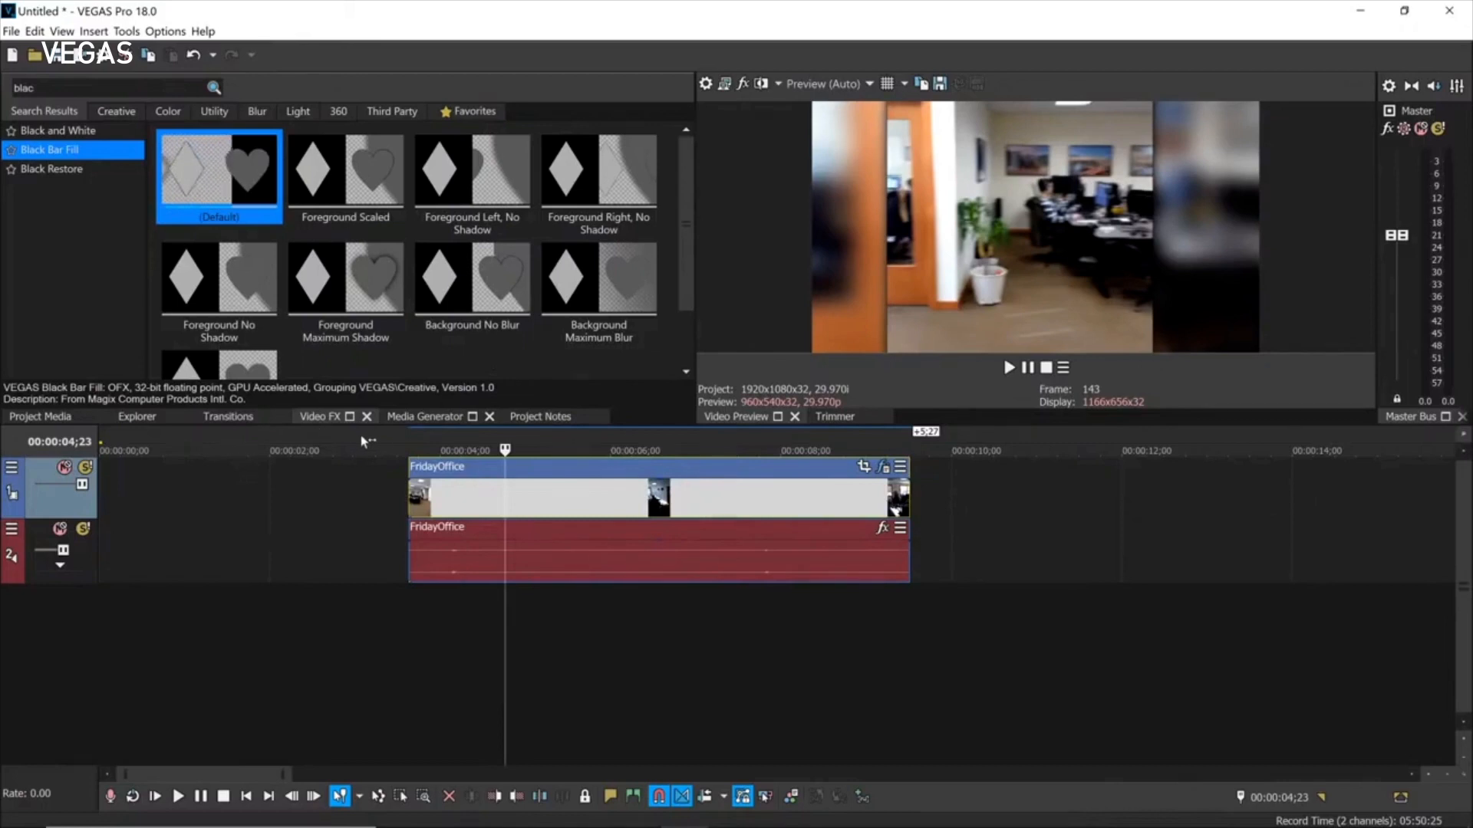
Drag the Titles & Text Title19 preset ('DREAM BIG AND DARE TO FAIL') after FridayOffice.
left_click(414, 416)
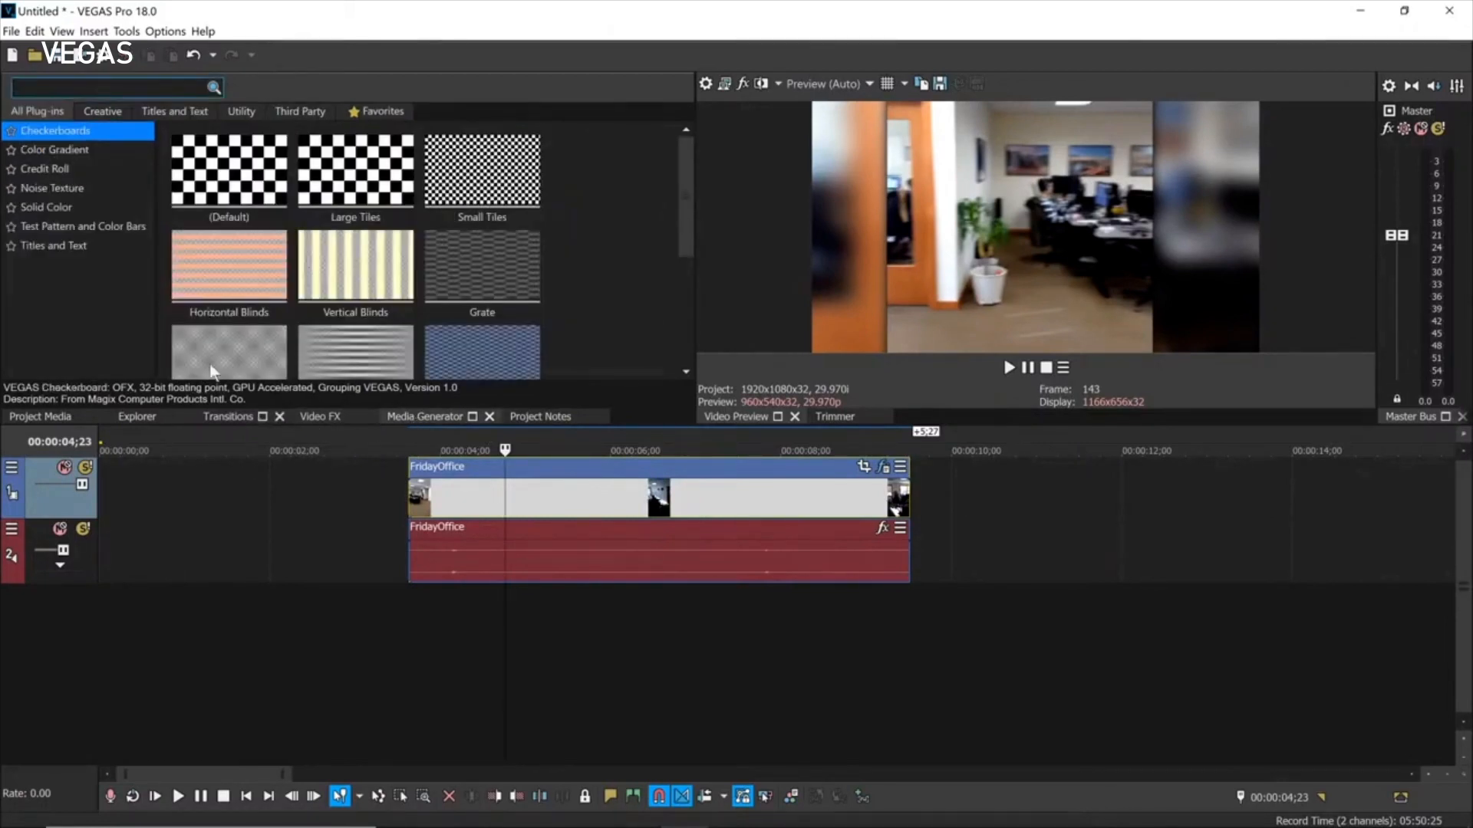
left_click(57, 246)
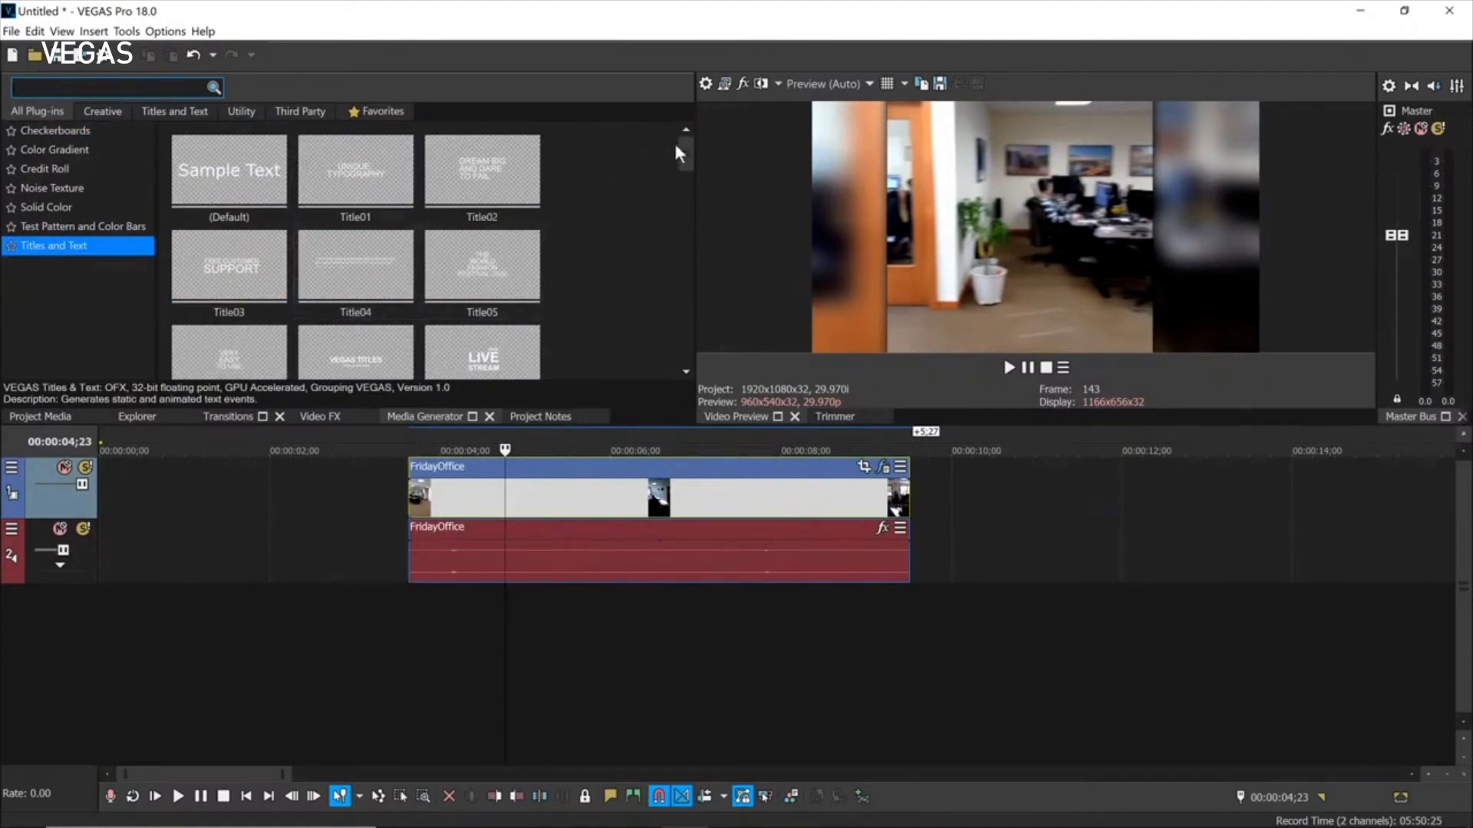
left_click_drag(685, 153, 695, 228)
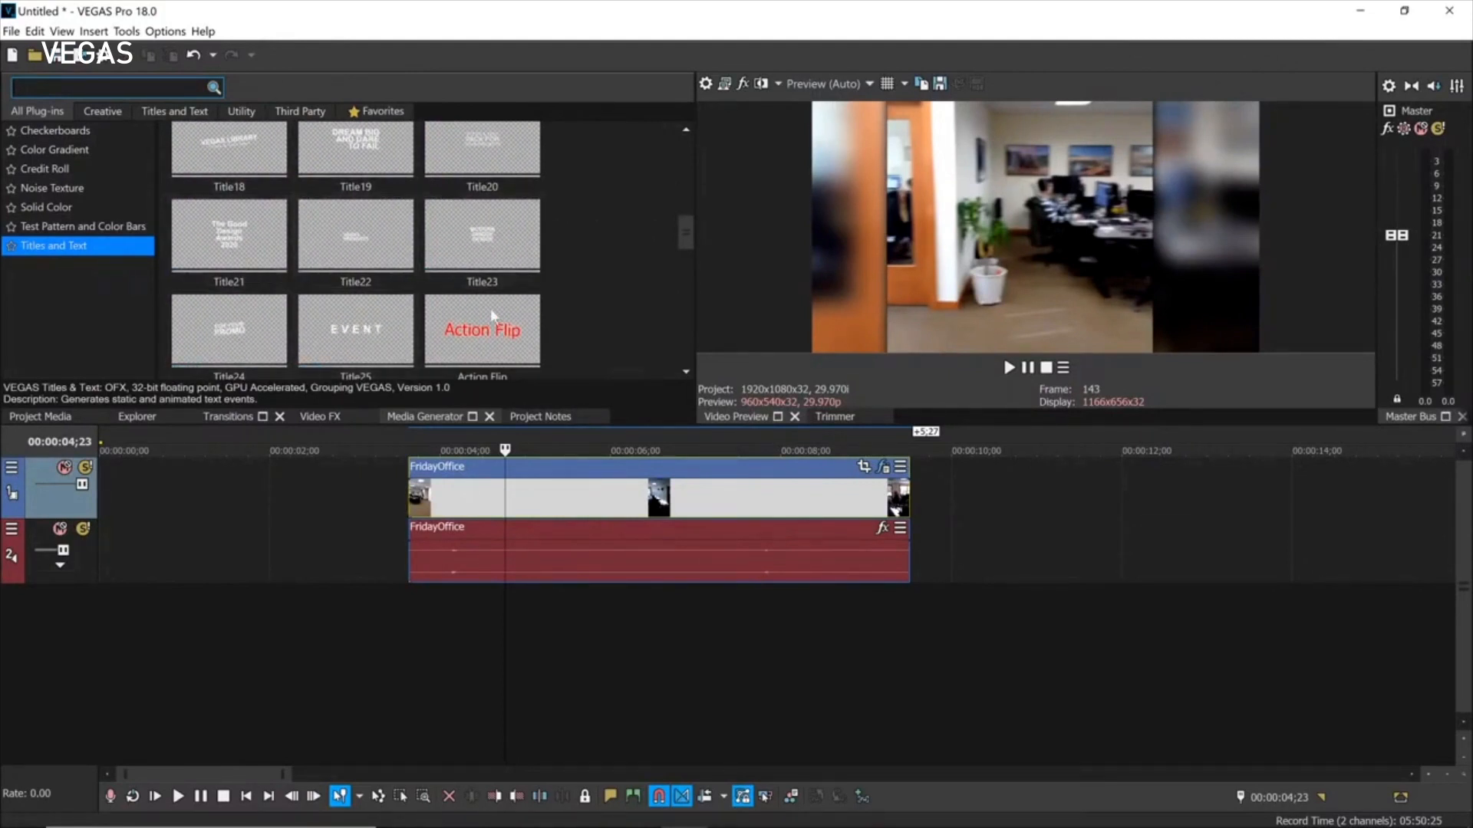
left_click_drag(684, 241, 652, 194)
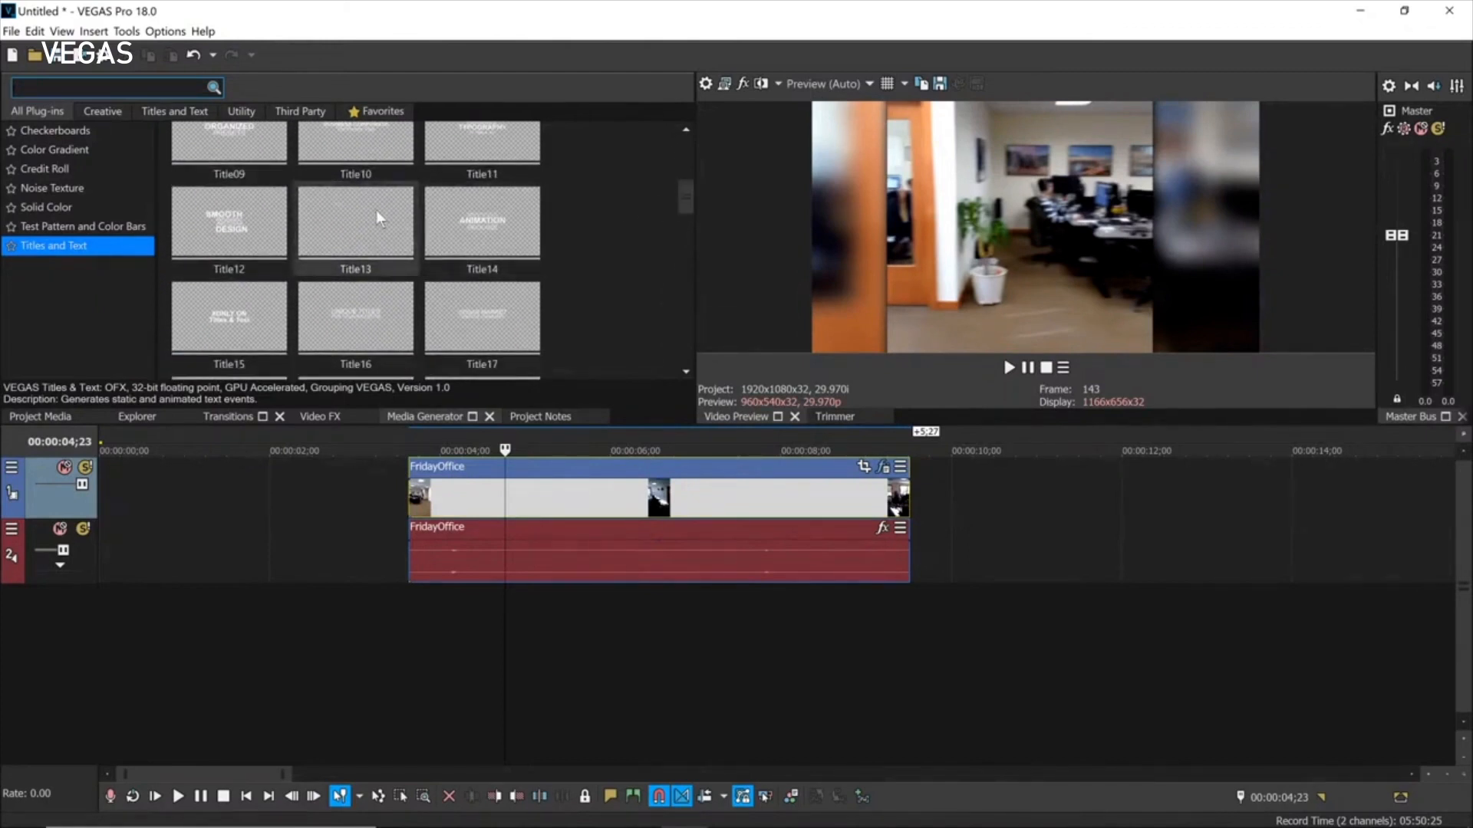
scroll(368, 252, "up", 5)
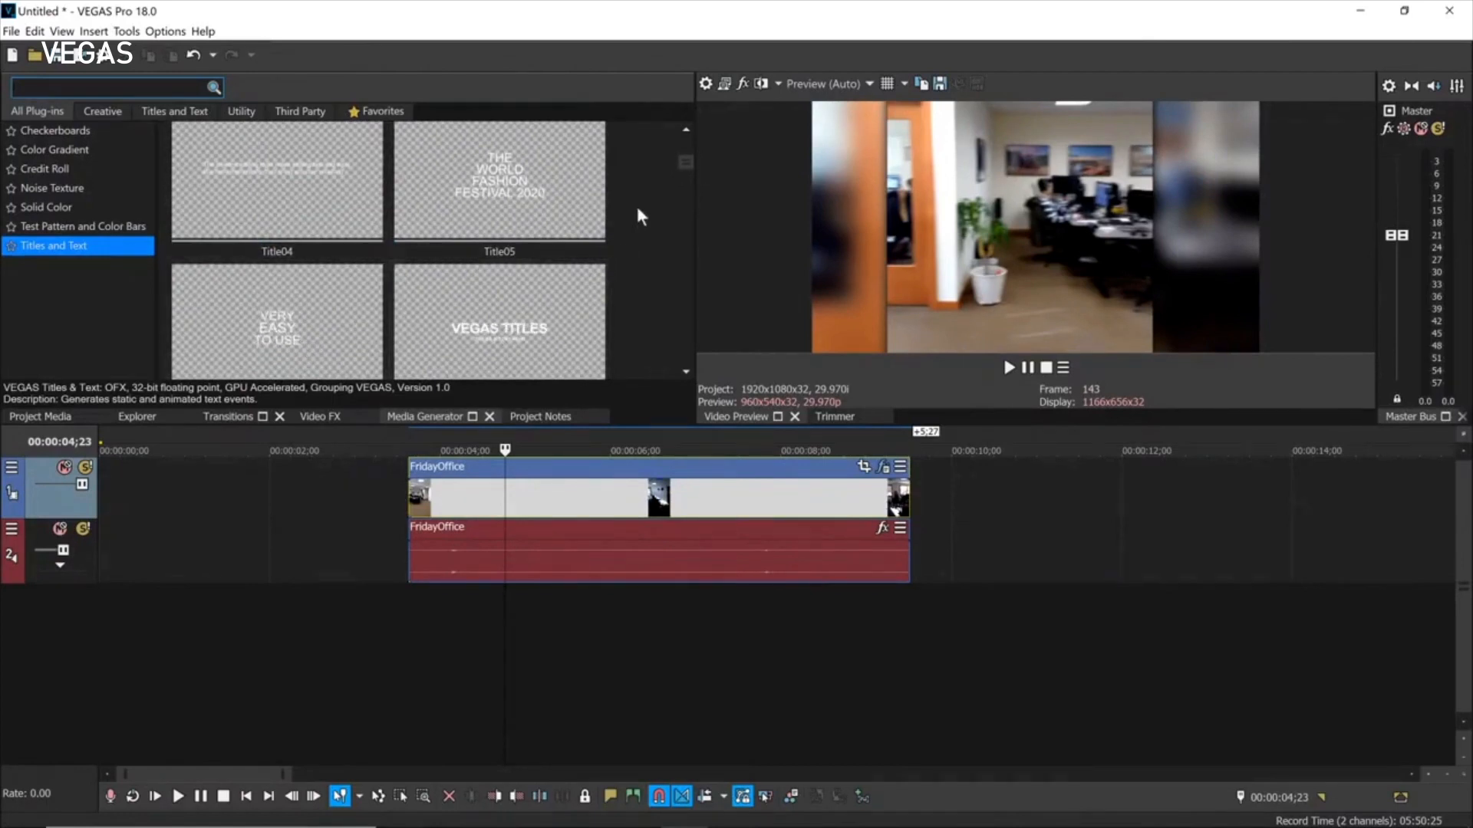
left_click_drag(688, 163, 684, 177)
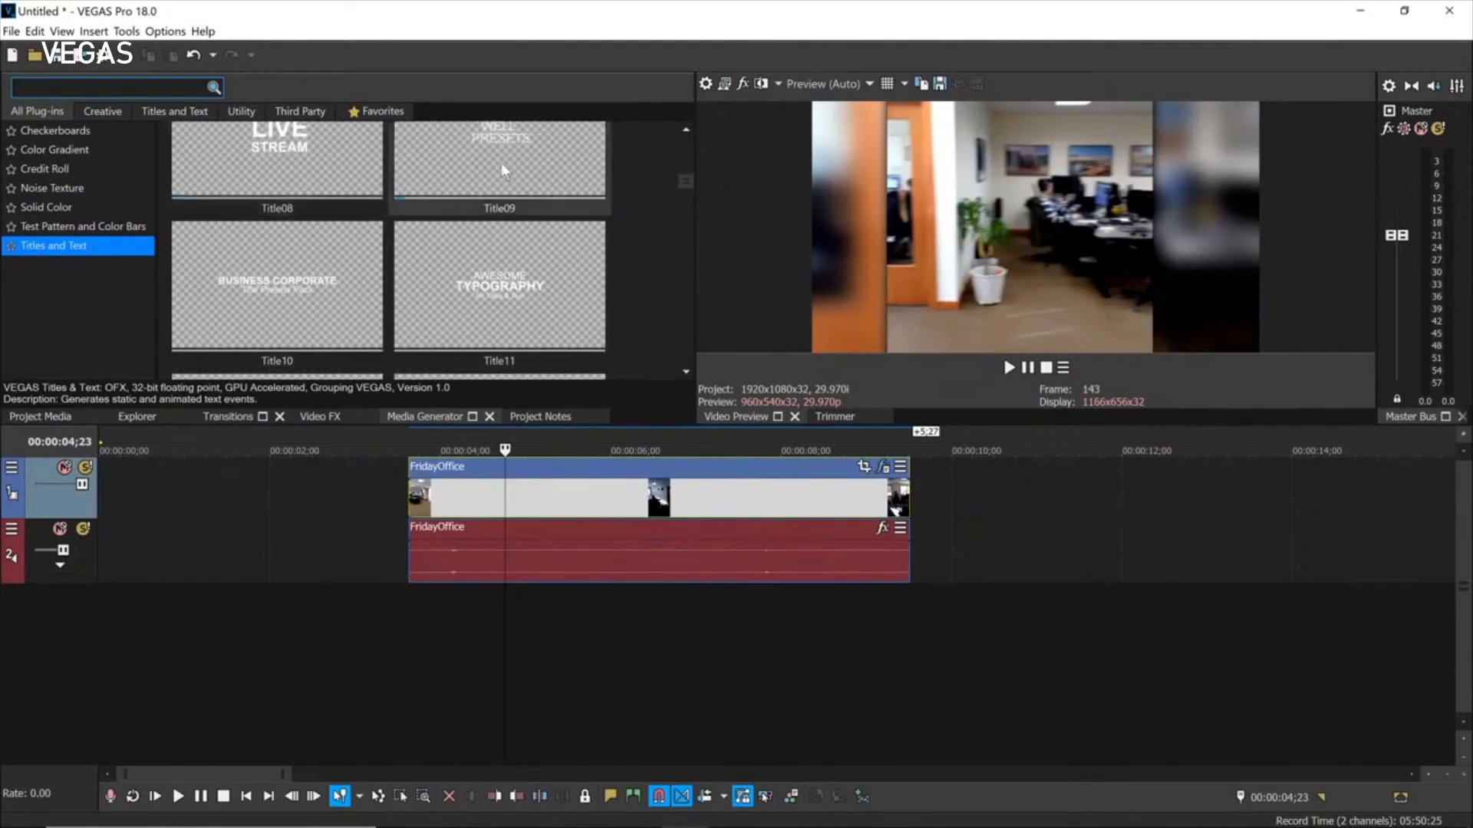
left_click_drag(684, 183, 684, 199)
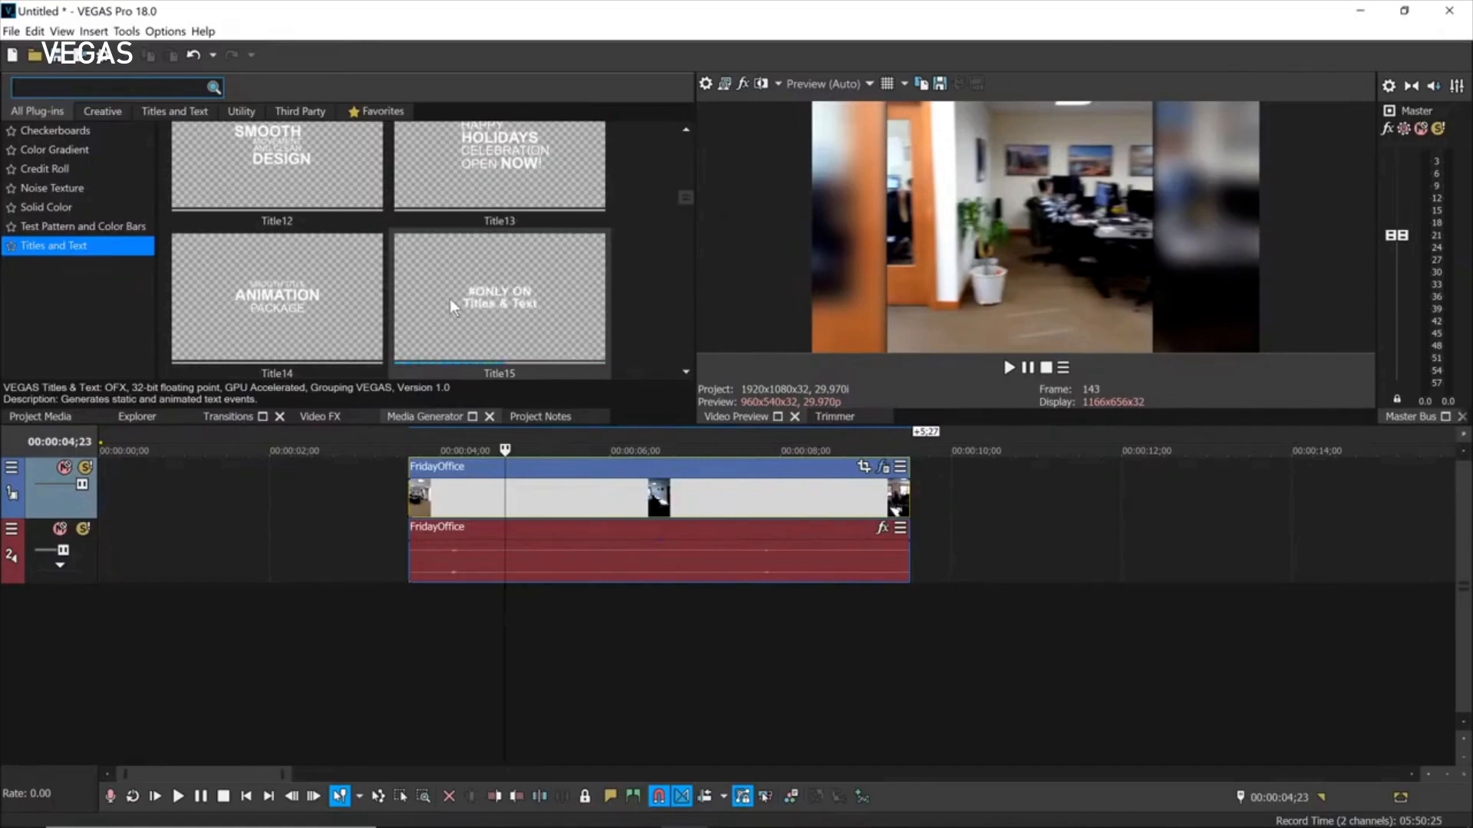
left_click_drag(685, 203, 683, 220)
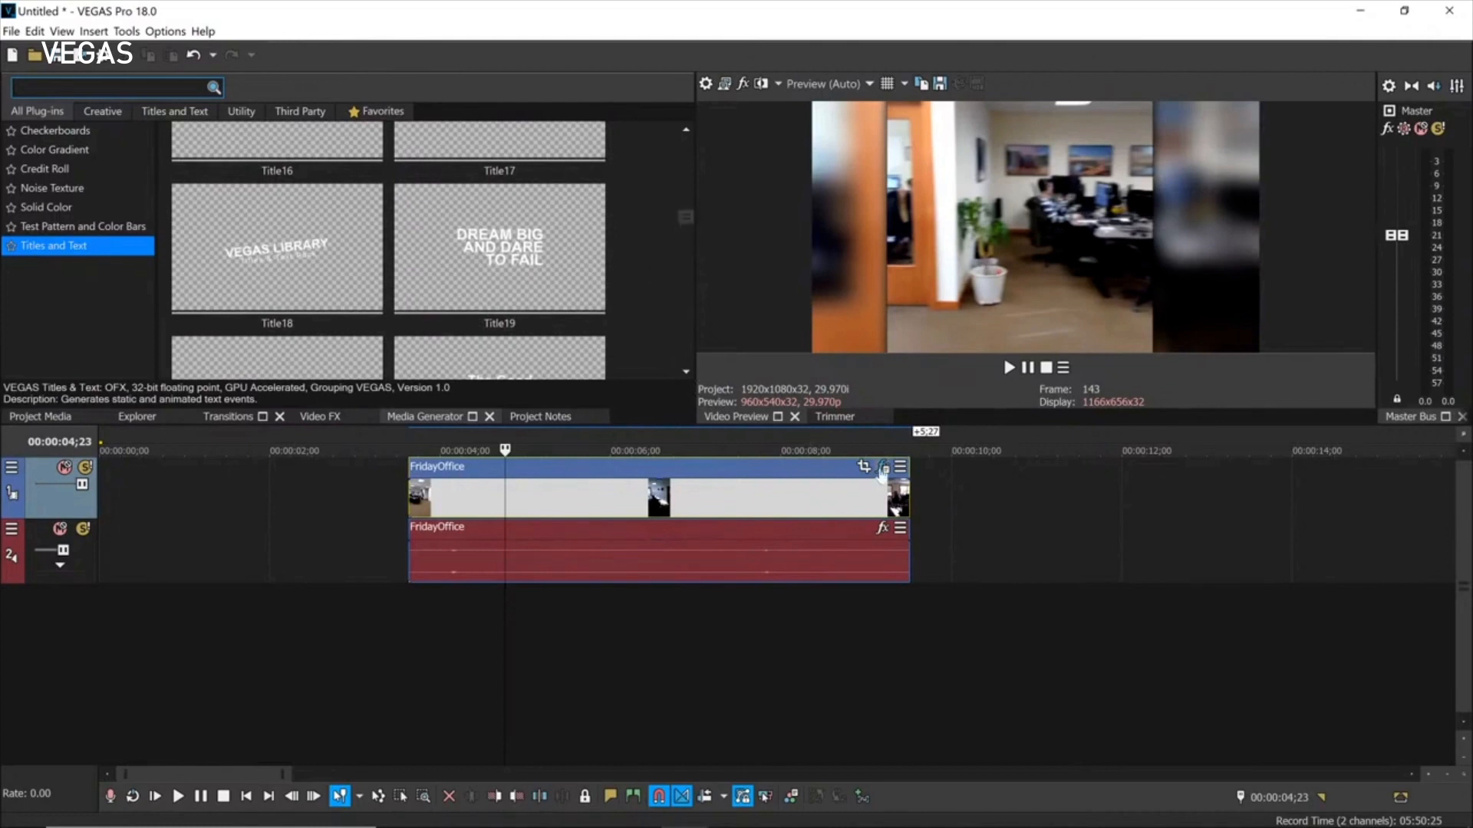
left_click_drag(498, 261, 976, 519)
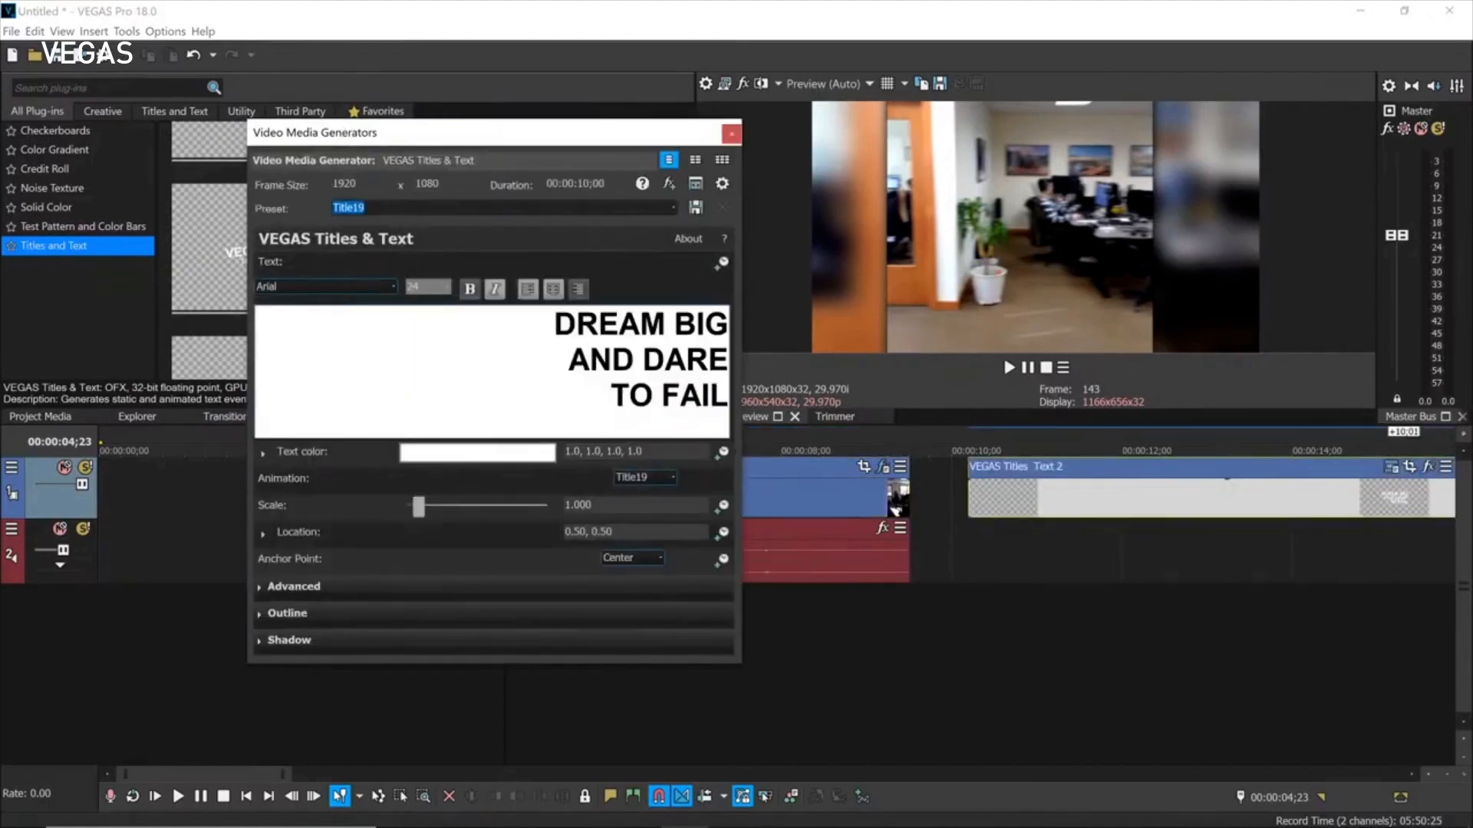
triple_click(618, 324)
left_click(393, 286)
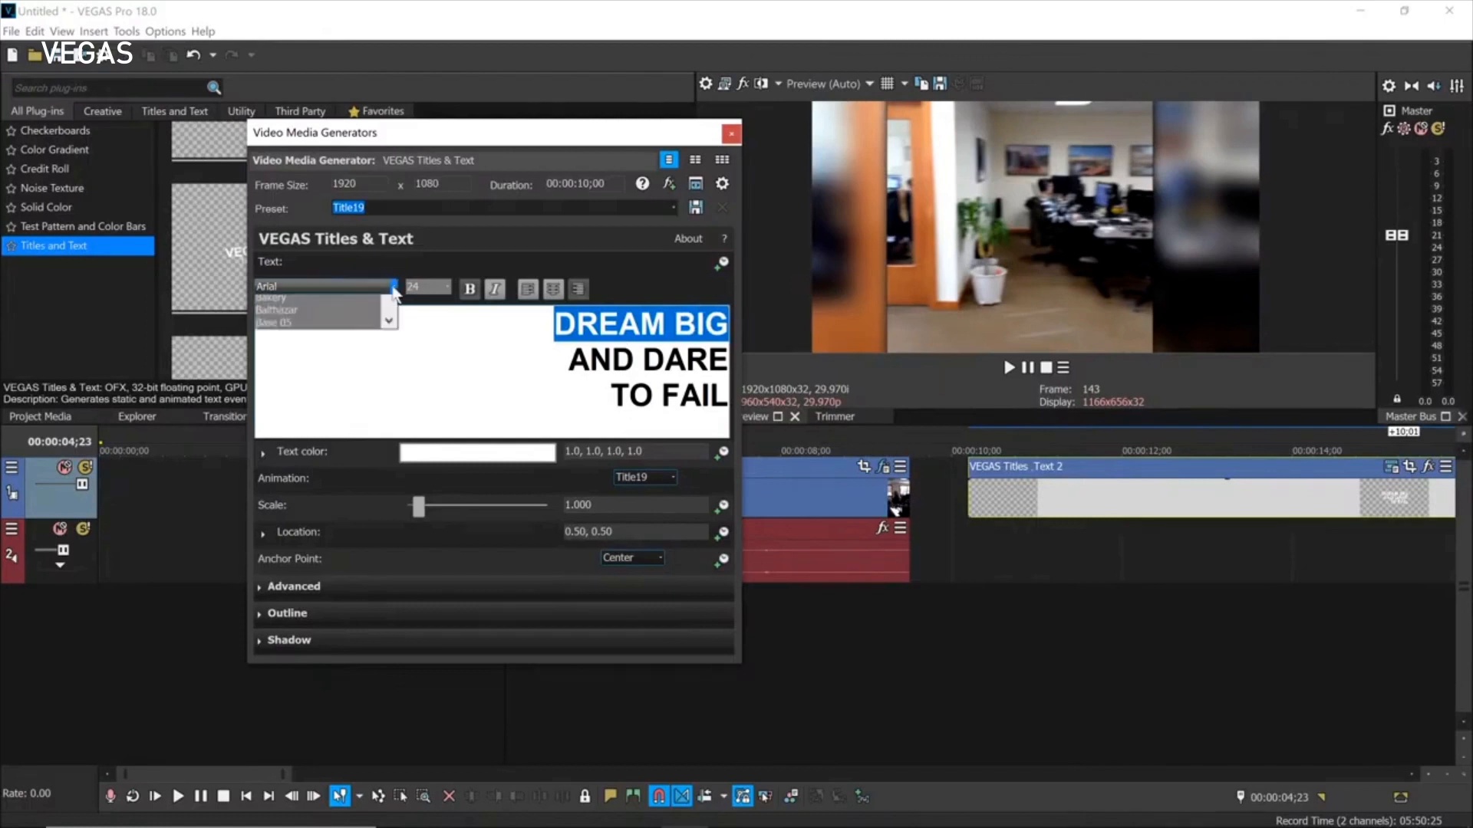
left_click_drag(389, 363, 386, 497)
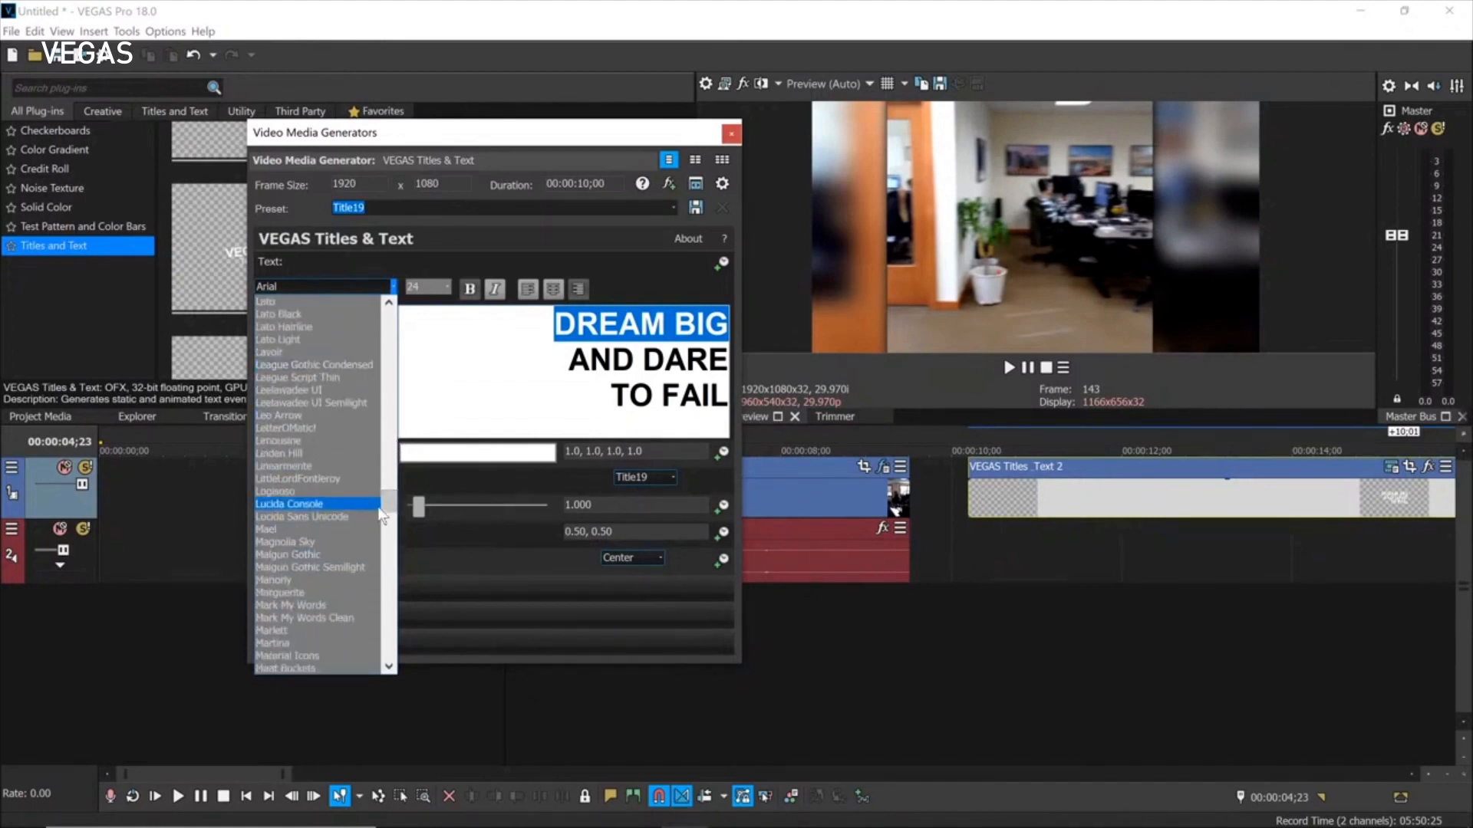
left_click_drag(388, 508, 390, 529)
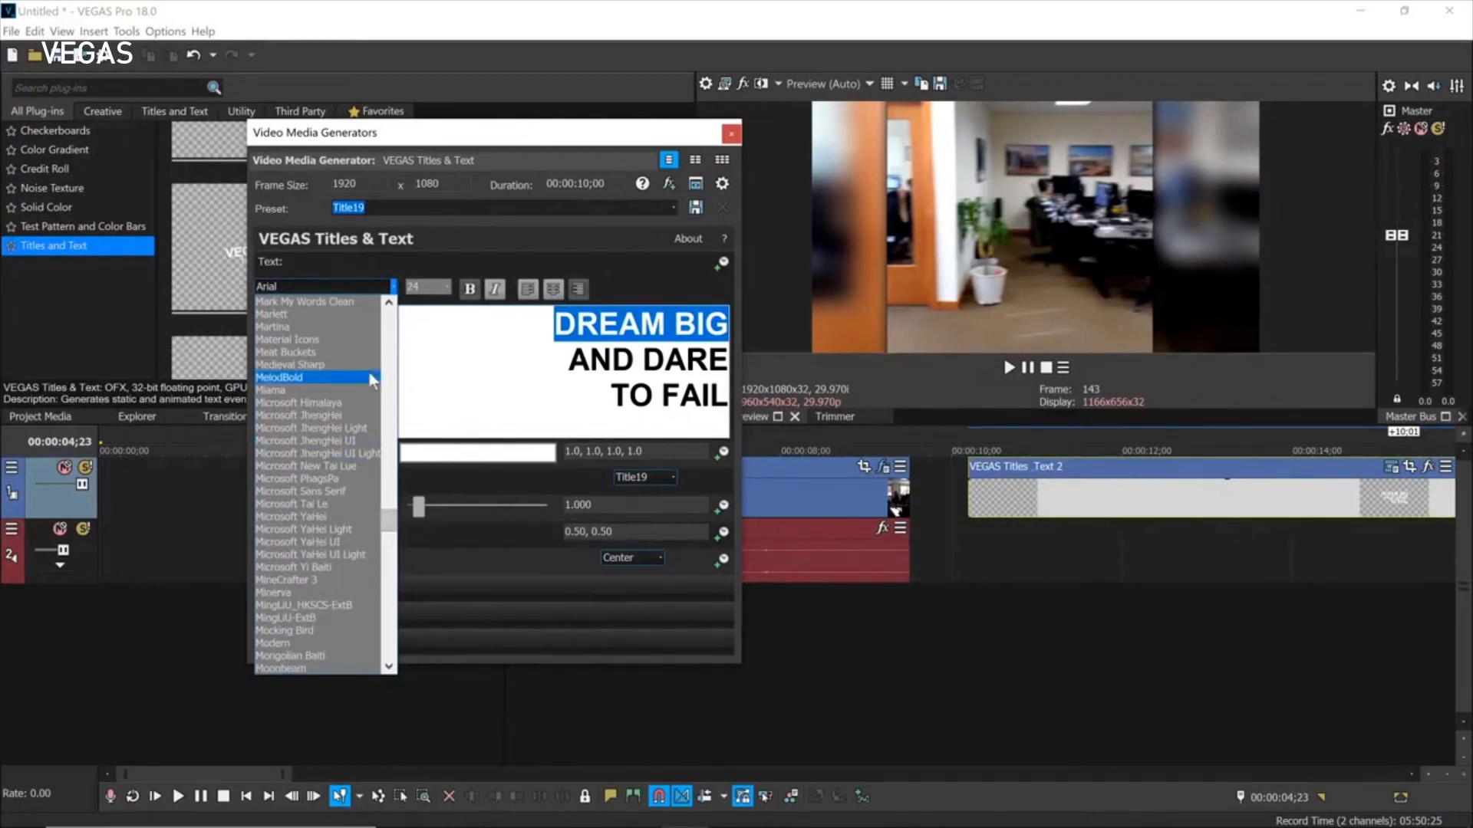
left_click(456, 360)
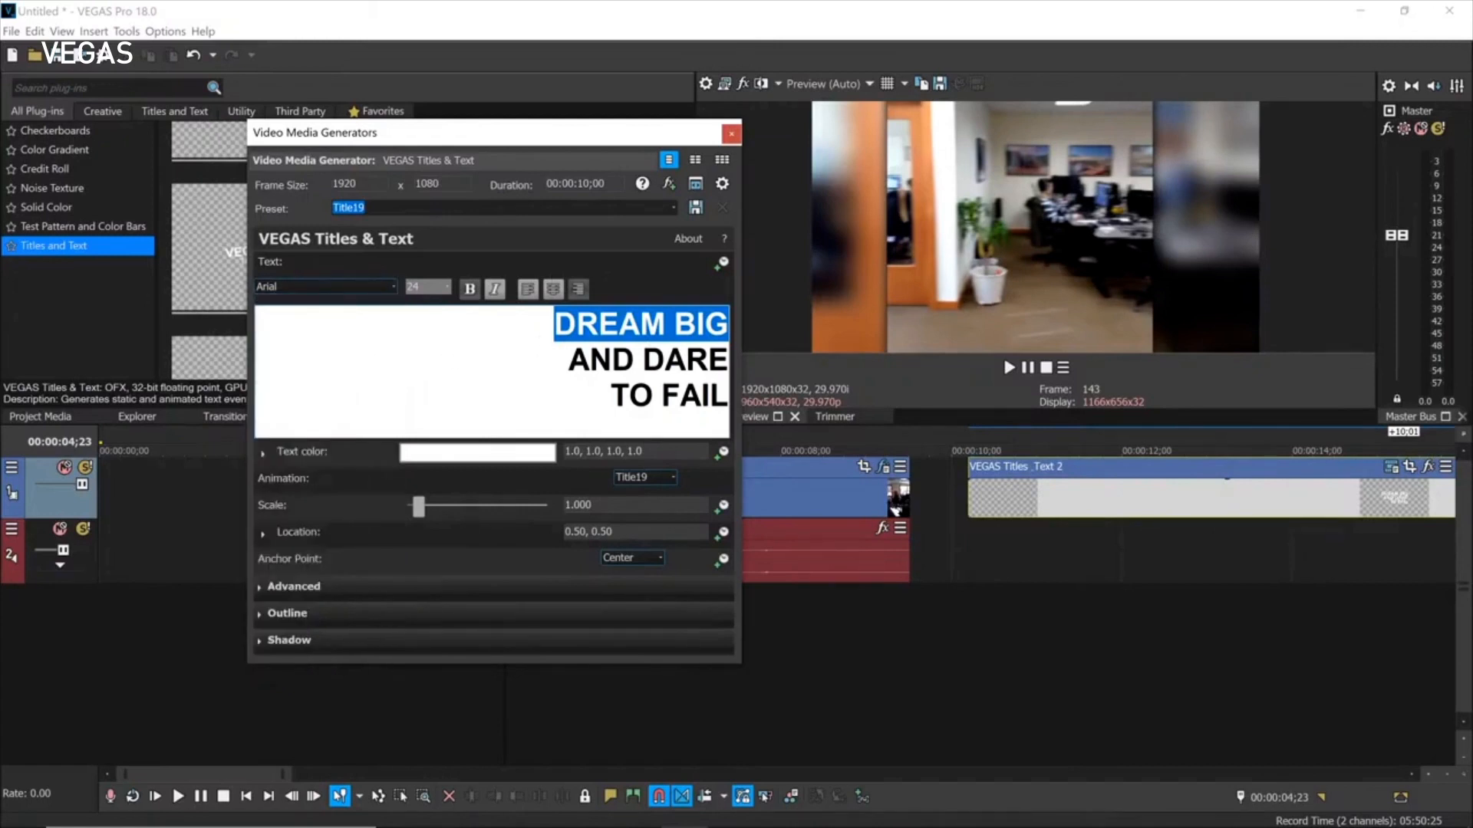
mouse_move(622, 140)
left_mouse_down()
mouse_move(725, 147)
mouse_move(635, 151)
left_mouse_up()
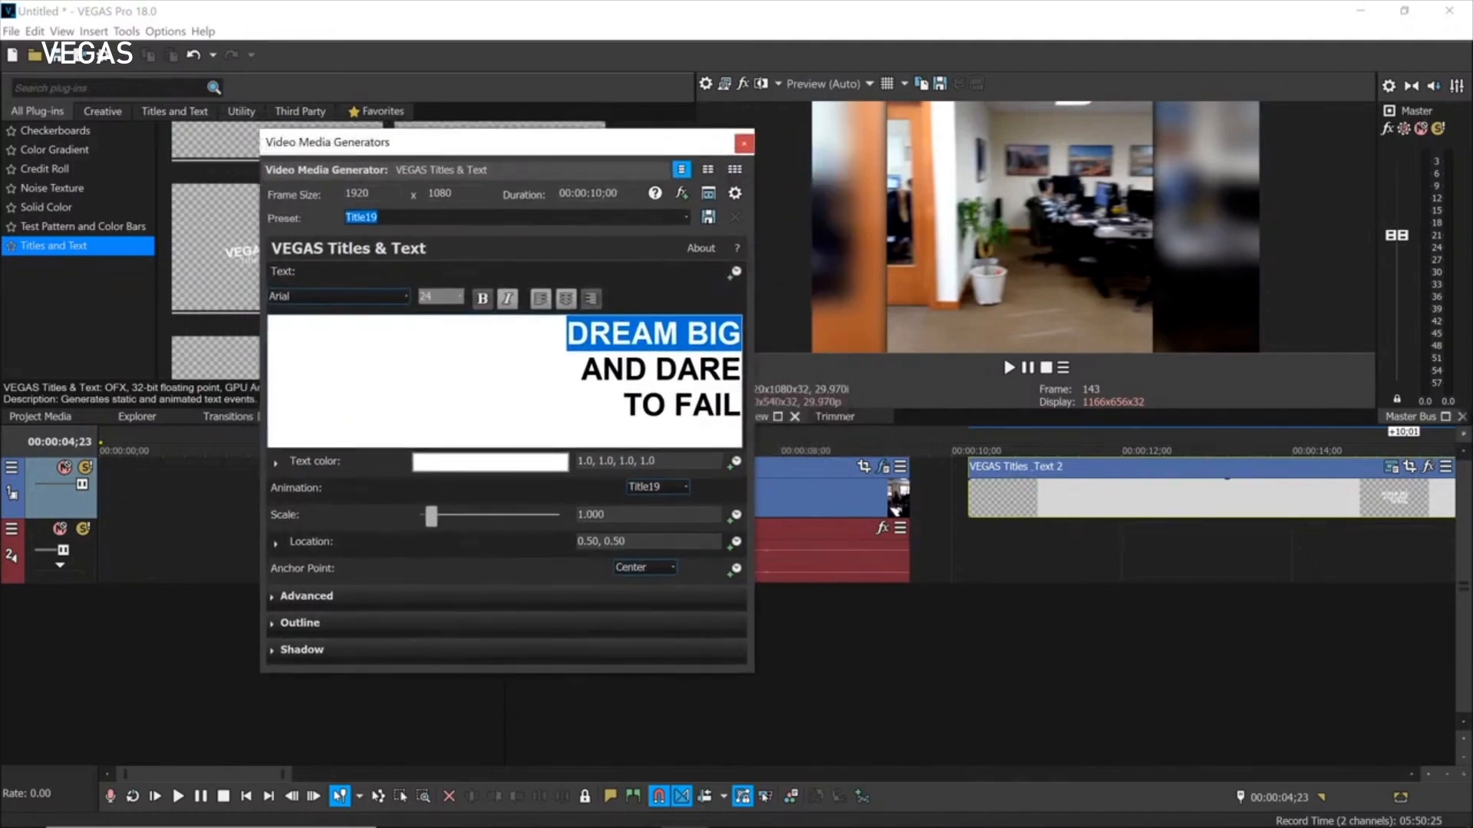